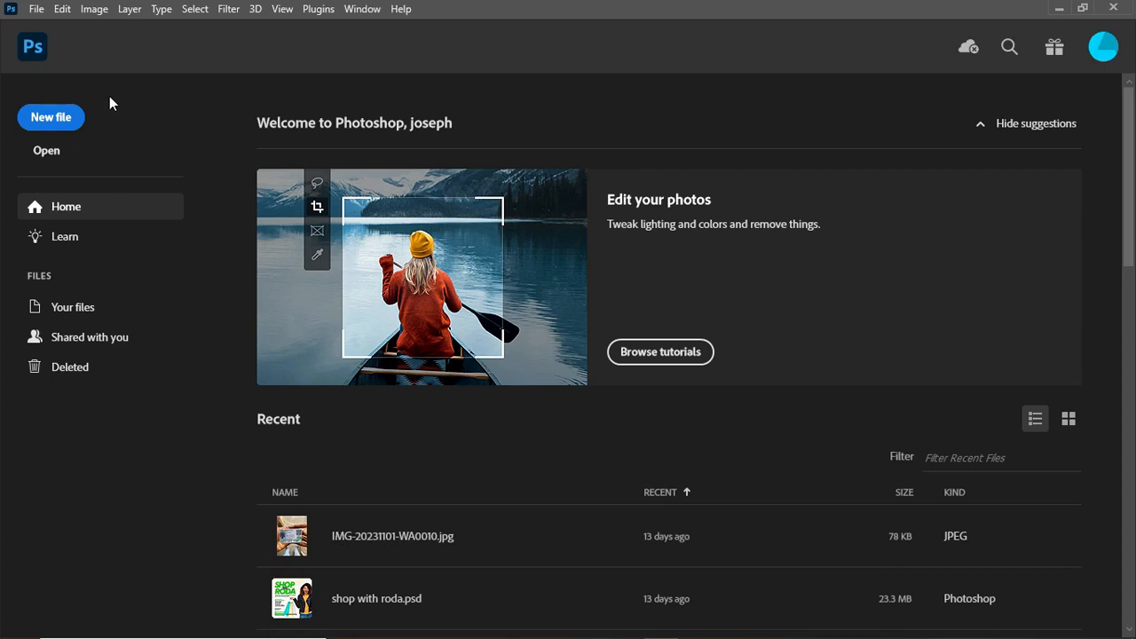
Create a new 1080 × 1350 px document with pixels as the unit.
left_click(54, 117)
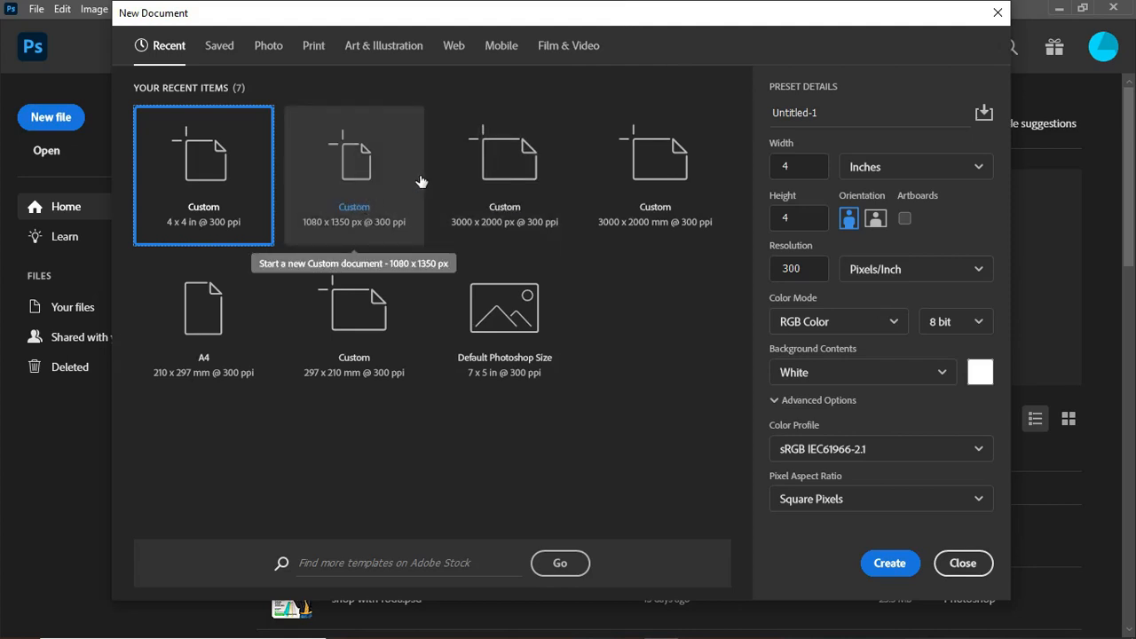
left_click(371, 177)
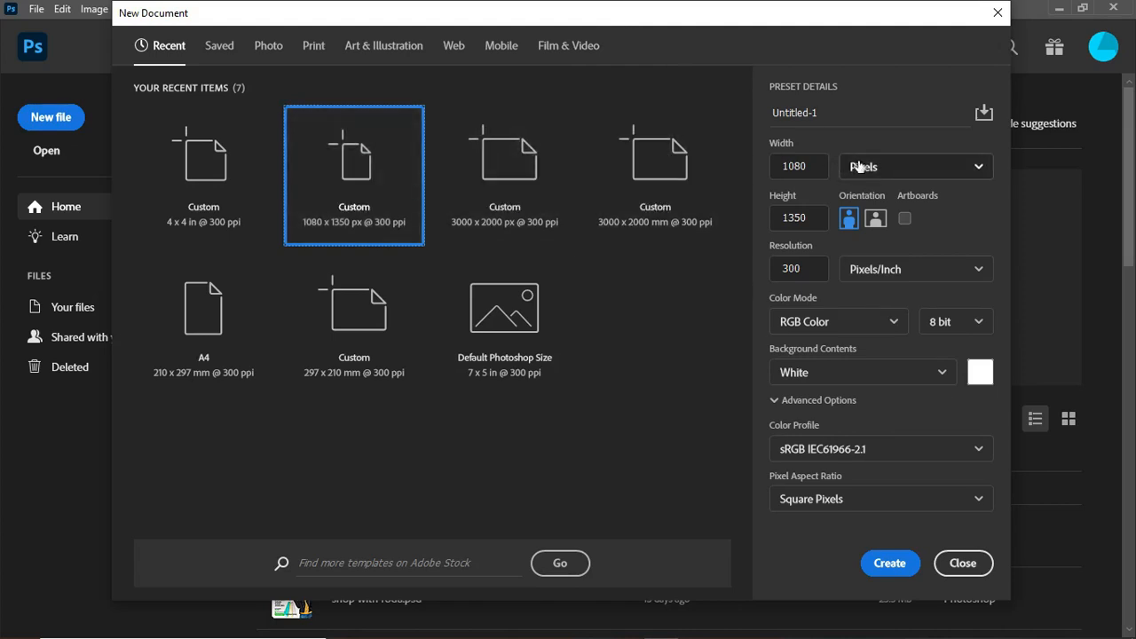
left_click(903, 171)
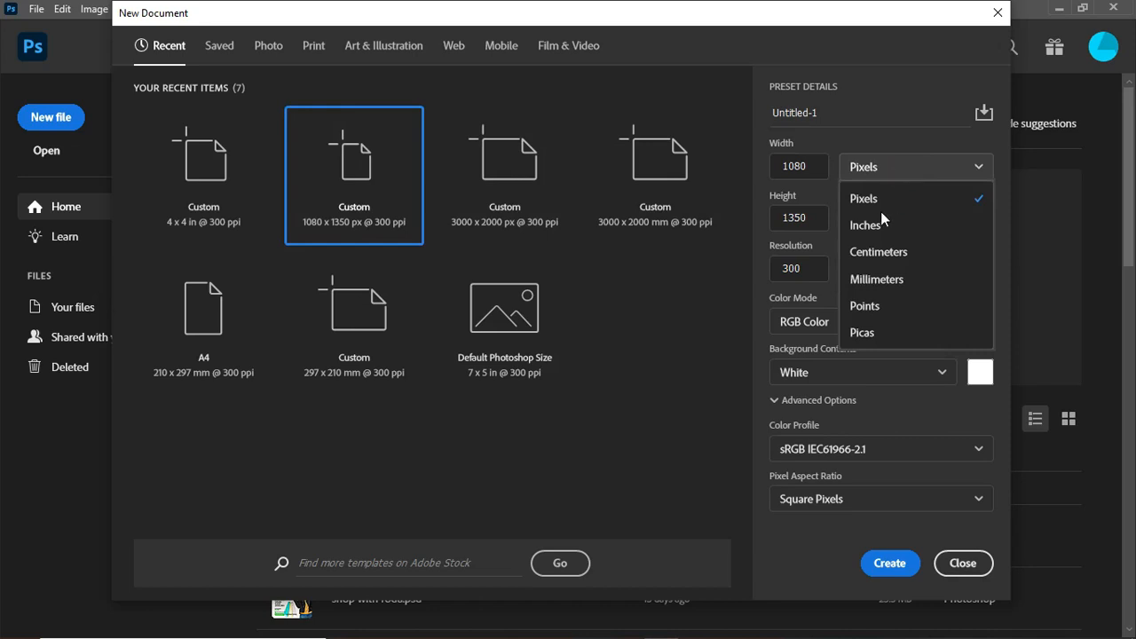
left_click(886, 199)
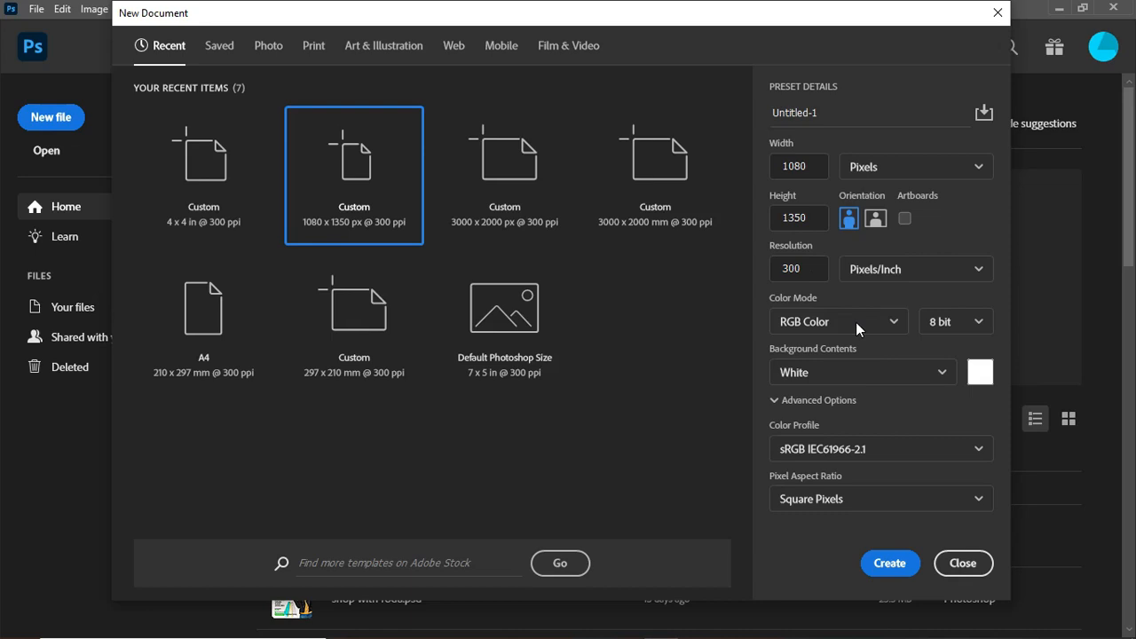
left_click(890, 565)
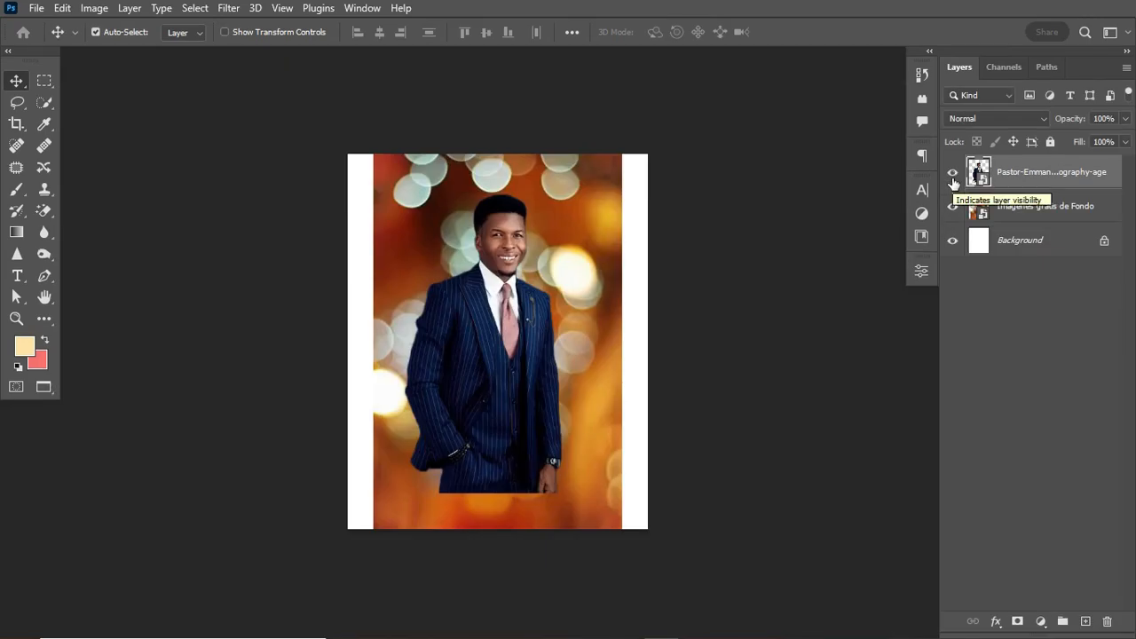
Hide the portrait layer, keep the bokeh background visible, and fit the canvas to the window.
left_click(952, 174)
left_click(953, 178)
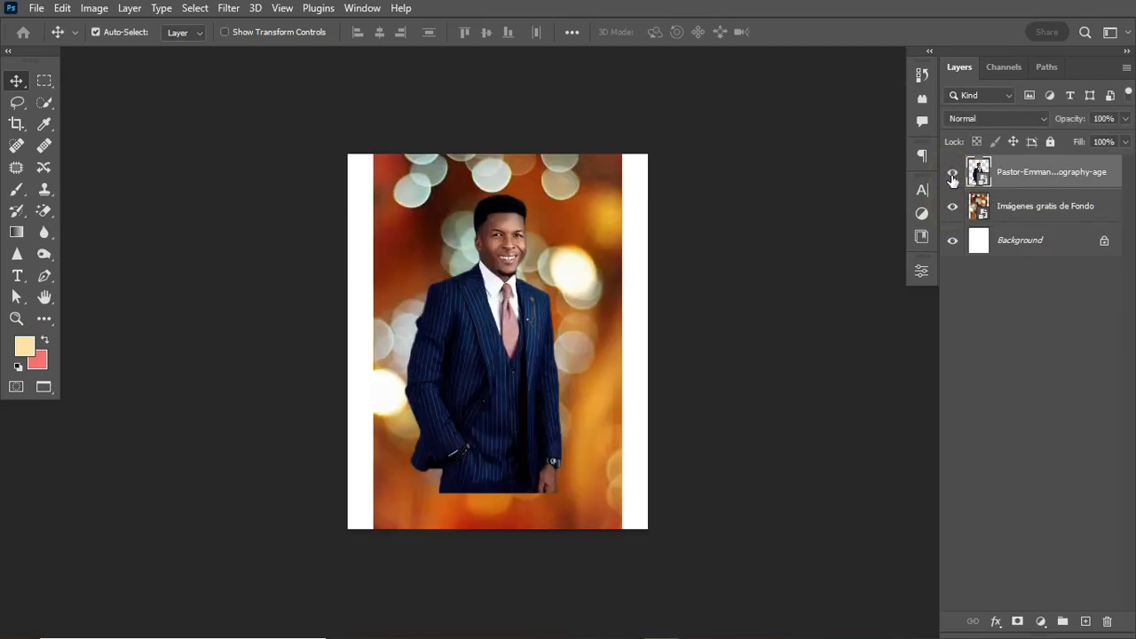
left_click(953, 206)
left_click(953, 176)
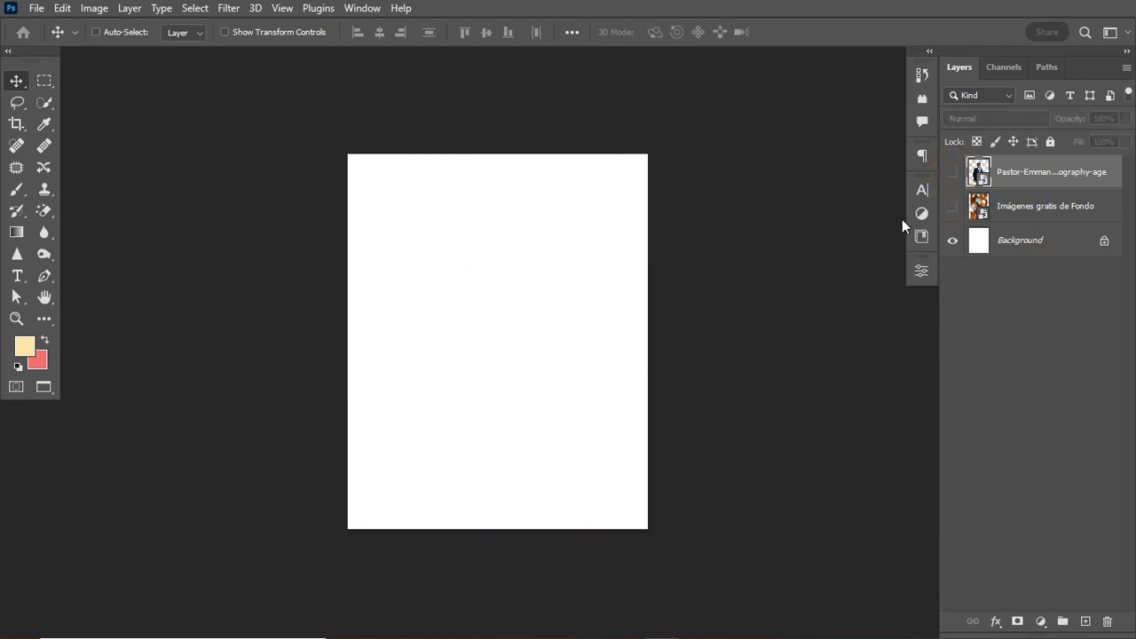
key("ctrl+0")
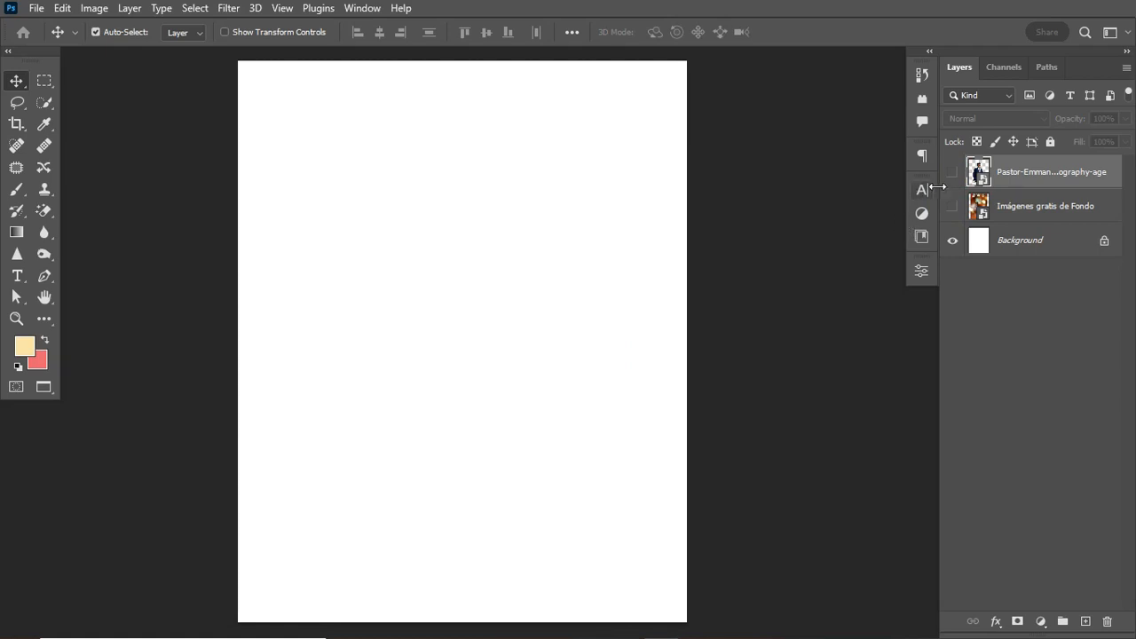
left_click(953, 206)
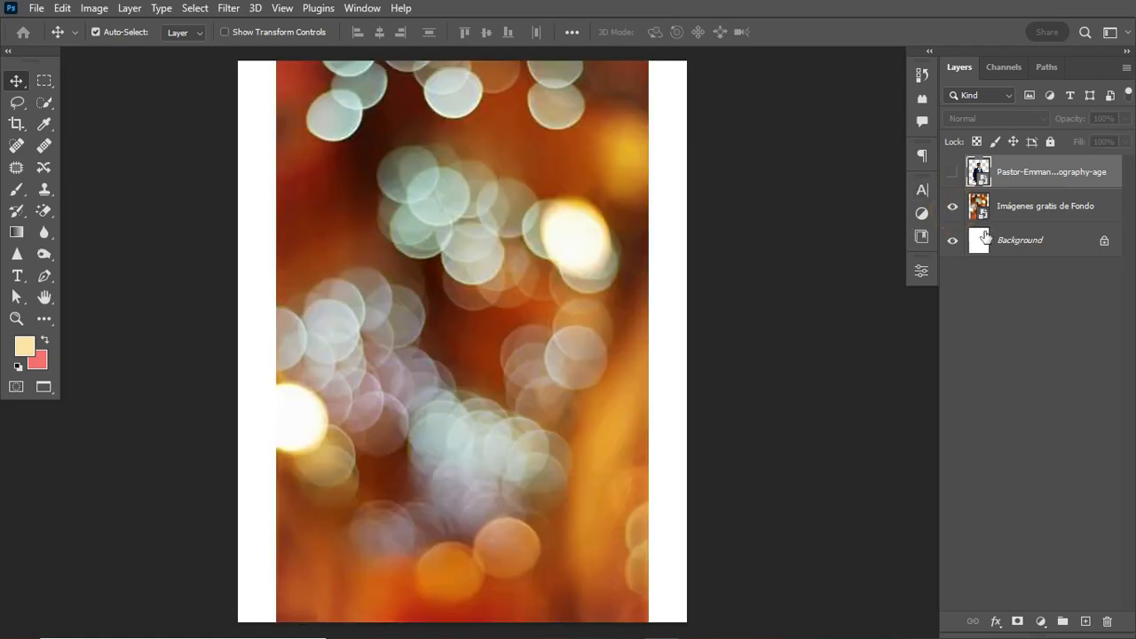
Select the bokeh background layer, zoom out, and start a free transform on it.
left_click(1054, 211)
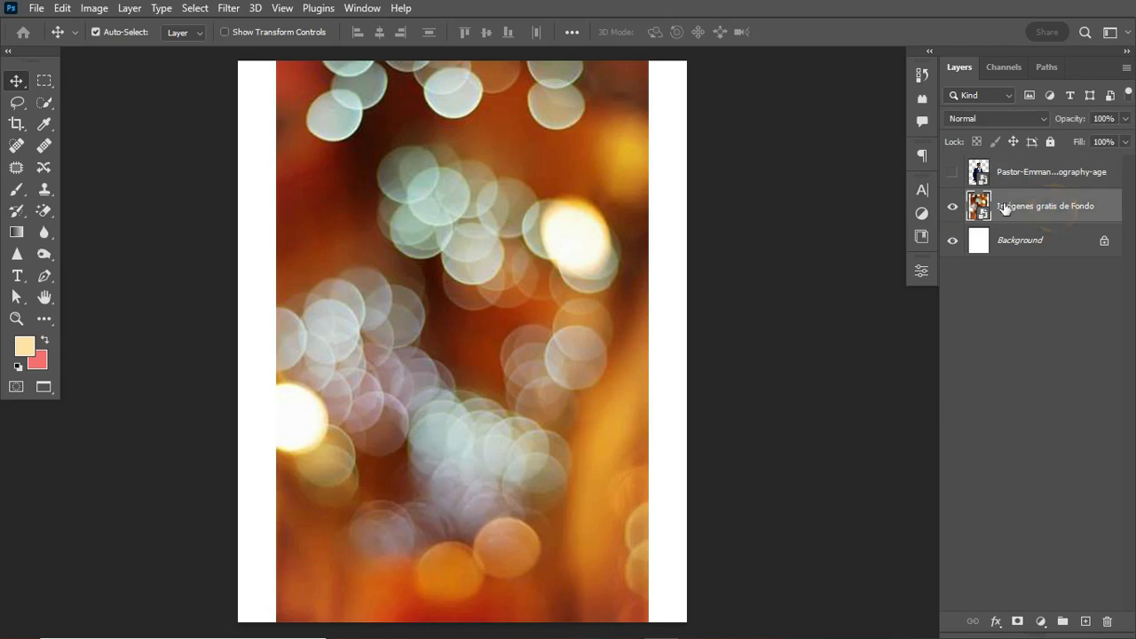
left_click(953, 207)
left_click(953, 208)
key("ctrl")
key("ctrl+minus")
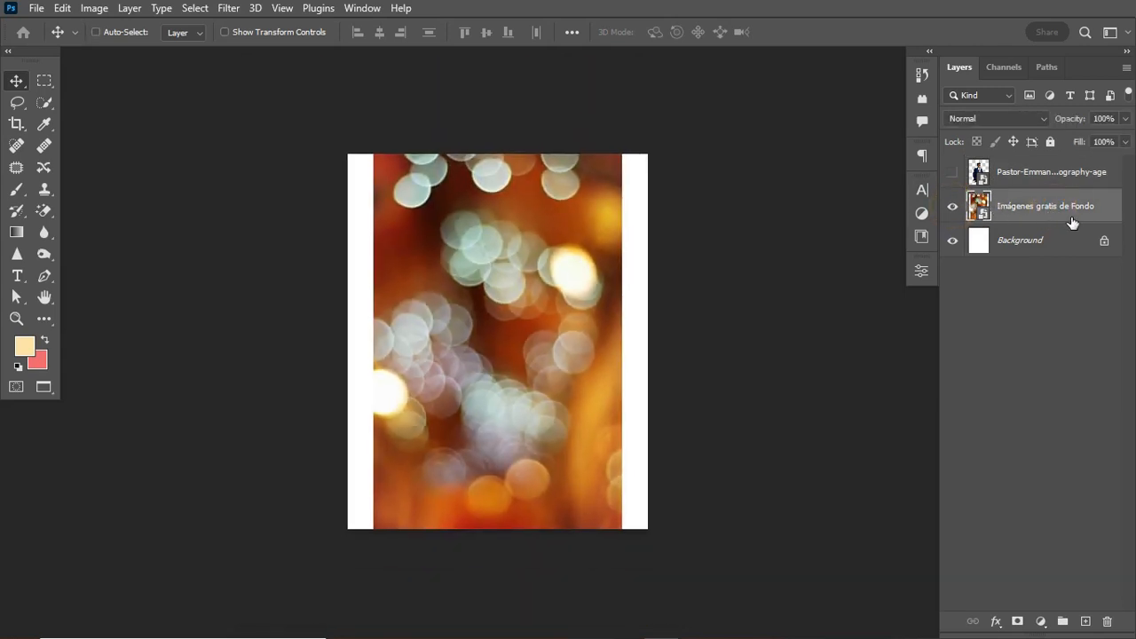
key("ctrl+t")
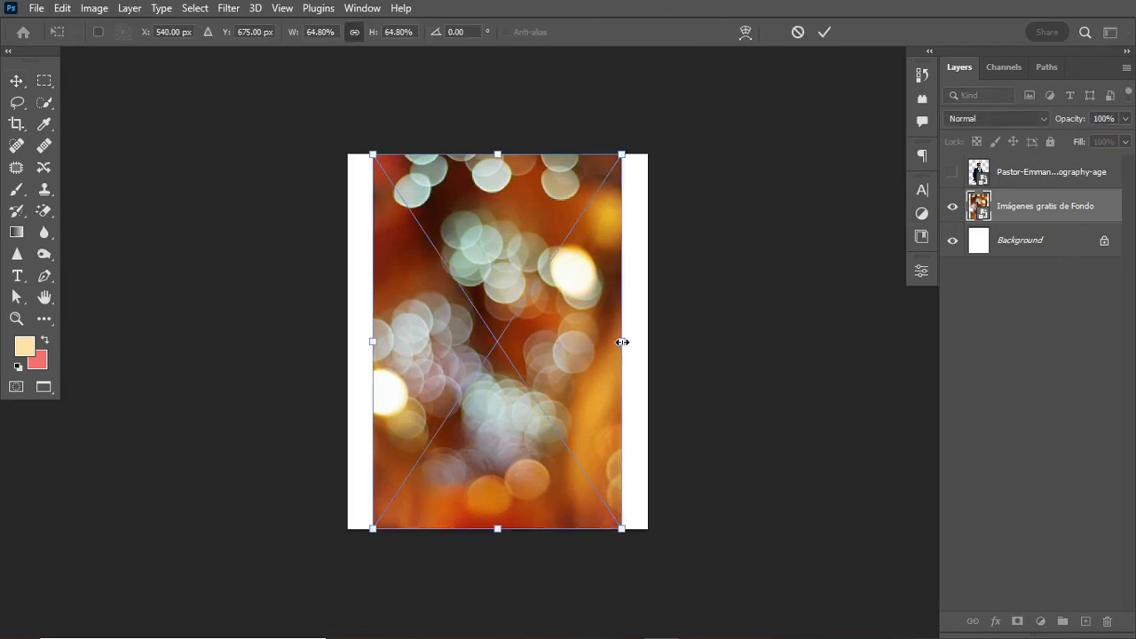
Scale the bokeh background to about 112.84%, shift it upward, and commit the transform.
left_click_drag(622, 342, 715, 360)
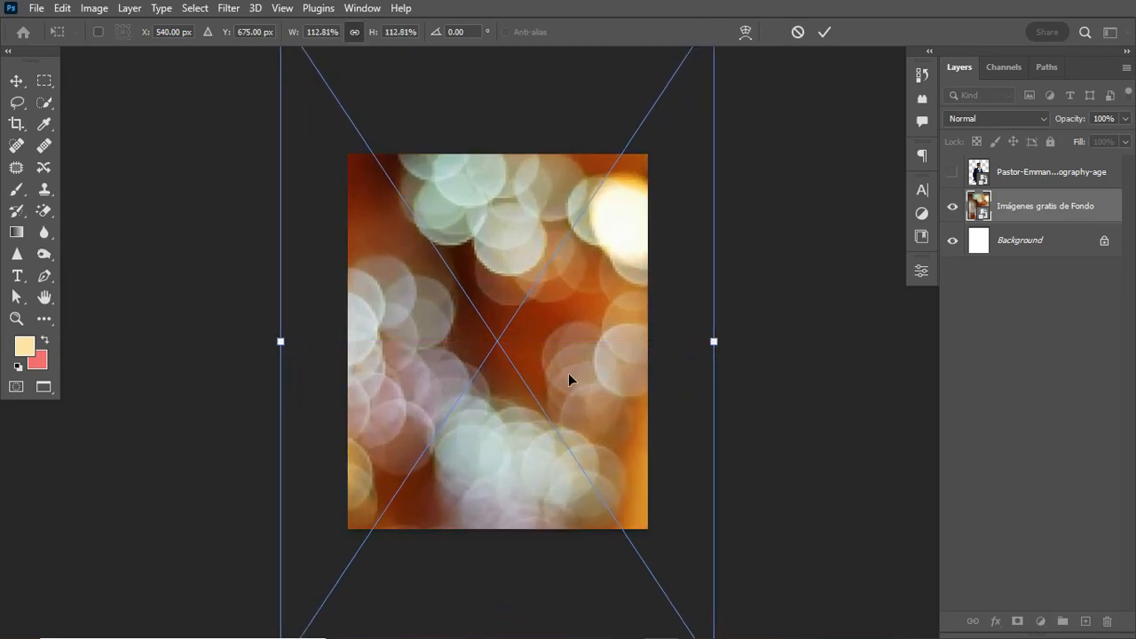
left_click_drag(569, 373, 571, 239)
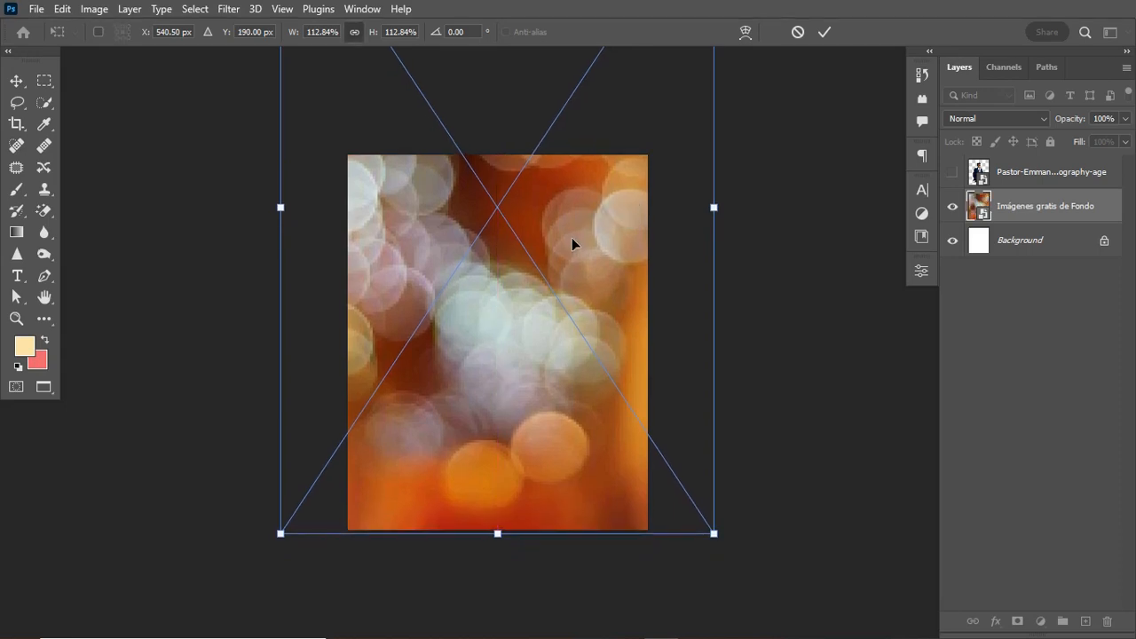
left_click(824, 32)
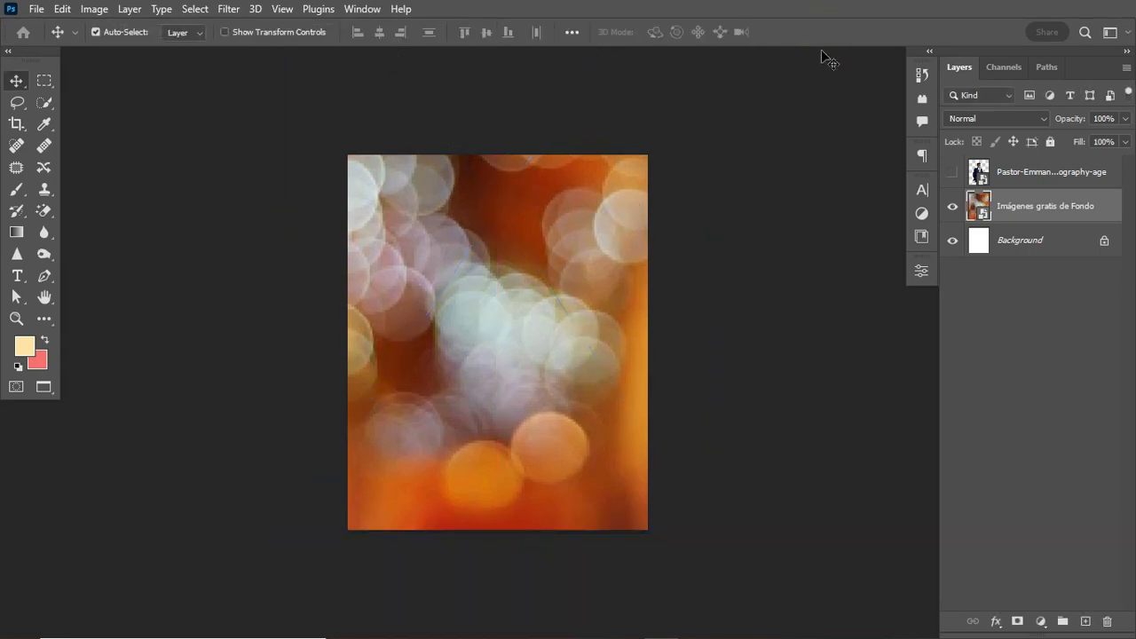
key("ctrl")
key("ctrl+0")
scroll(726, 465, "right", 1)
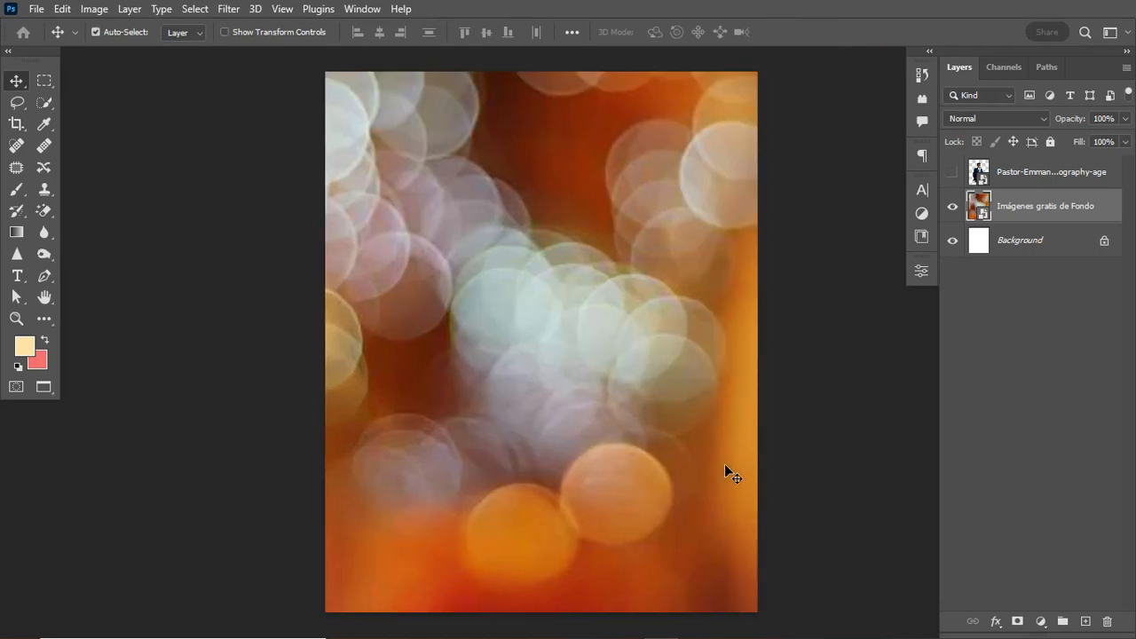
scroll(725, 463, "right", 1)
key("ctrl+minus")
key("ctrl+0")
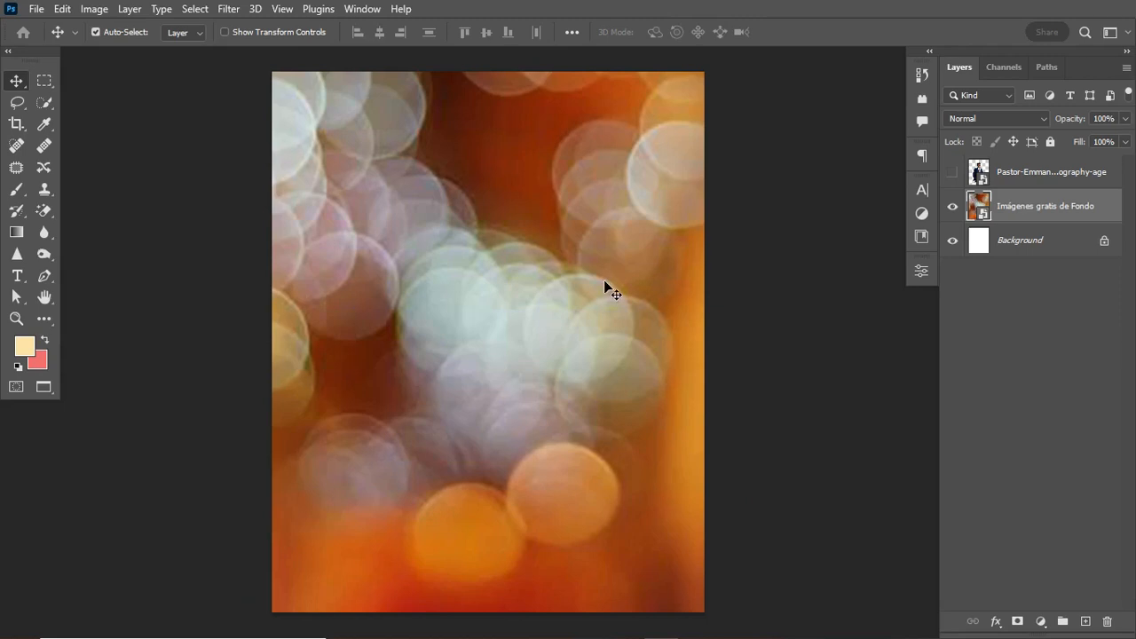
Add a Gradient Map adjustment layer and open its gradient in the Gradient Editor.
left_click(1042, 623)
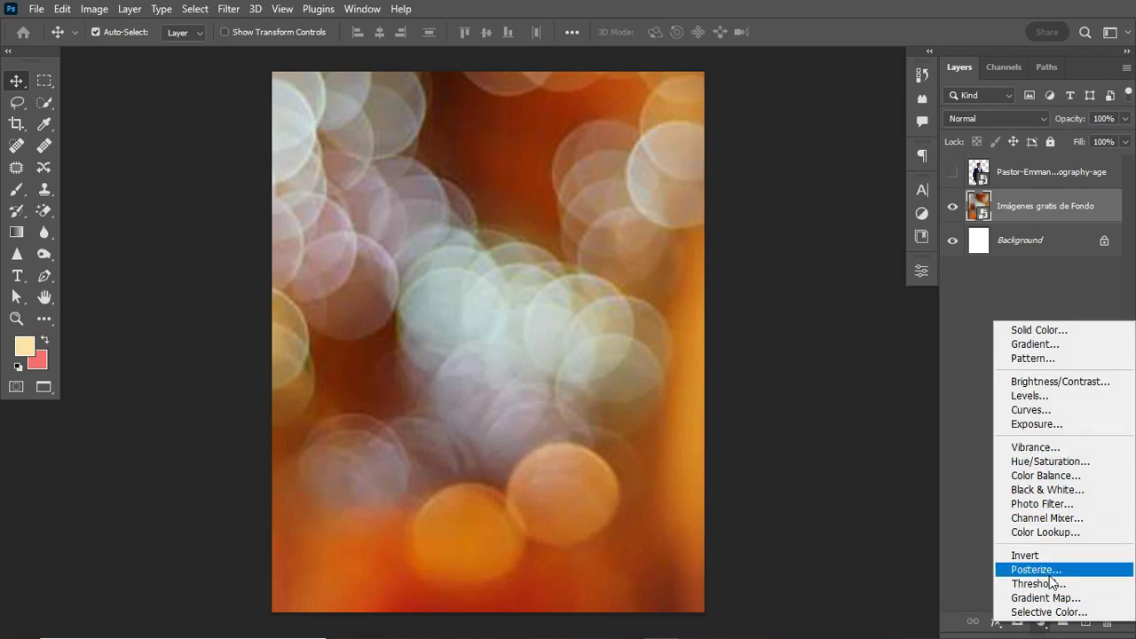
left_click(1048, 598)
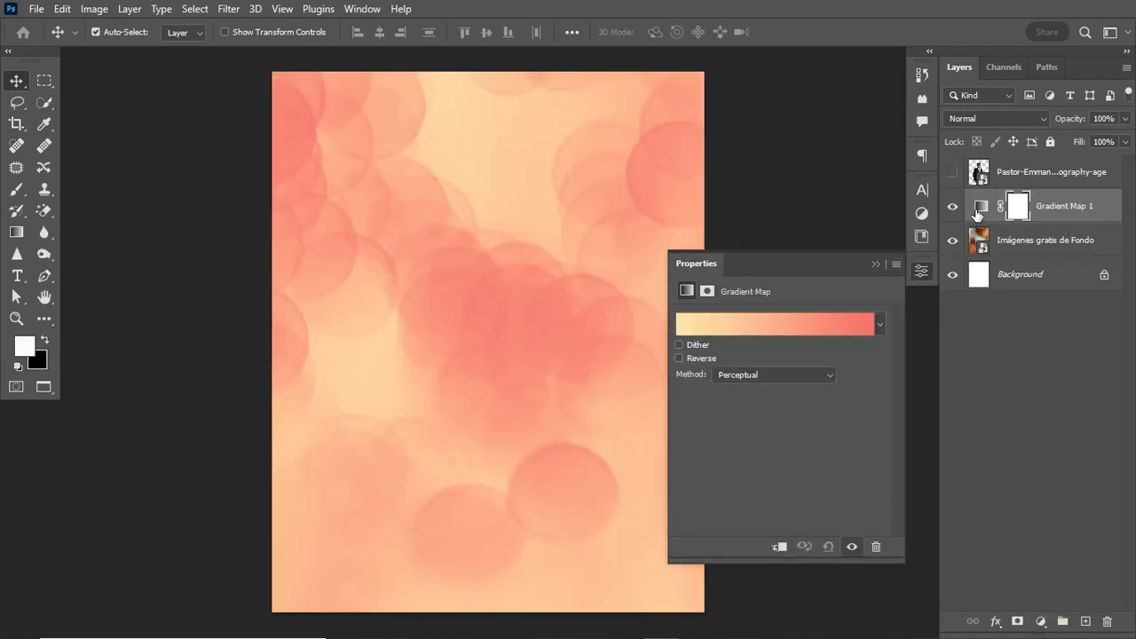
left_click(978, 212)
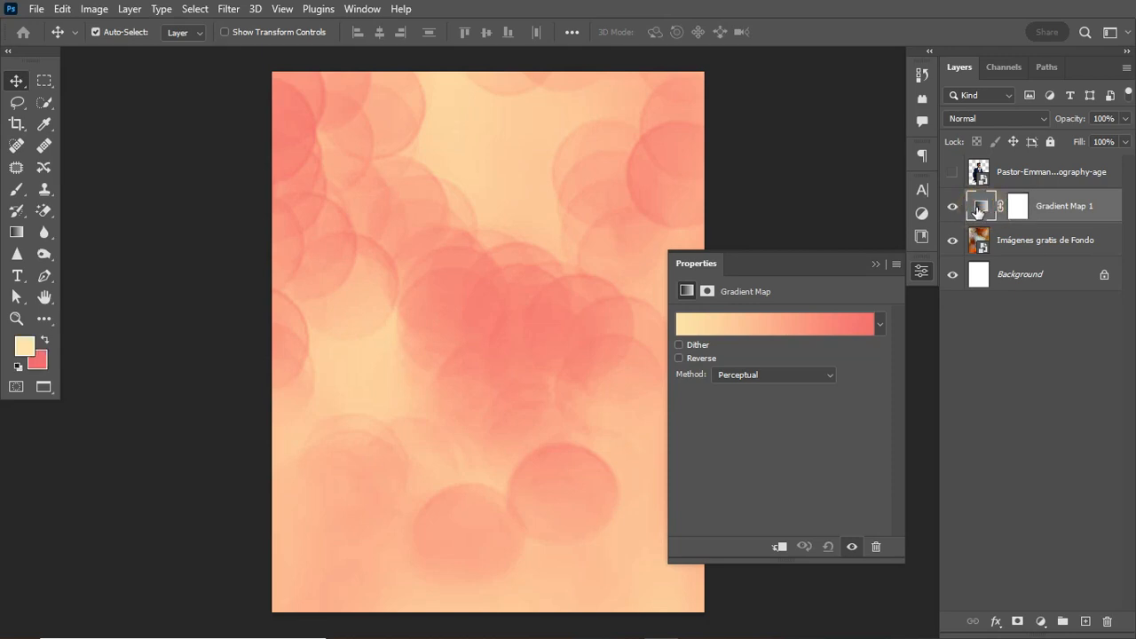
left_click(982, 207)
left_click(980, 207)
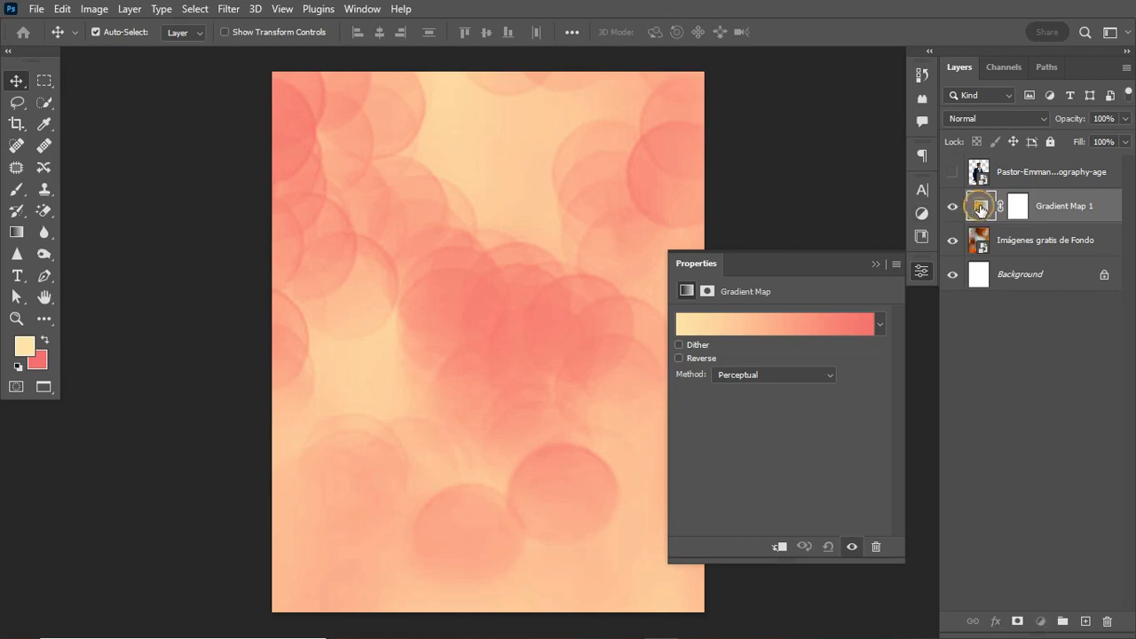
left_click(759, 327)
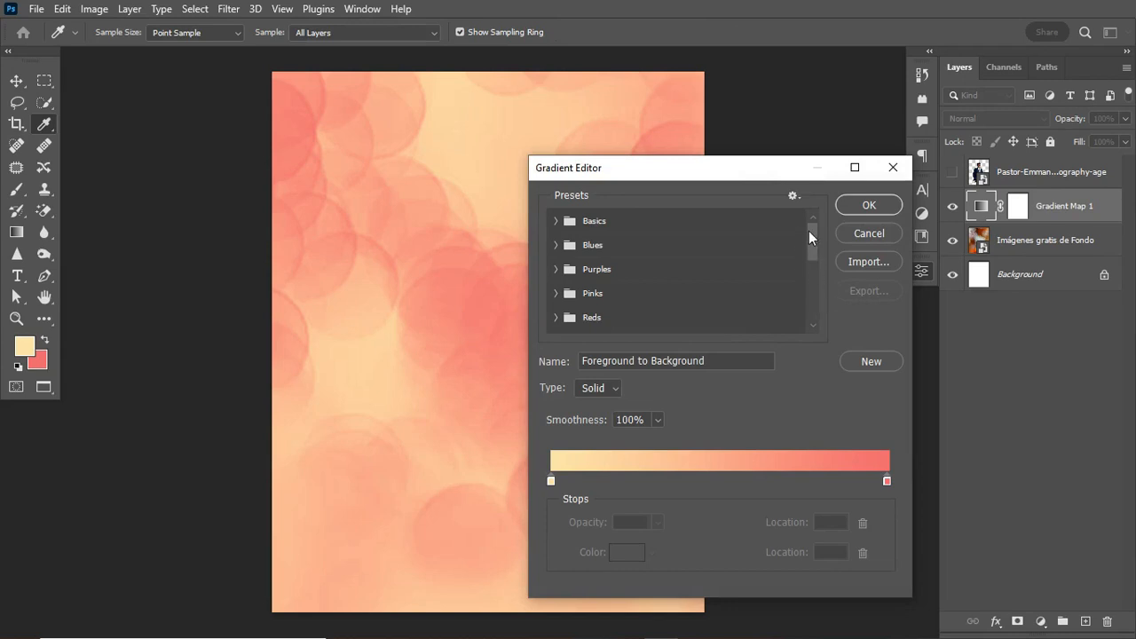
Apply the red preset gradient and set its left stop colour to #e53107.
left_click_drag(814, 233, 814, 304)
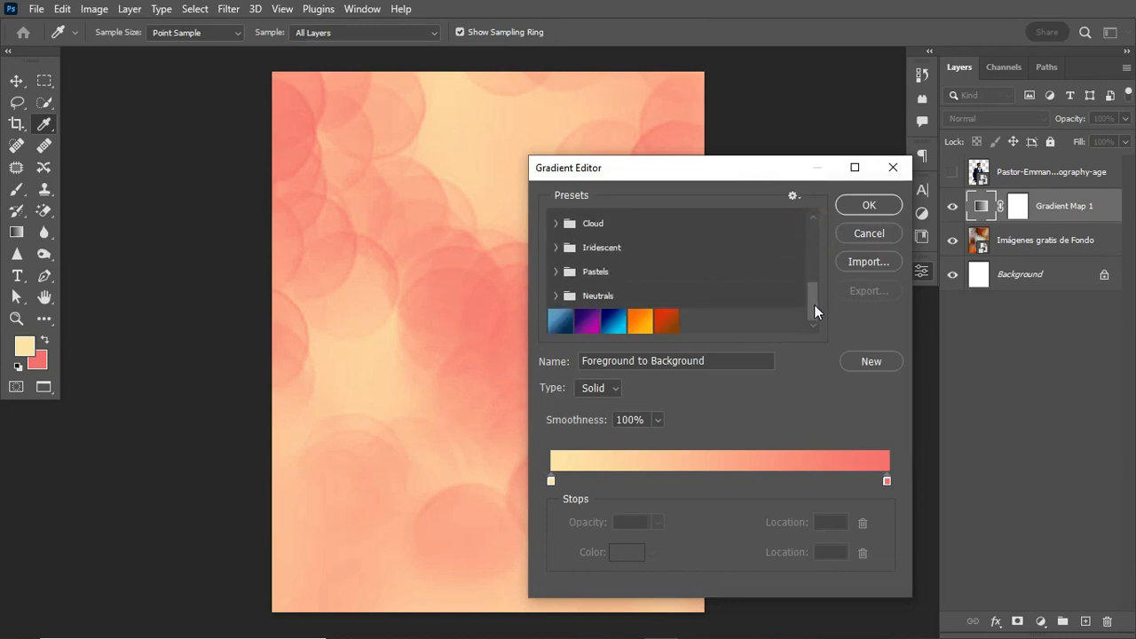
left_click(668, 323)
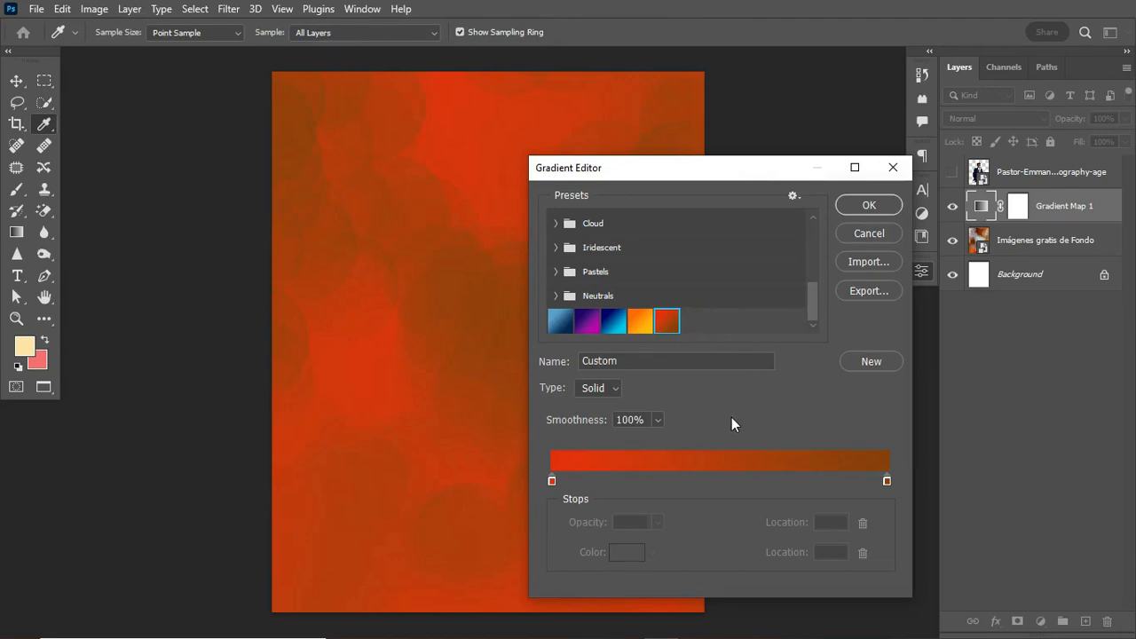
left_click(552, 480)
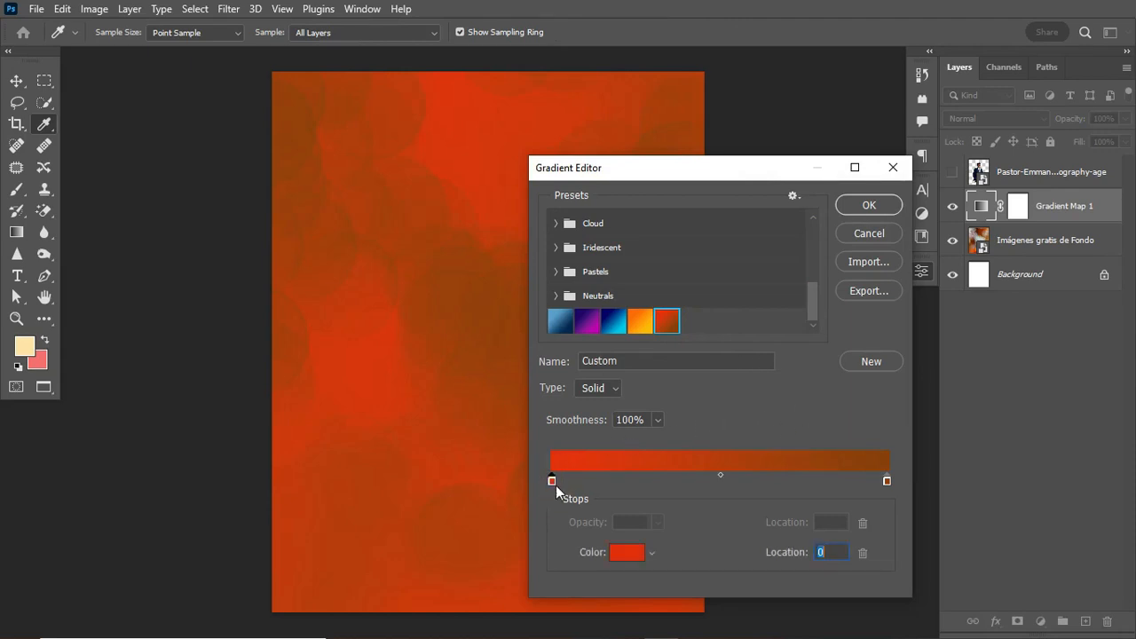
left_click(628, 555)
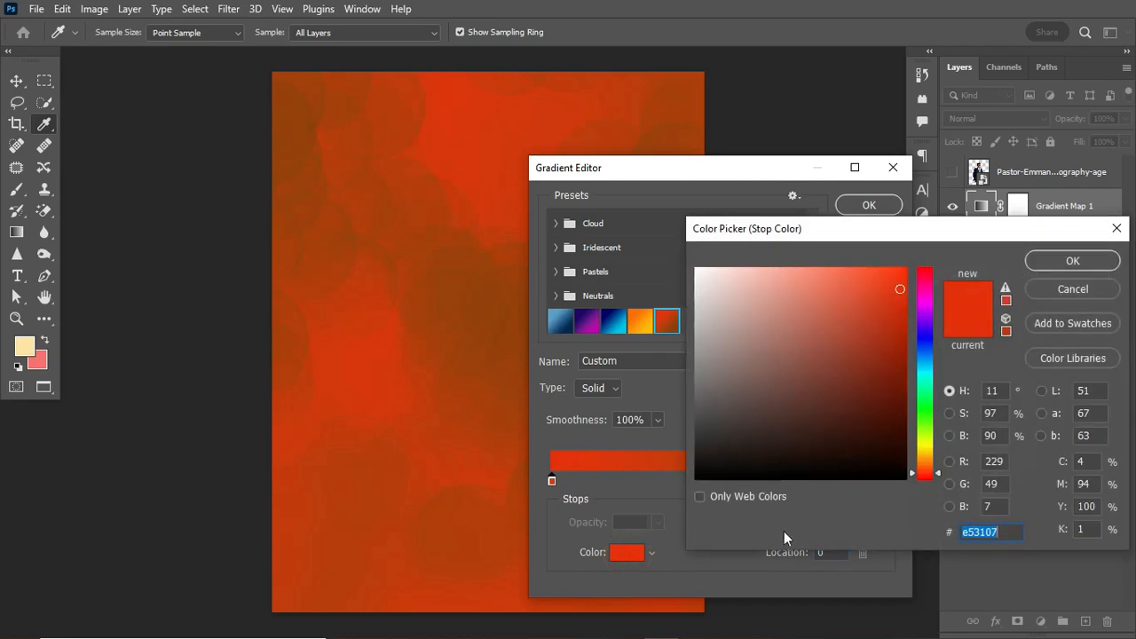
left_click(999, 535)
left_click(1071, 263)
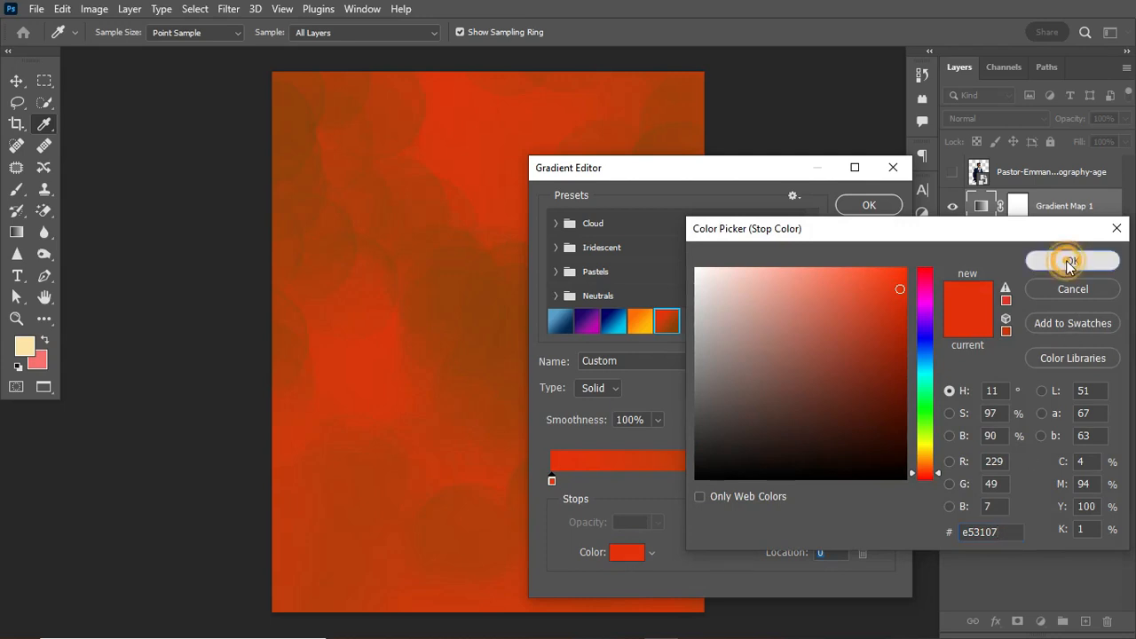
Set the right gradient stop to #864007 and accept the red-to-brown gradient.
left_click(887, 481)
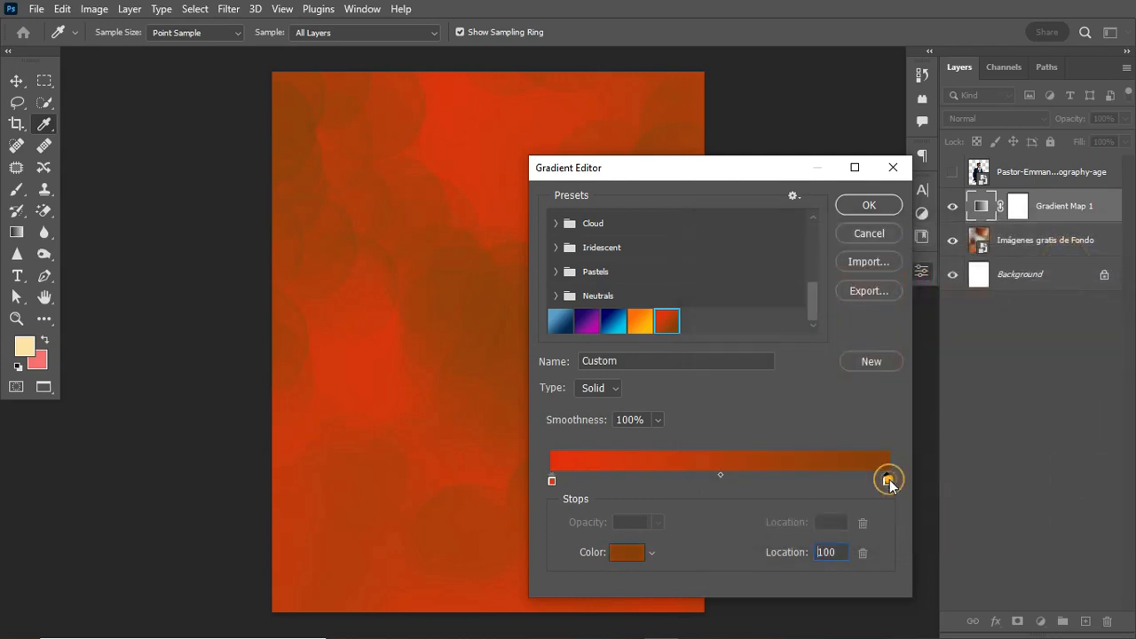
left_click(632, 552)
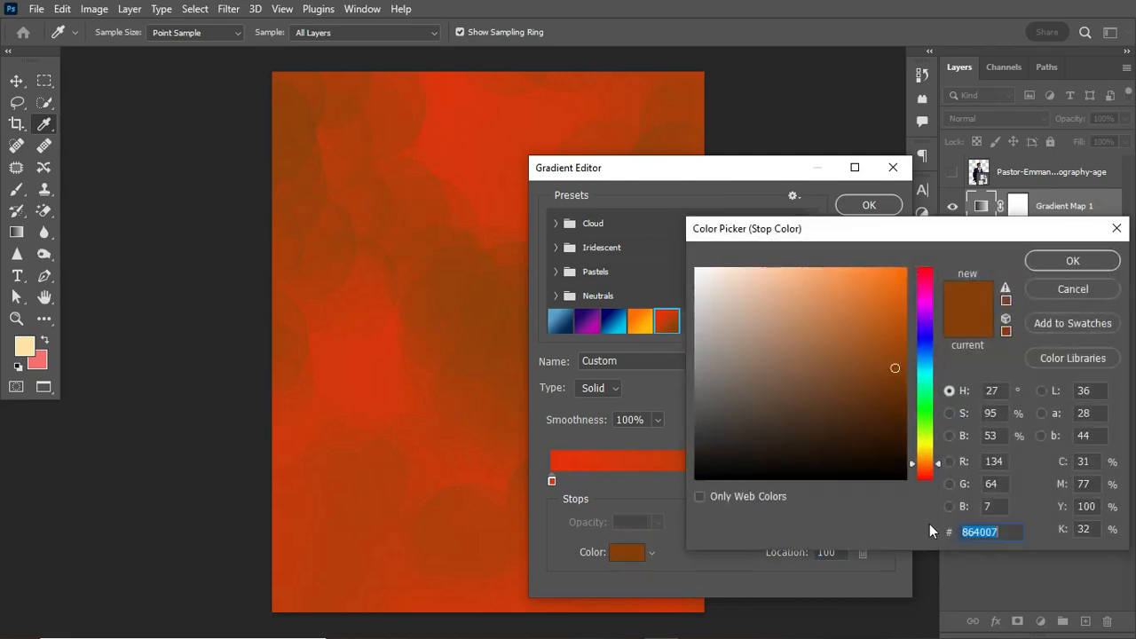
left_click(1009, 527)
left_click(1008, 529)
left_click(1074, 261)
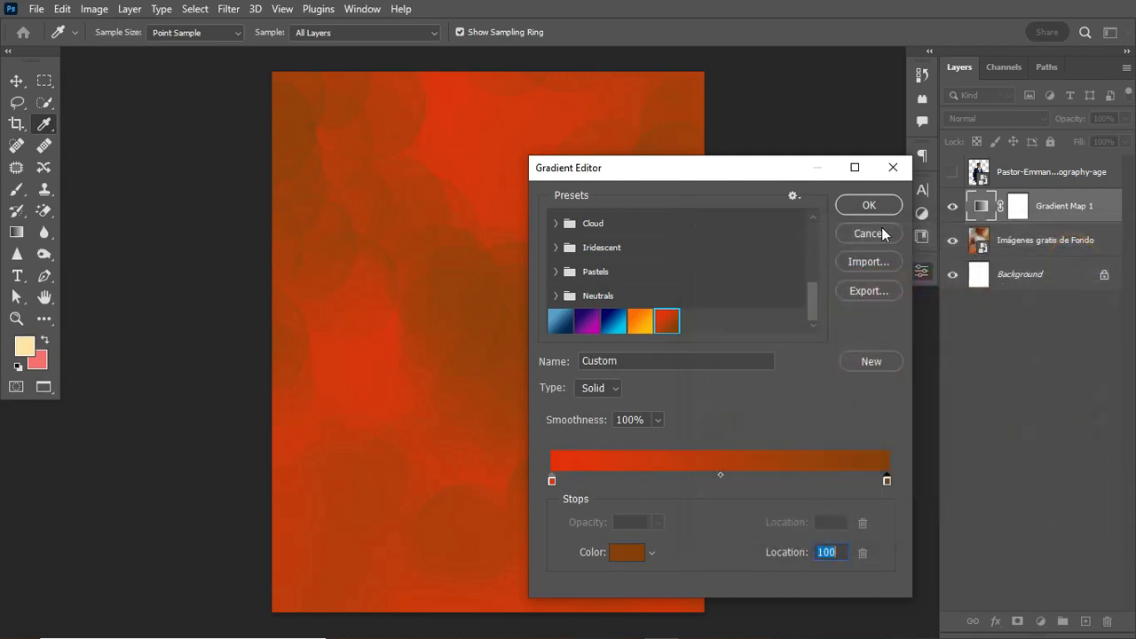
left_click(877, 206)
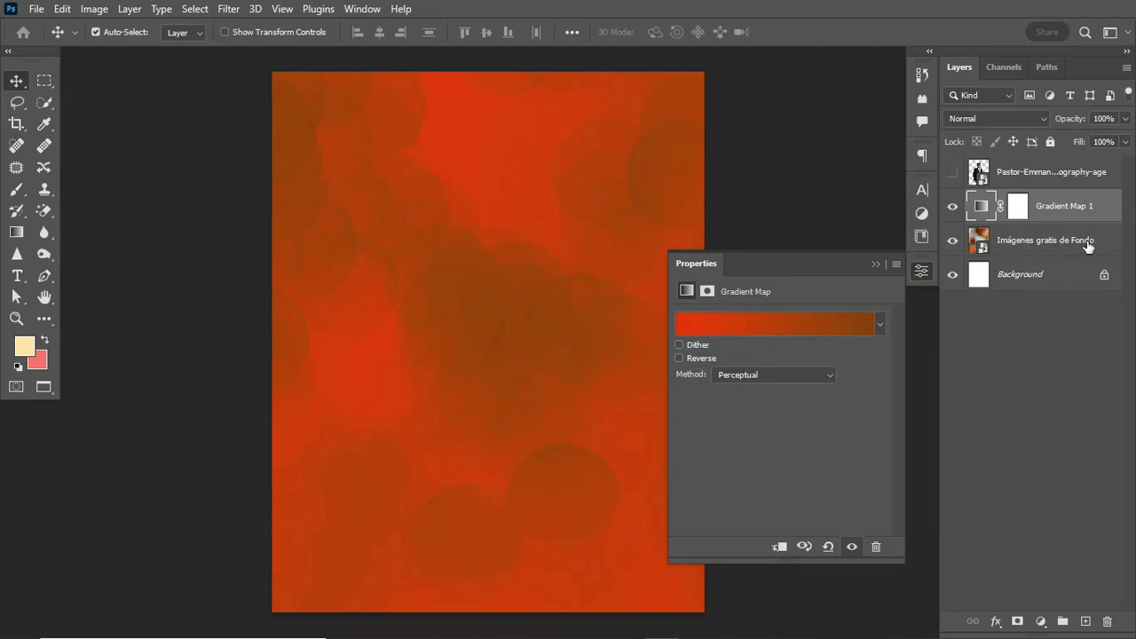
Hide the Gradient Map and select the bokeh background photo layer.
left_click(954, 207)
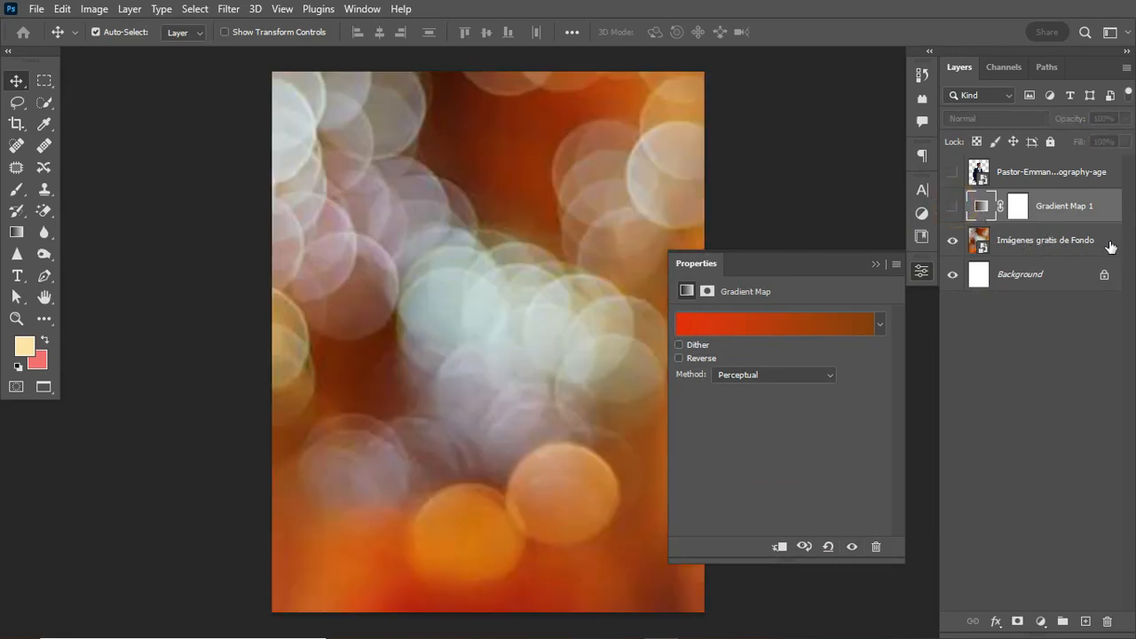
left_click(1110, 241)
left_click(958, 240)
left_click(958, 240)
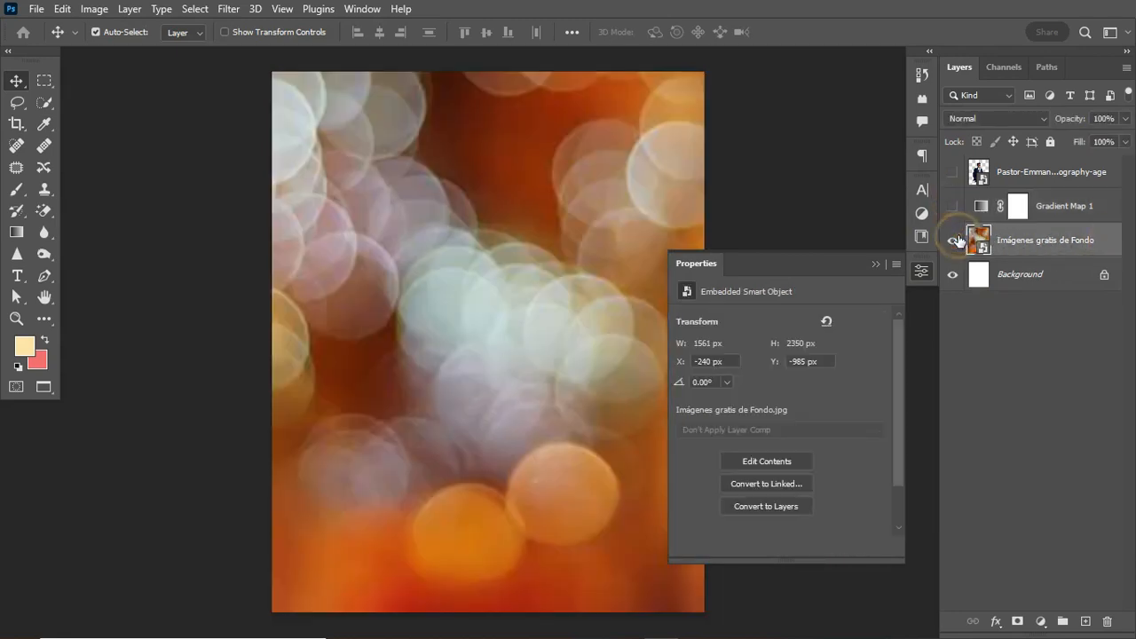
Apply a Gaussian Blur with a 22.2-pixel radius to the bokeh photo.
left_click(230, 8)
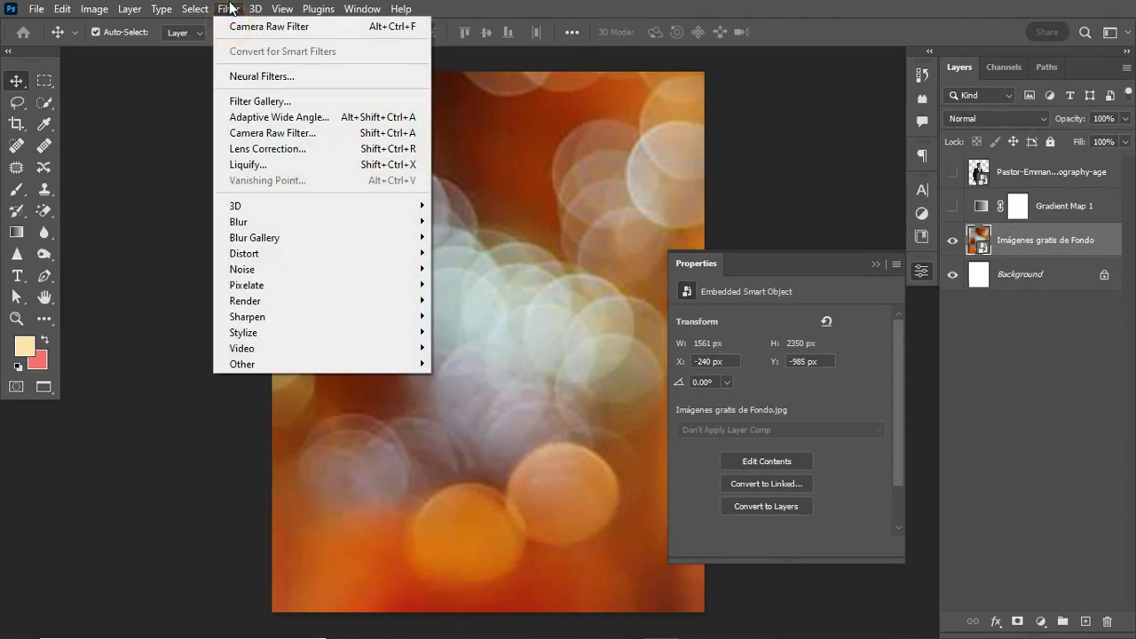
mouse_move(314, 228)
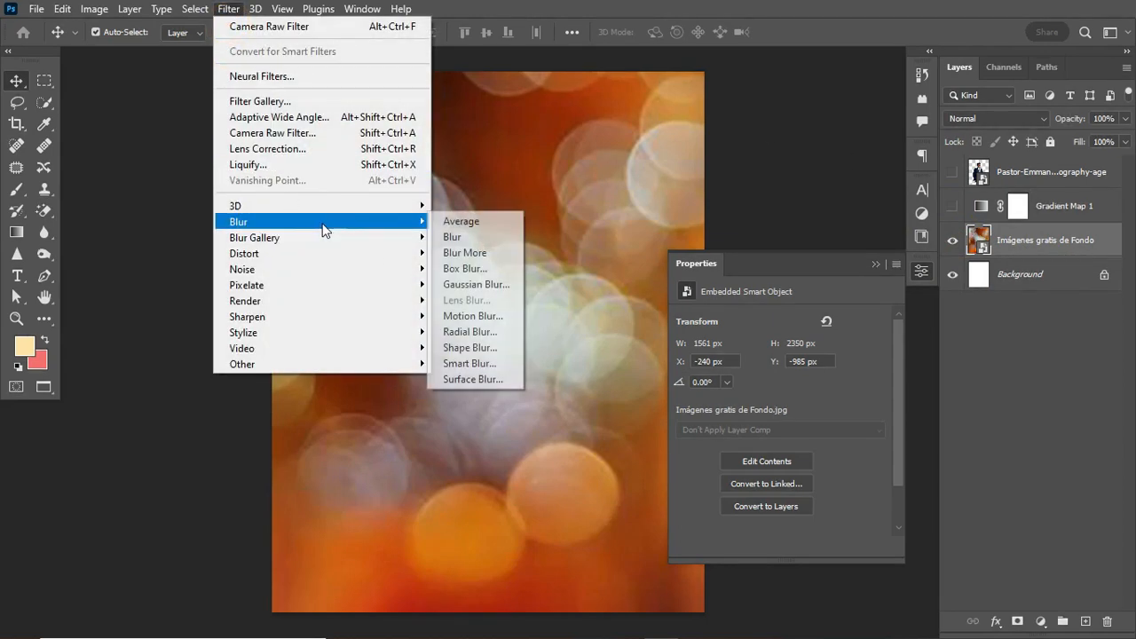
left_click(457, 285)
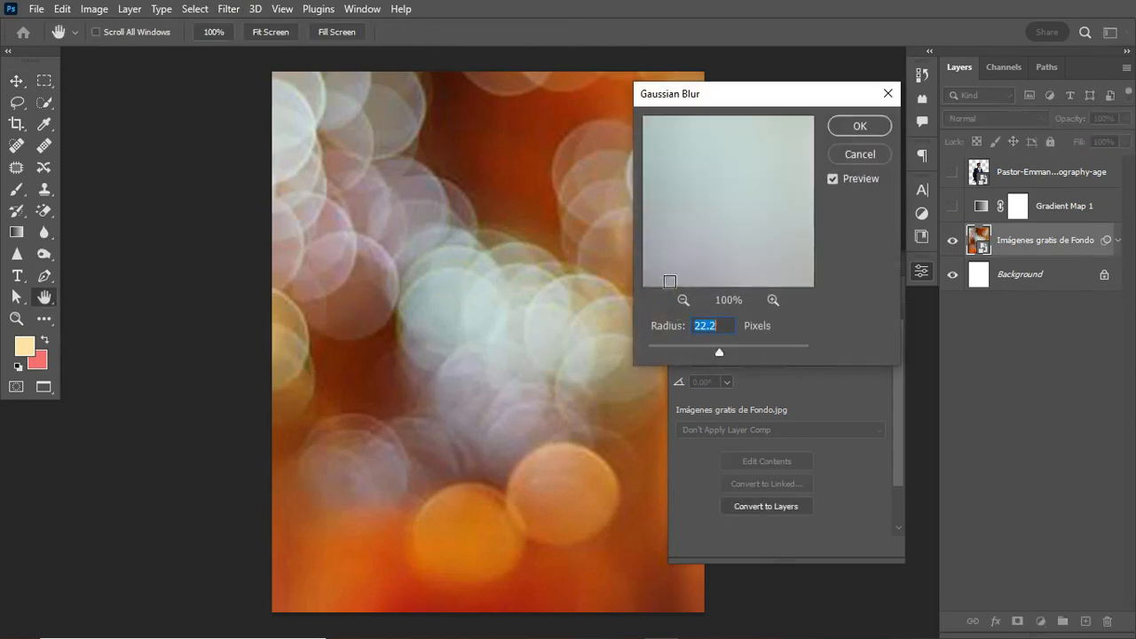
left_click(717, 349)
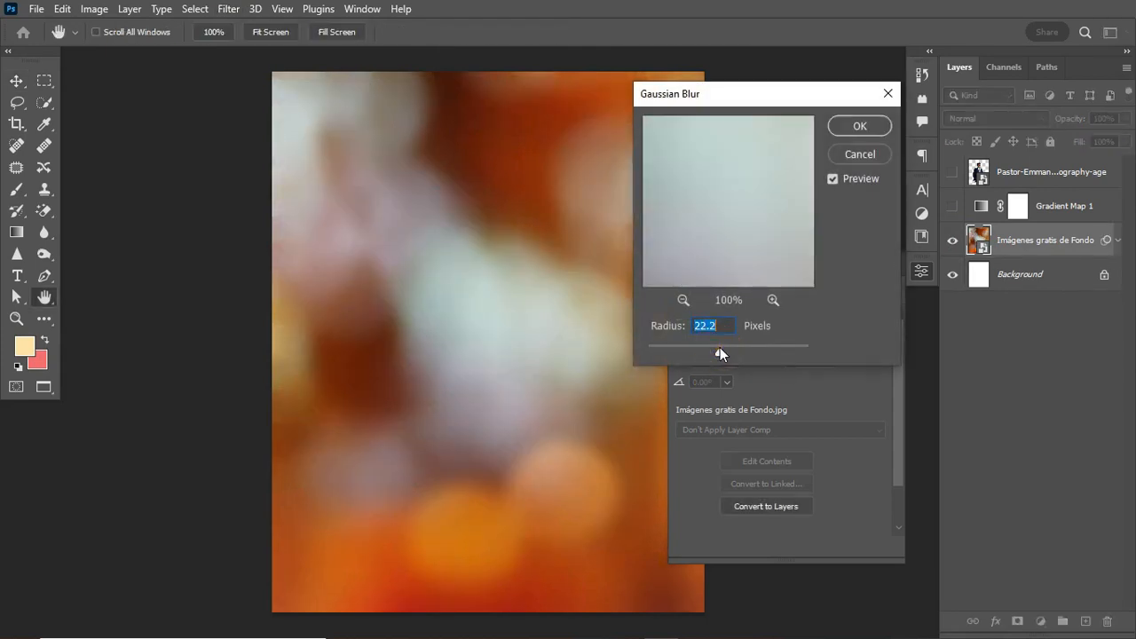
left_click(862, 126)
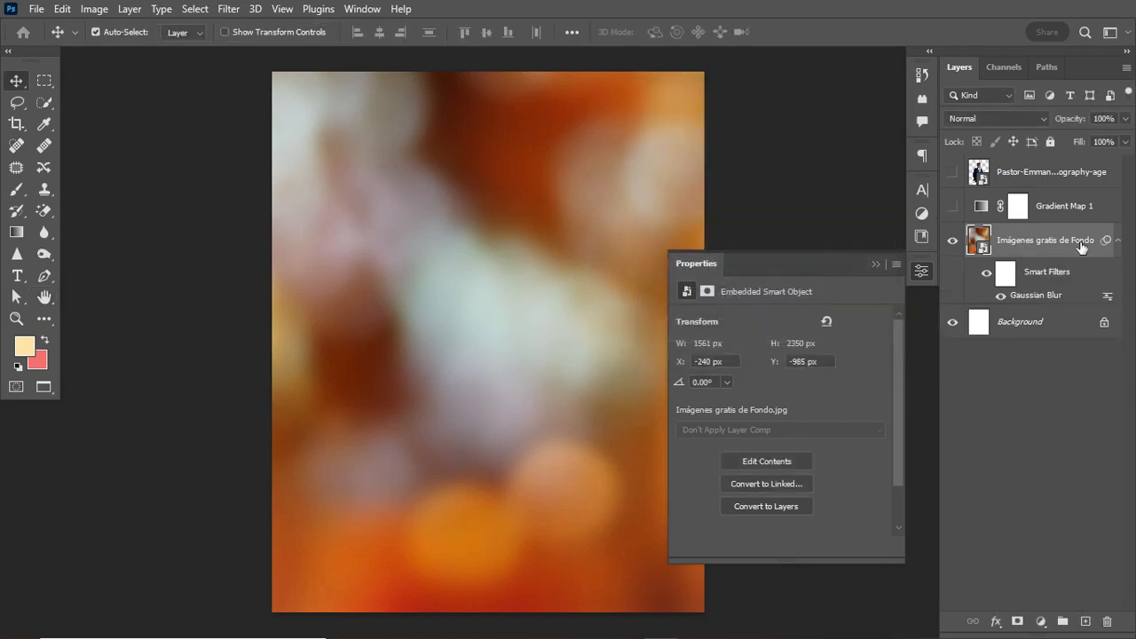
left_click(1119, 242)
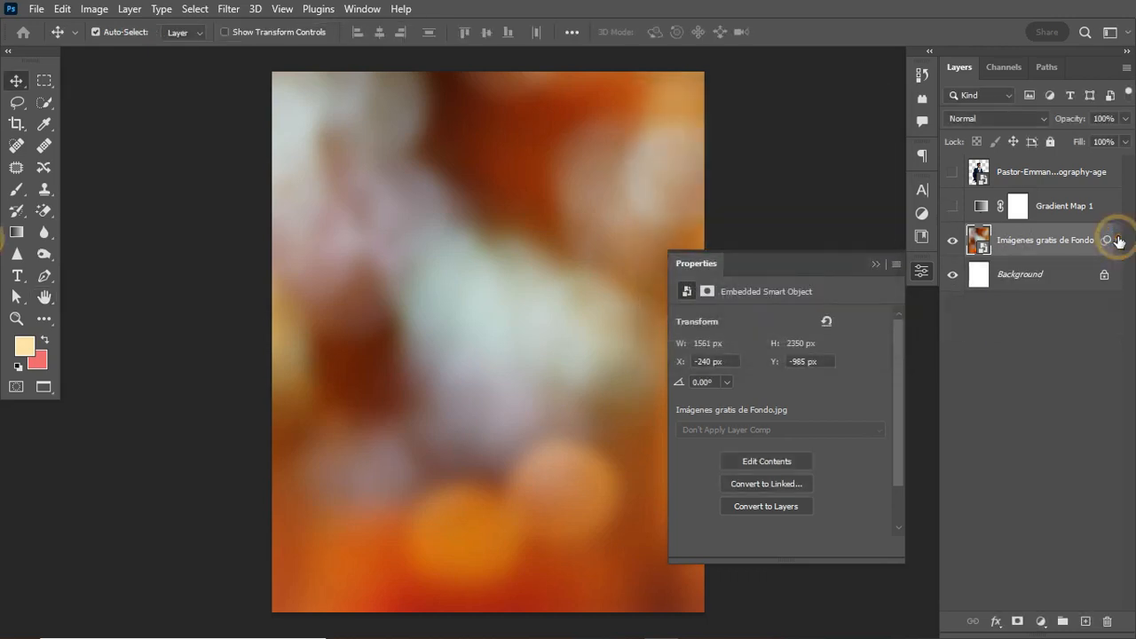
Show Gradient Map 1 again, select it, and close its Properties panel.
left_click(952, 206)
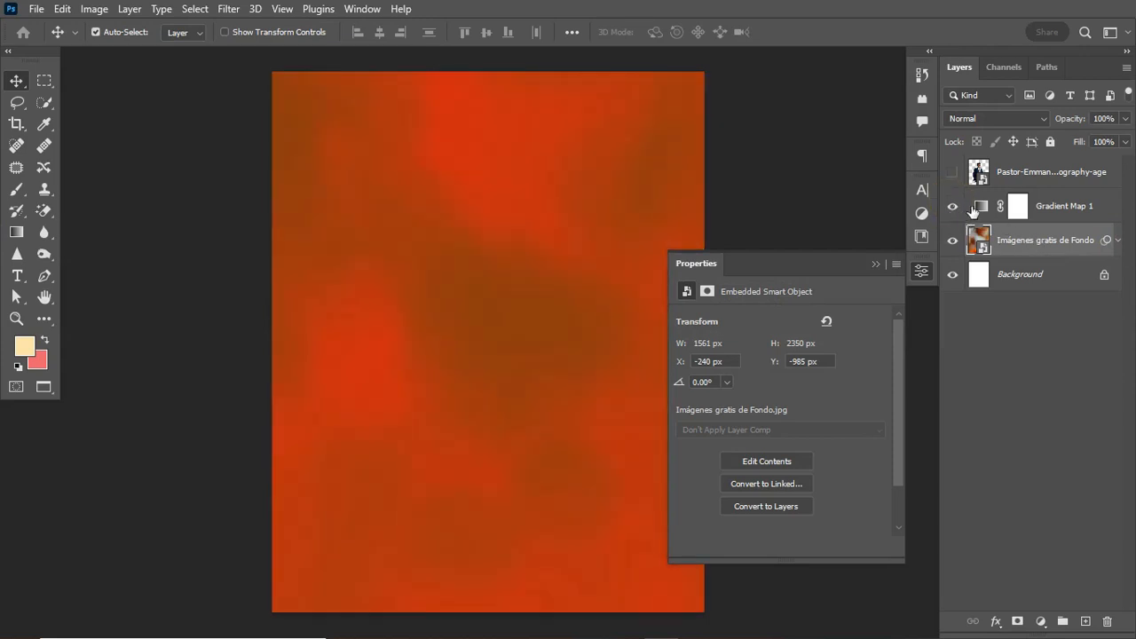
left_click(1065, 221)
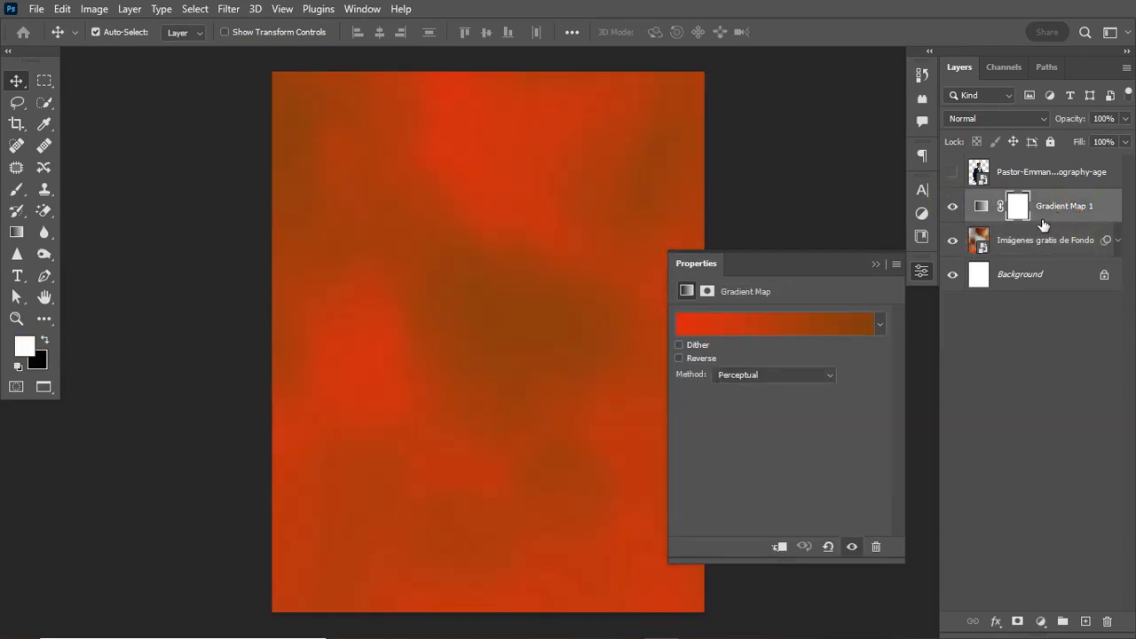
left_click(876, 264)
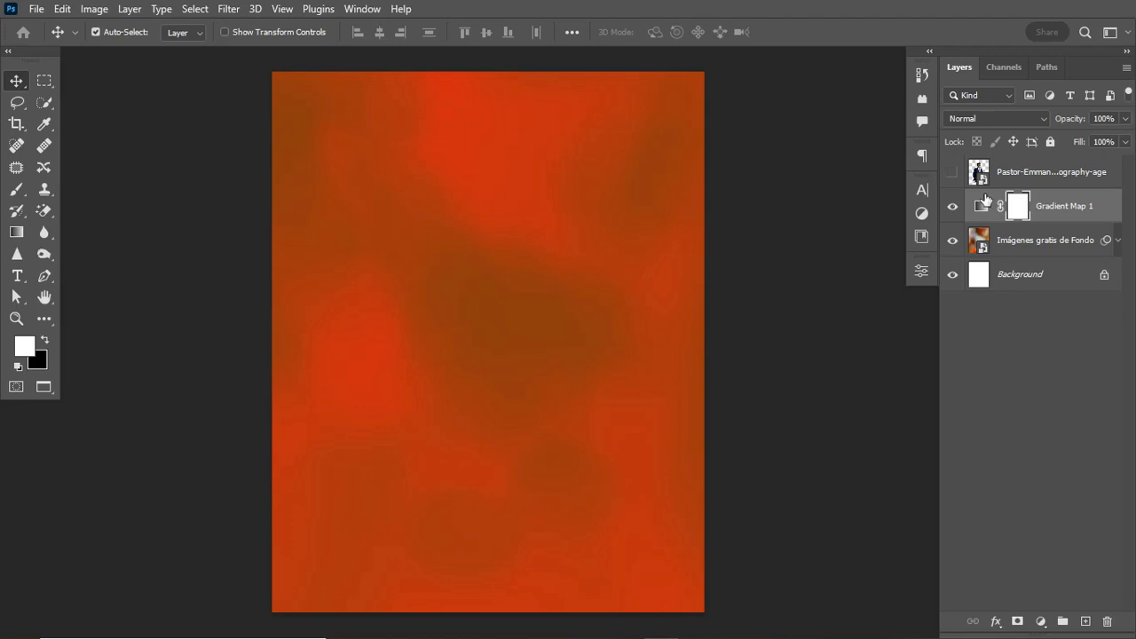
left_click(983, 205)
left_click_drag(983, 206, 983, 208)
Set up a new NOISE layer in Soft Light mode filled with neutral 50% gray.
key("ctrl+shift+n")
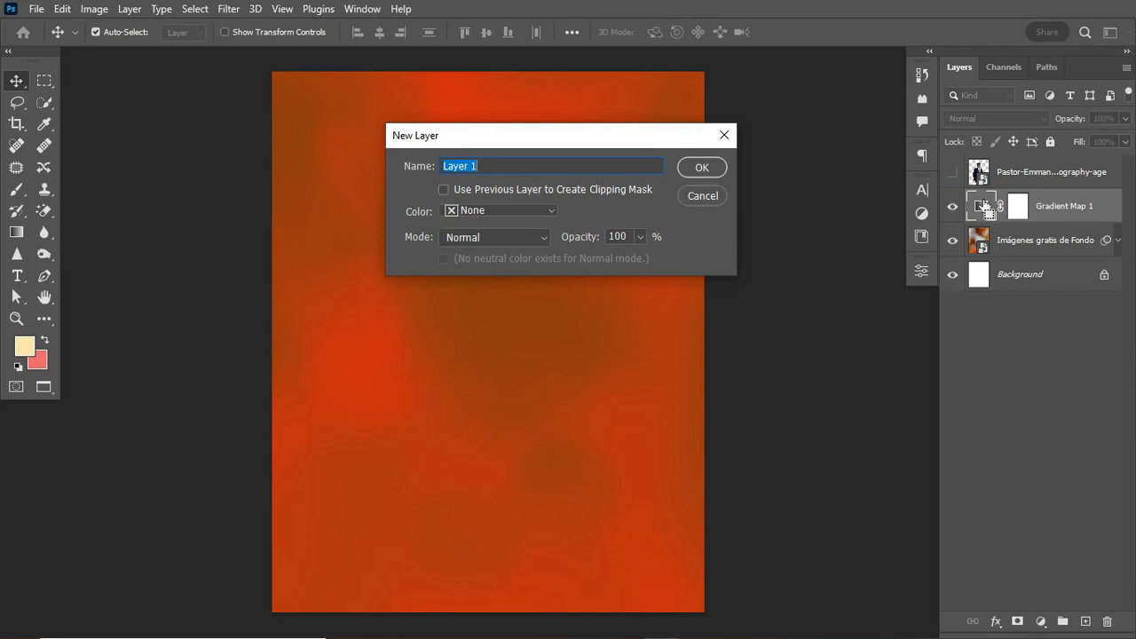
type("NOISE")
left_click(507, 237)
left_click(512, 414)
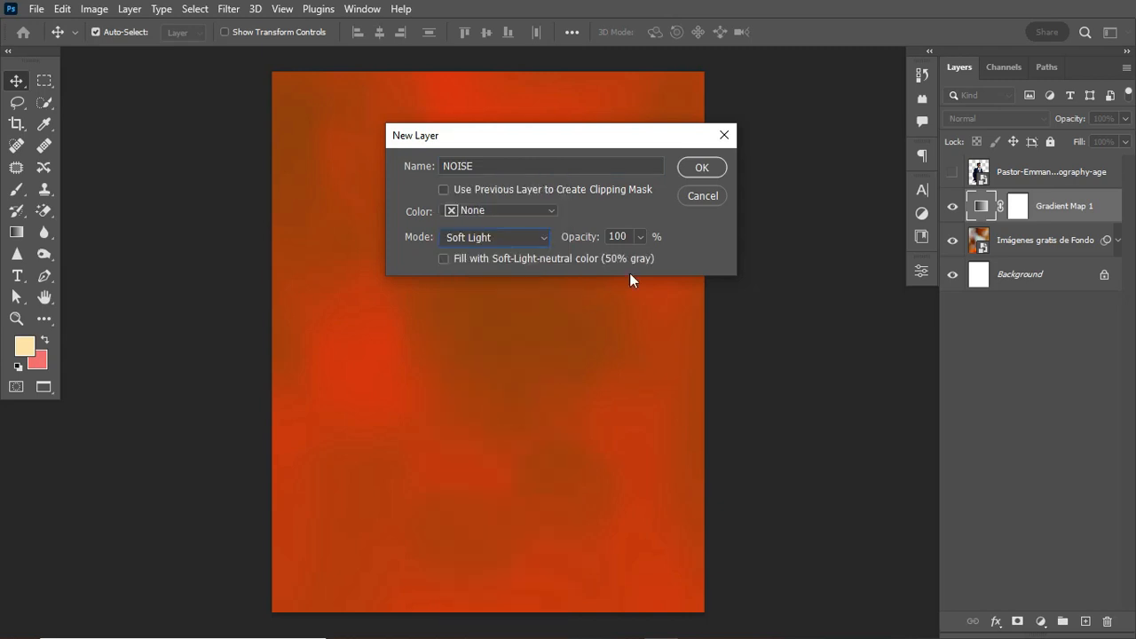
left_click(573, 259)
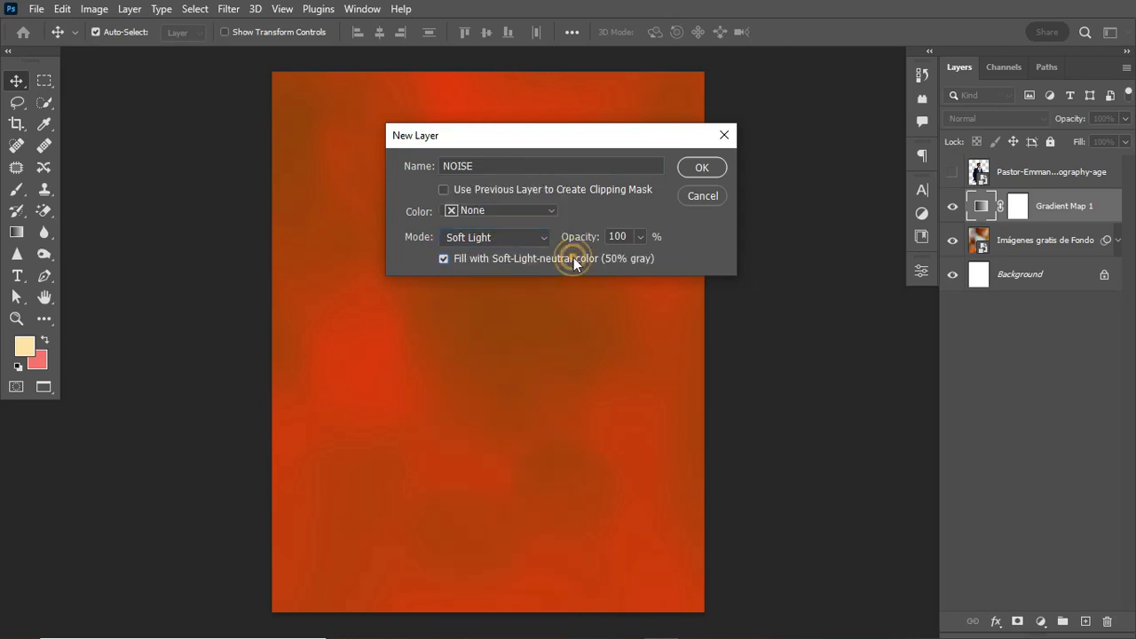
Create the gray NOISE layer and convert it to a smart object.
left_click(697, 170)
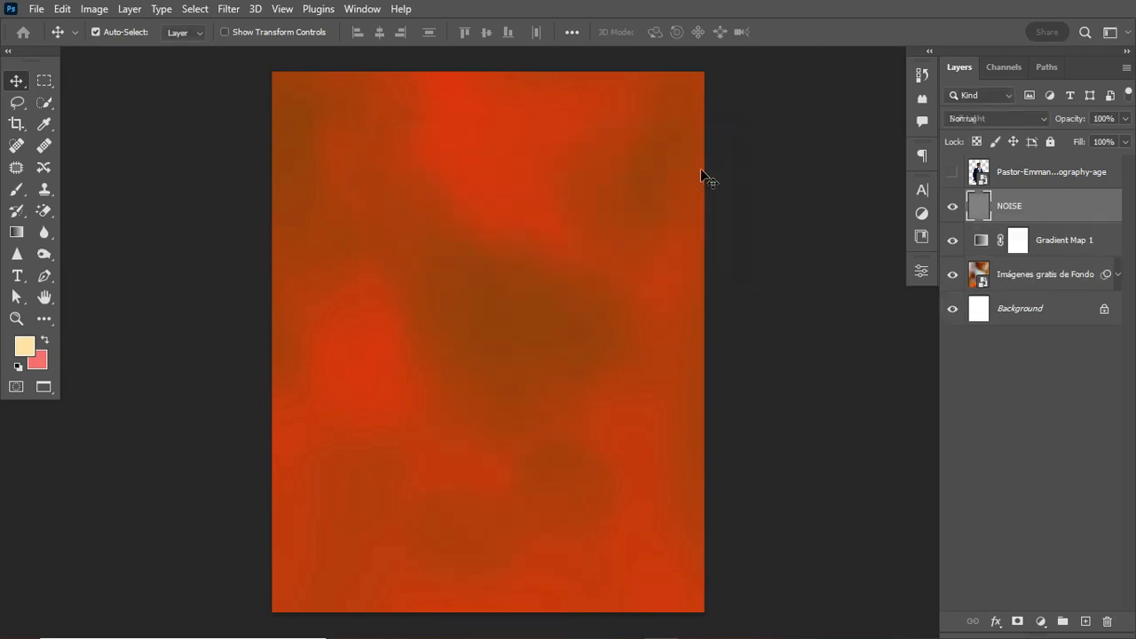
right_click(1069, 203)
left_click(880, 183)
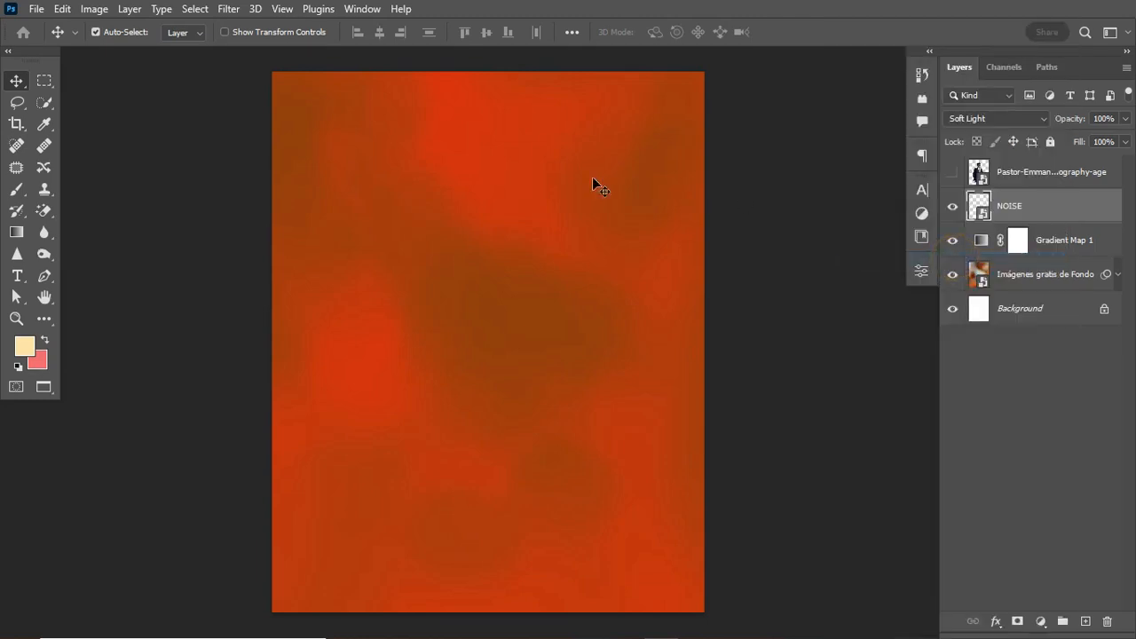
Apply an Add Noise filter at 4.87% to the NOISE smart object.
left_click(234, 10)
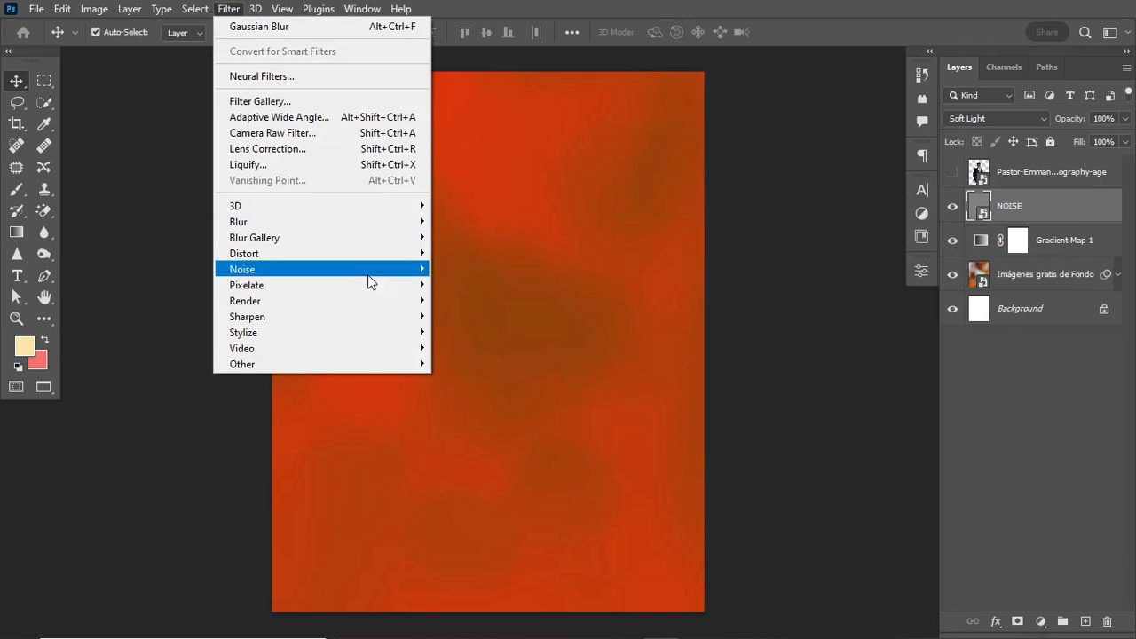
mouse_move(371, 277)
left_click(474, 273)
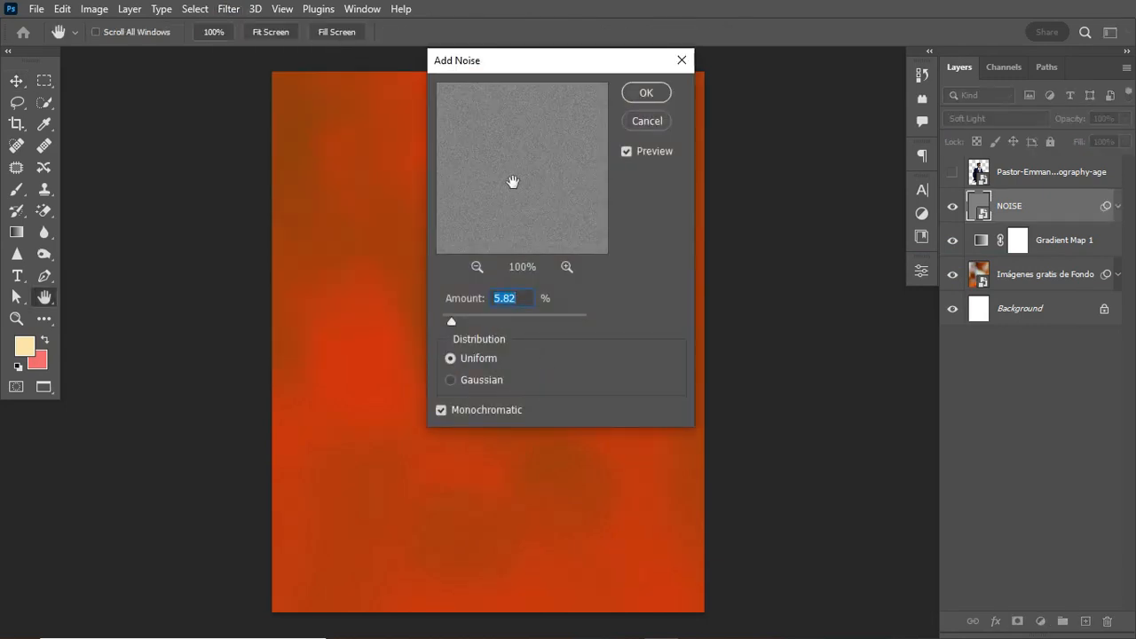
left_click_drag(518, 73, 598, 93)
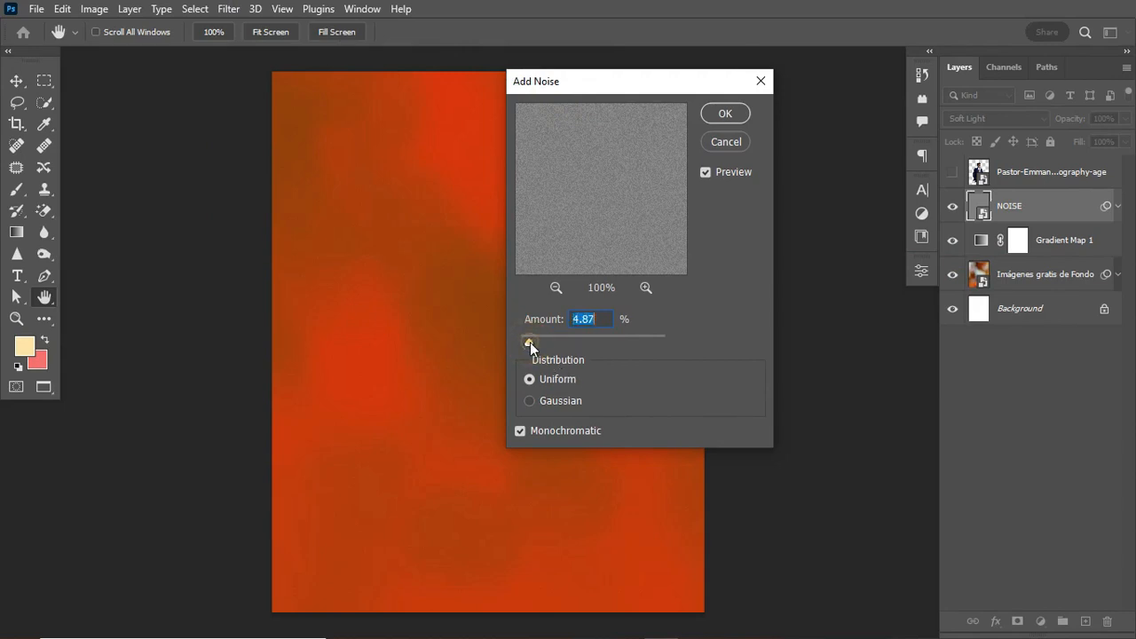
left_click_drag(532, 345, 530, 345)
left_click(726, 112)
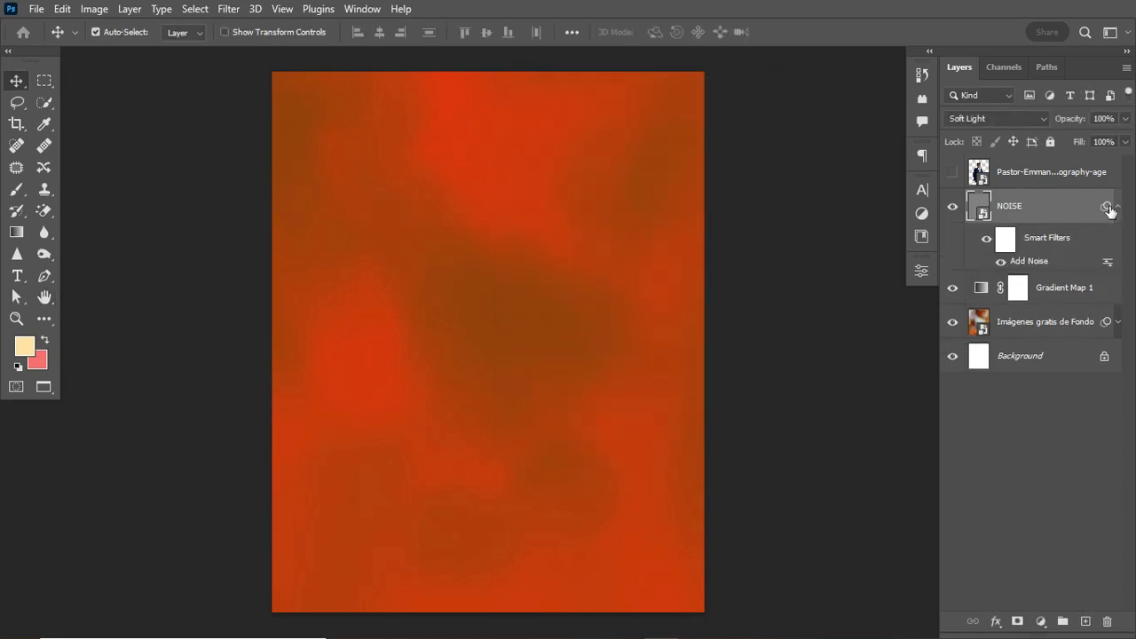
left_click(1118, 207)
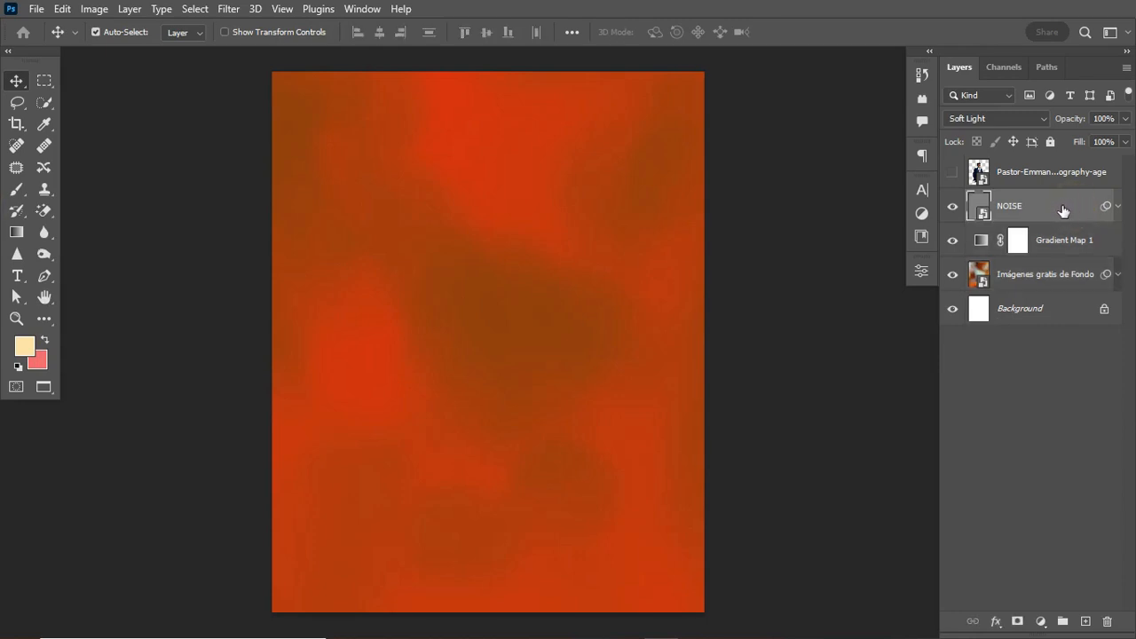
Group NOISE, Gradient Map 1 and the blurred bokeh photo, naming the group BG.
left_click(1061, 281, "shift")
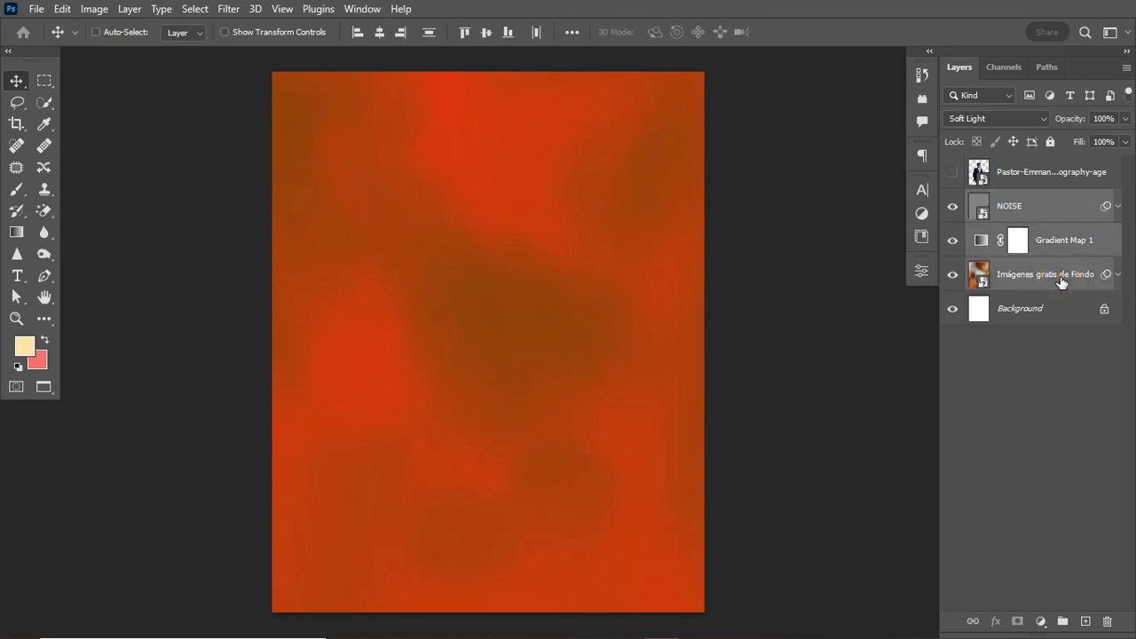
key("ctrl+g")
left_click(1018, 199)
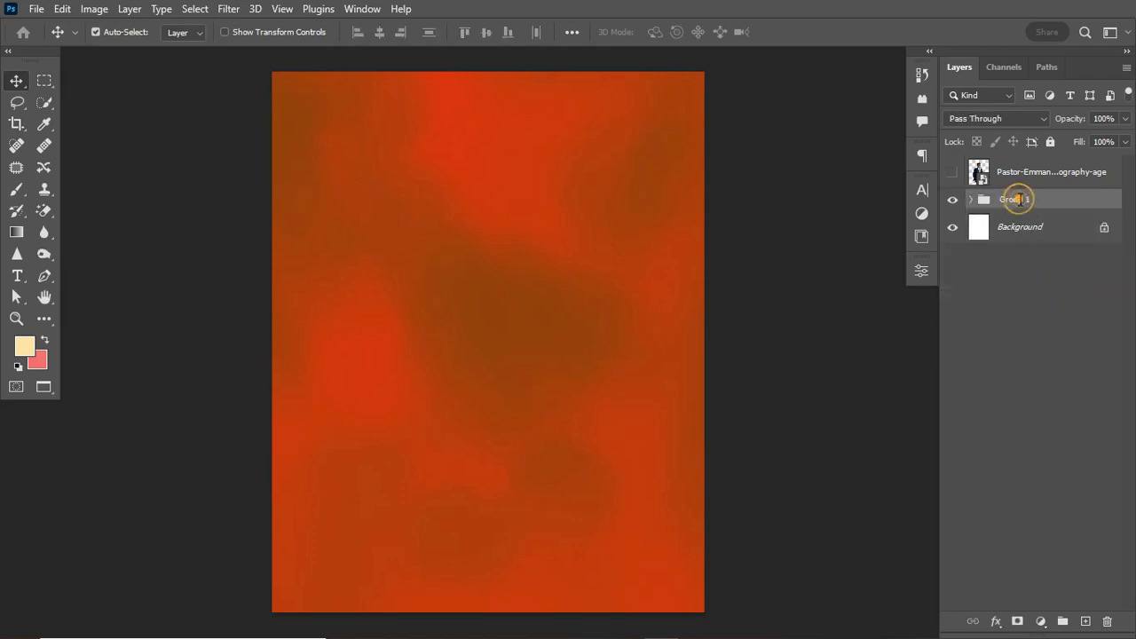
double_click(1018, 198)
type("BG")
key("Return")
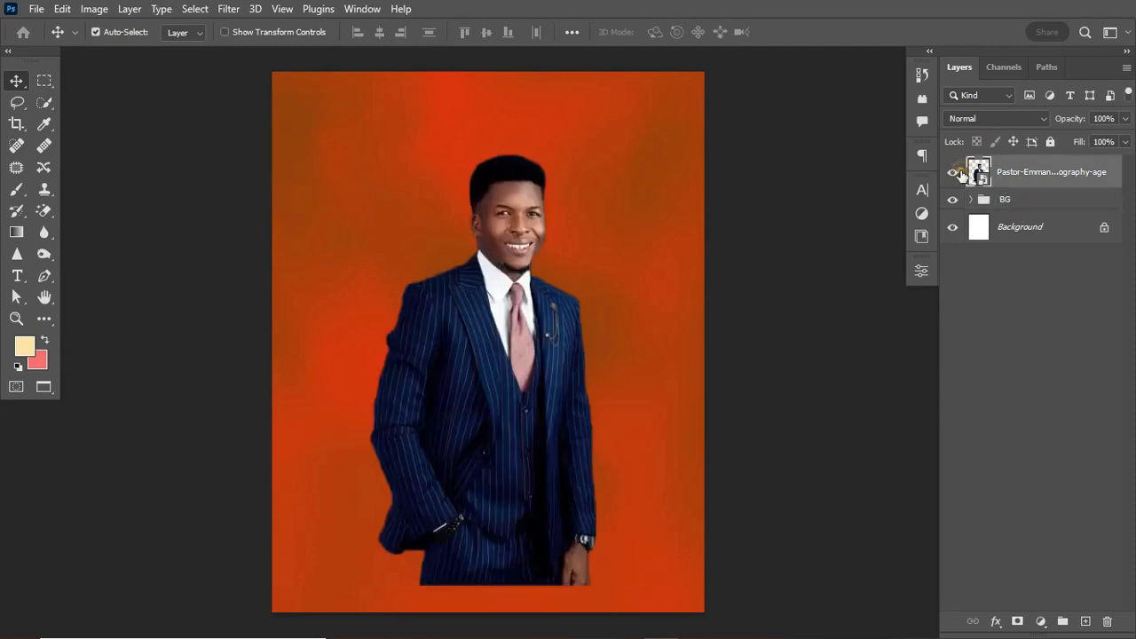
left_click(958, 171)
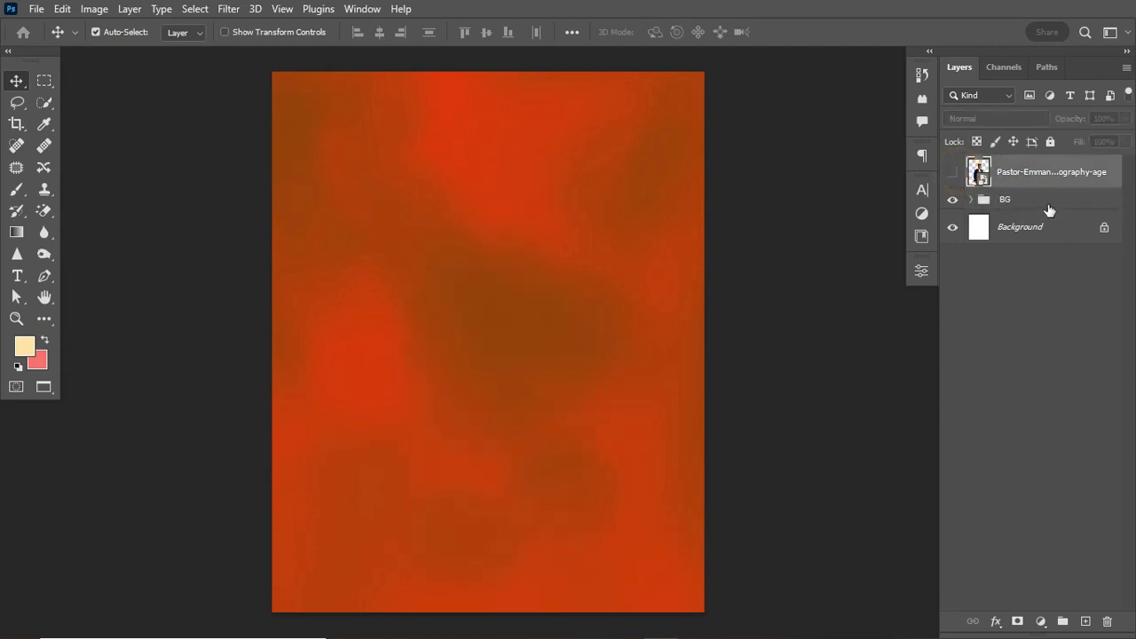
left_click(1046, 206)
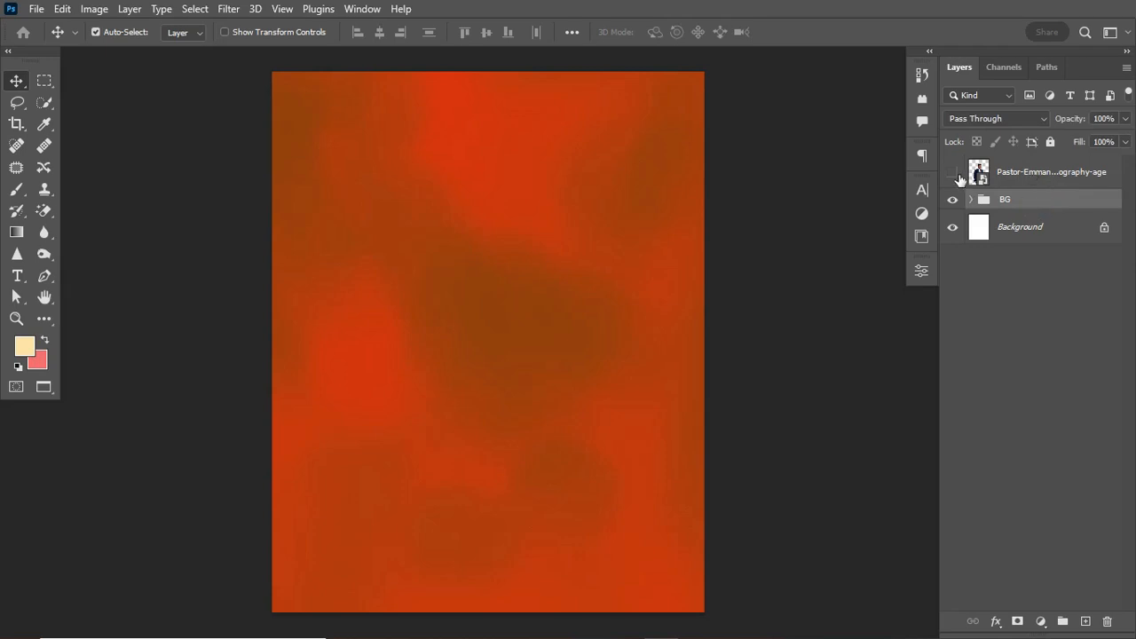
Show the suited man's layer and drag him down to the poster's lower-left edge.
left_click(952, 172)
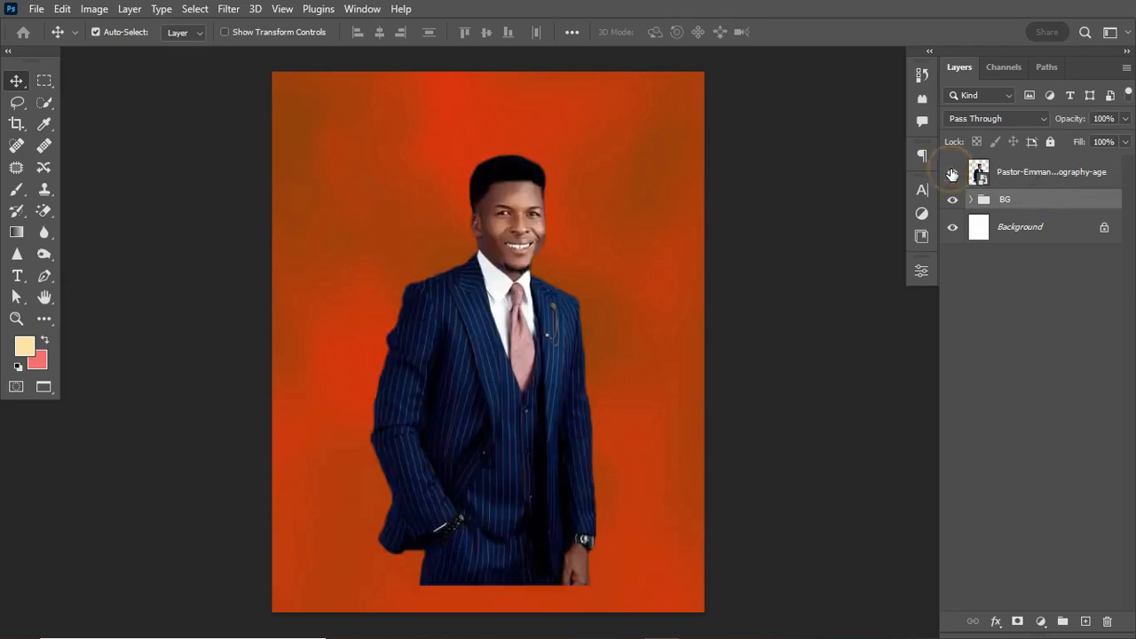
left_click(1001, 183)
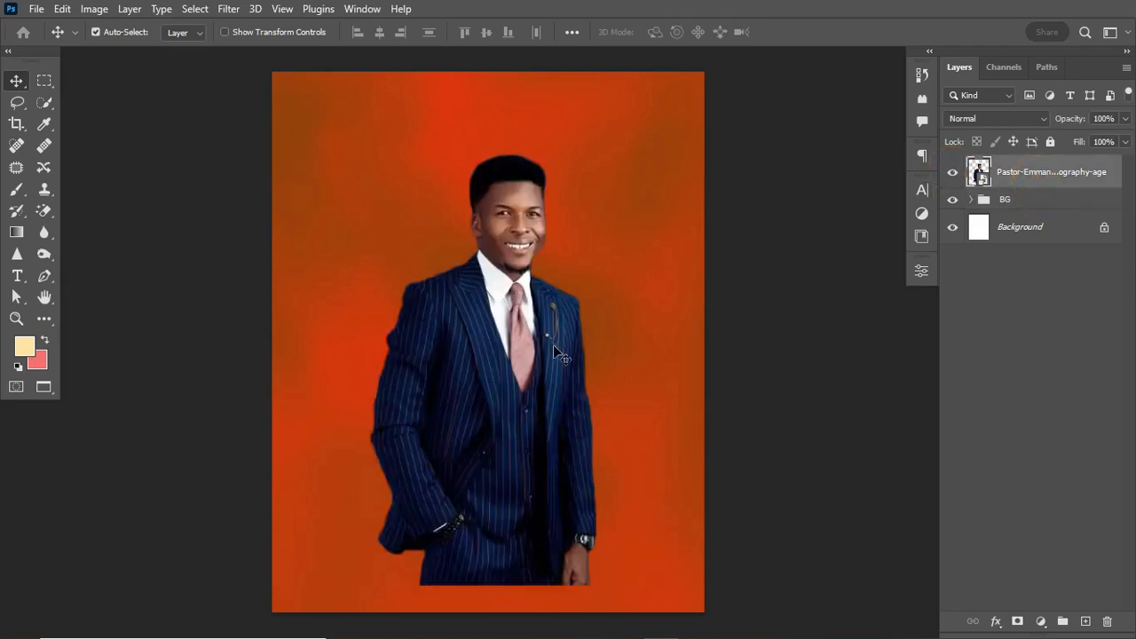
left_click_drag(531, 351, 399, 419)
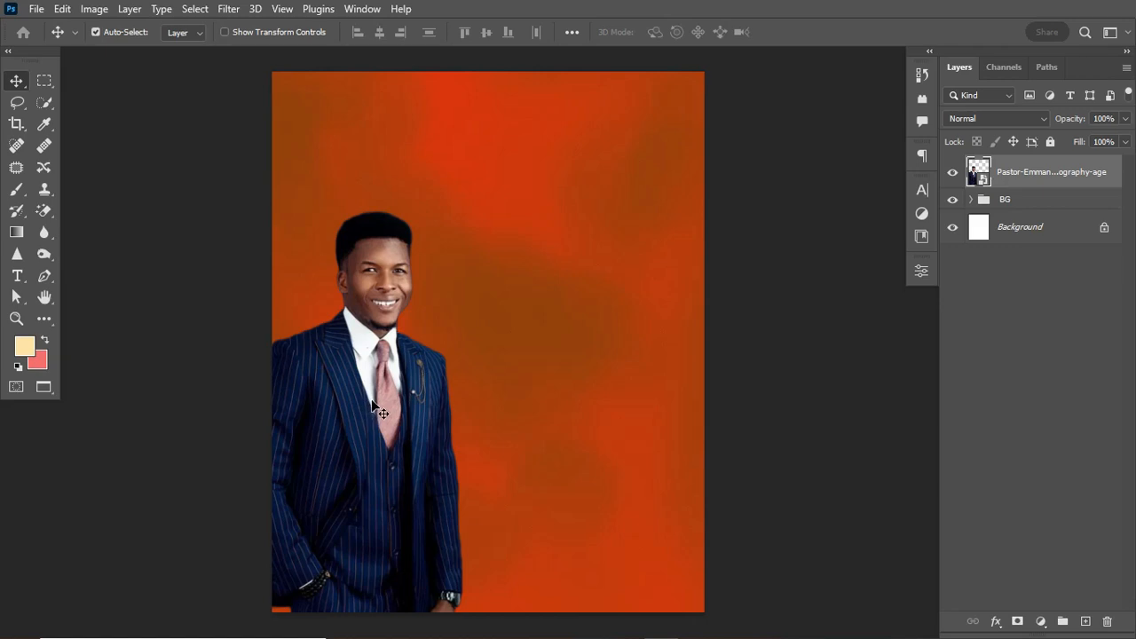
left_click_drag(373, 403, 371, 415)
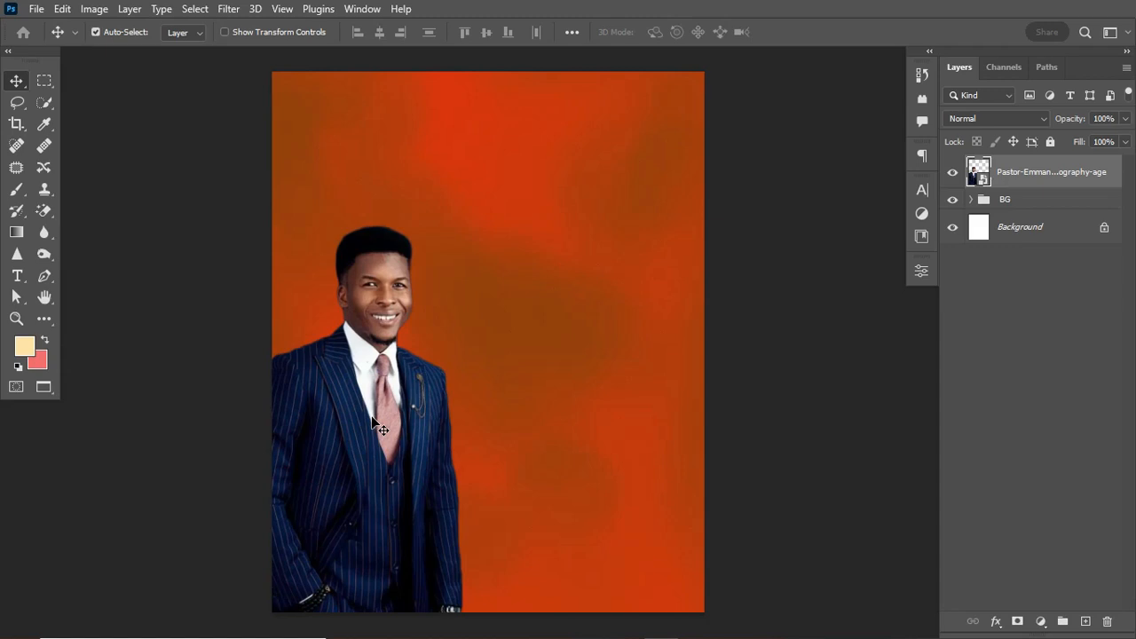
left_click_drag(372, 415, 364, 418)
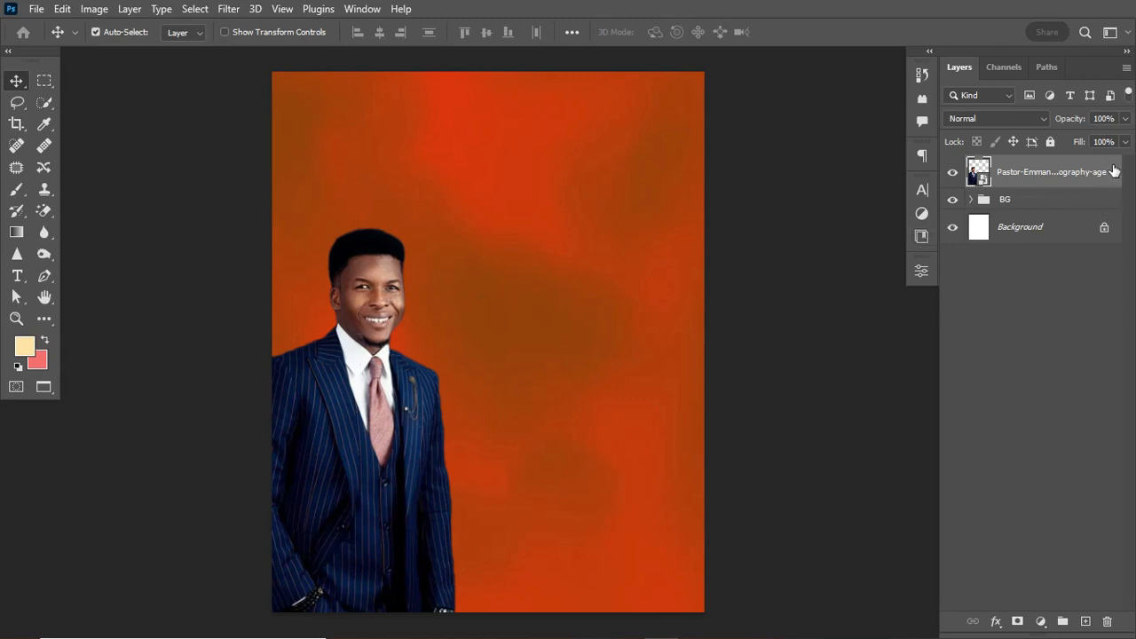
Convert the man's layer to a smart object, scale it to 125.45% and move it down-left.
right_click(1047, 161)
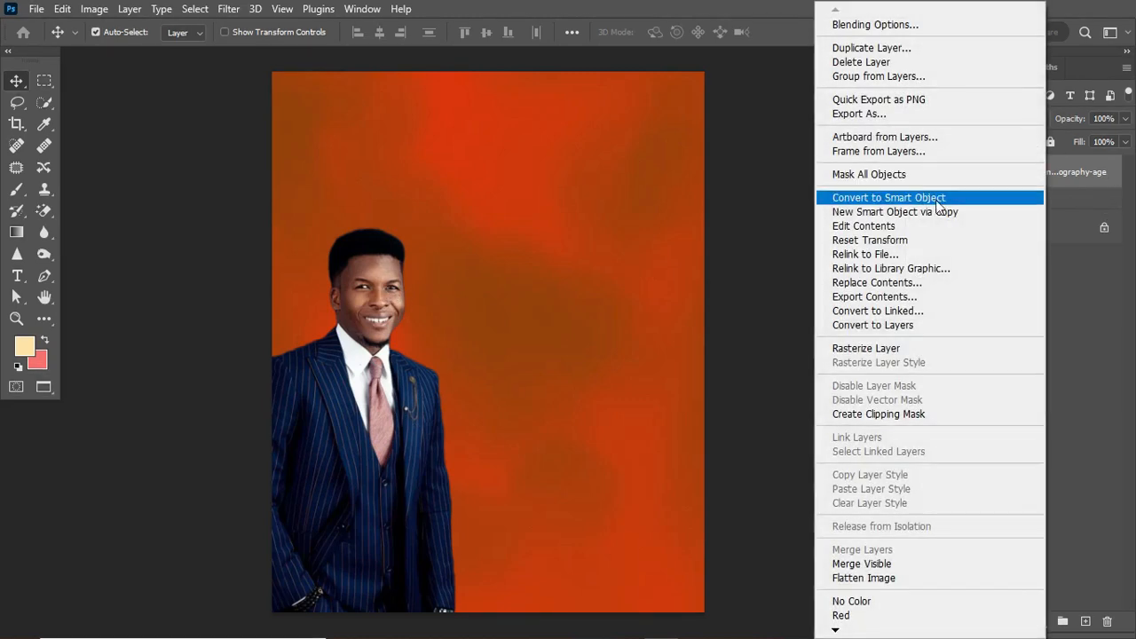
left_click(938, 201)
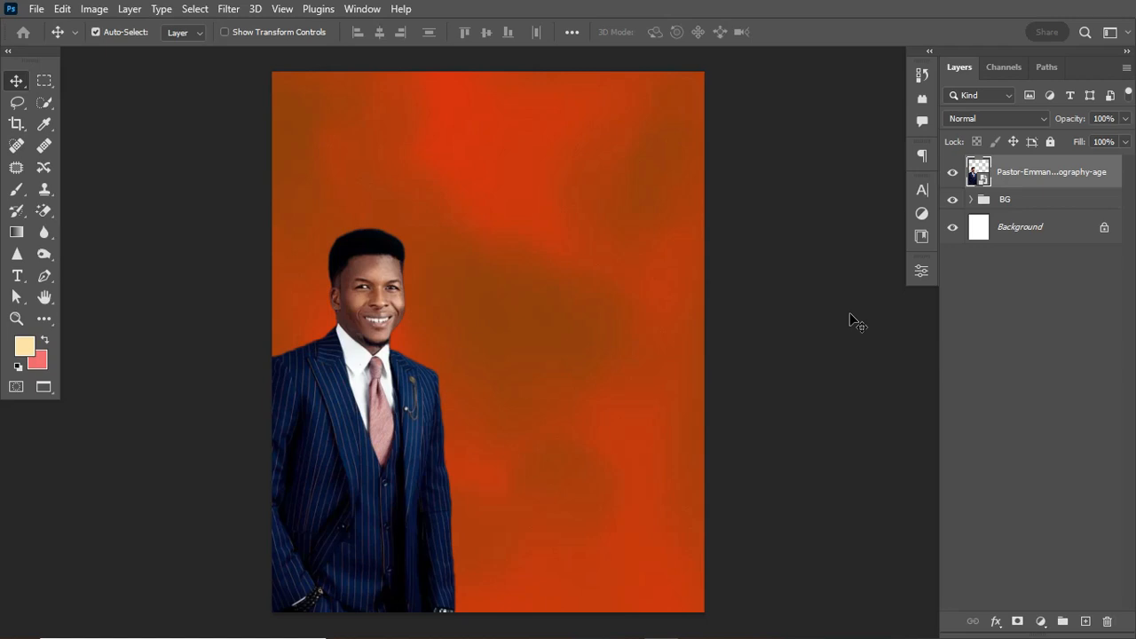
key("ctrl+t")
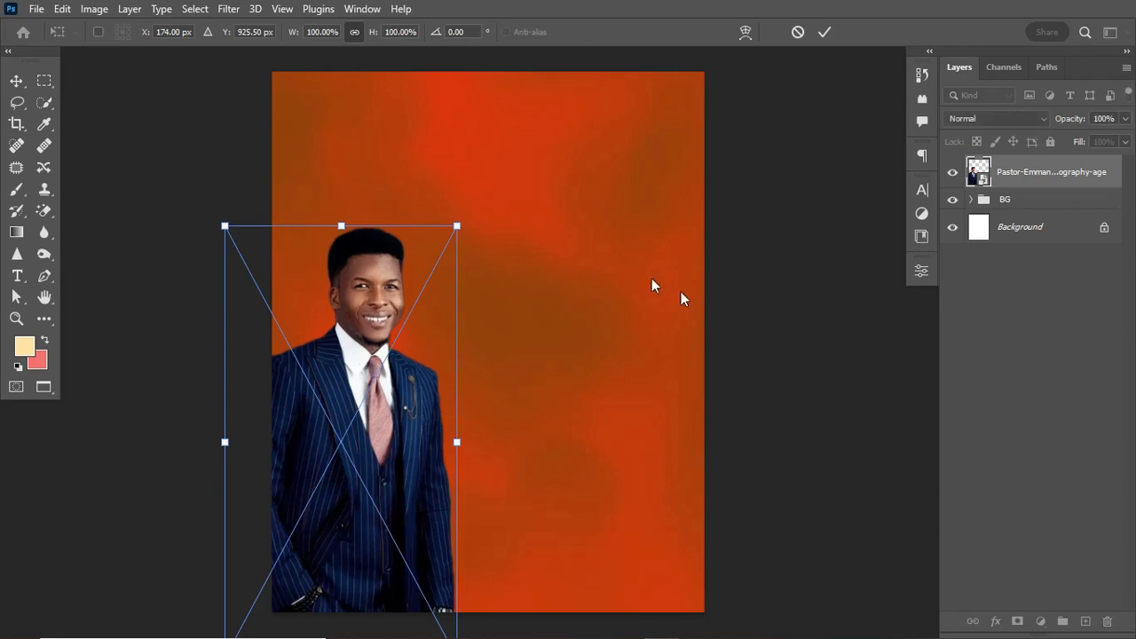
left_click_drag(458, 222, 538, 190)
left_click_drag(447, 358, 413, 462)
left_click_drag(468, 225, 528, 188)
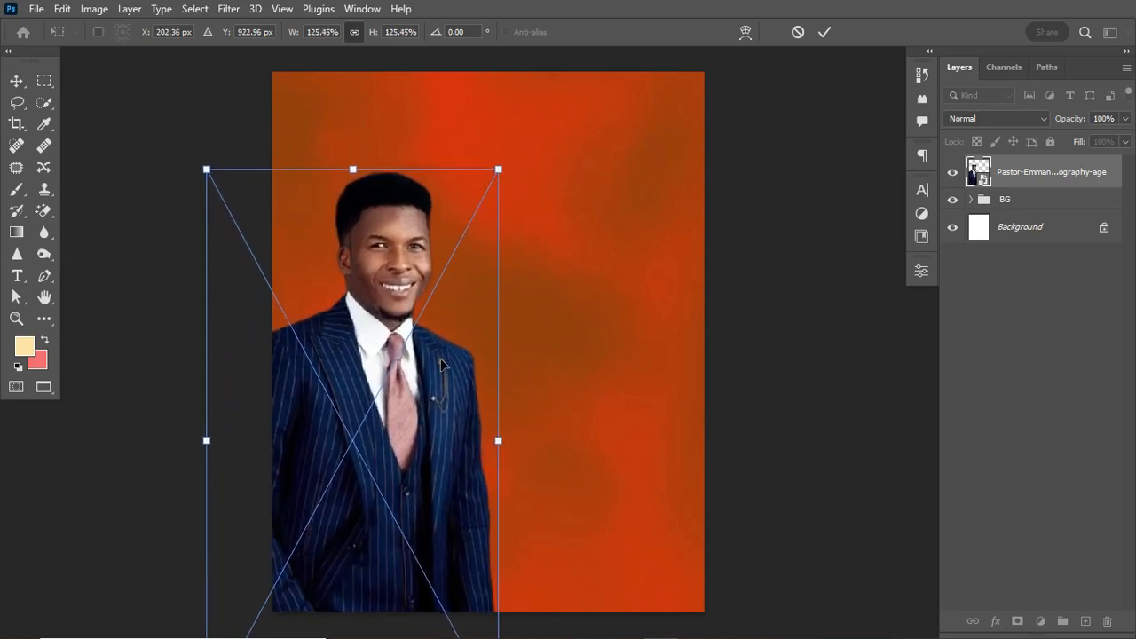
mouse_move(437, 371)
left_mouse_down()
mouse_move(418, 398)
mouse_move(433, 394)
left_mouse_up()
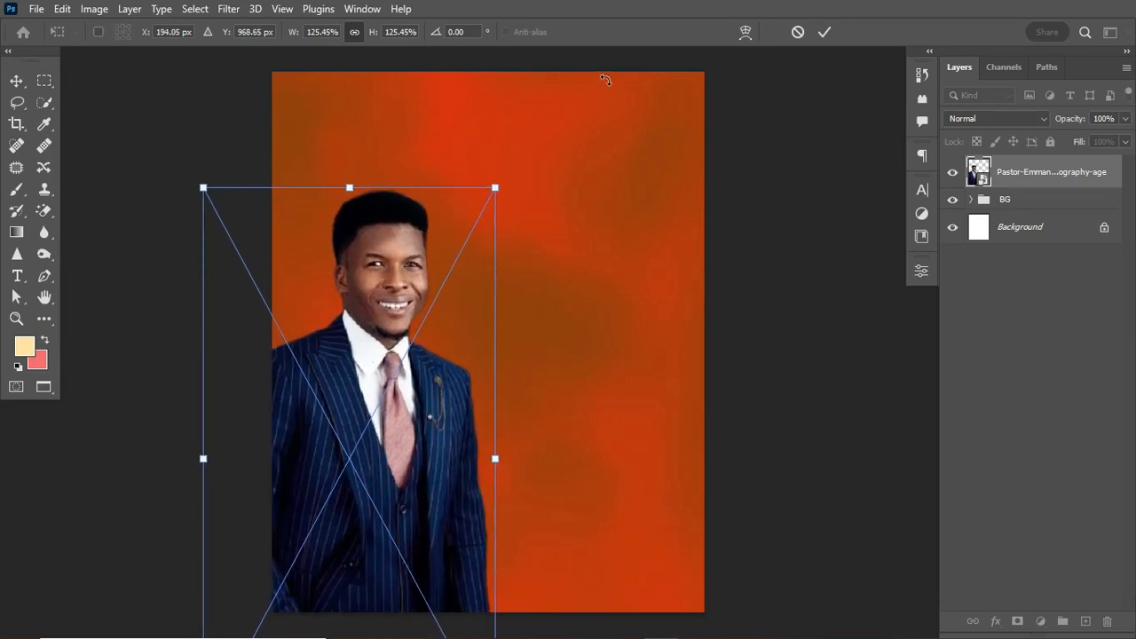
left_click(824, 32)
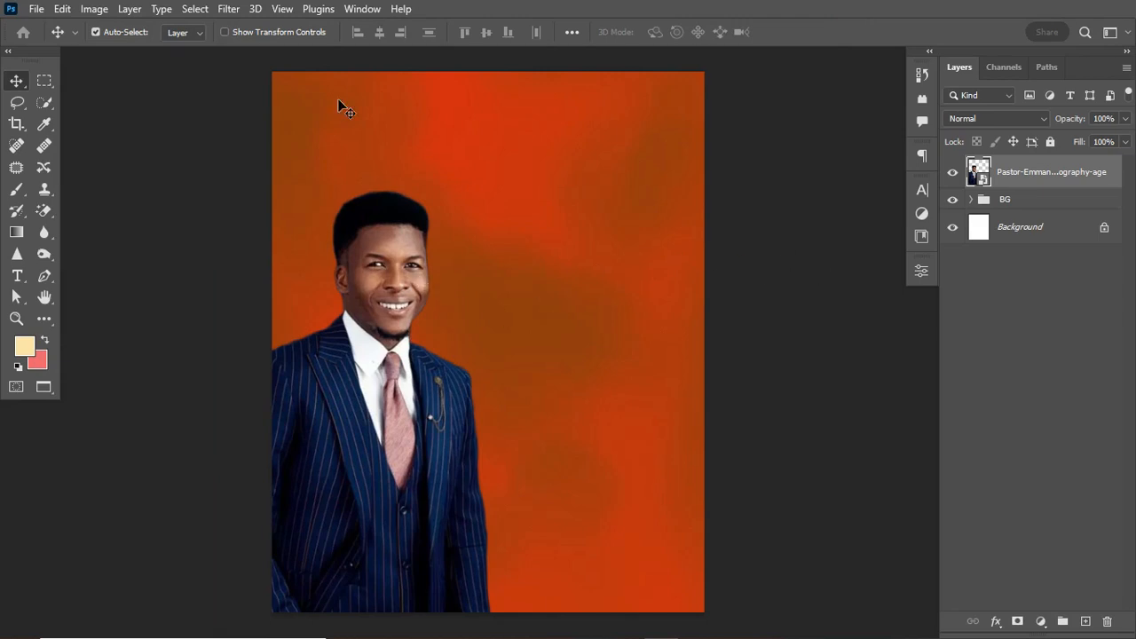
left_click(233, 11)
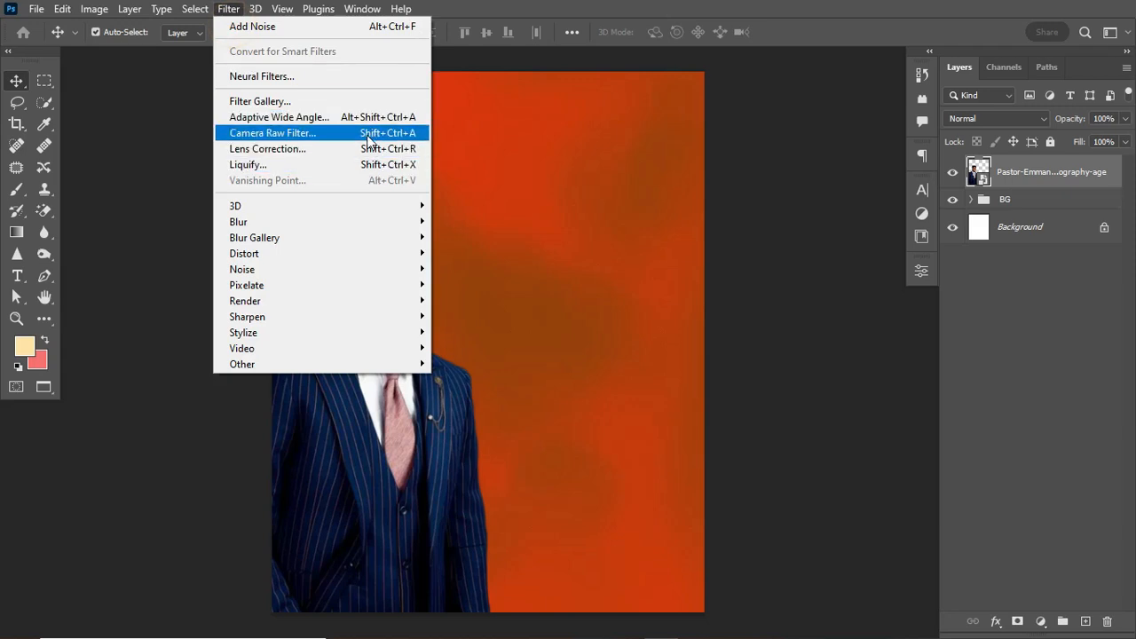
Open Camera Raw on the portrait with side-by-side Before/After at 50% and Basic expanded.
left_click(369, 140)
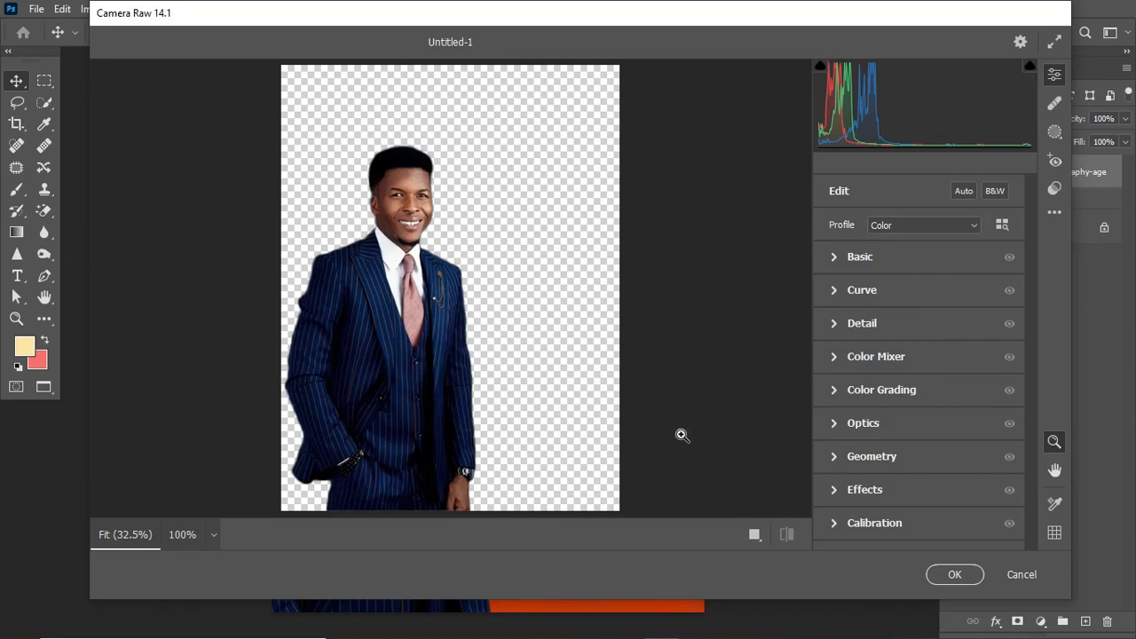
left_click(756, 536)
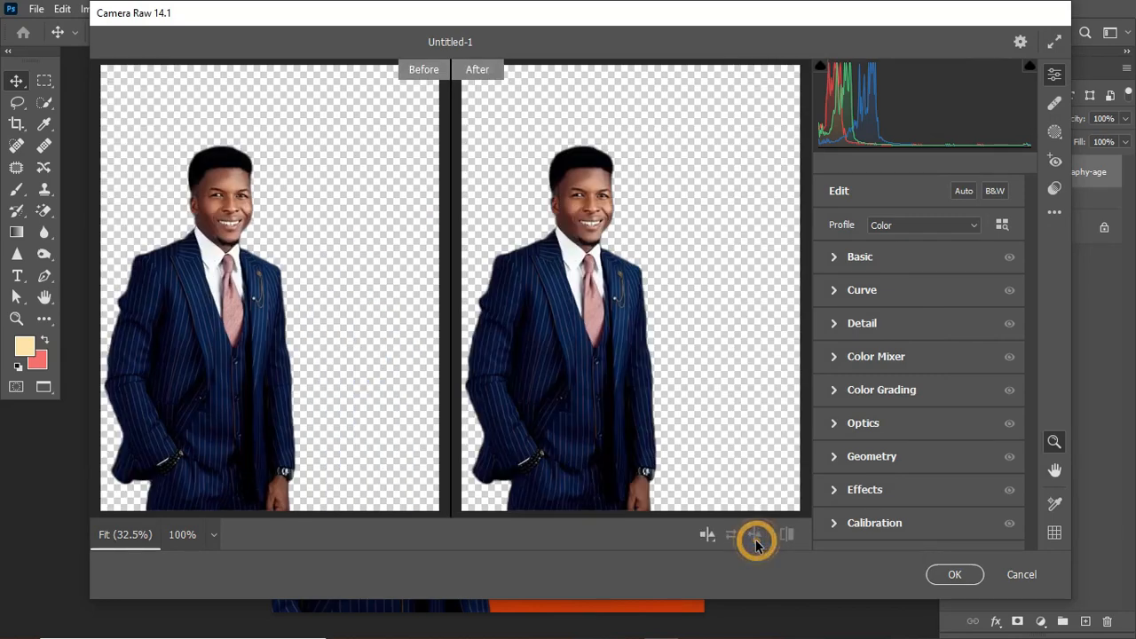
left_click(786, 308)
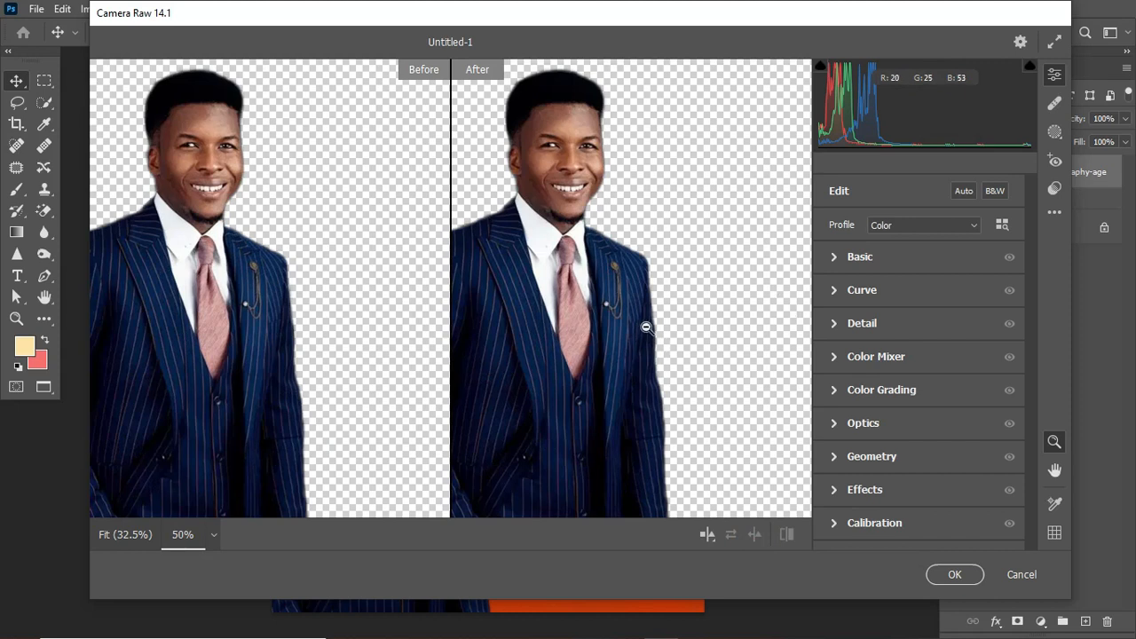
left_click(834, 256)
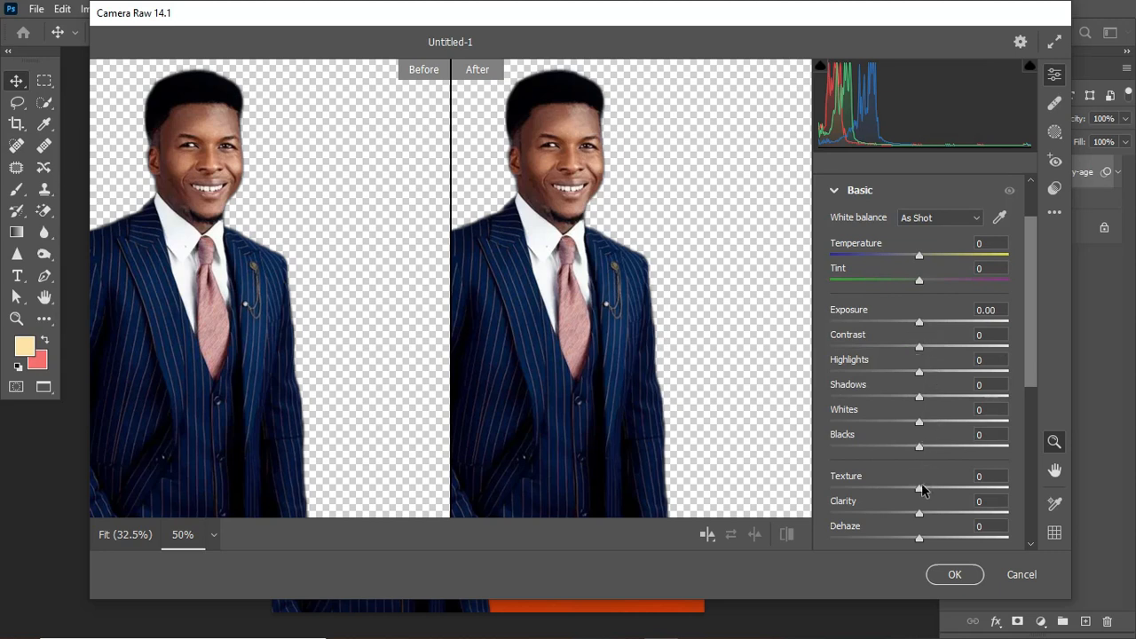
Set Exposure +0.20, Contrast +12, Highlights -4, Shadows +43, Whites +43 and Blacks +42.
left_click_drag(921, 325, 924, 323)
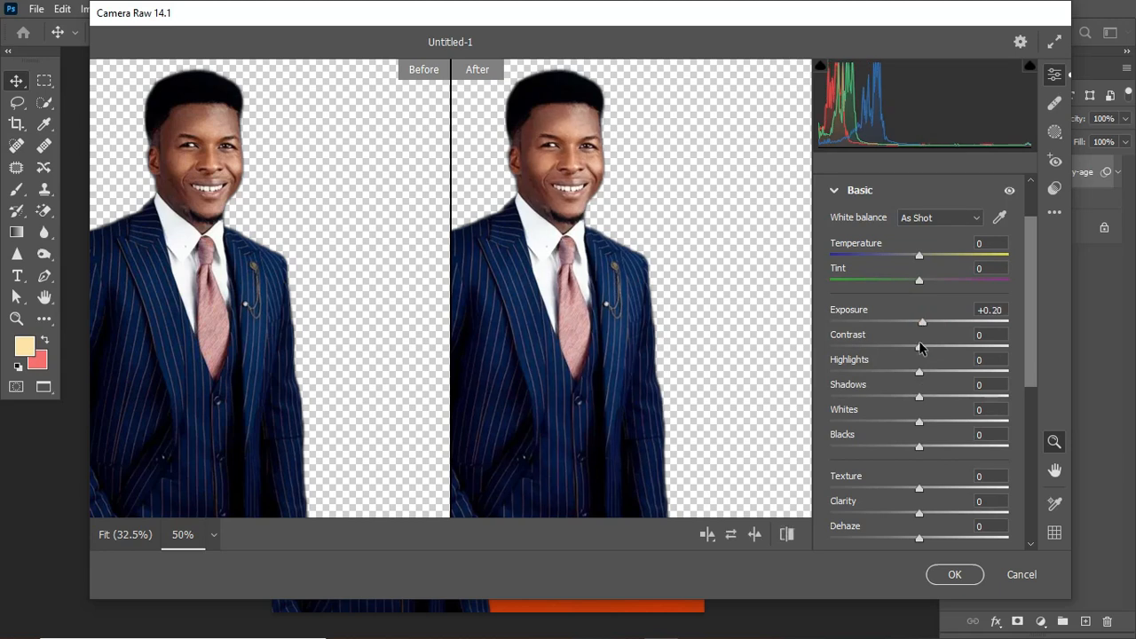
left_click_drag(920, 348, 932, 352)
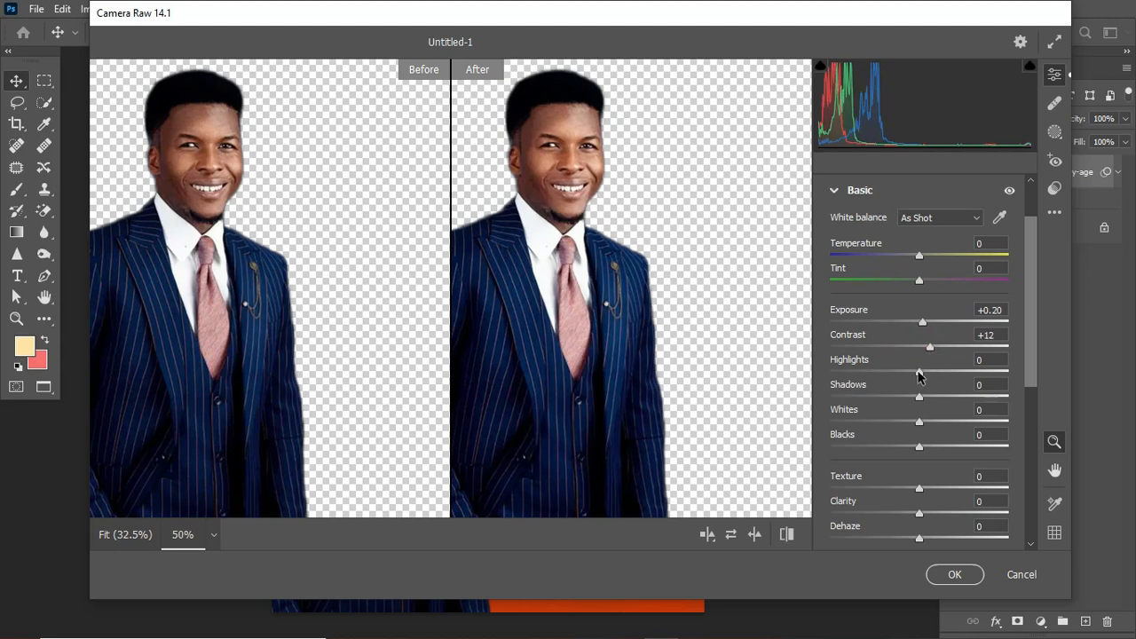
left_click_drag(920, 375, 959, 404)
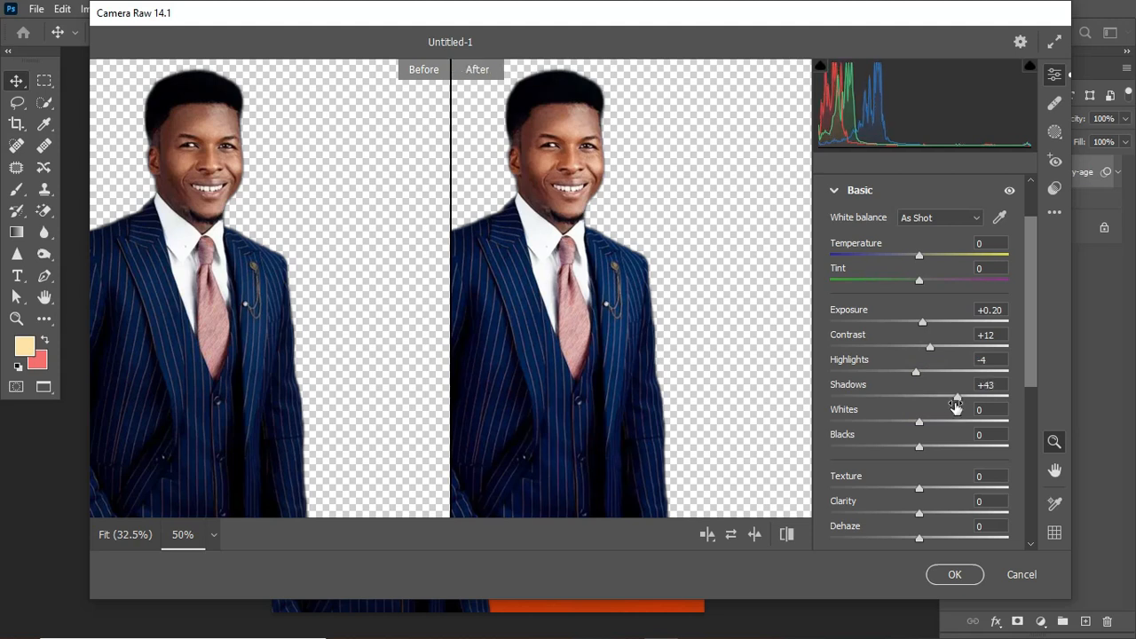
left_click_drag(922, 422, 959, 425)
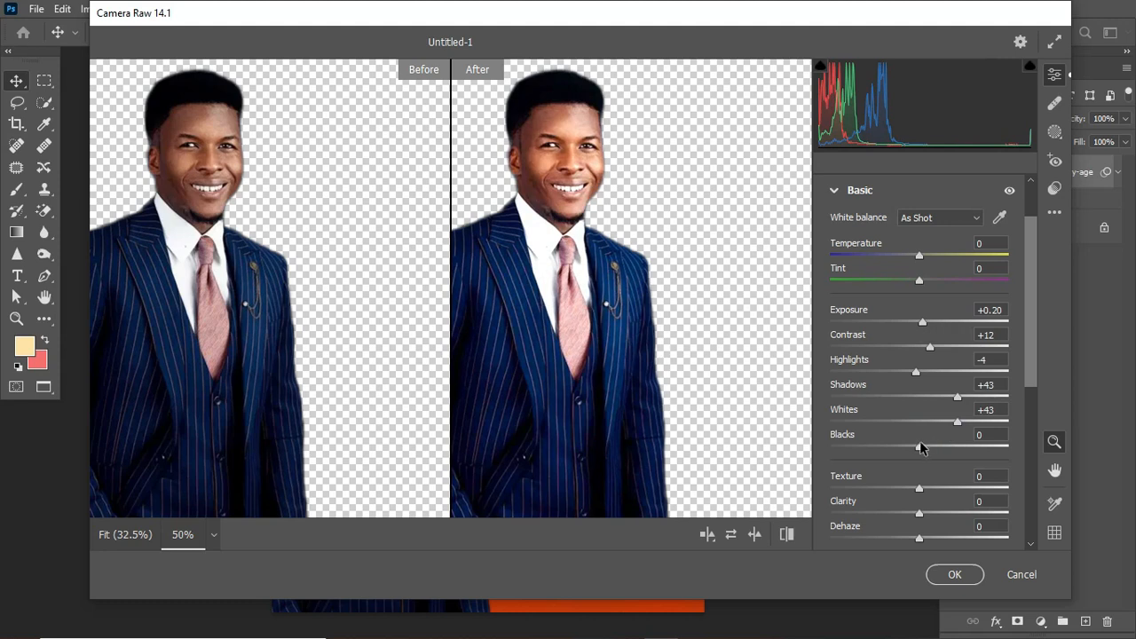
left_click_drag(920, 450, 954, 454)
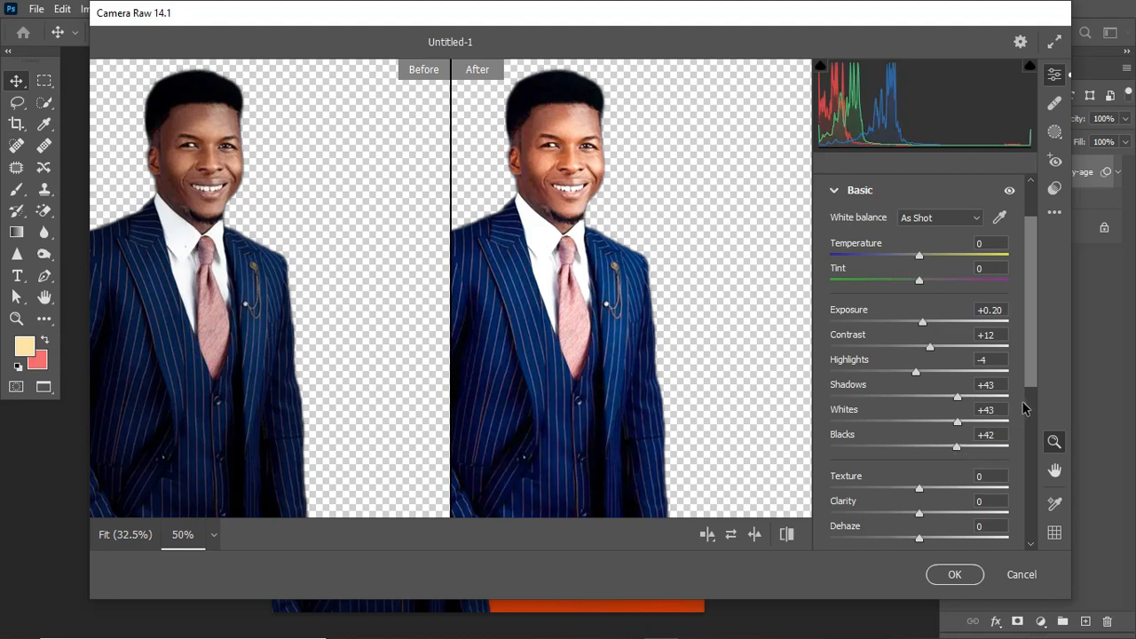
scroll(1029, 385, "down", 2)
Set the portrait's Clarity to +26, Dehaze to +40 and Saturation to -34 in Camera Raw.
scroll(1030, 392, "down", 1)
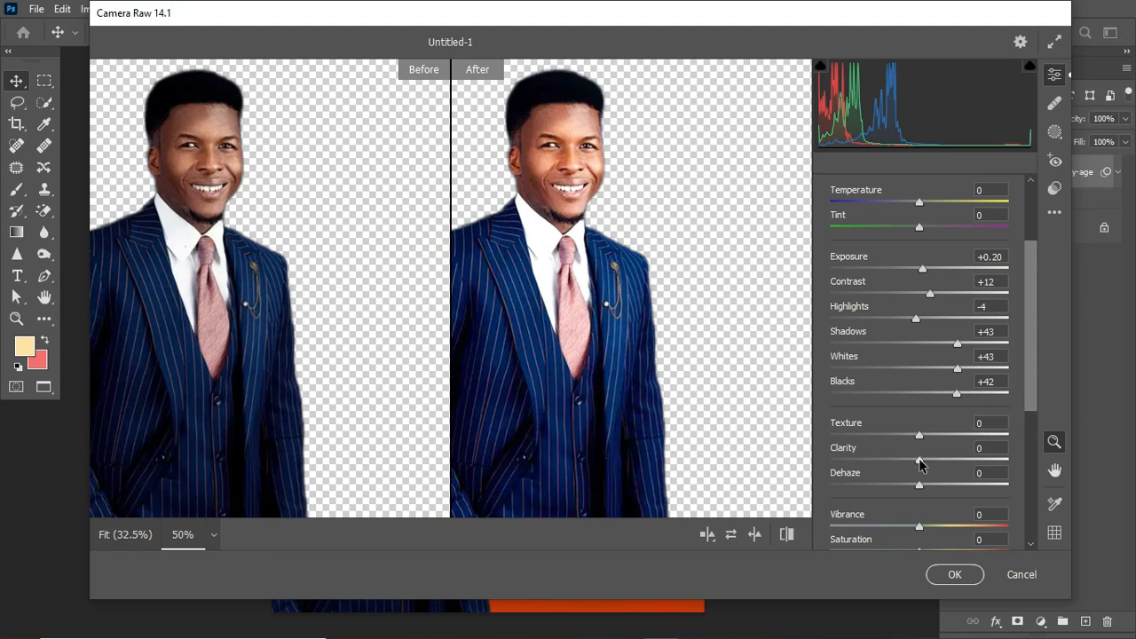
left_click_drag(921, 463, 944, 467)
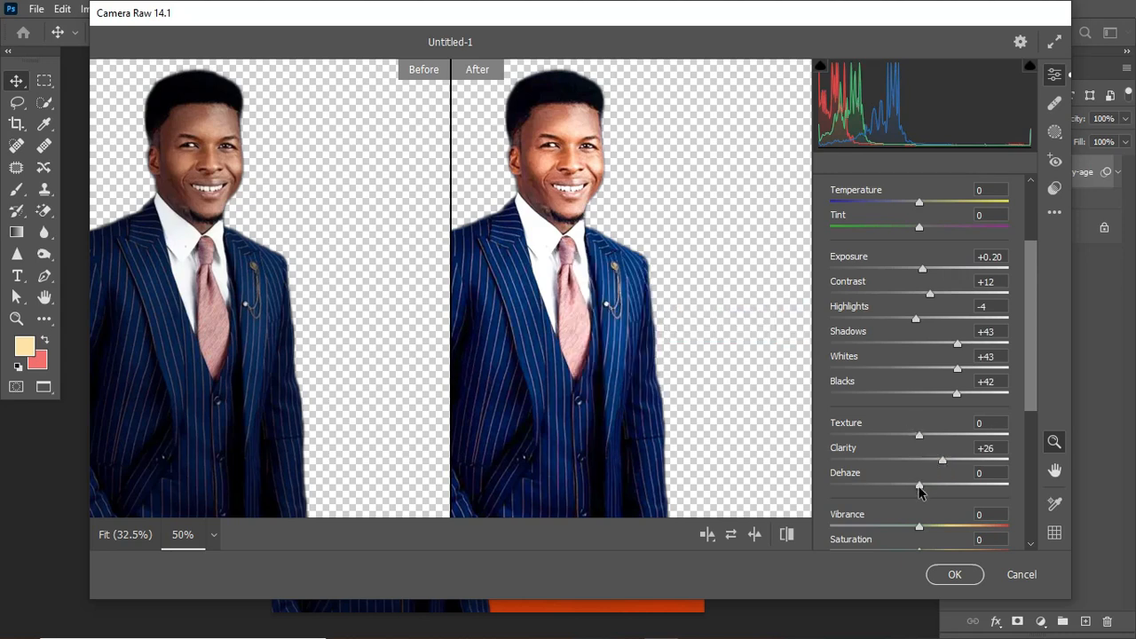
left_click_drag(919, 486, 955, 490)
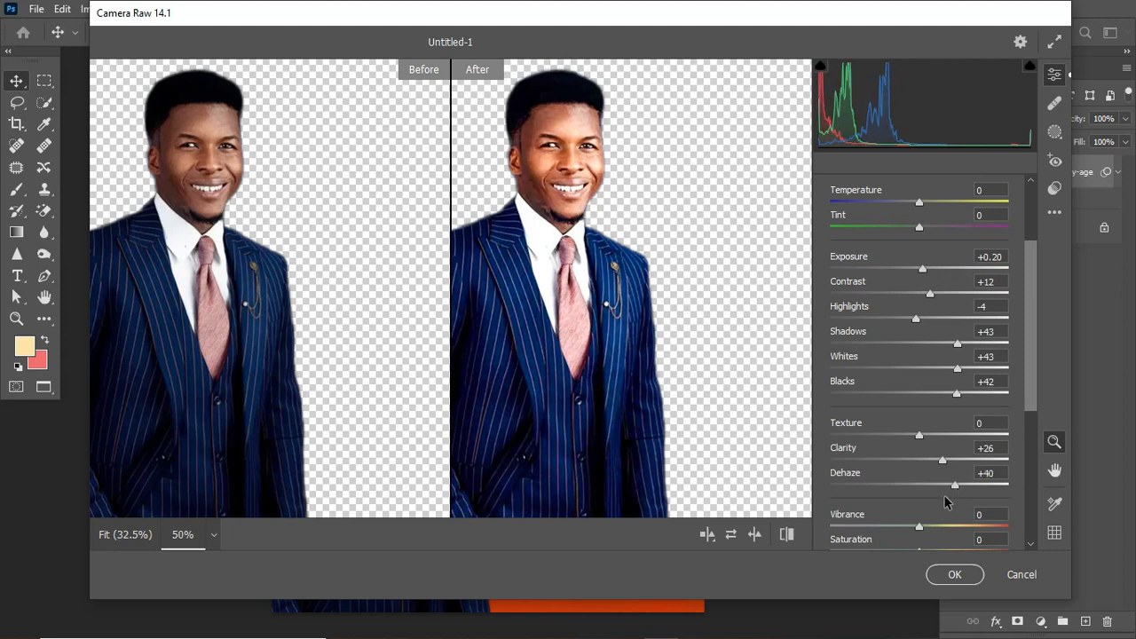
left_click_drag(1030, 395, 1029, 416)
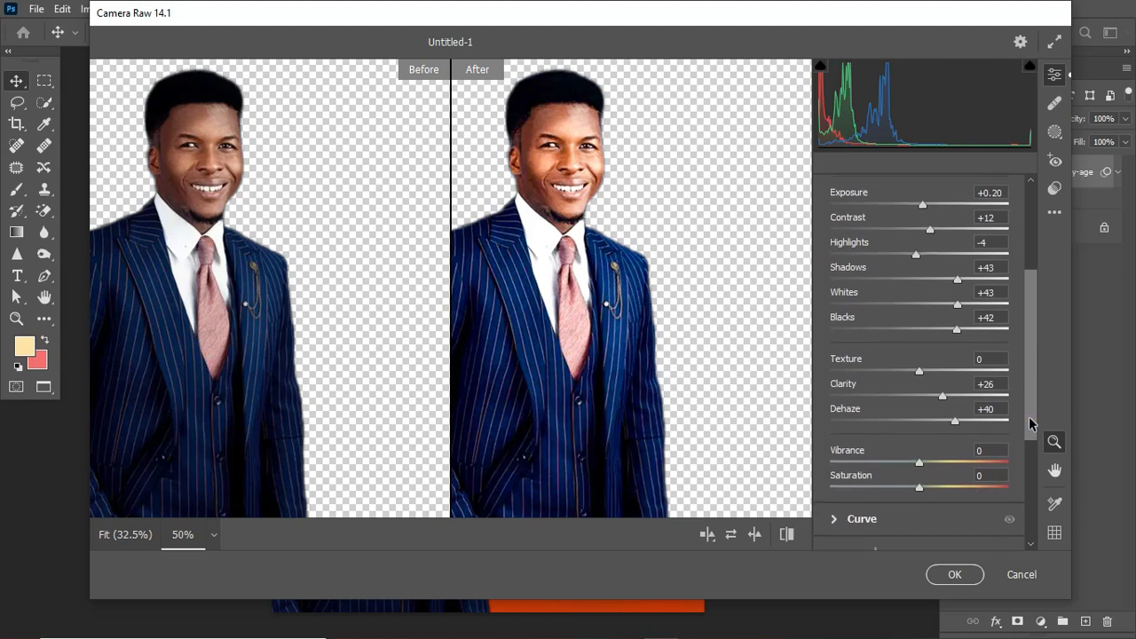
left_click(918, 486)
left_click_drag(918, 485, 887, 489)
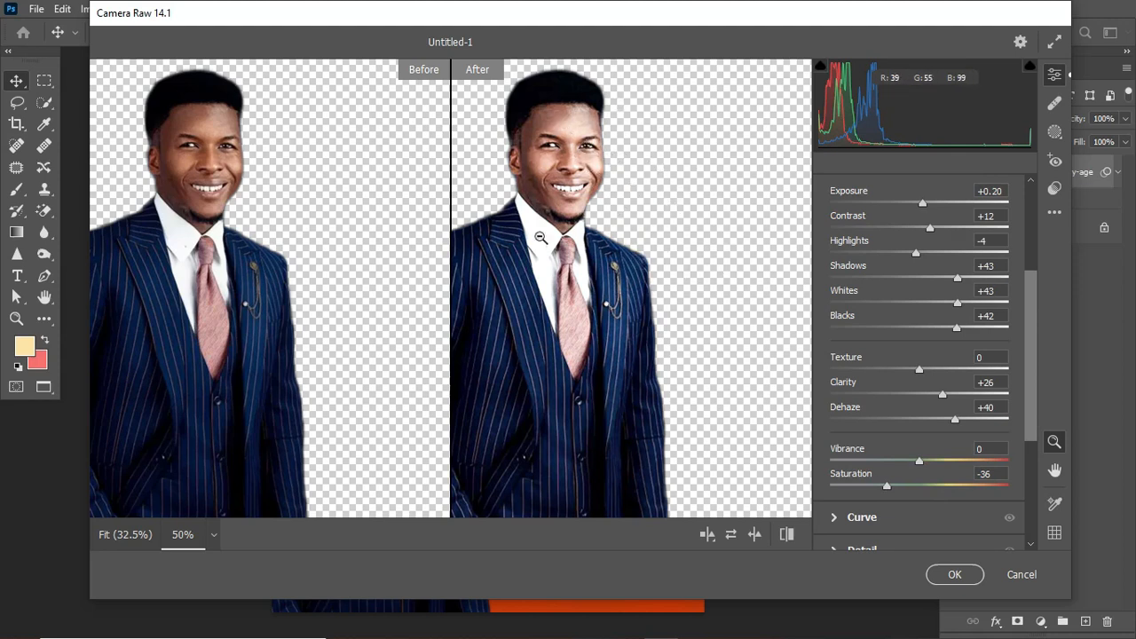
left_click_drag(887, 487, 874, 489)
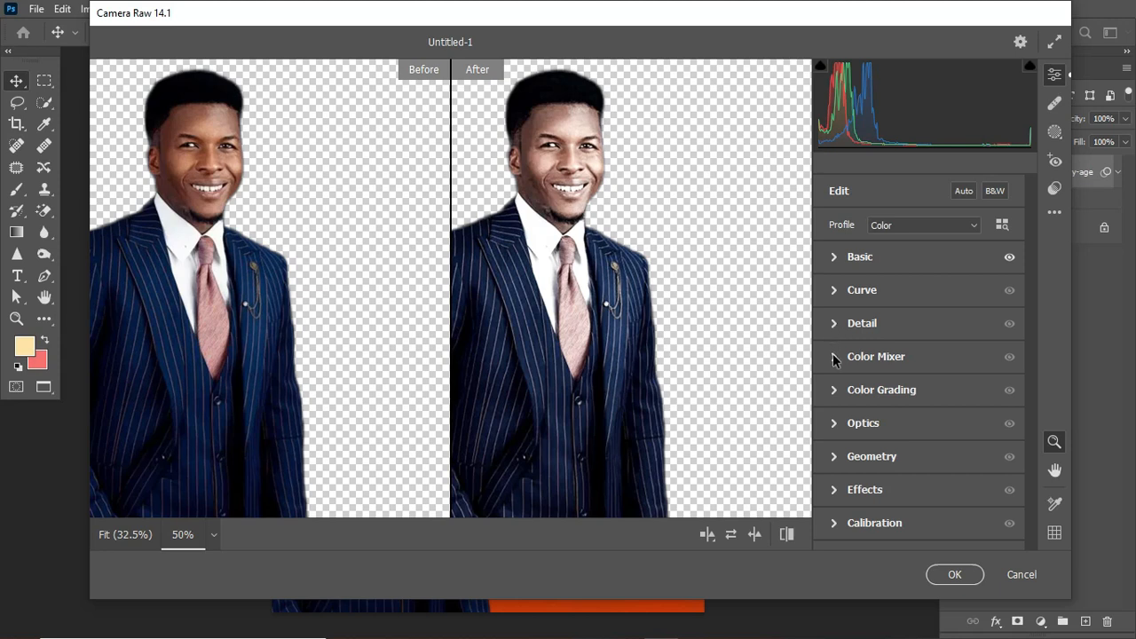
Set Detail Sharpening to 45 and Noise Reduction to 45, then apply the Camera Raw filter.
left_click(838, 324)
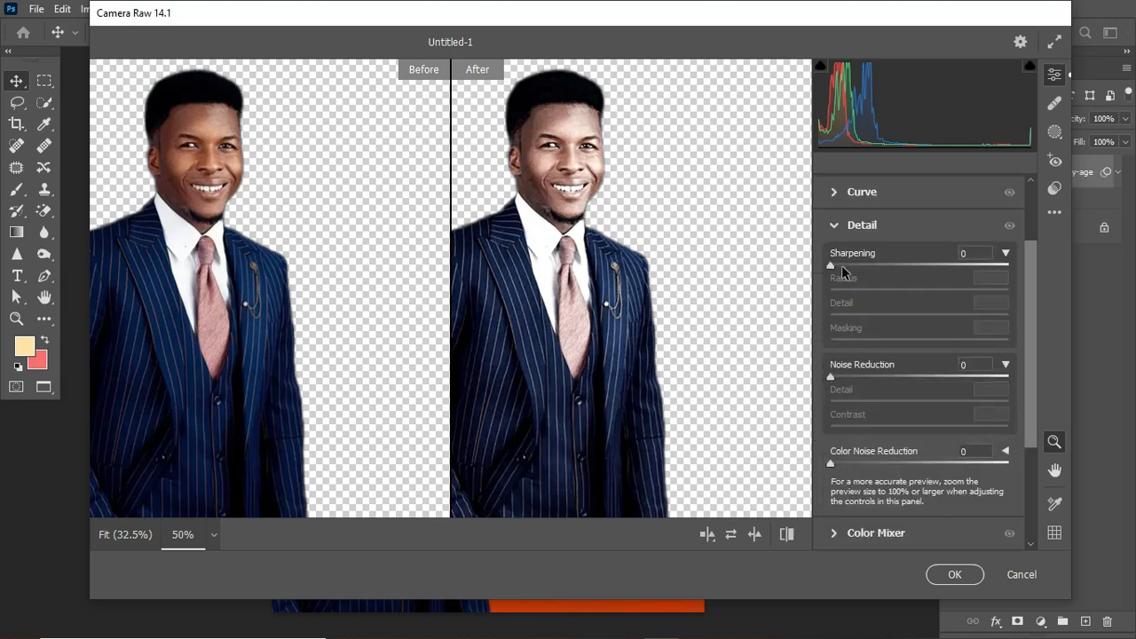
left_click_drag(832, 265, 859, 266)
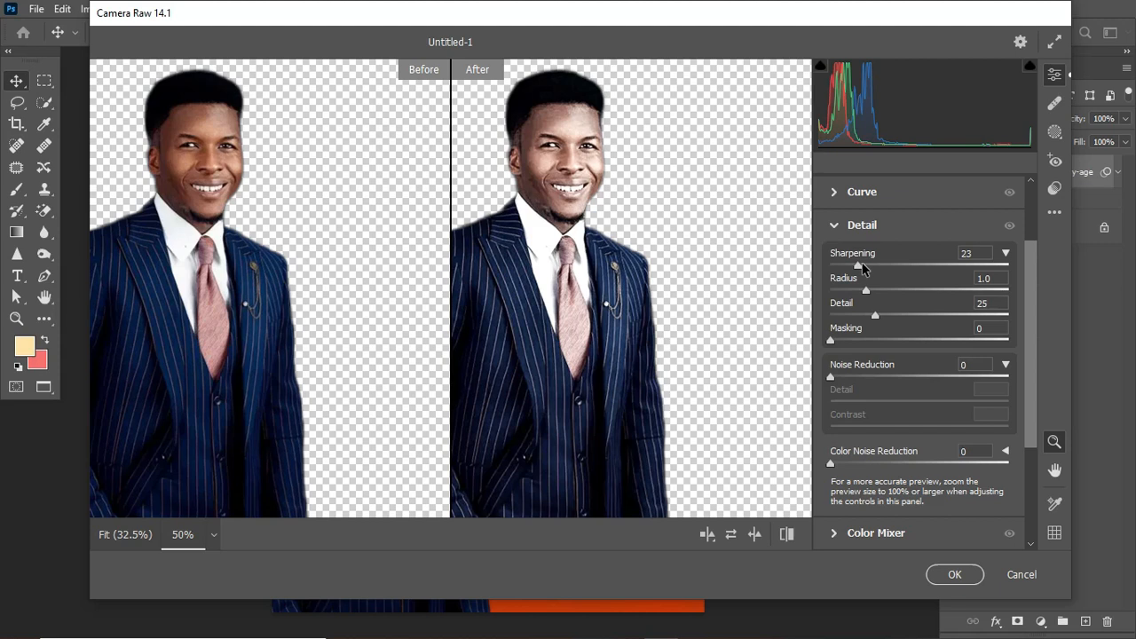
left_click_drag(863, 264, 887, 265)
left_click_drag(832, 376, 894, 382)
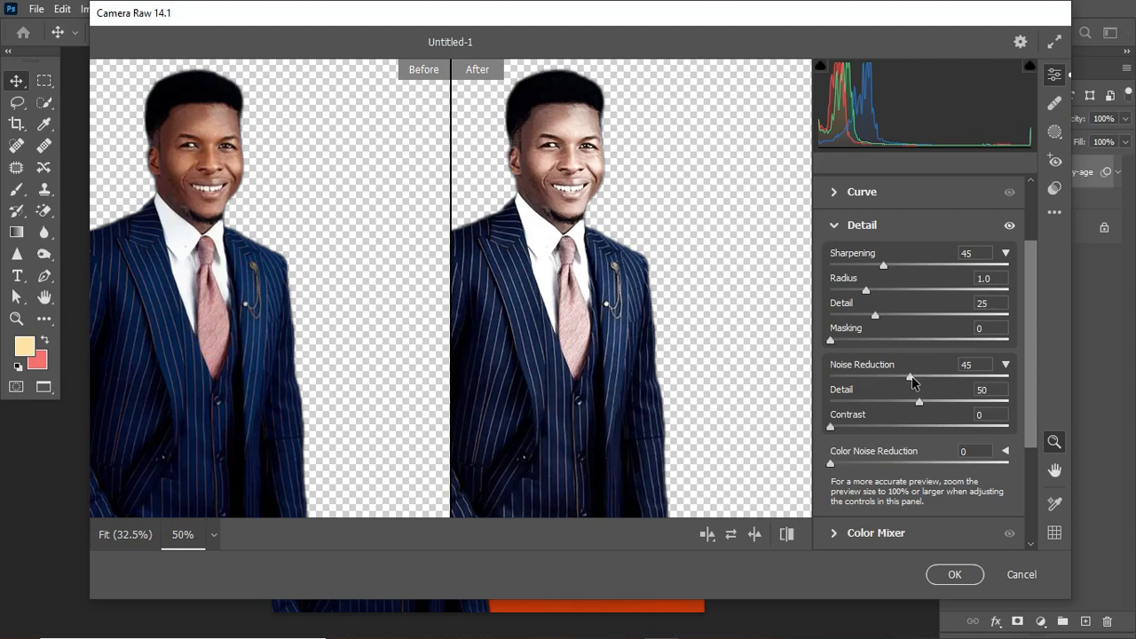
left_click(957, 575)
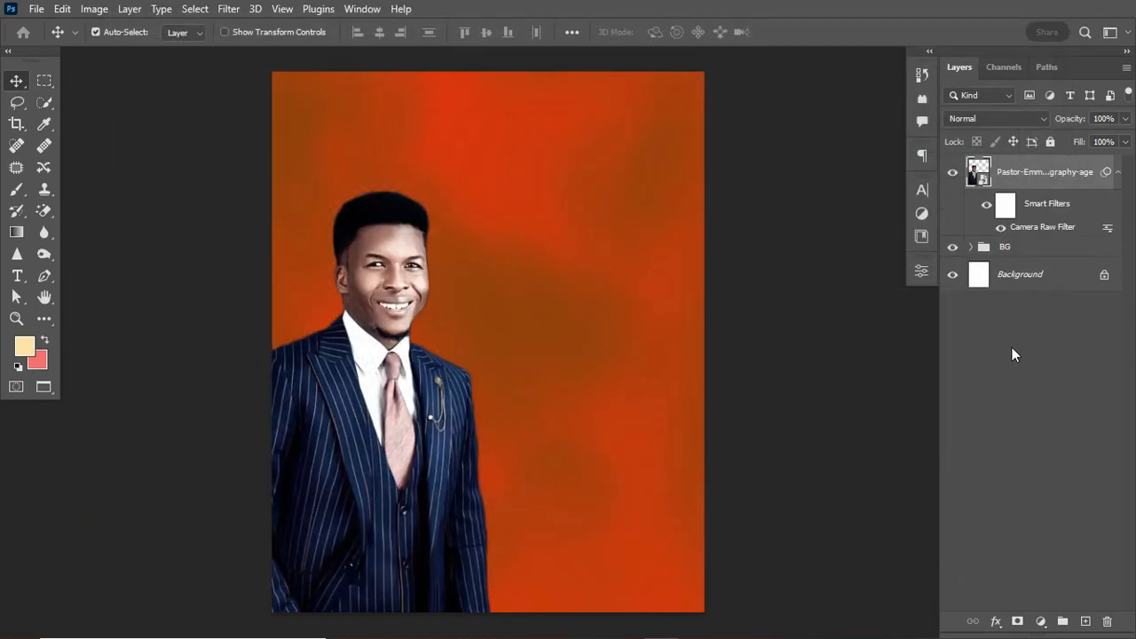
Add a Color Balance adjustment clipped to the portrait and shift its midtones toward red.
left_click(1119, 171)
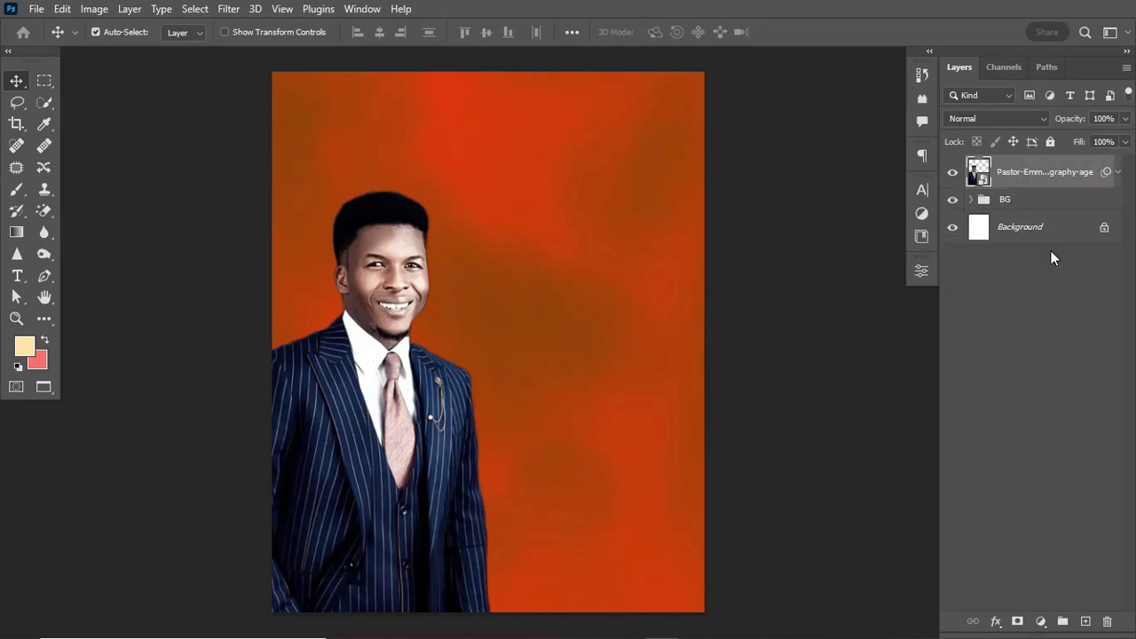
left_click(1042, 621)
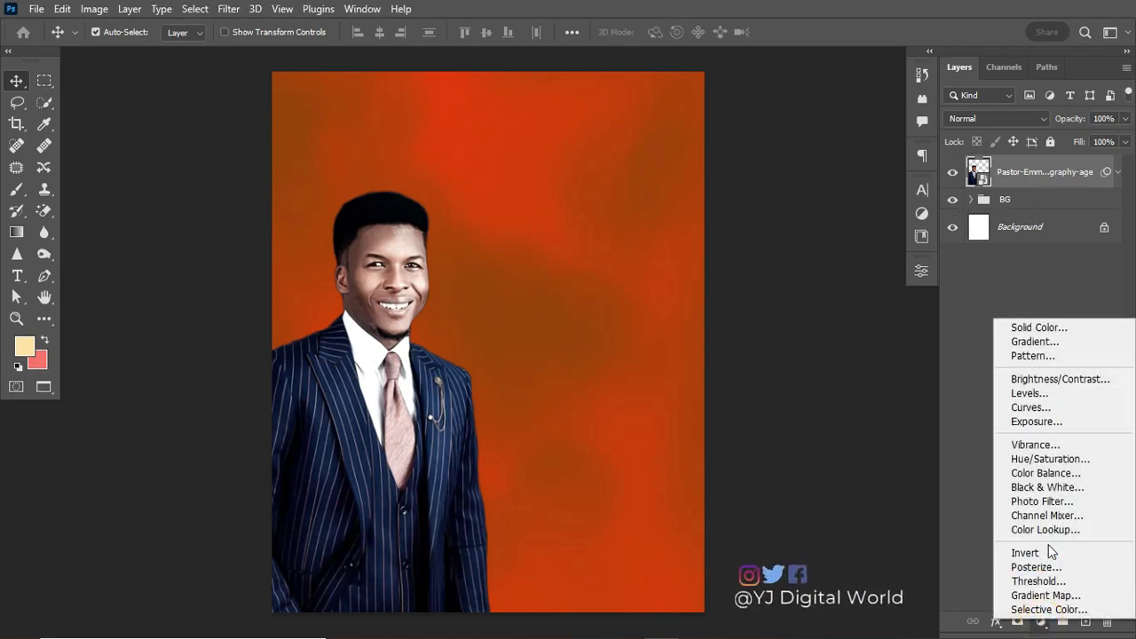
left_click(1051, 476)
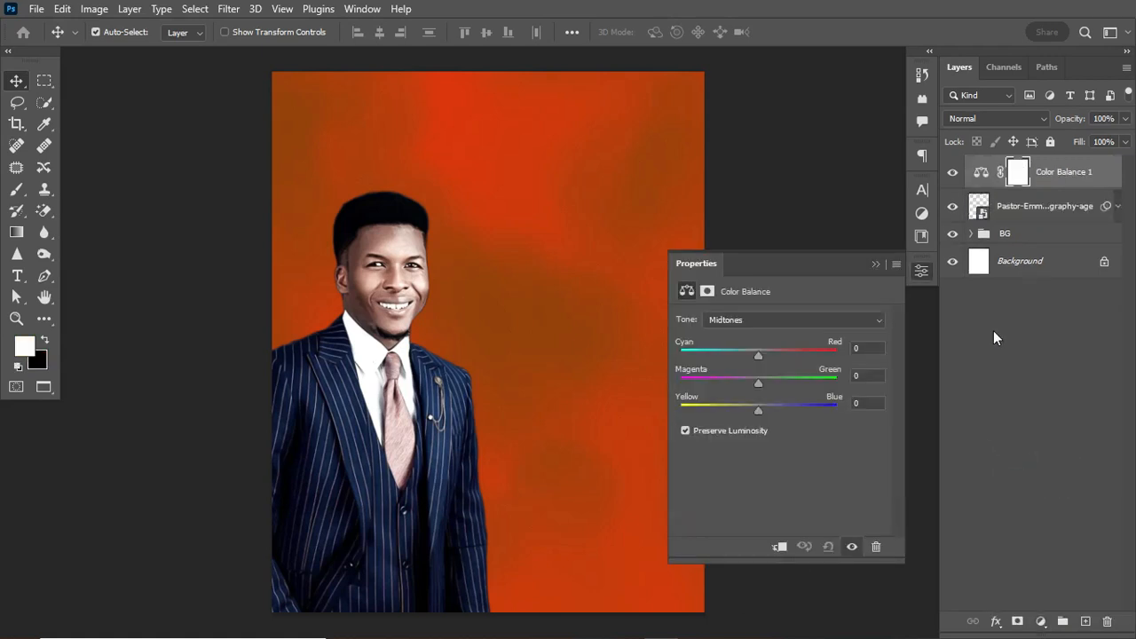
left_click(779, 548)
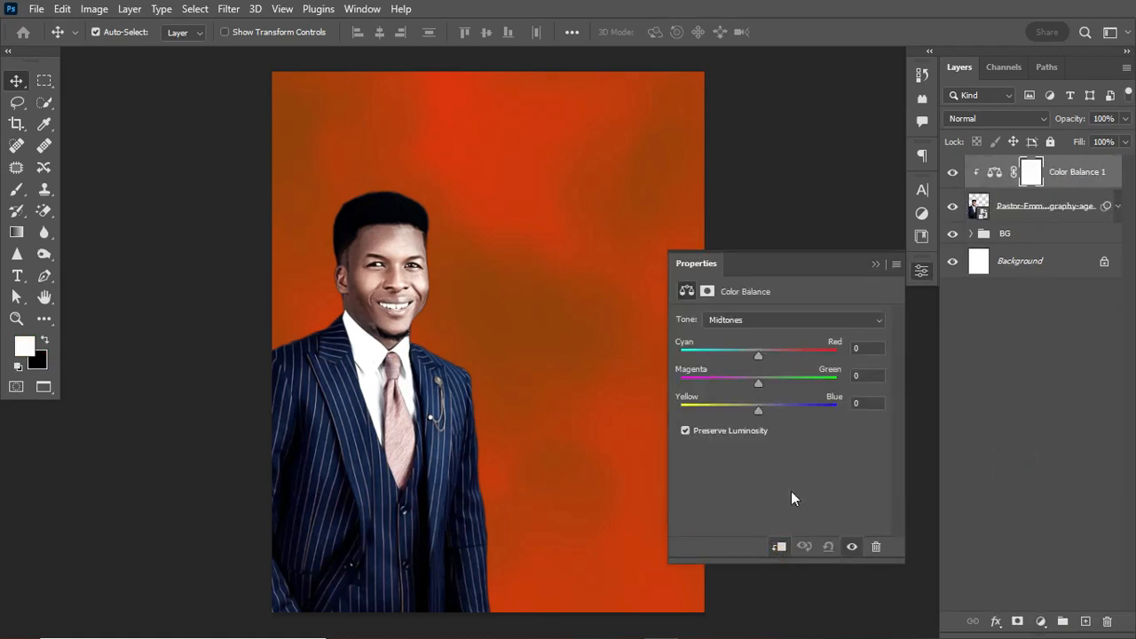
left_click(994, 171)
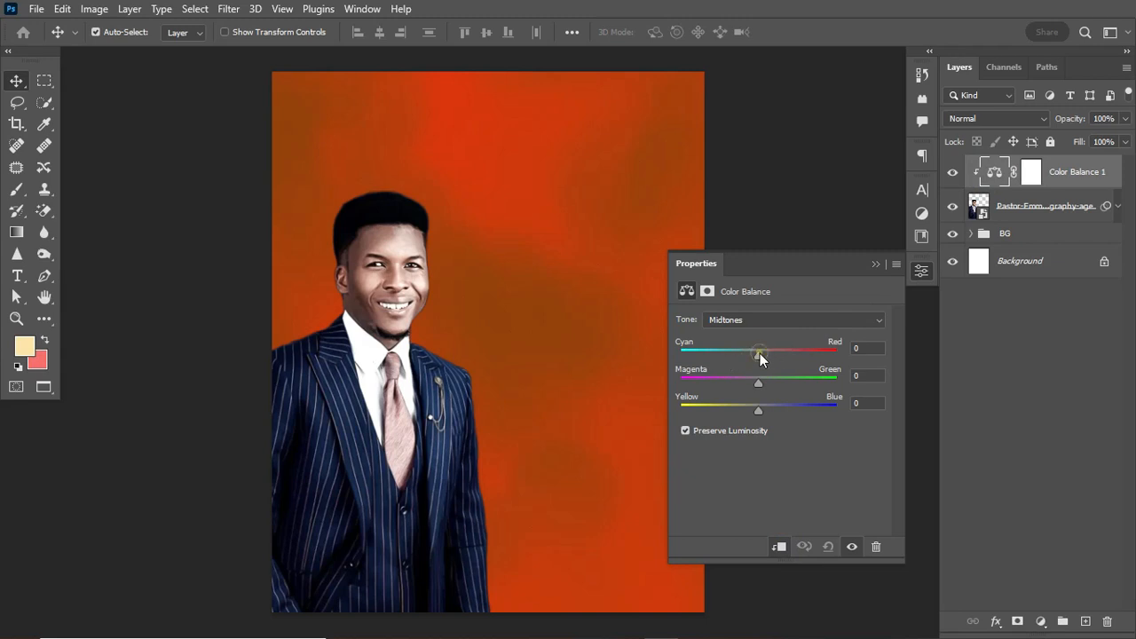
left_click_drag(760, 353, 776, 356)
left_click_drag(759, 385, 756, 385)
left_click_drag(759, 413, 760, 413)
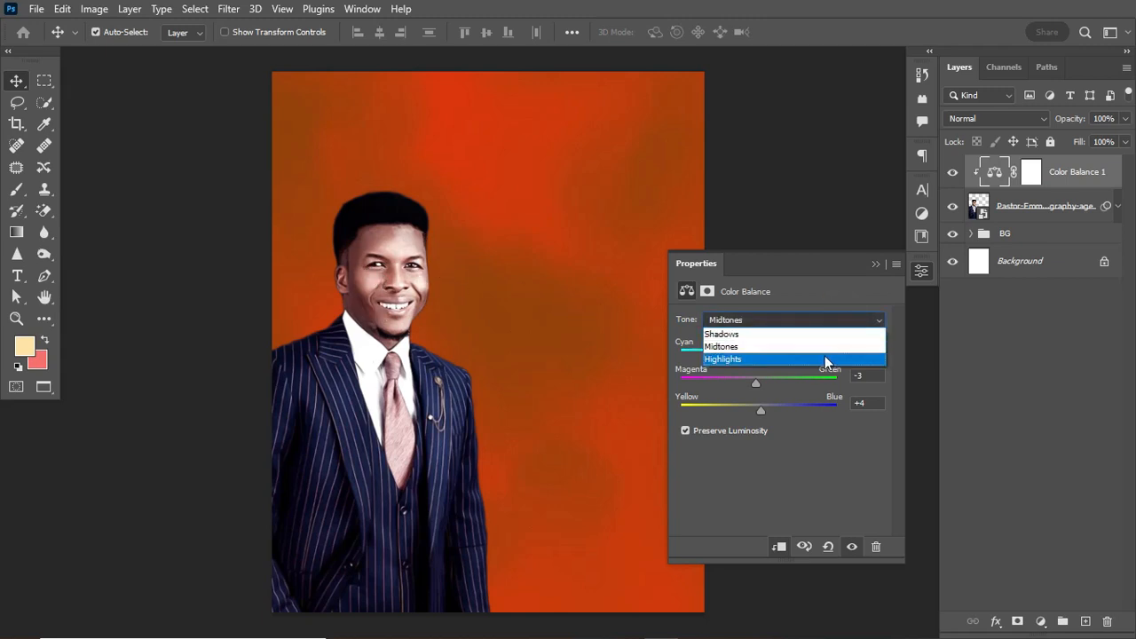
Warm the Color Balance highlights to Red +24, Green +8, Blue +8.
left_click(823, 359)
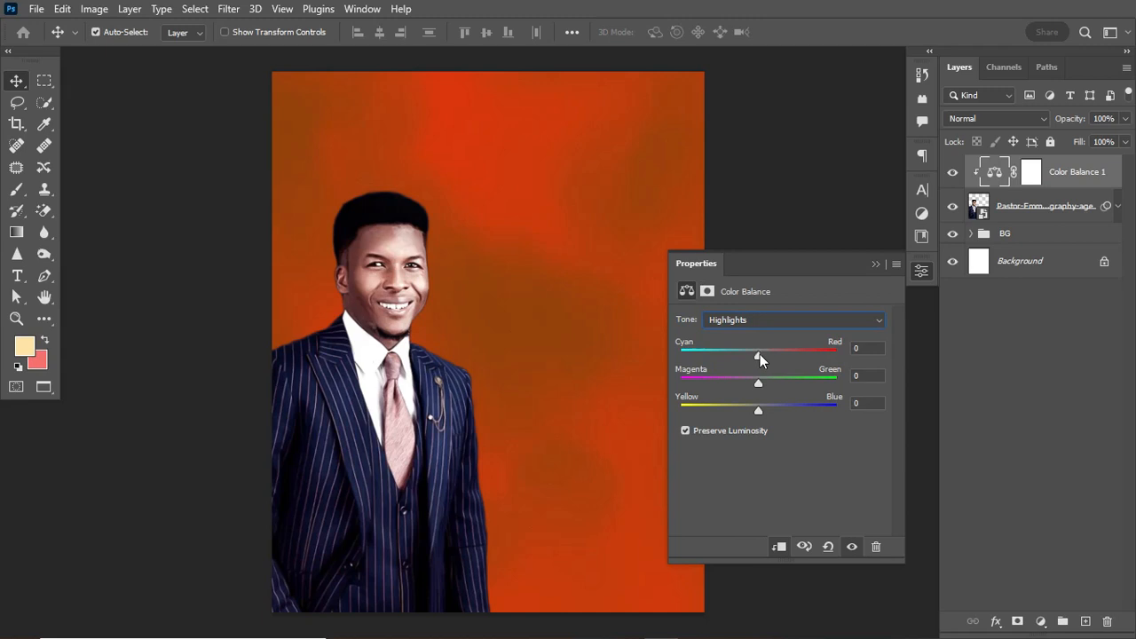
left_click_drag(760, 354, 774, 356)
left_click_drag(759, 385, 768, 411)
left_click_drag(769, 411, 767, 412)
left_click(877, 264)
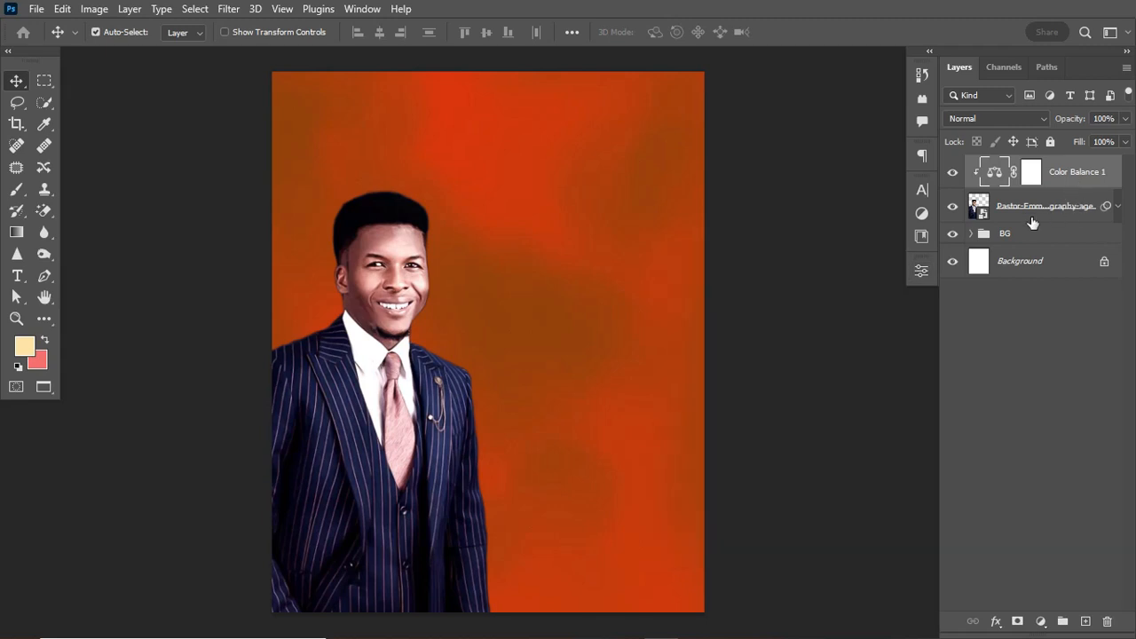
left_click(1041, 621)
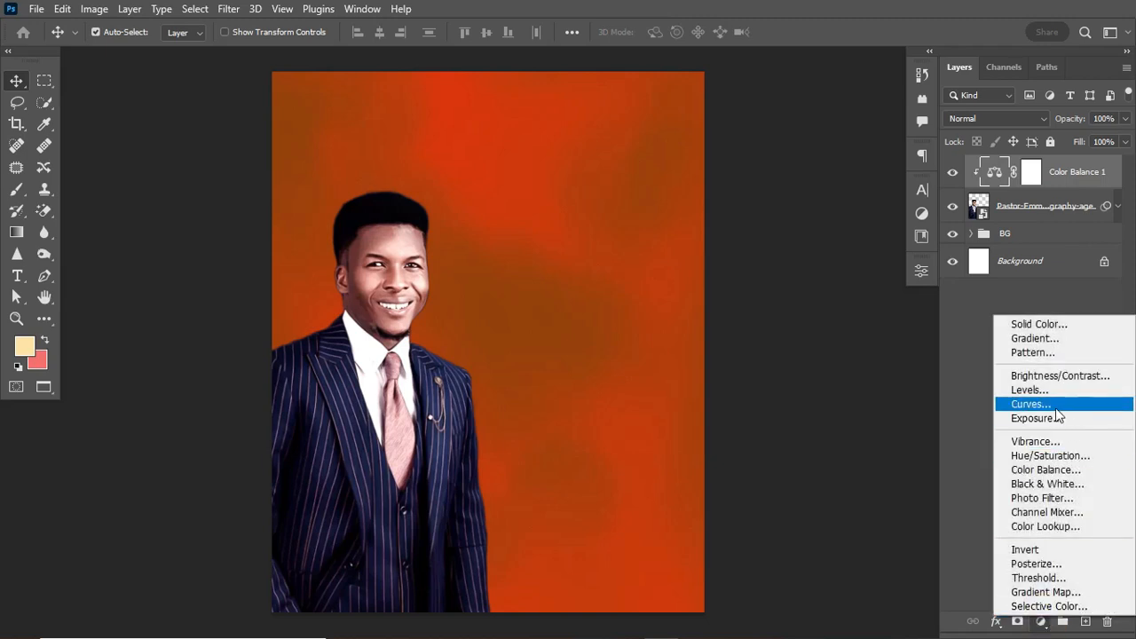
Add a clipped Curves adjustment with an S-shaped contrast curve and invert its mask to black.
left_click(1056, 407)
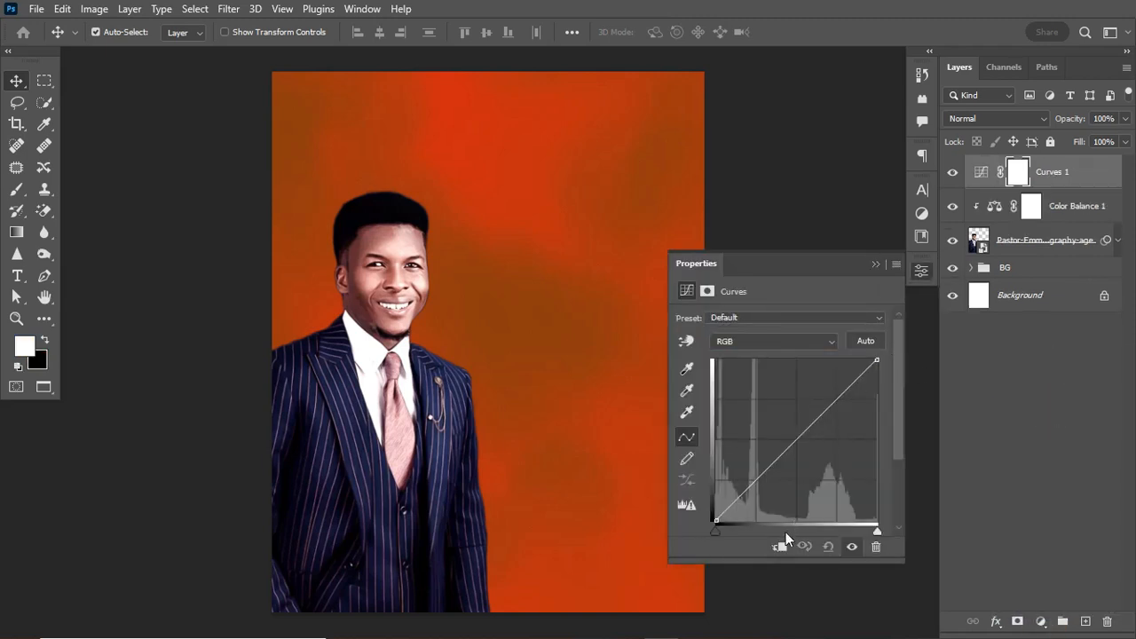
left_click(780, 546)
left_click_drag(837, 399, 838, 379)
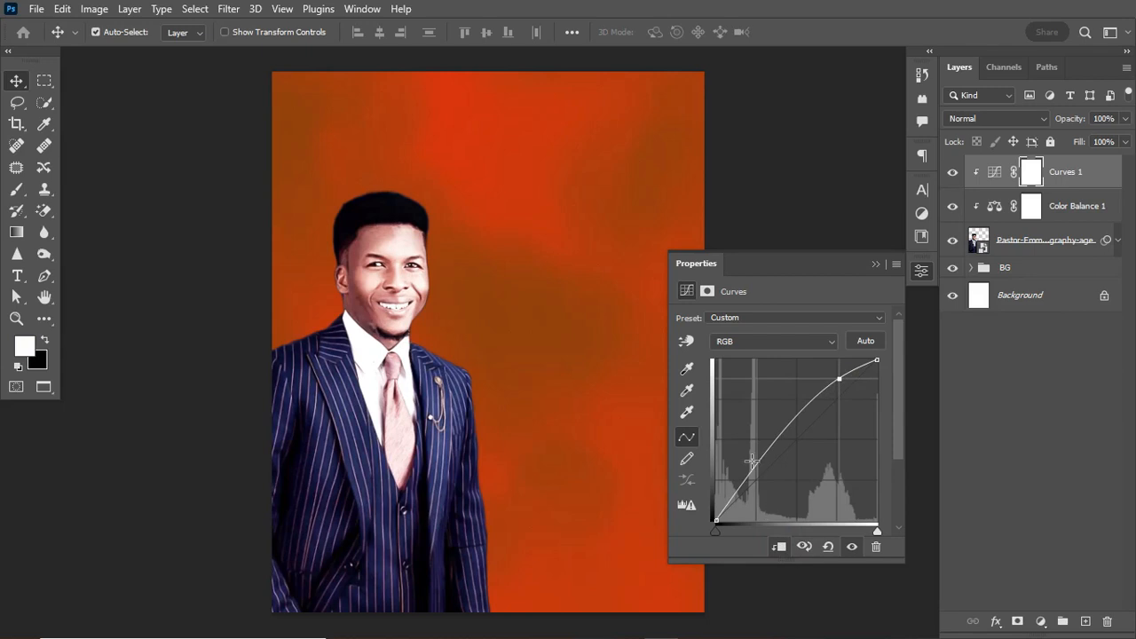
left_click_drag(752, 468, 757, 498)
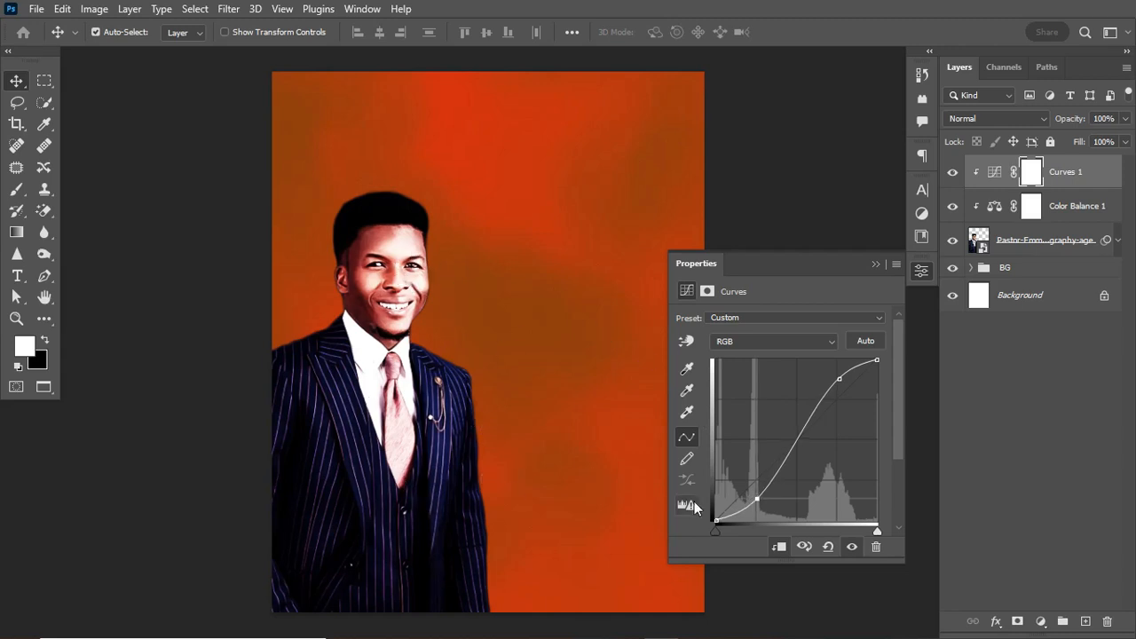
left_click(839, 379)
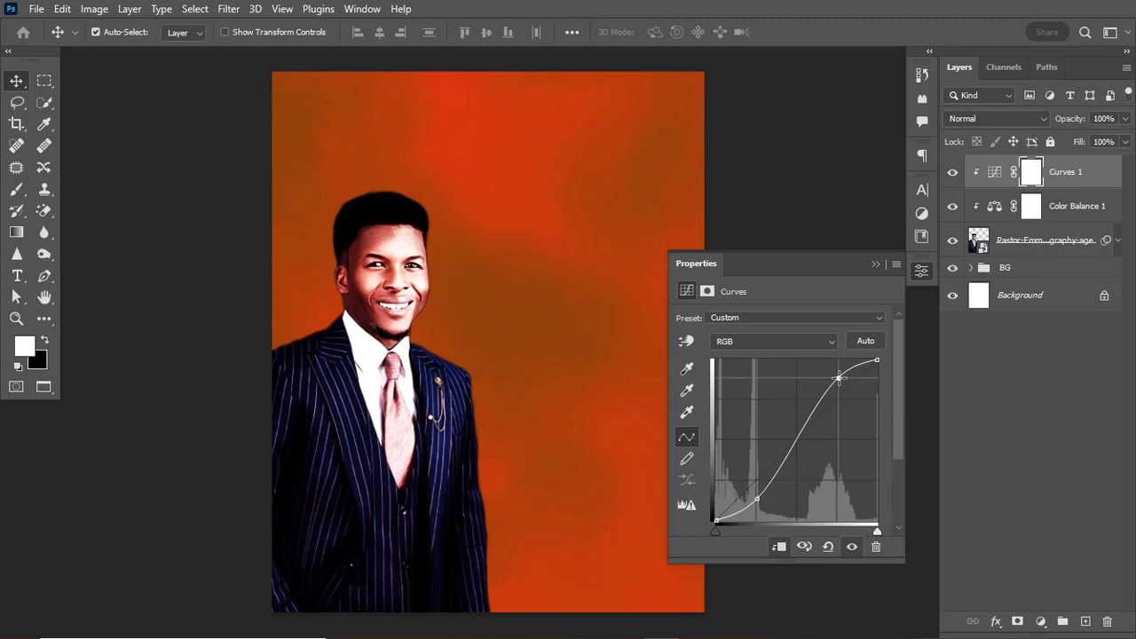
left_click_drag(839, 379, 839, 386)
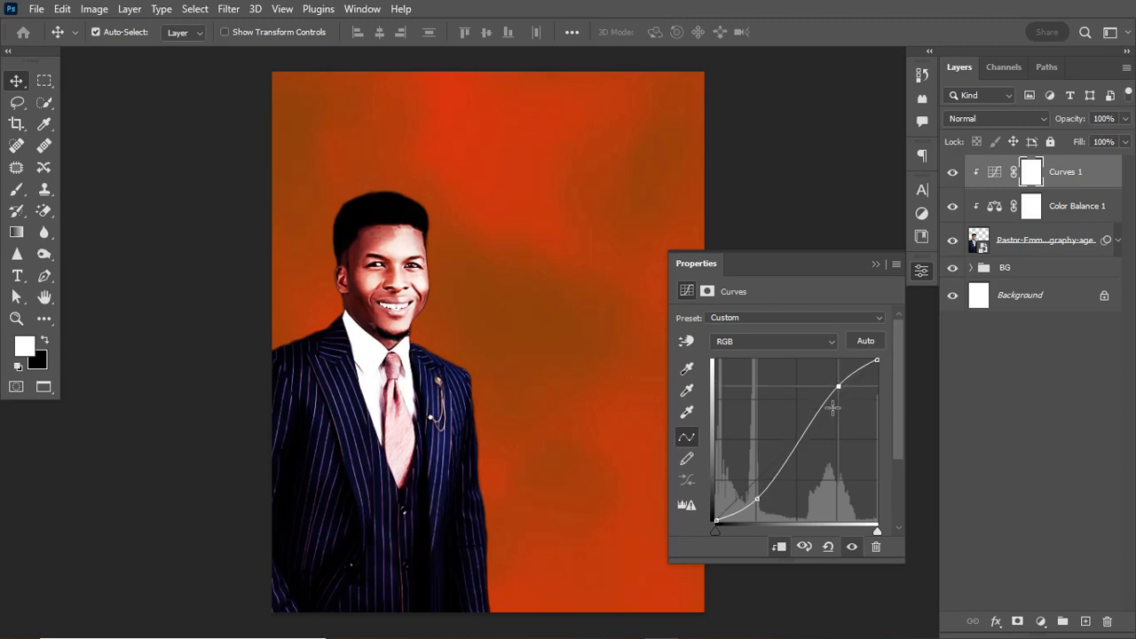
left_click(754, 497)
key("ctrl+z")
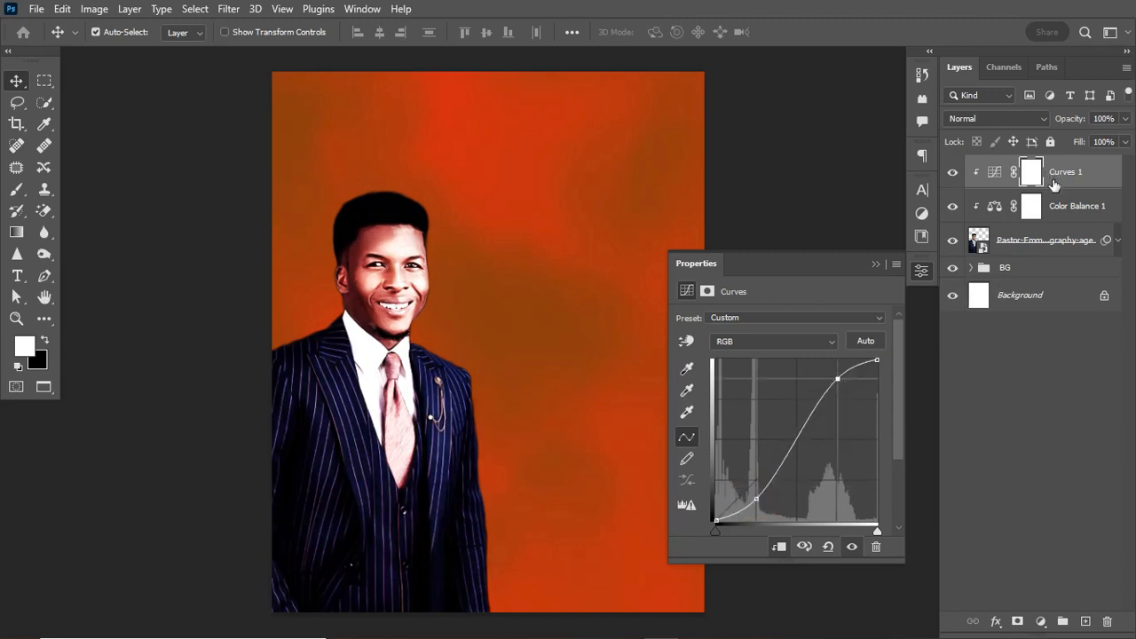
key("ctrl")
key("ctrl+i")
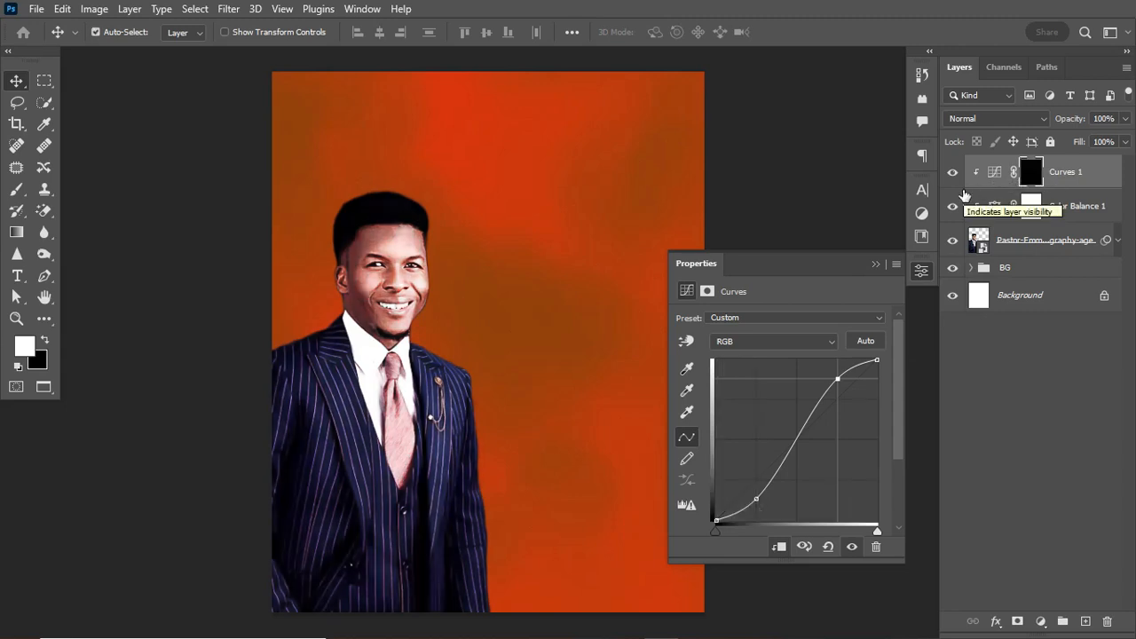
Set up a 175 px Soft Round brush at 11% flow.
key("b")
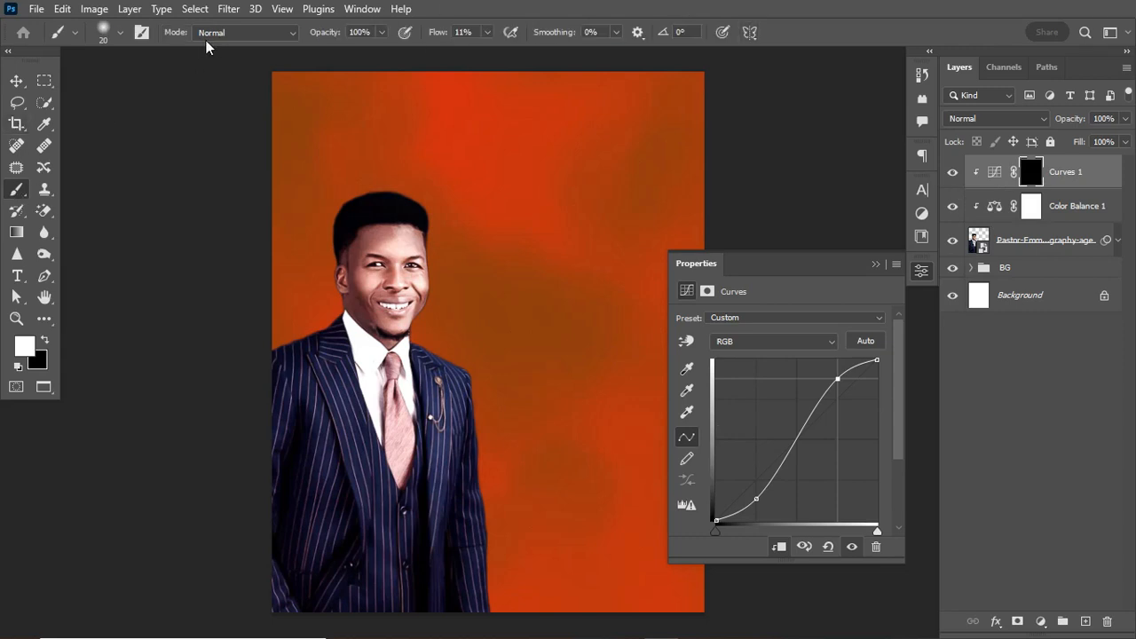
left_click(119, 35)
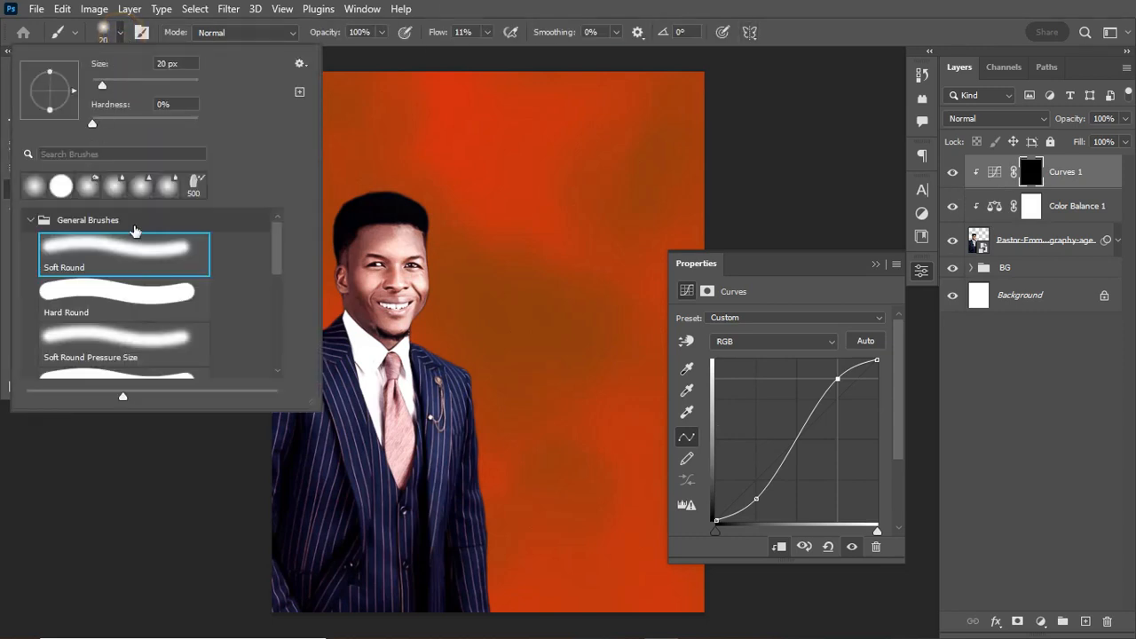
left_click(131, 250)
left_click(438, 36)
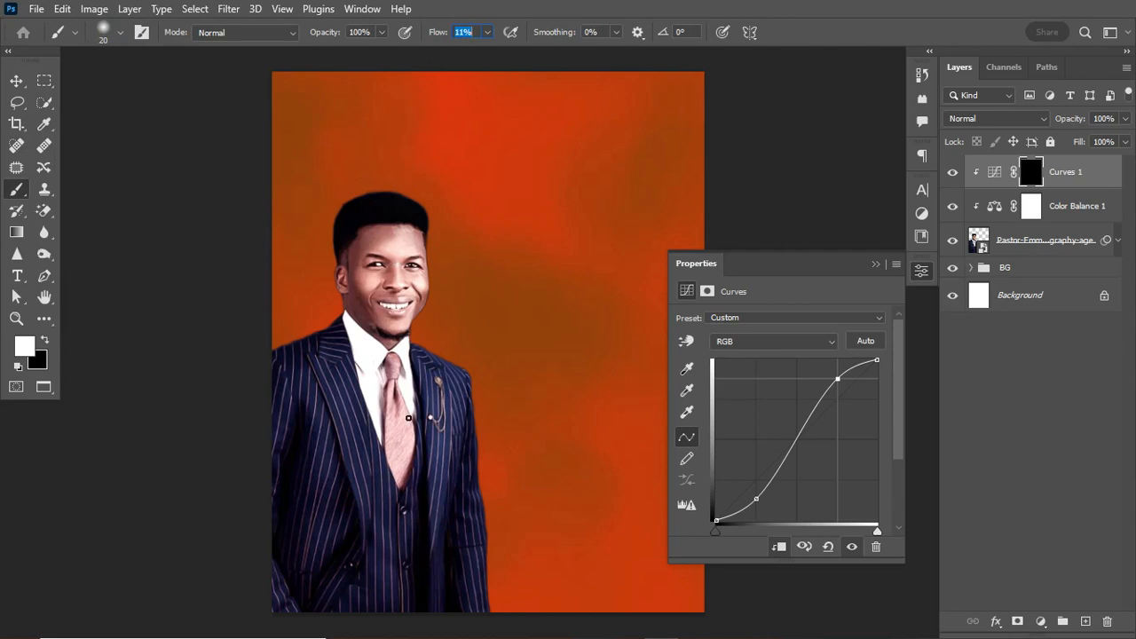
key("Return")
key("bracketright")
key("bracketright")
key("bracketright")
key("bracketright")
key("bracketright")
key("bracketright")
key("bracketright")
key("bracketright")
key("bracketright")
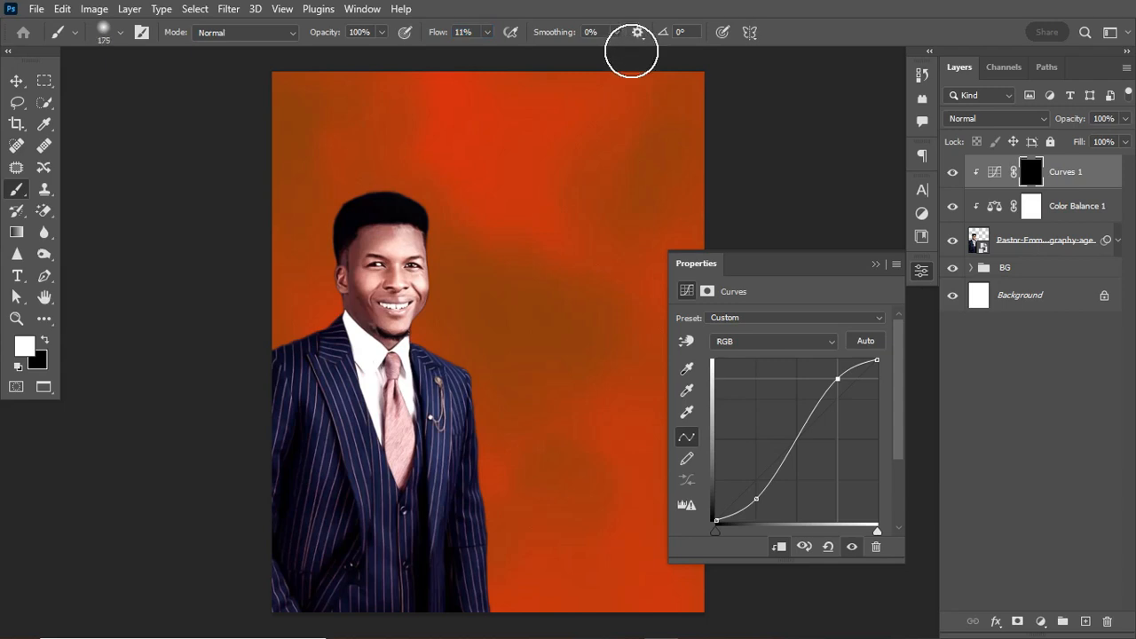
left_click(875, 265)
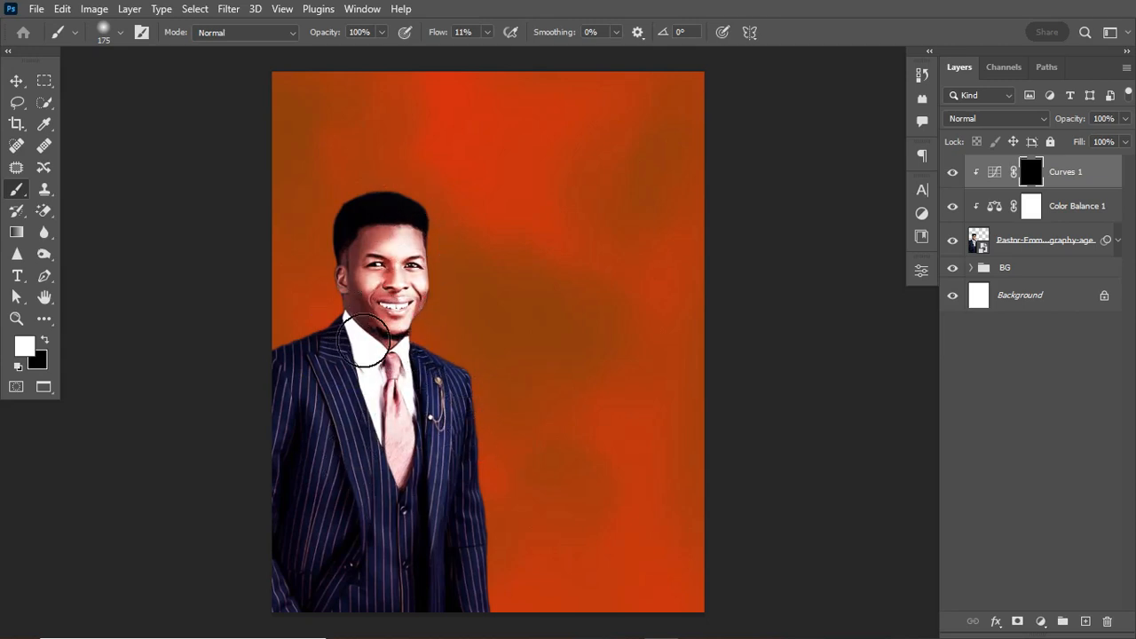
Paint white on the Curves mask over the man's face and jaw.
mouse_move(389, 433)
left_mouse_down()
mouse_move(393, 406)
mouse_move(395, 473)
mouse_move(408, 414)
mouse_move(413, 426)
left_mouse_up()
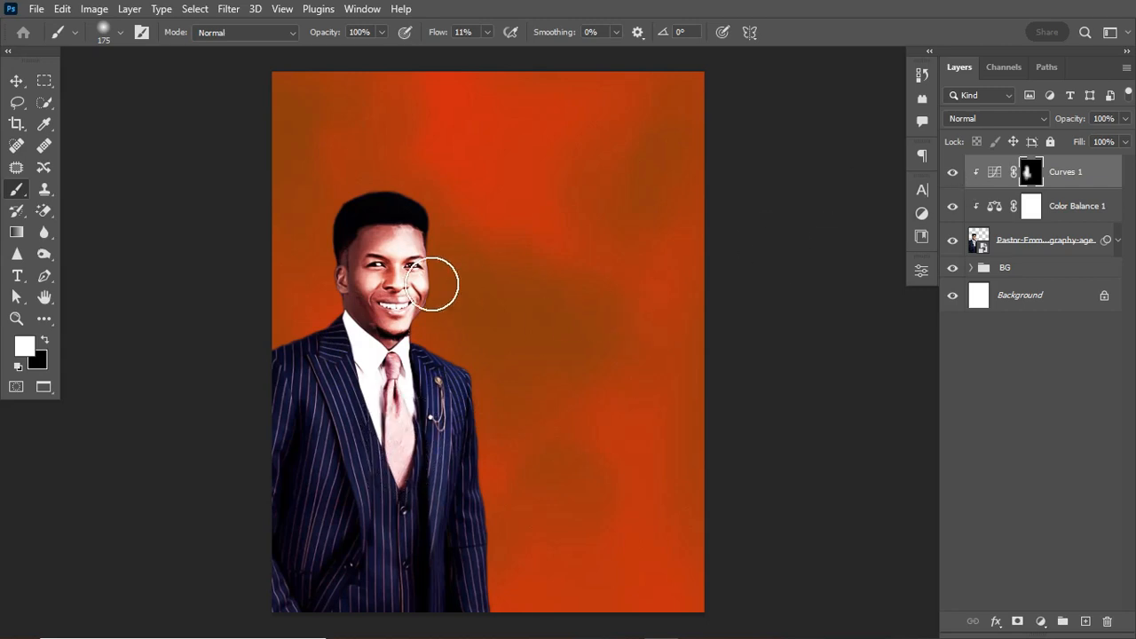
left_click(426, 329)
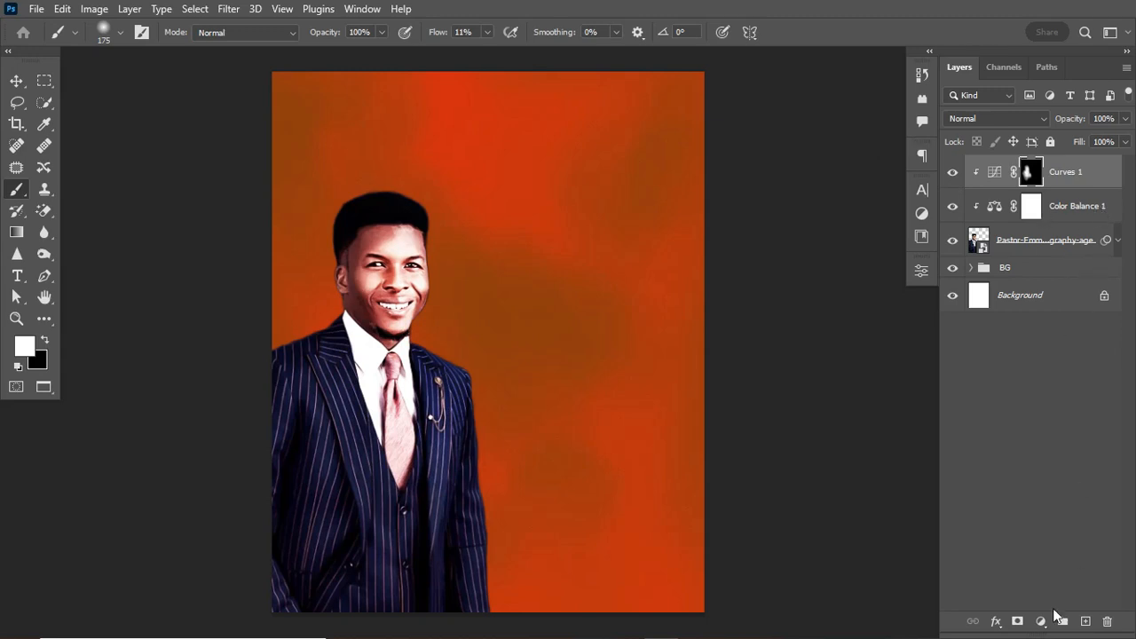
left_click(1040, 623)
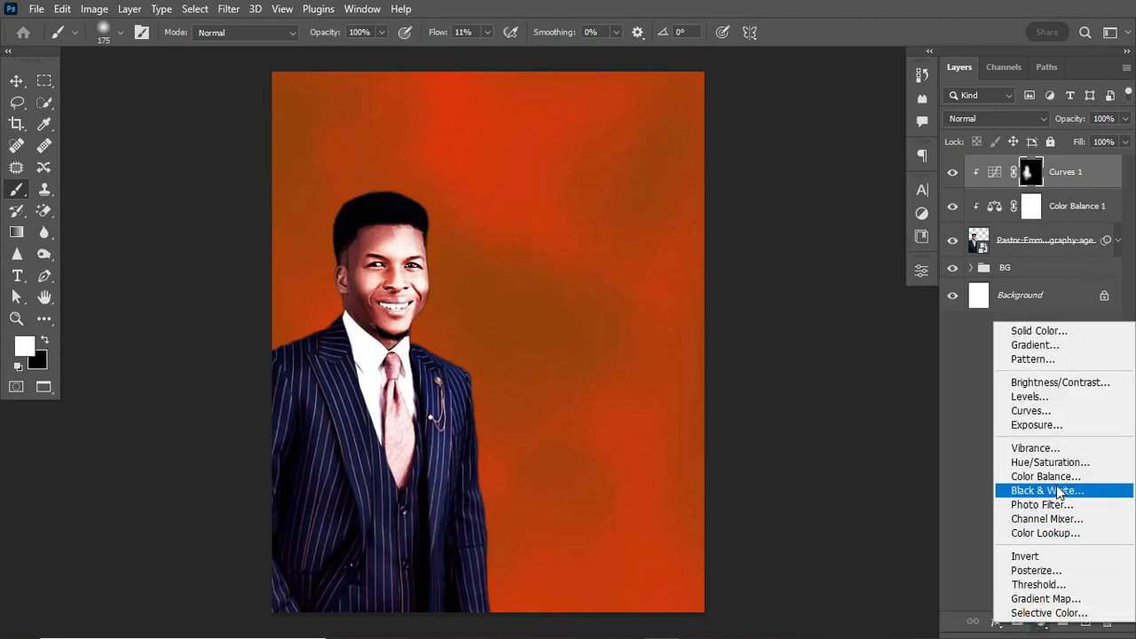
Add a clipped Brightness/Contrast adjustment with Brightness -26 and Contrast 52.
left_click(1050, 384)
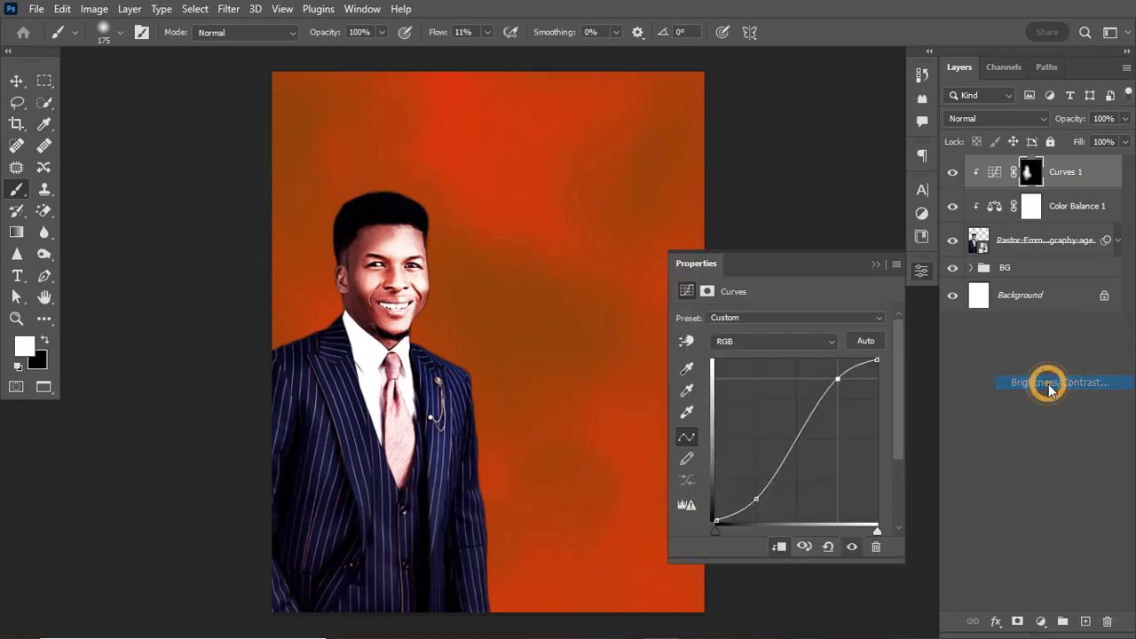
left_click(780, 546)
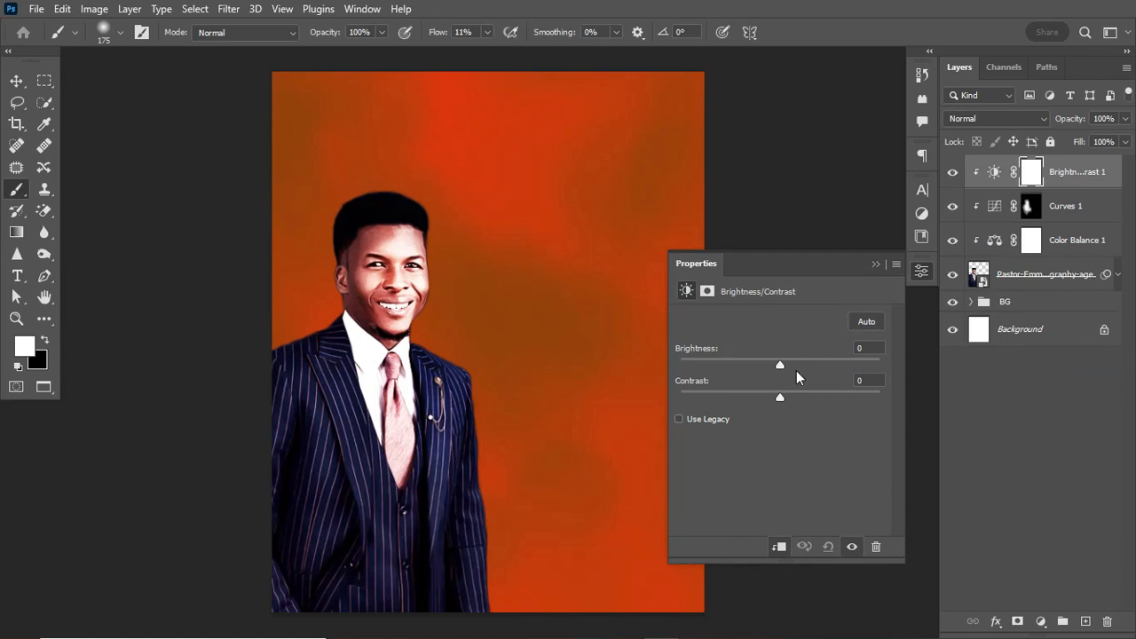
left_click_drag(778, 365, 757, 362)
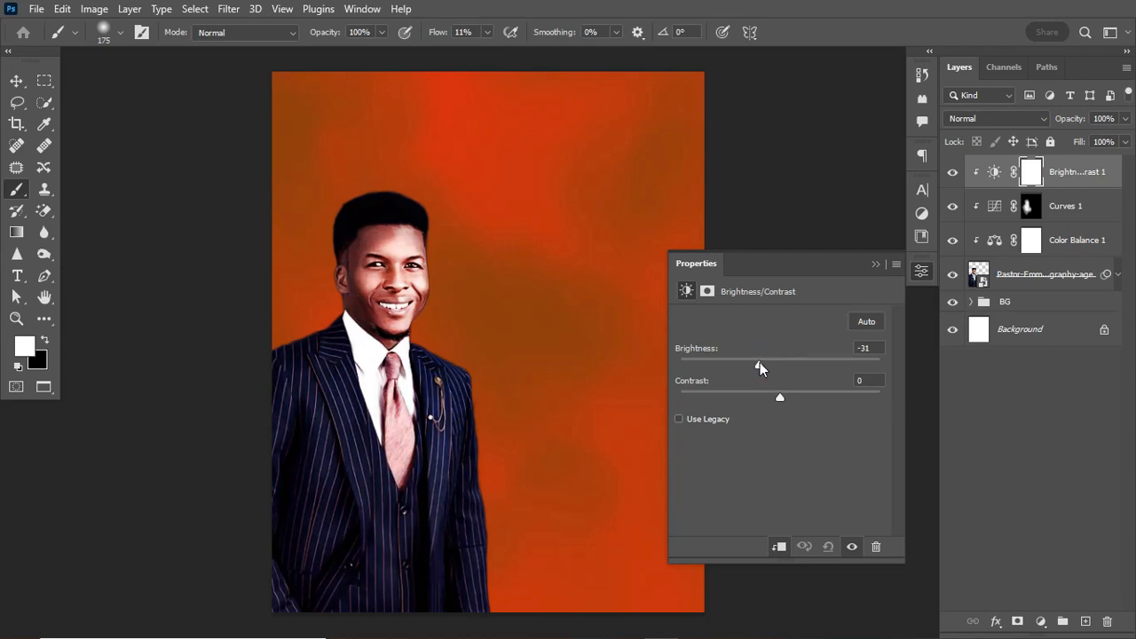
left_click_drag(756, 367, 819, 396)
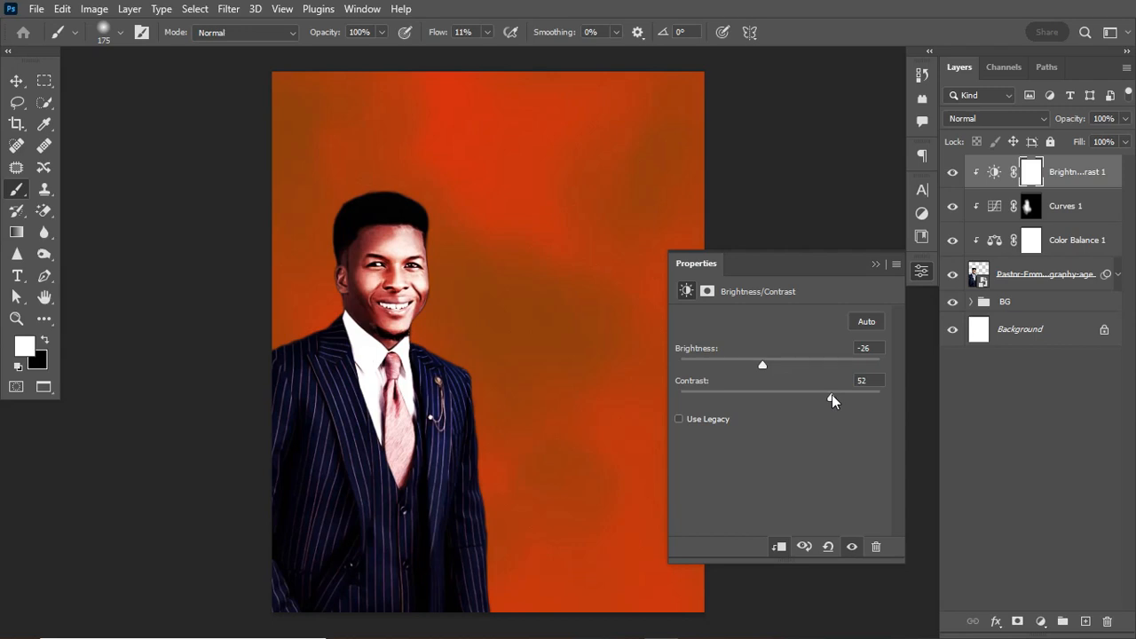
left_click(875, 264)
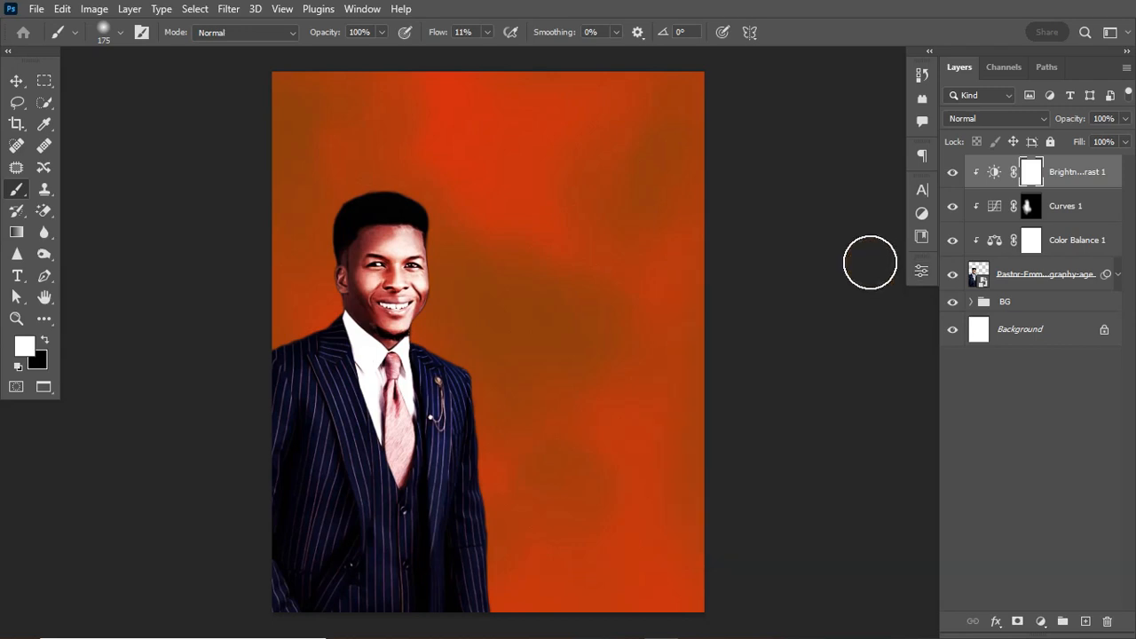
Toggle the Brightness/Contrast layer's visibility to compare the portrait with and without it.
left_click(951, 173)
left_click(952, 173)
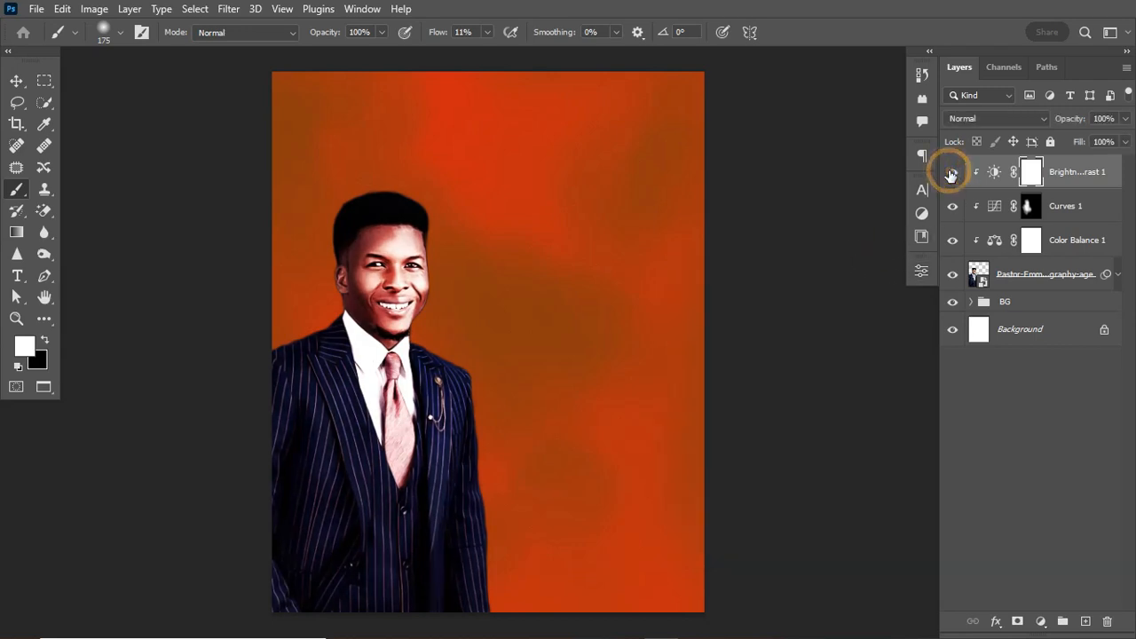
left_click(952, 173)
left_click(952, 173)
Group the man's photo and its three adjustment layers into a group named 'pastor'.
left_click(1069, 282)
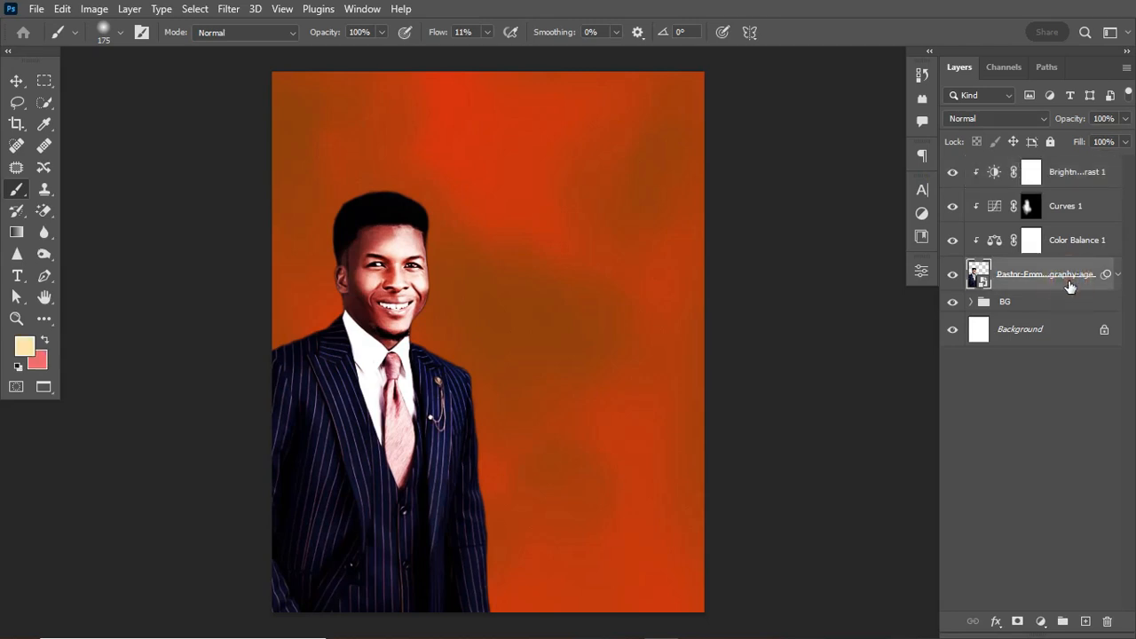
left_click(1082, 176, "shift")
key("ctrl+g")
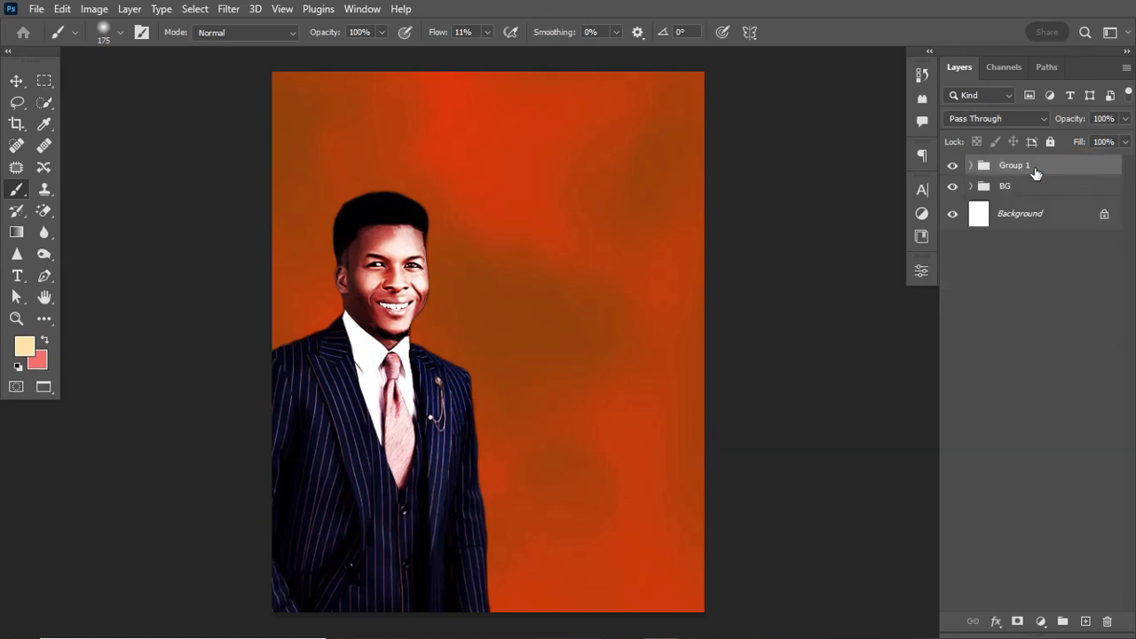
left_click(955, 167)
left_click(955, 167)
double_click(1015, 165)
type("Dastor")
key("Return")
Expand the pastor group and hide the Curves 1 adjustment.
key("v")
key("ctrl+0")
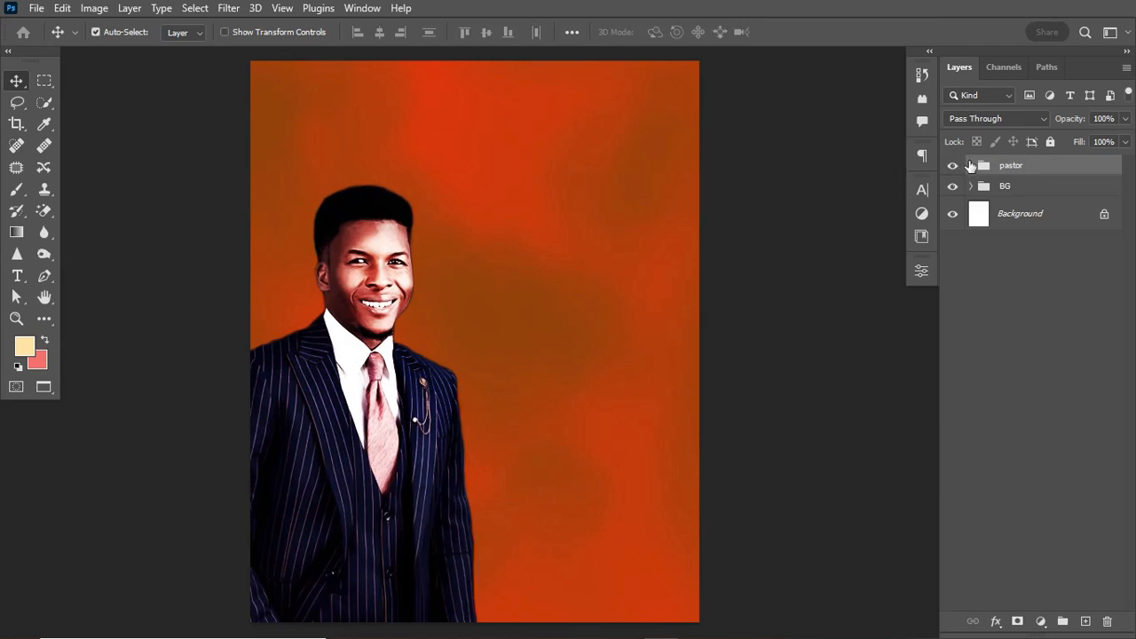
left_click(971, 166)
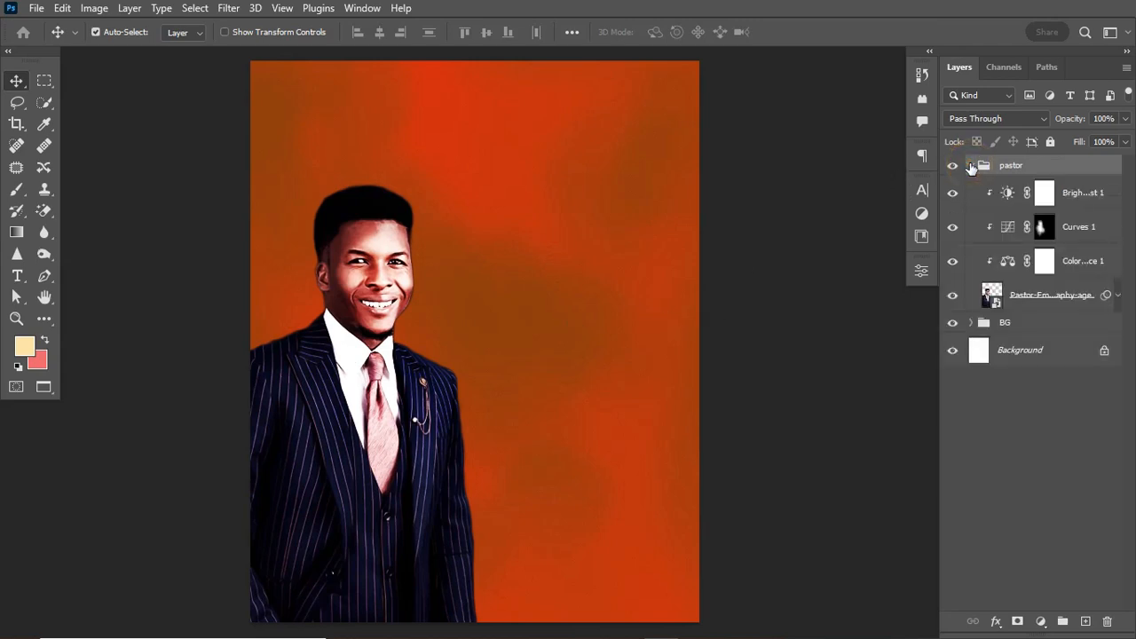
left_click(954, 229)
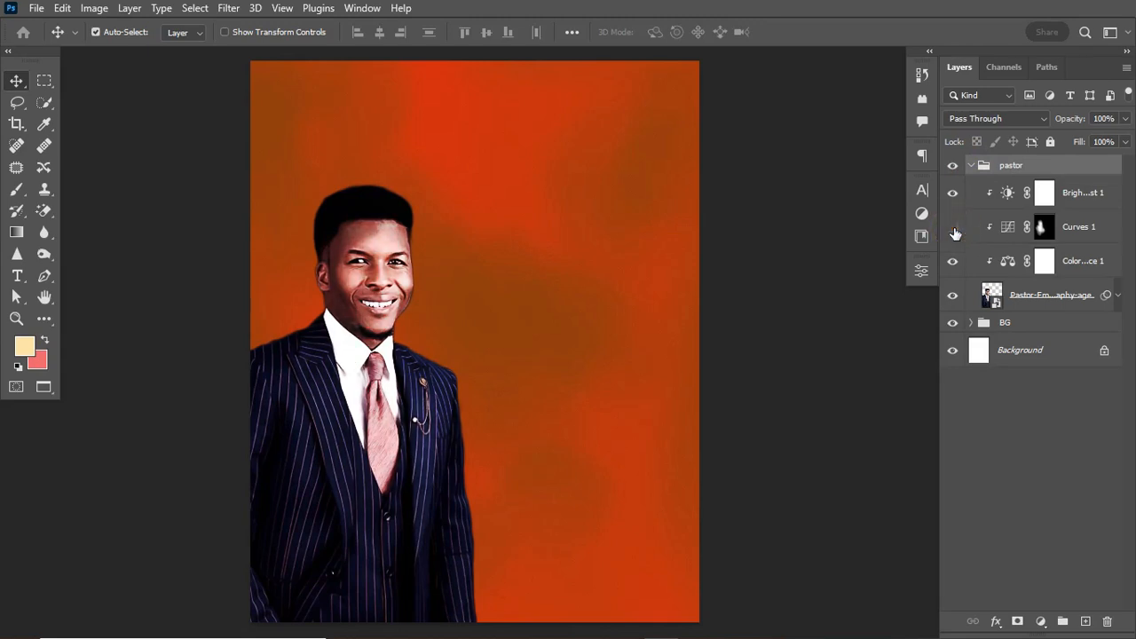
left_click(954, 229)
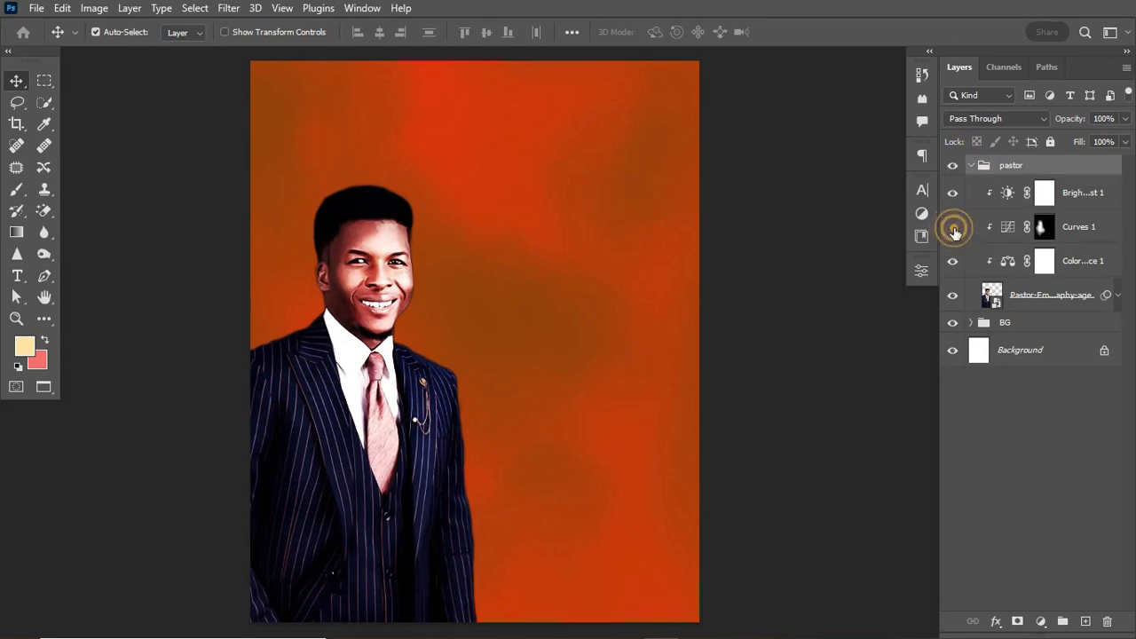
left_click(1091, 234)
Delete the old Curves 1 adjustment and its mask.
key("Delete")
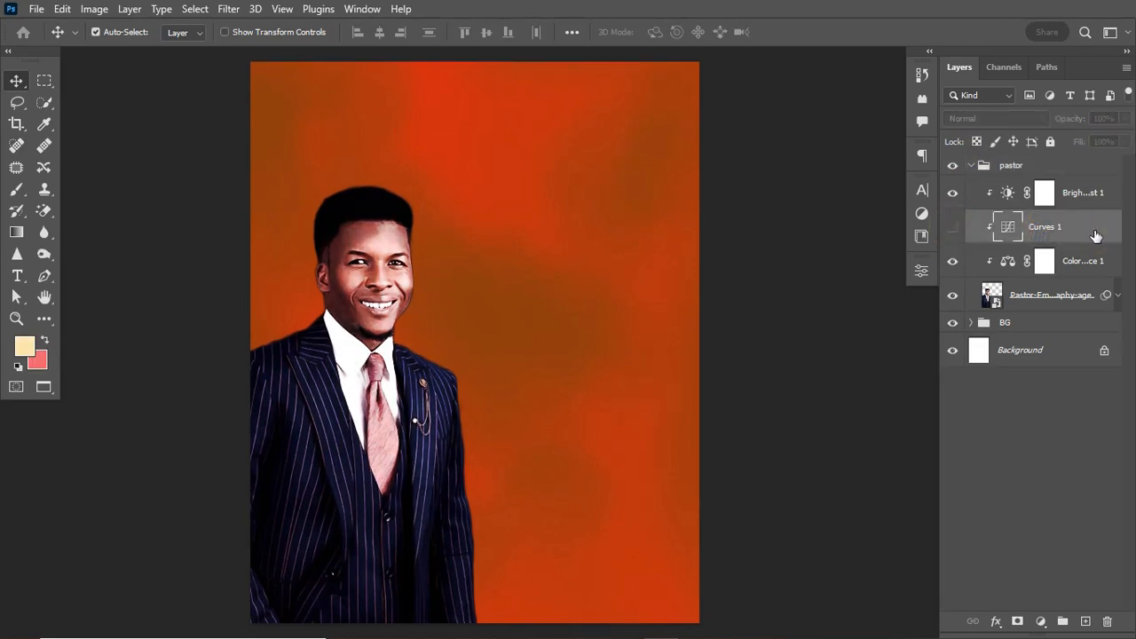
left_click(1103, 224)
key("Delete")
key("b")
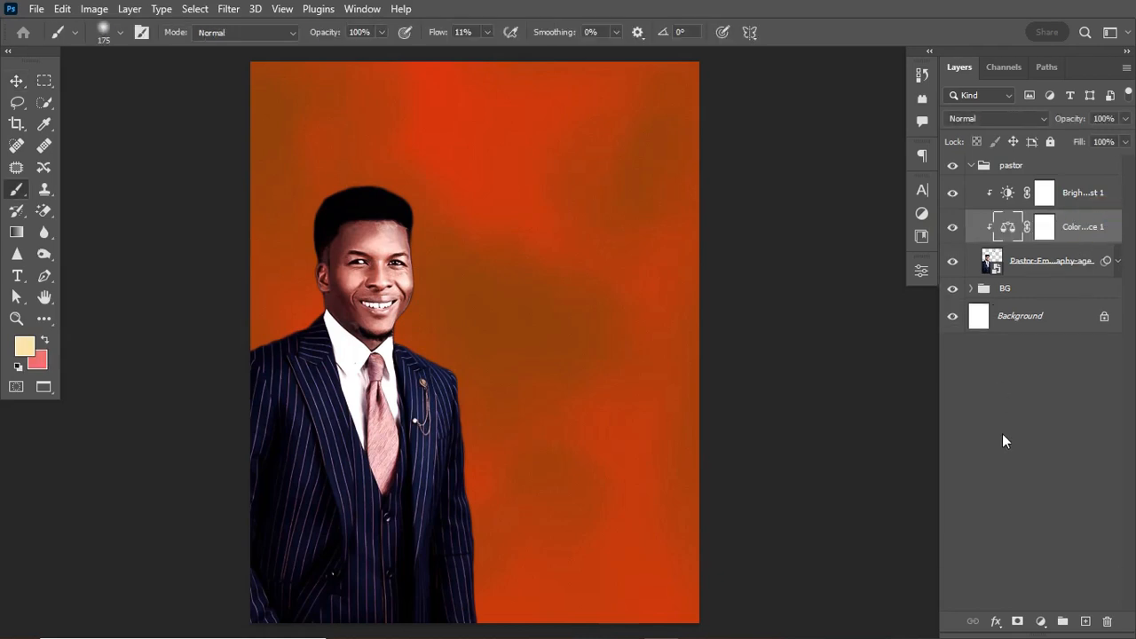
Add a fresh Curves adjustment and bend its curve downward to darken the portrait.
left_click(1042, 621)
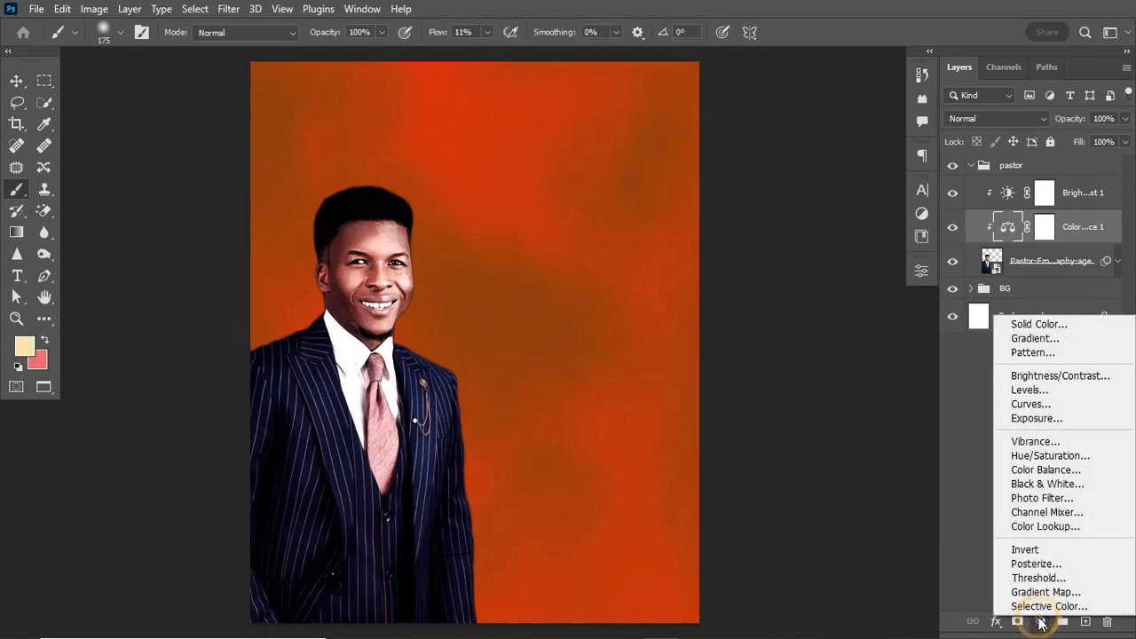
left_click(1039, 403)
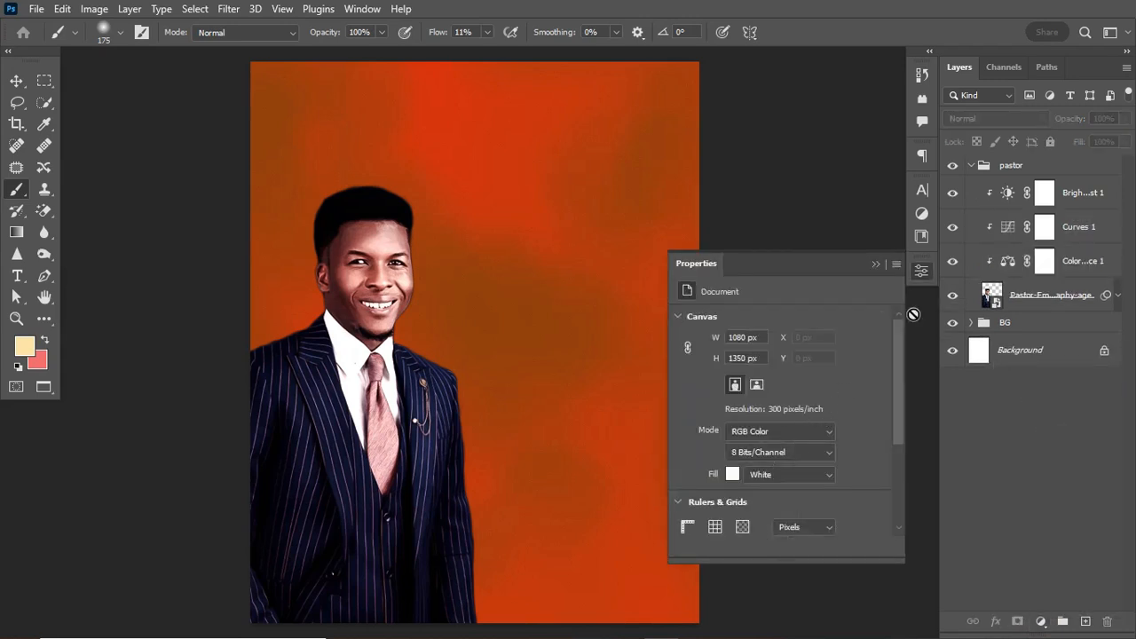
left_click(1013, 229)
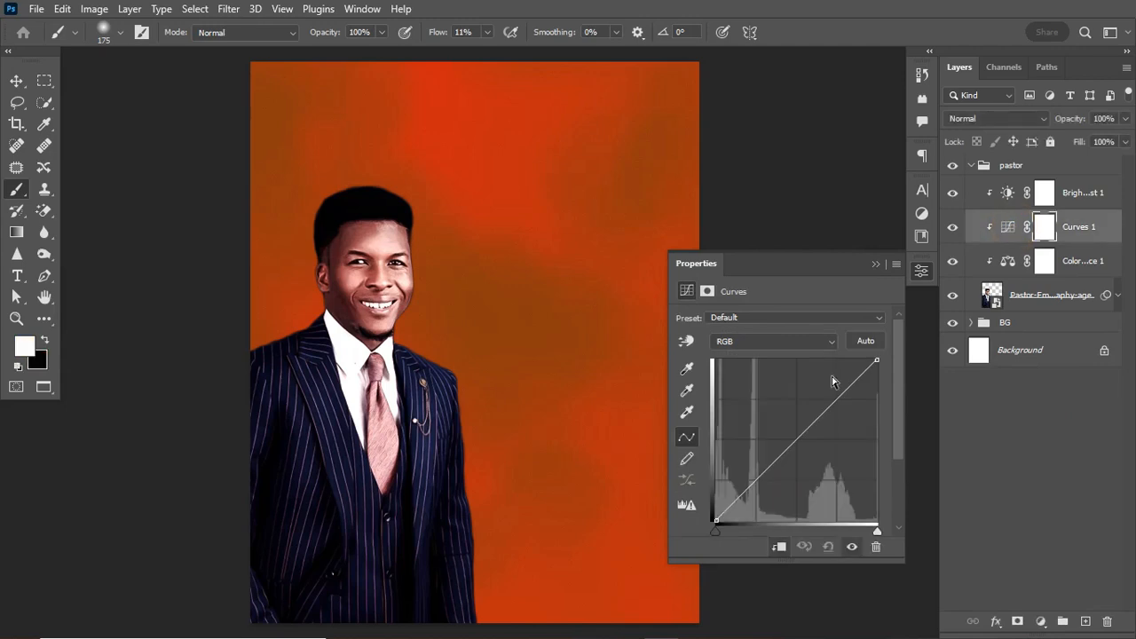
left_click_drag(795, 440, 814, 472)
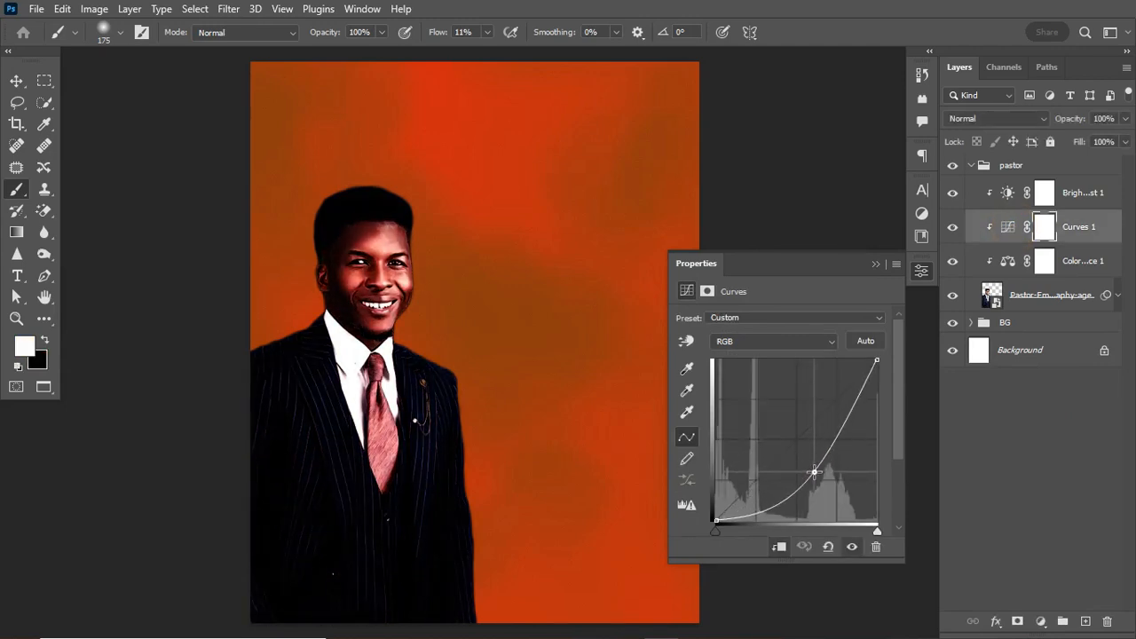
Invert the Curves 1 mask to black and brush darkening back over the face, forehead and collar.
left_click(875, 264)
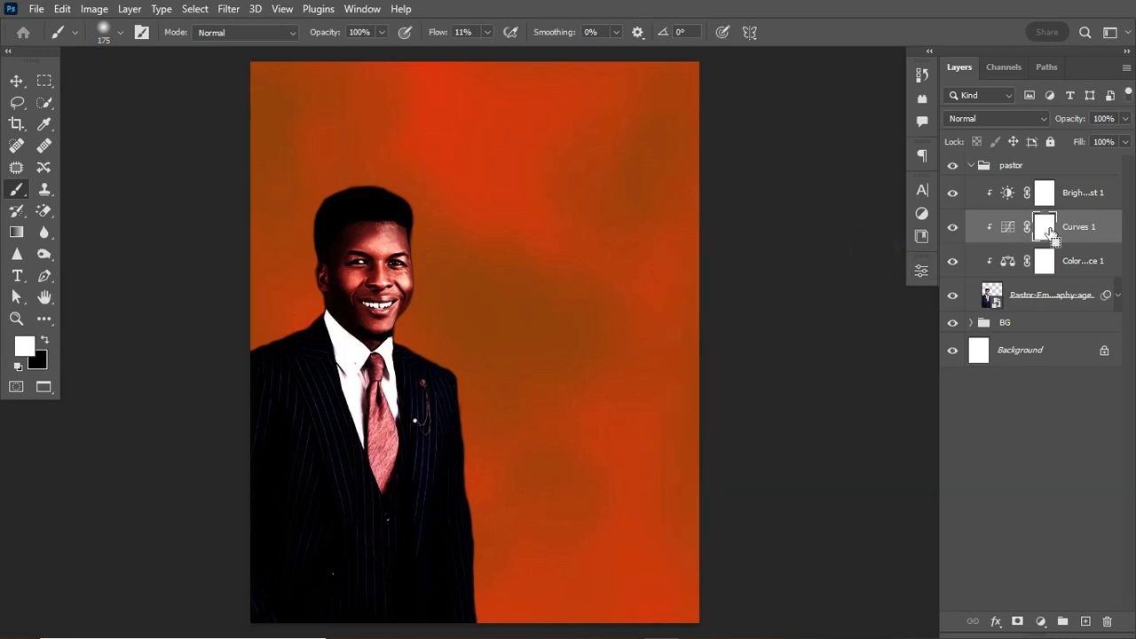
key("ctrl+i")
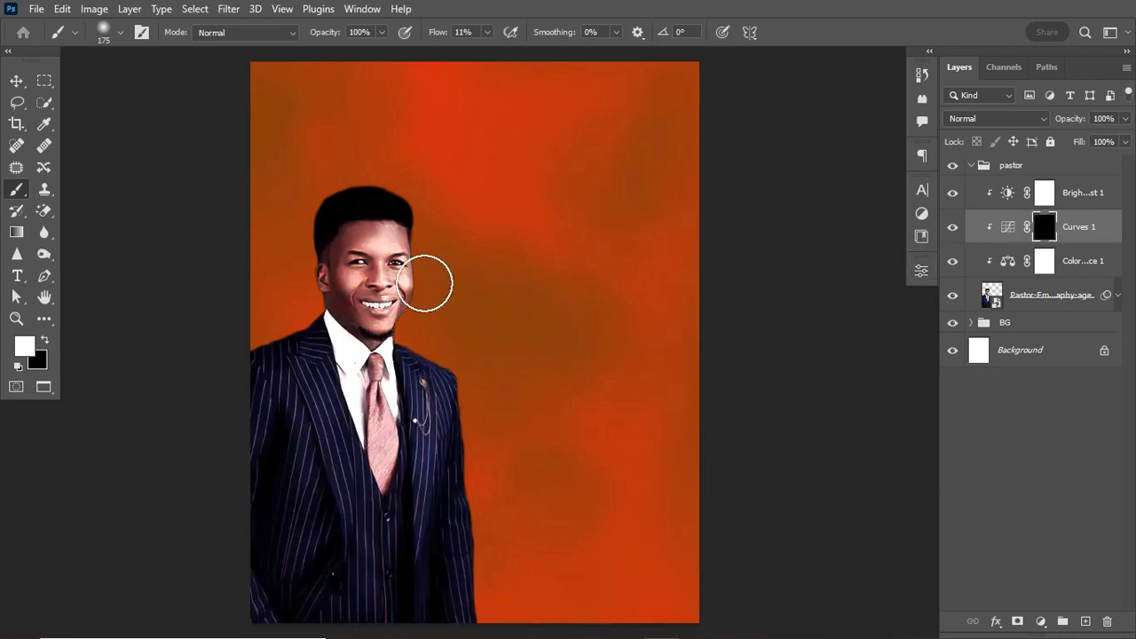
mouse_move(380, 284)
left_mouse_down()
mouse_move(382, 273)
mouse_move(359, 264)
mouse_move(379, 266)
mouse_move(367, 268)
left_mouse_up()
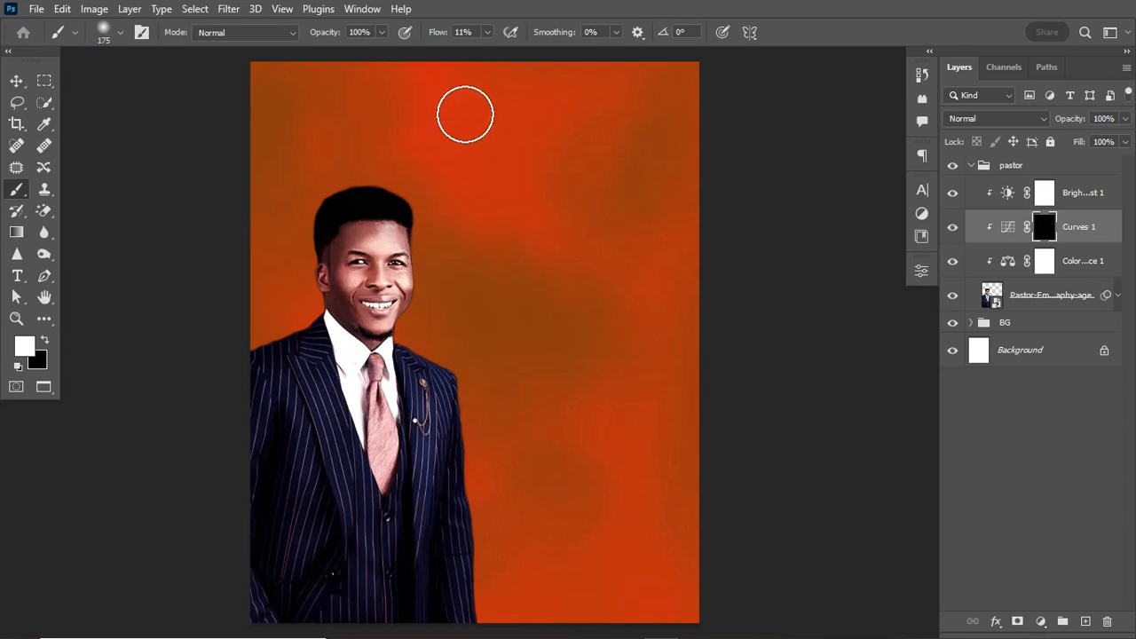
key("bracketleft")
key("bracketleft")
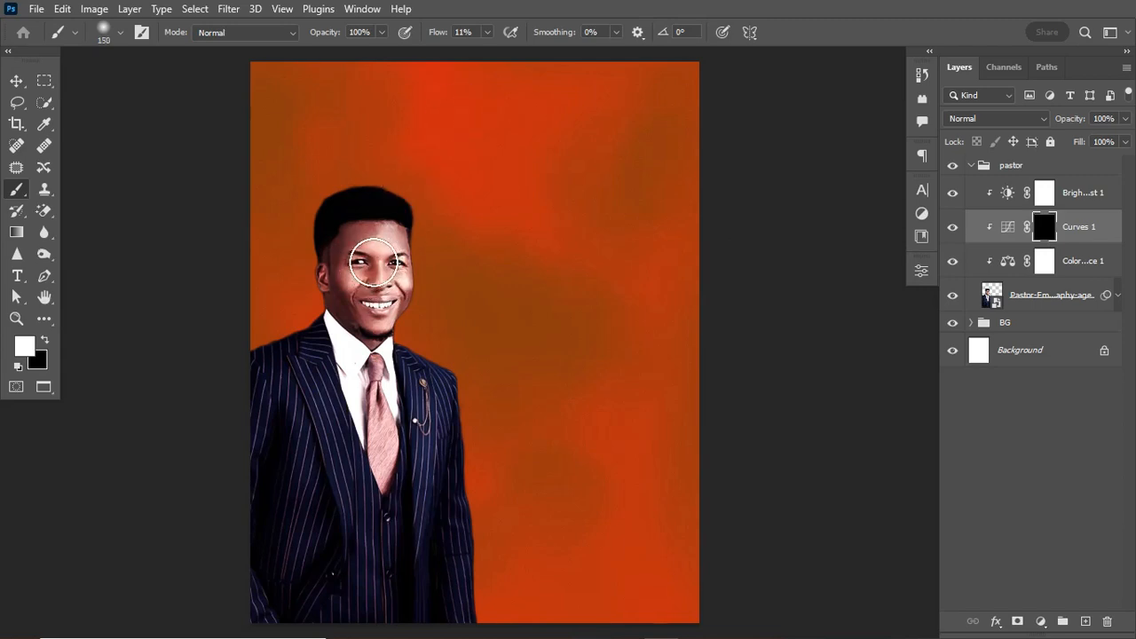
mouse_move(374, 263)
left_mouse_down()
mouse_move(406, 252)
mouse_move(396, 230)
mouse_move(411, 302)
mouse_move(386, 266)
mouse_move(383, 301)
mouse_move(376, 254)
mouse_move(362, 274)
mouse_move(373, 304)
mouse_move(414, 264)
mouse_move(398, 312)
mouse_move(367, 329)
mouse_move(399, 323)
mouse_move(384, 339)
mouse_move(406, 325)
mouse_move(395, 315)
mouse_move(393, 430)
mouse_move(333, 334)
mouse_move(347, 336)
mouse_move(378, 440)
mouse_move(361, 396)
mouse_move(389, 379)
mouse_move(383, 405)
mouse_move(429, 407)
mouse_move(424, 463)
mouse_move(331, 345)
mouse_move(381, 447)
mouse_move(368, 433)
mouse_move(368, 387)
mouse_move(400, 400)
left_mouse_up()
left_click(395, 372)
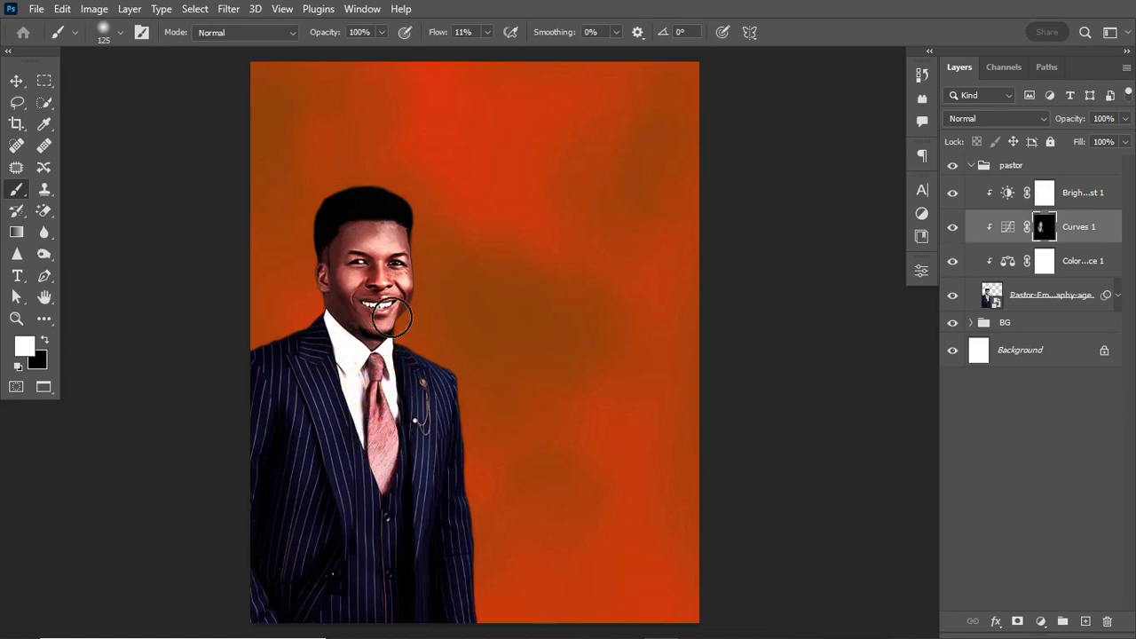
left_click(384, 232)
Add a Curves adjustment above the BG group with an S-curve that deepens the background red.
left_click(970, 166)
left_click(1037, 201)
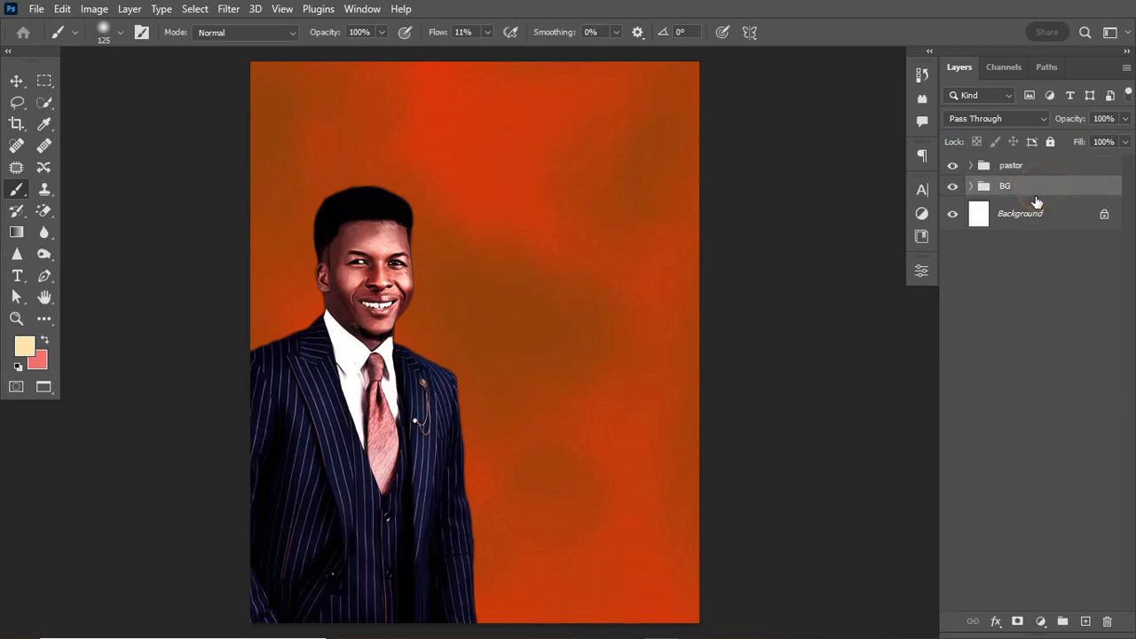
left_click(971, 186)
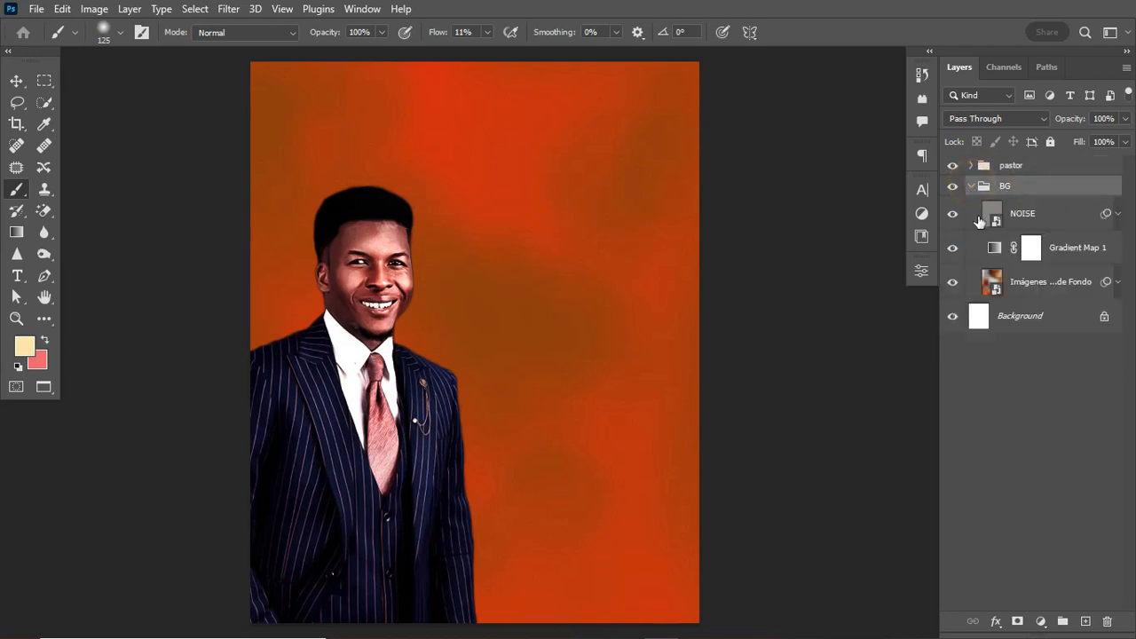
left_click(971, 186)
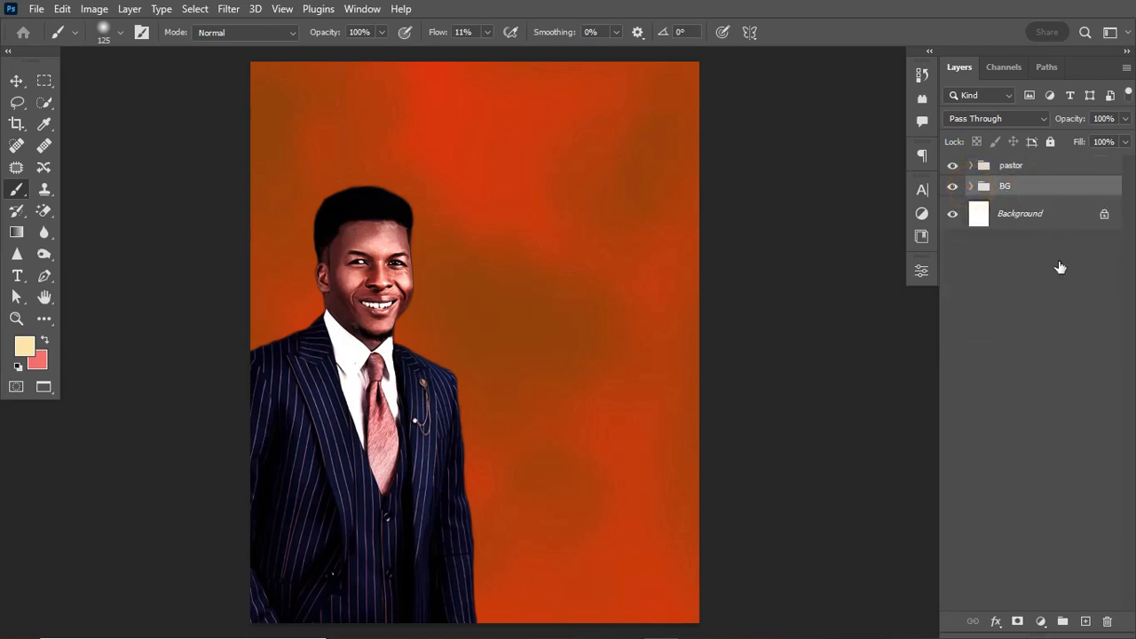
left_click(1040, 621)
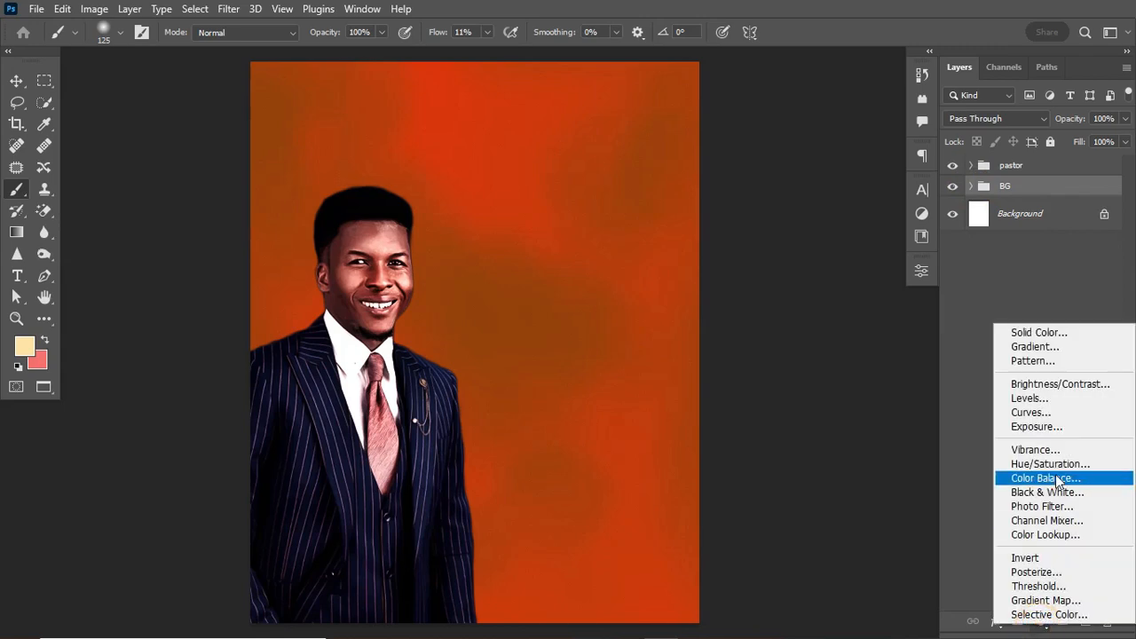
left_click(1053, 413)
left_click(842, 399)
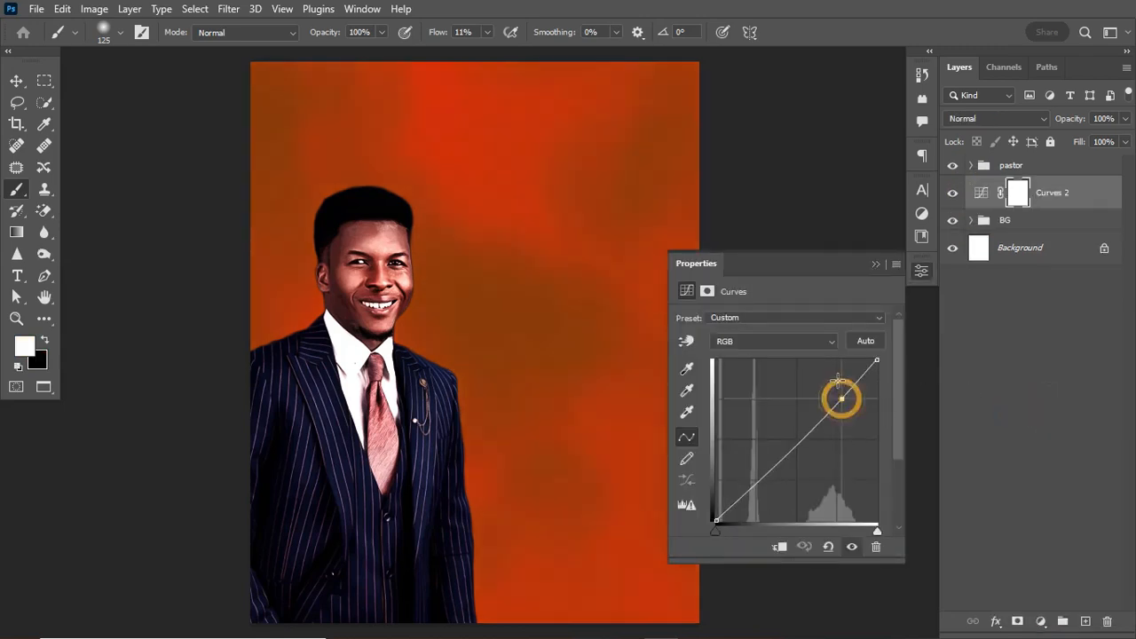
left_click_drag(841, 398, 837, 377)
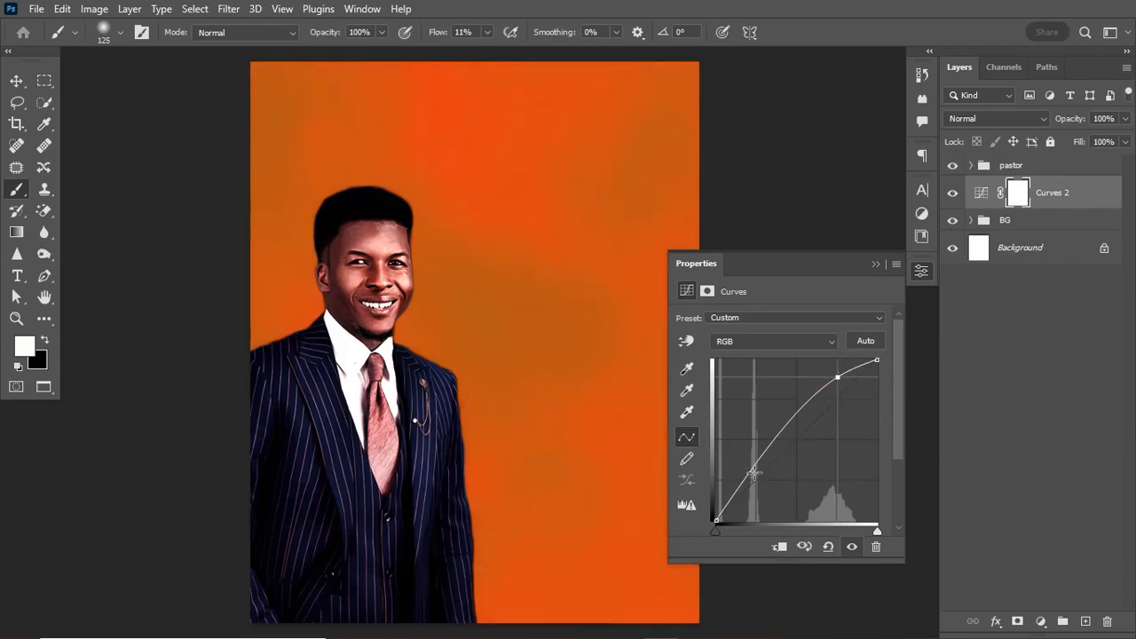
left_click_drag(754, 473, 753, 498)
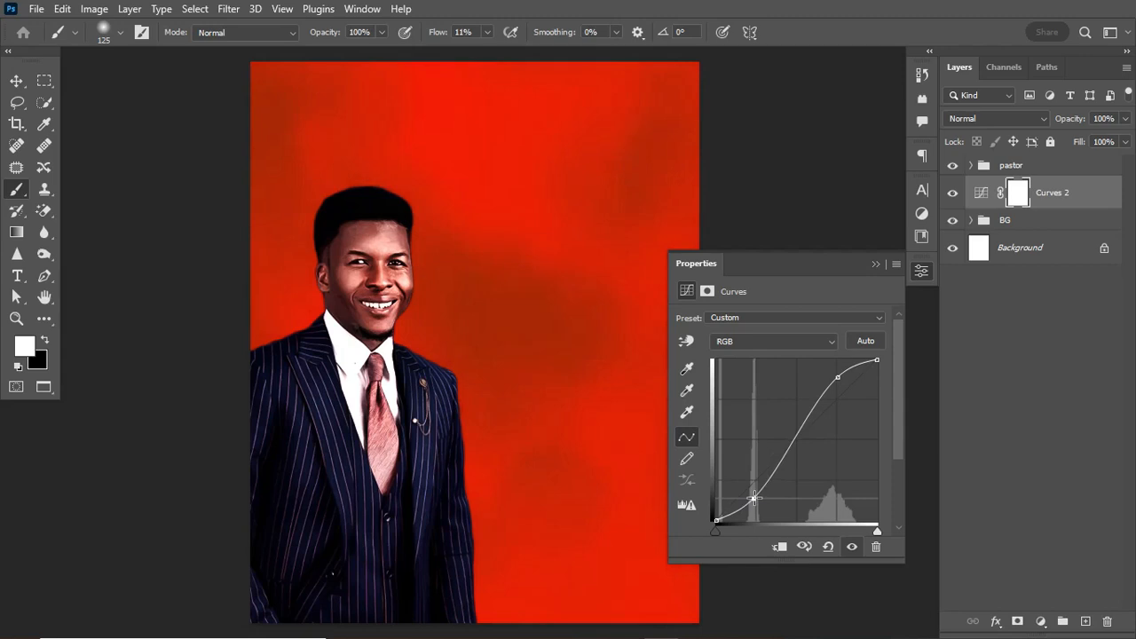
left_click(837, 375)
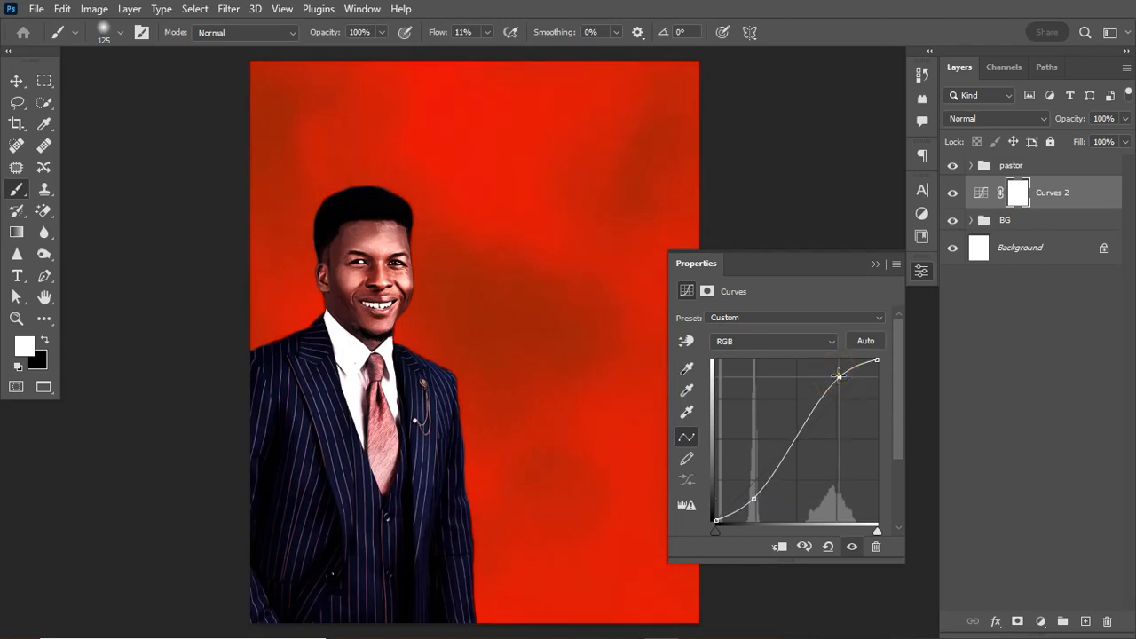
left_click(875, 264)
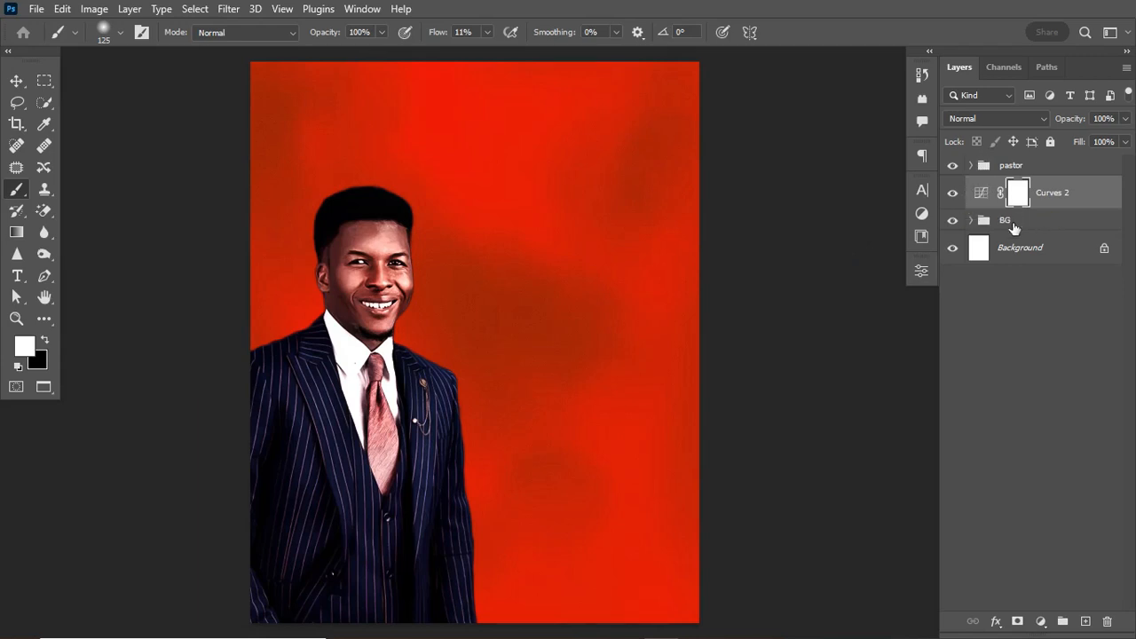
left_click(1013, 225)
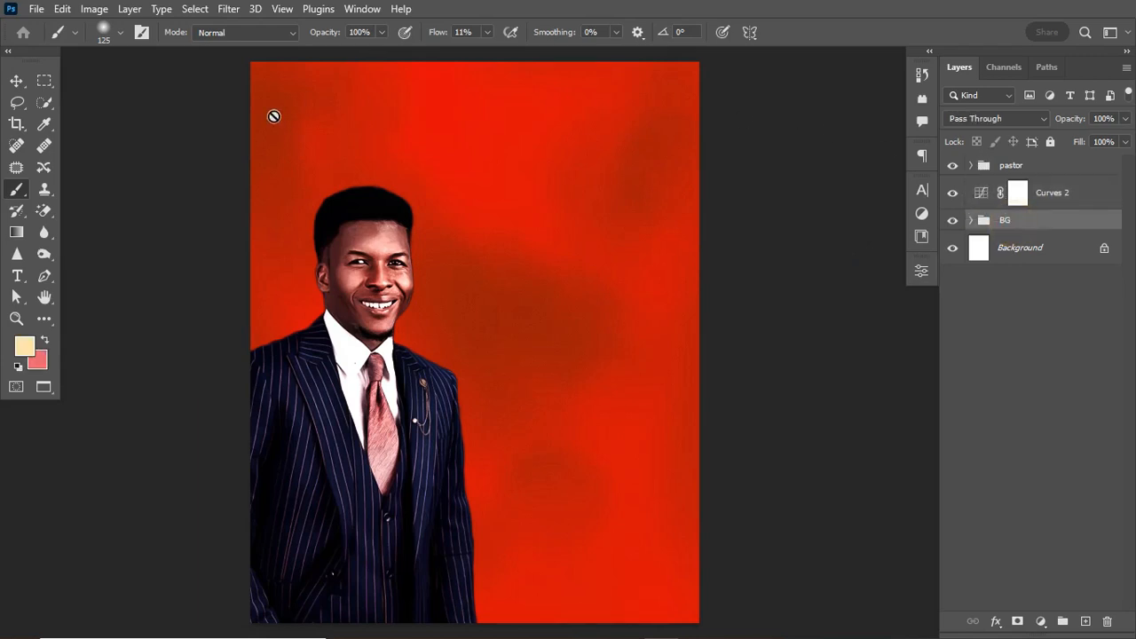
Place the event details text block on the red background with the Horizontal Type Tool.
left_click(15, 80)
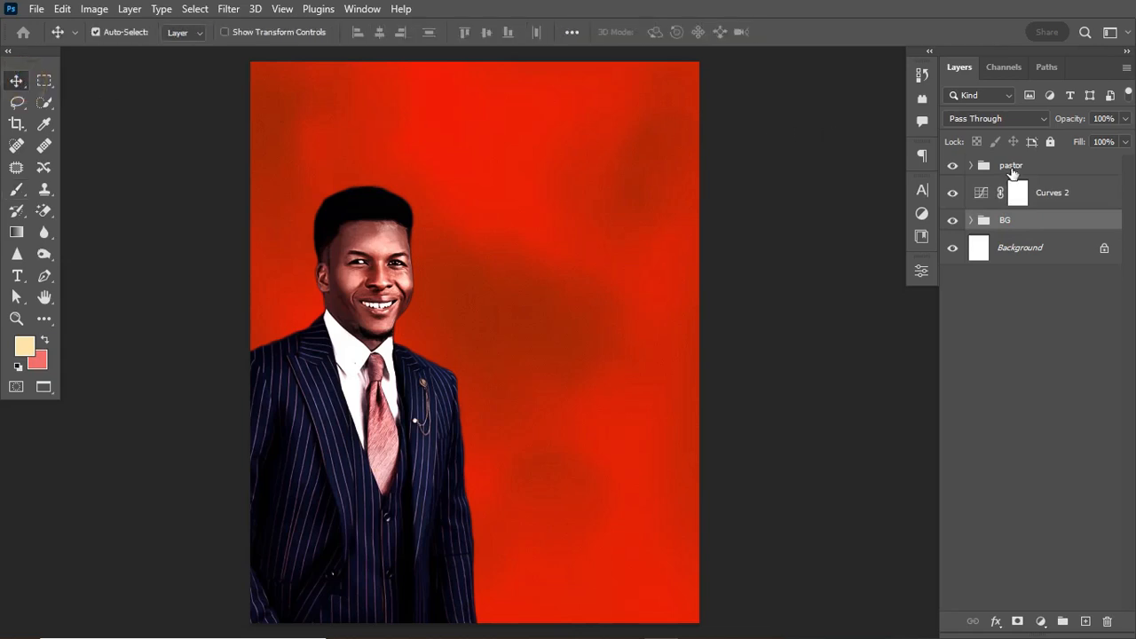
left_click(1086, 172)
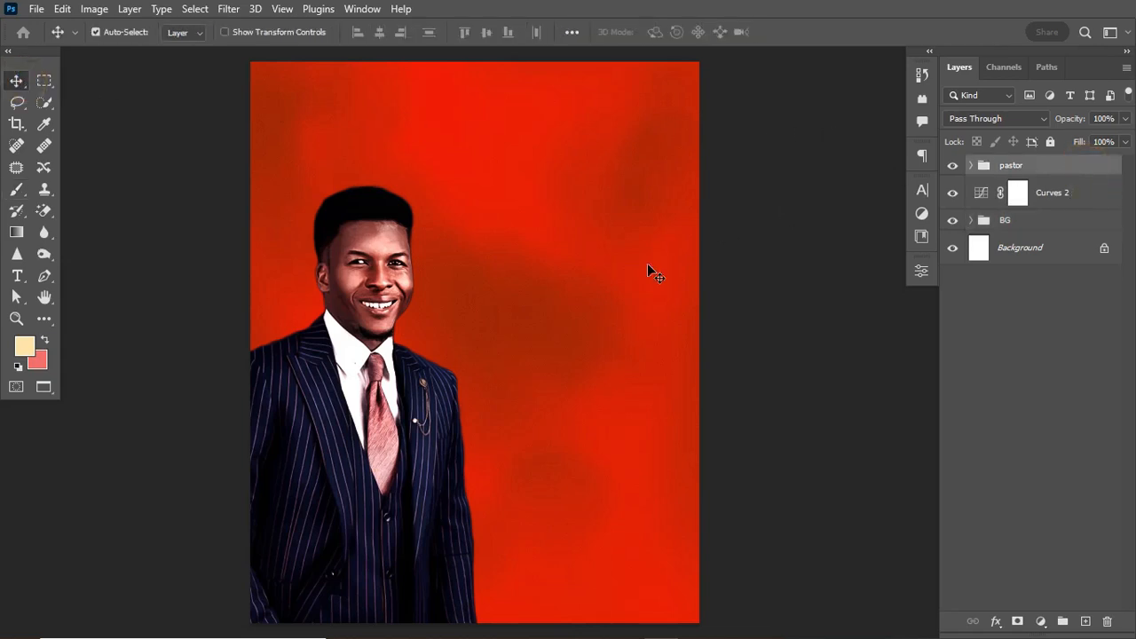
left_click(17, 277)
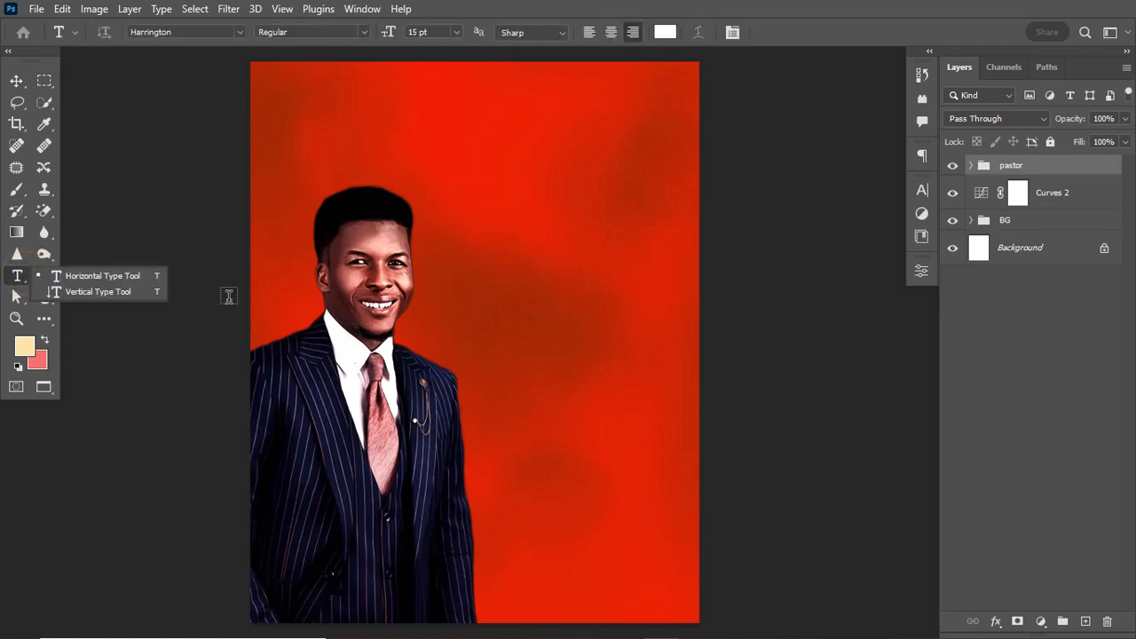
left_click(142, 275)
left_click(525, 477)
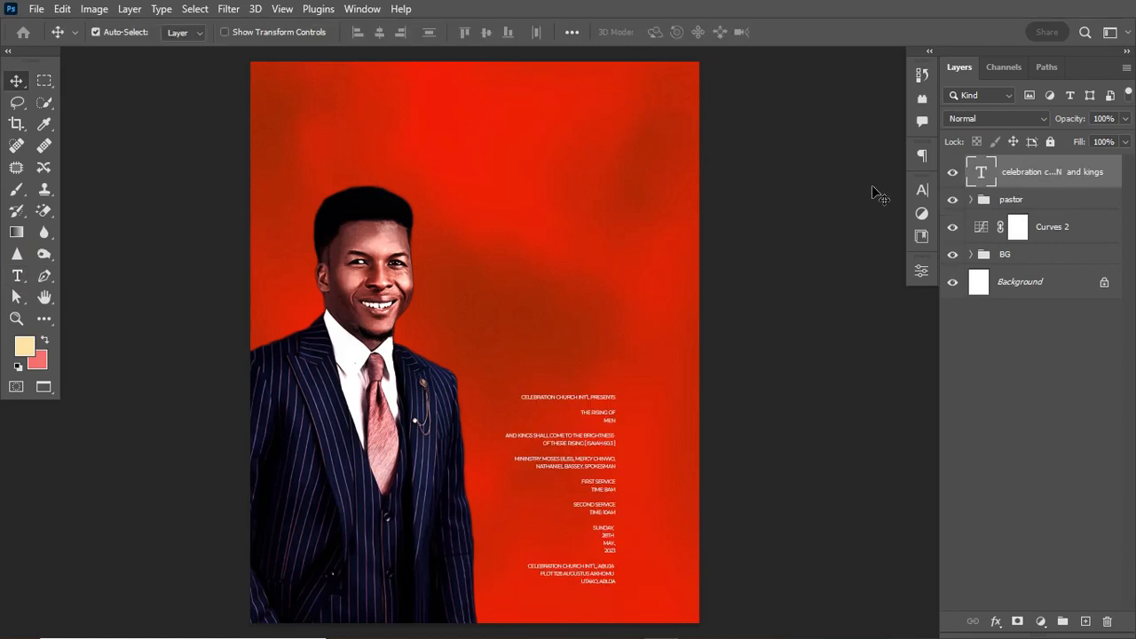
Scale the event text block up to about 144% on the poster's right side.
key("ctrl+t")
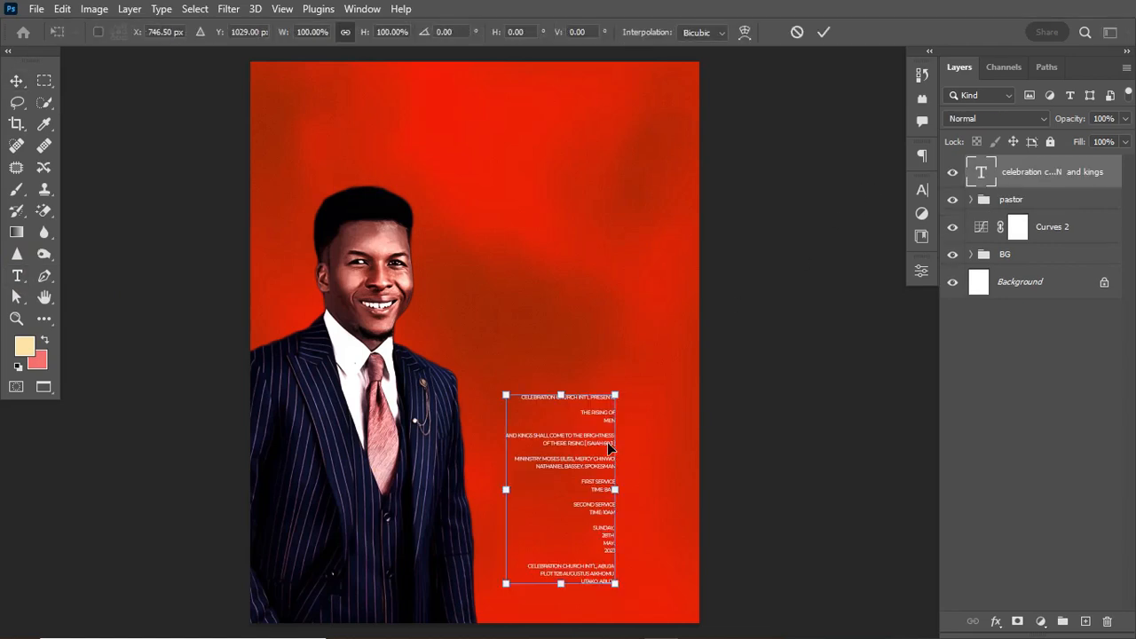
left_click_drag(617, 397, 694, 327)
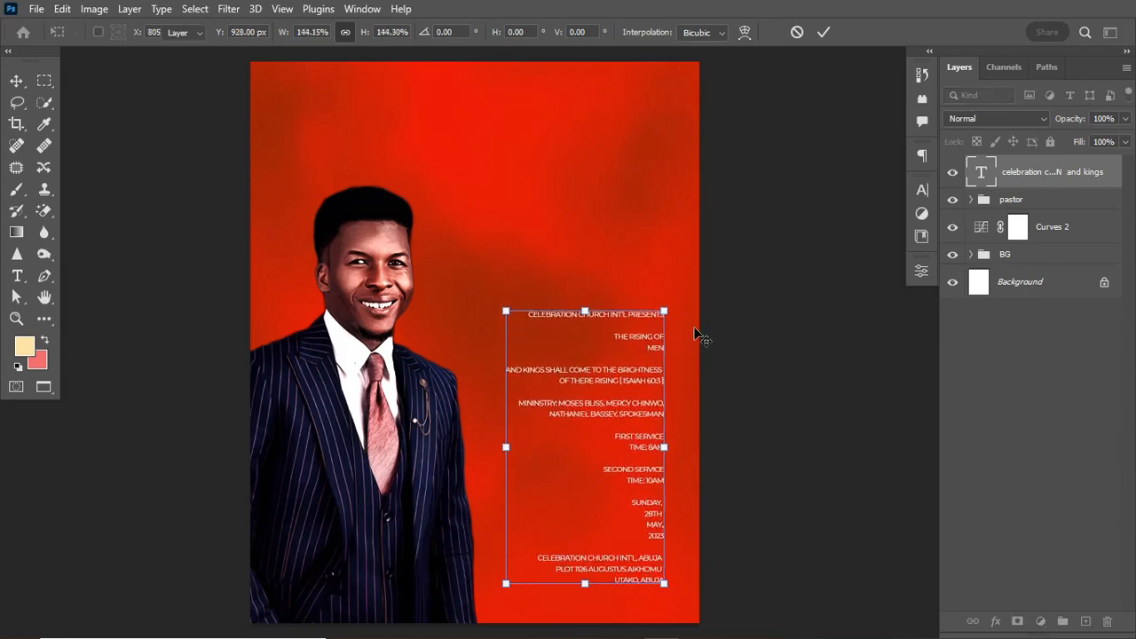
key("Return")
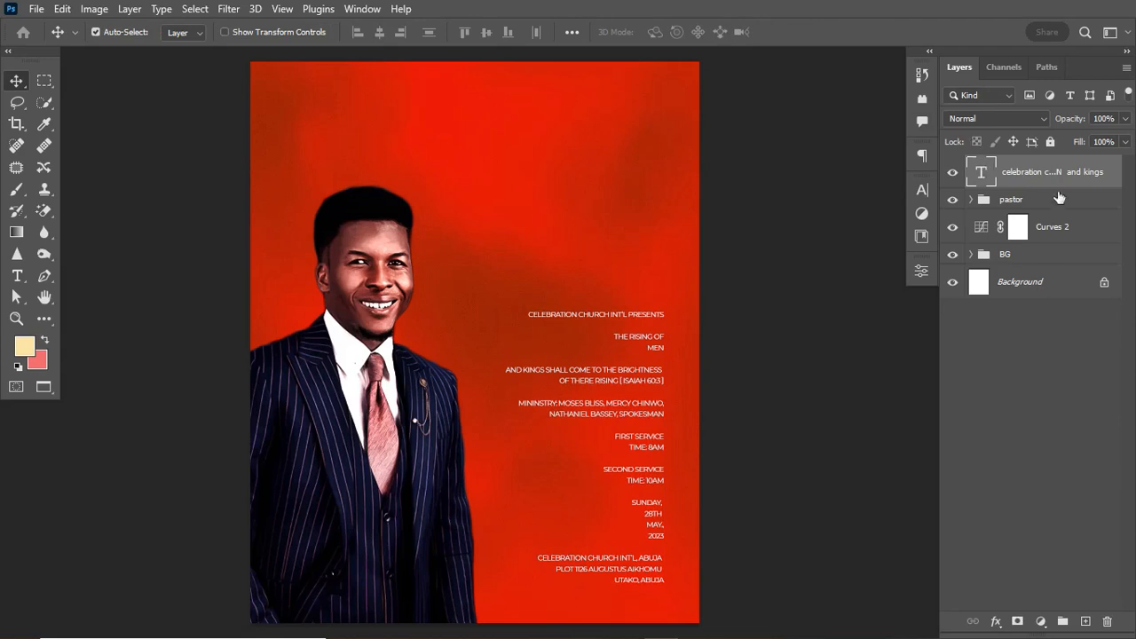
left_click(954, 203)
left_click(954, 203)
left_click(1065, 202)
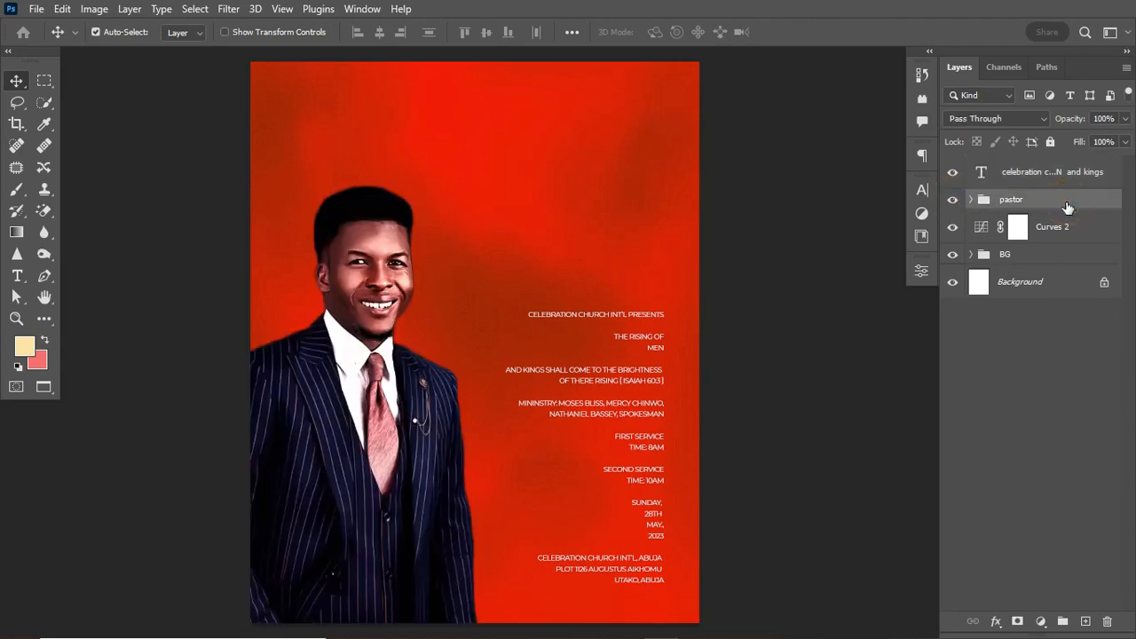
Add a New Guide Layout with 84 px margins on all four sides.
left_click(282, 9)
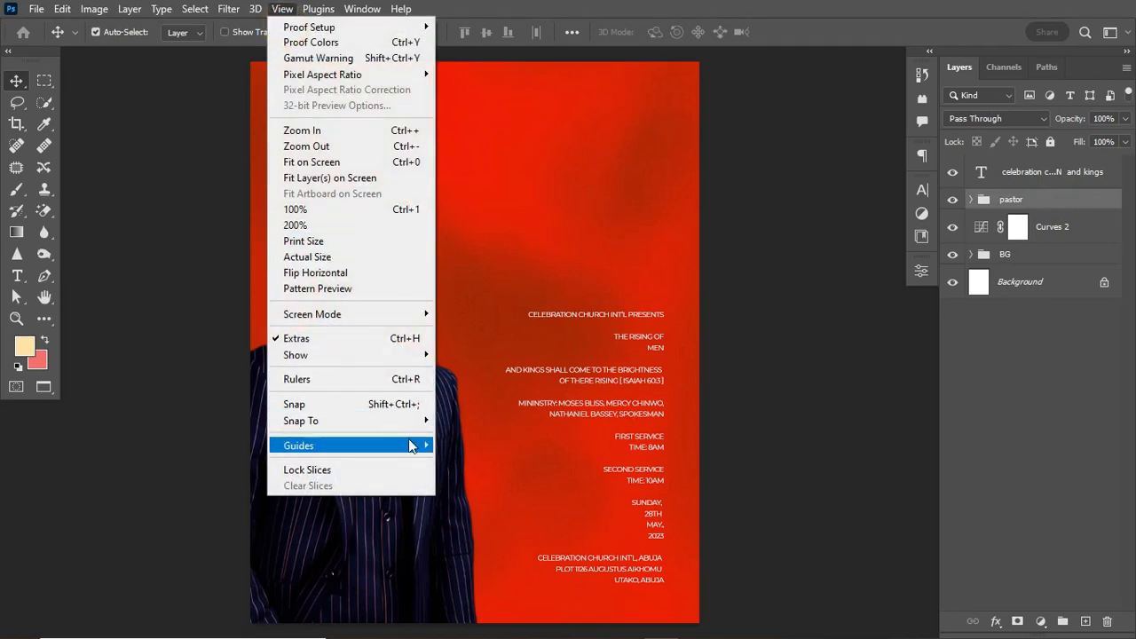
mouse_move(355, 446)
left_click(493, 555)
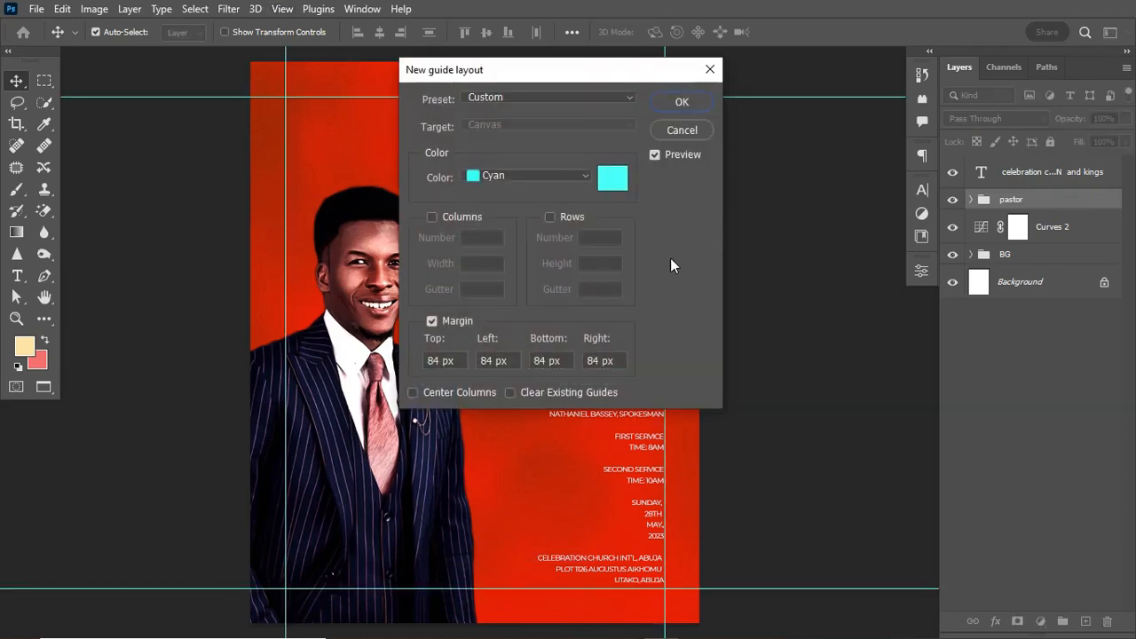
left_click(692, 105)
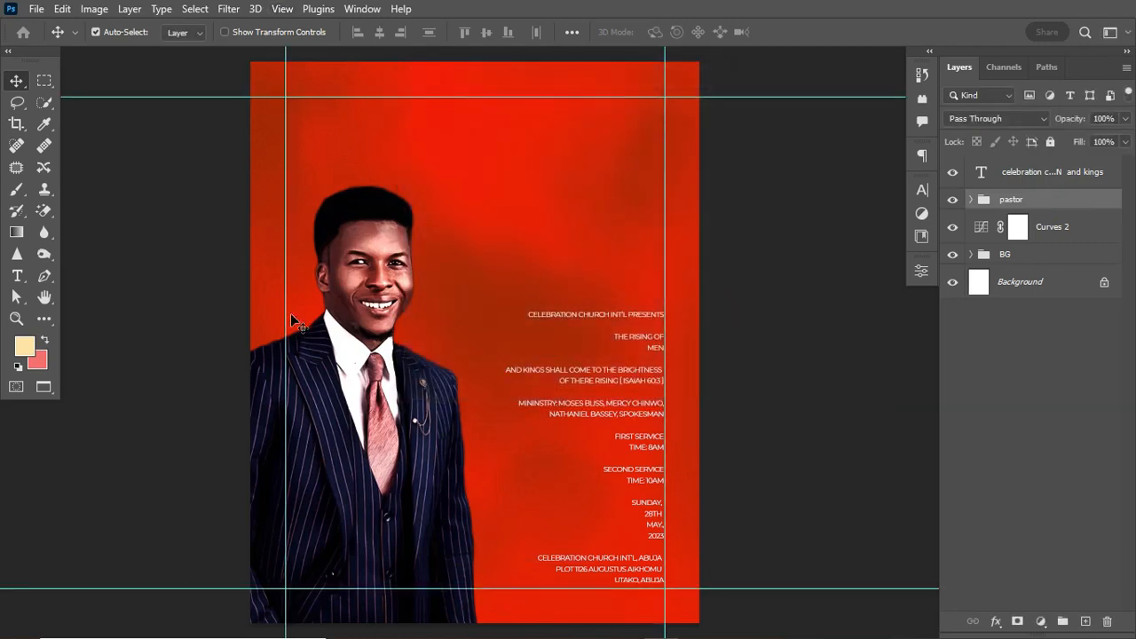
Move 'CELEBRATION CHURCH INT'L PRESENTS' out of the event block into its own text layer.
left_click(17, 276)
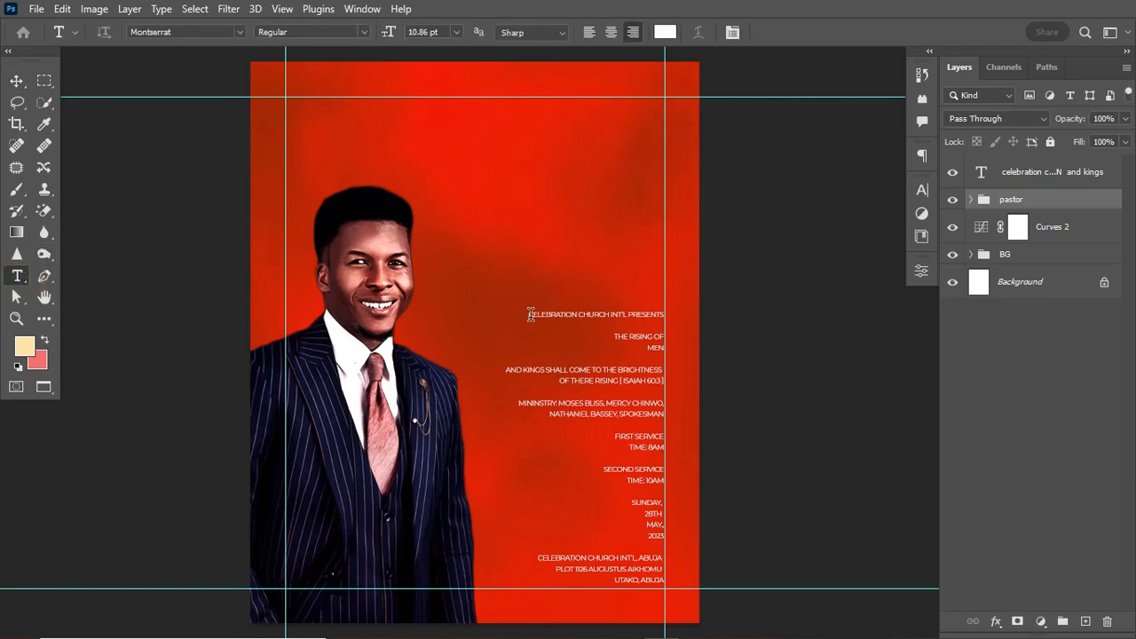
left_click_drag(528, 314, 692, 320)
key("ctrl+c")
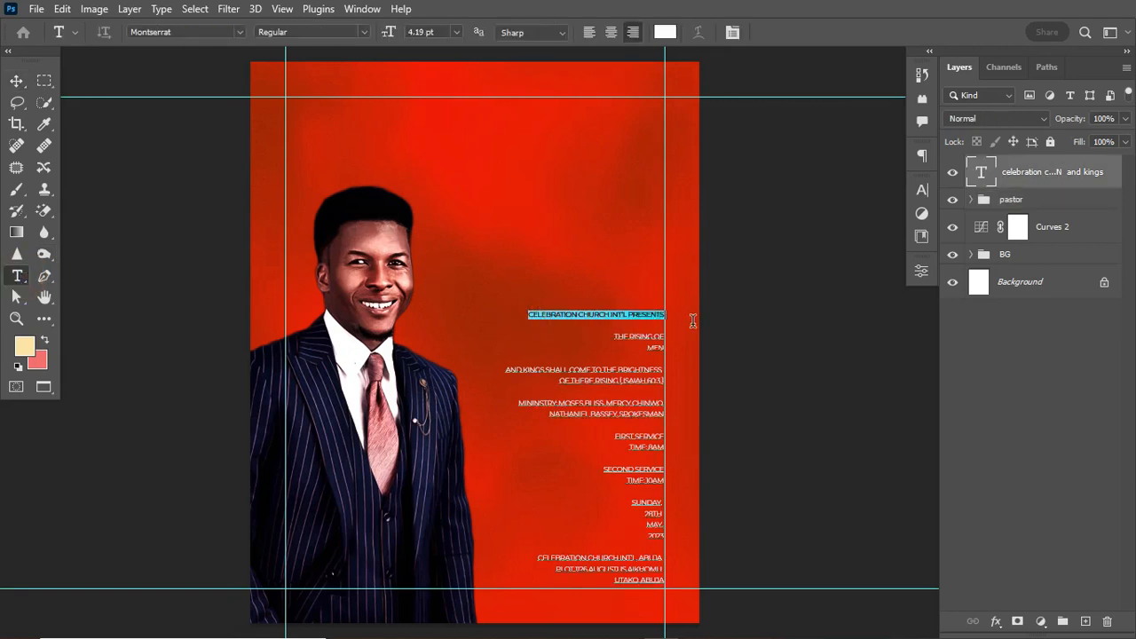
key("BackSpace")
key("ctrl+Return")
left_click(510, 166)
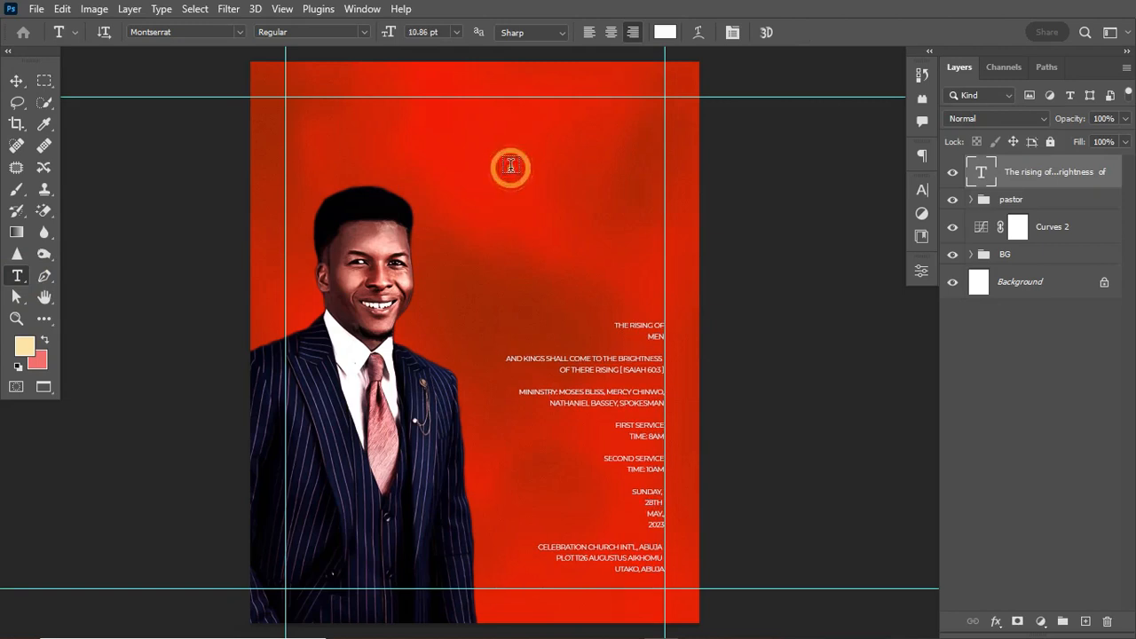
key("ctrl+v")
key("ctrl+Return")
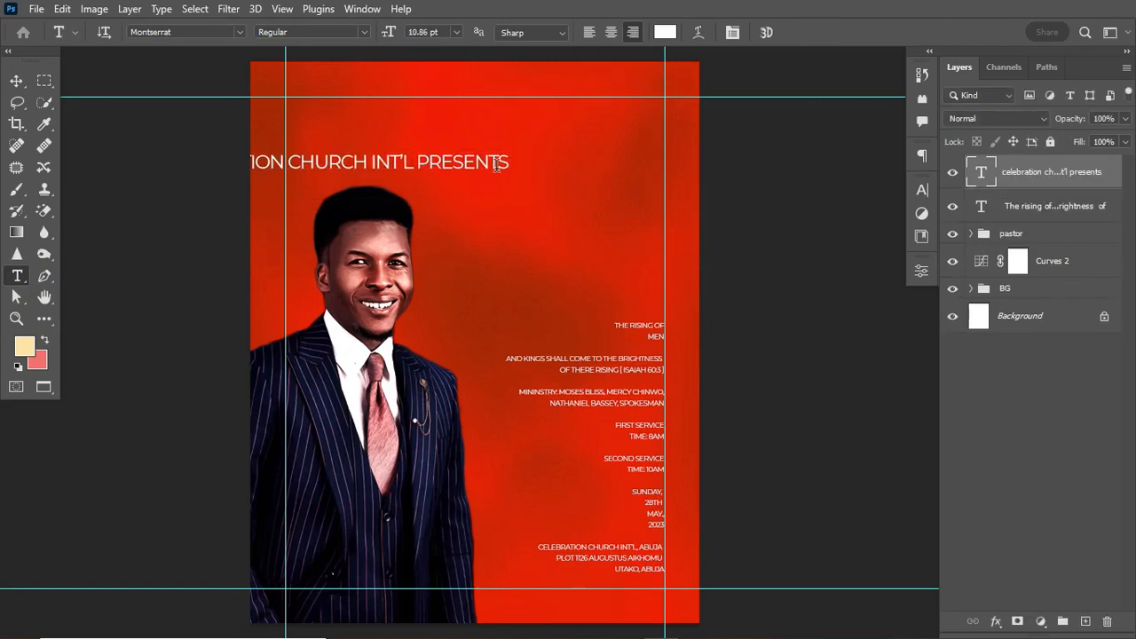
Set 'CELEBRATION CHURCH INT'L' in the heading to SemiBold.
left_click_drag(421, 165, 110, 157)
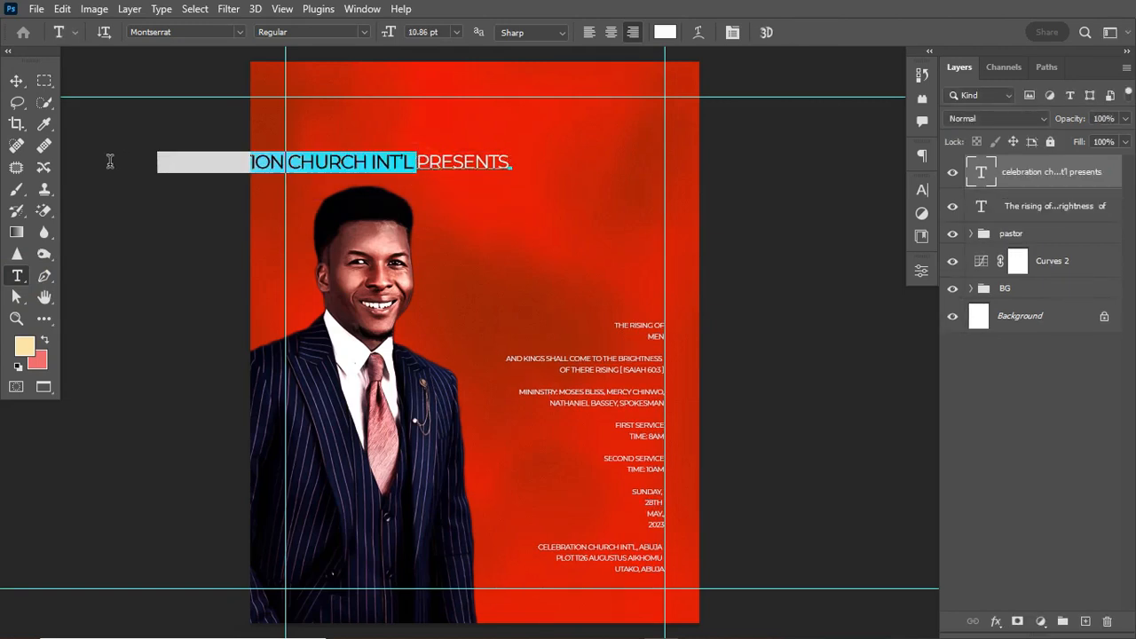
left_click(362, 32)
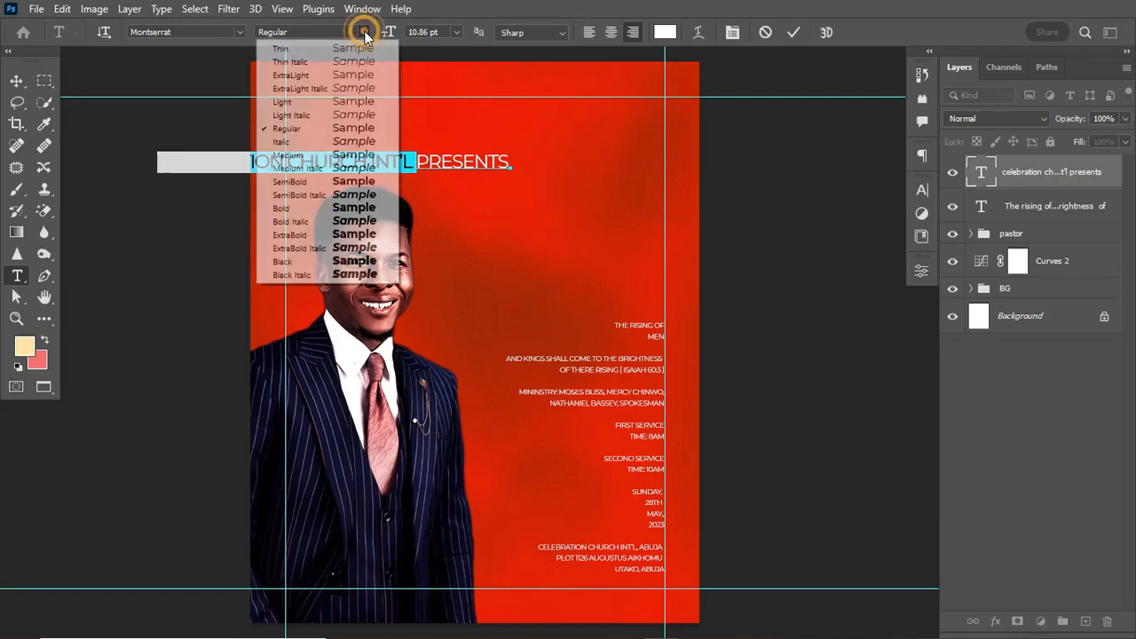
left_click(325, 183)
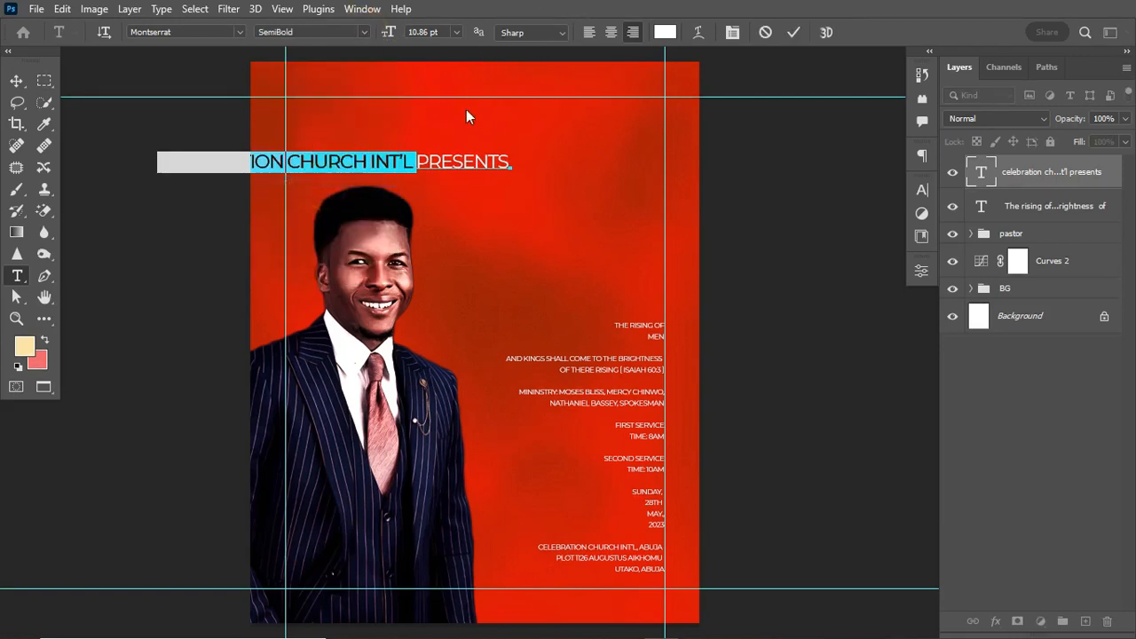
left_click(795, 33)
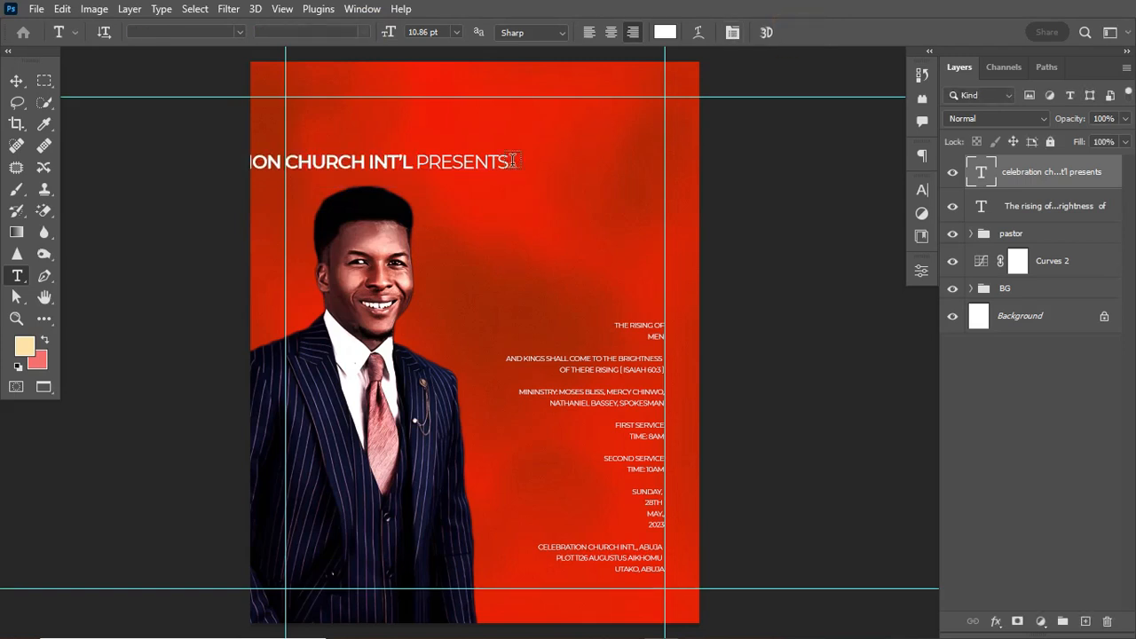
left_click(456, 164)
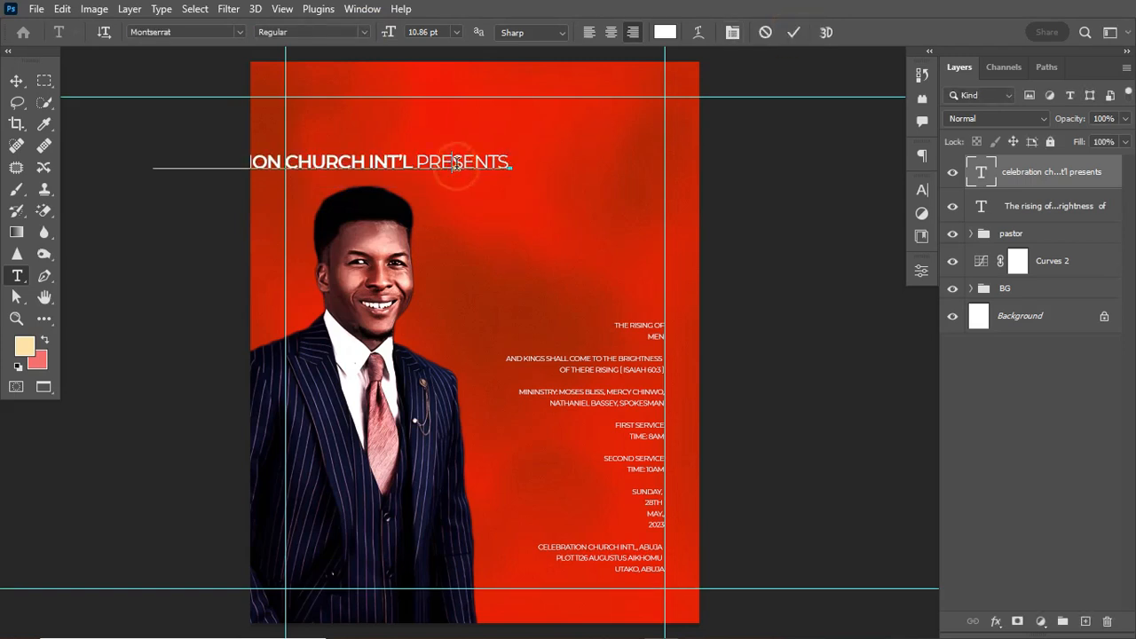
left_click(794, 32)
Shrink the heading and place it at the poster's top right along the right guide.
left_click(16, 81)
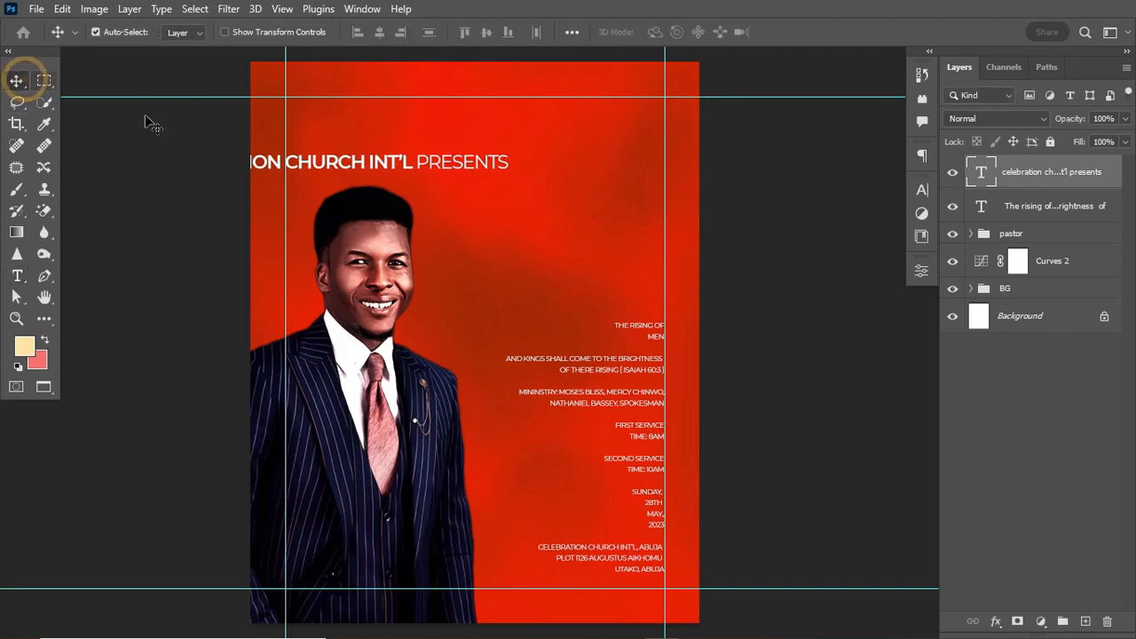
key("ctrl")
key("ctrl+t")
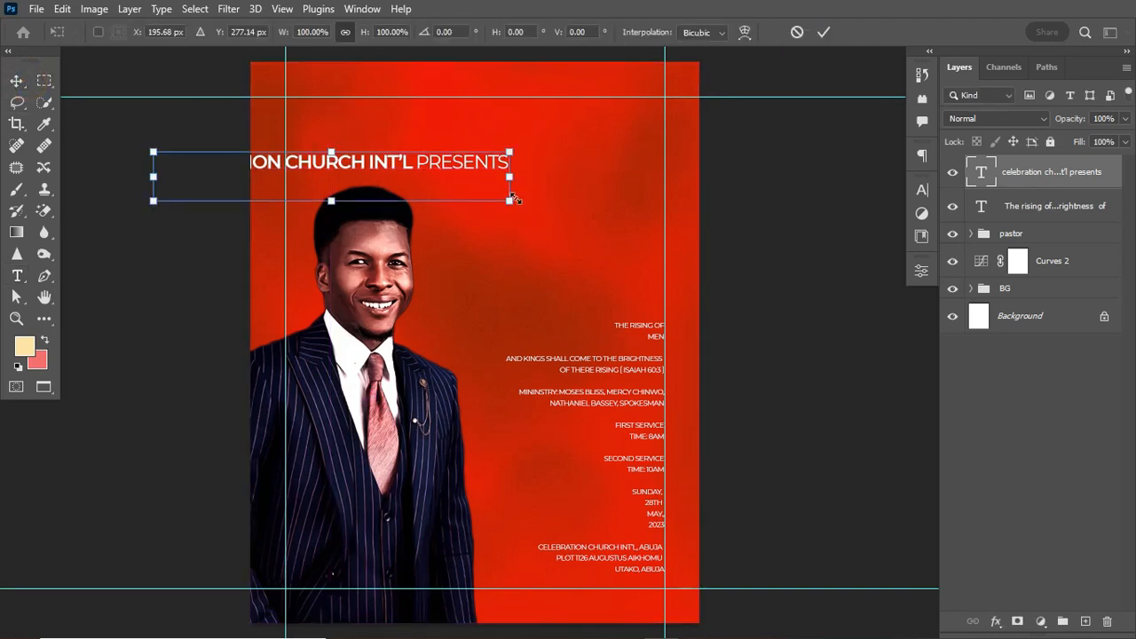
left_click_drag(510, 202, 645, 147)
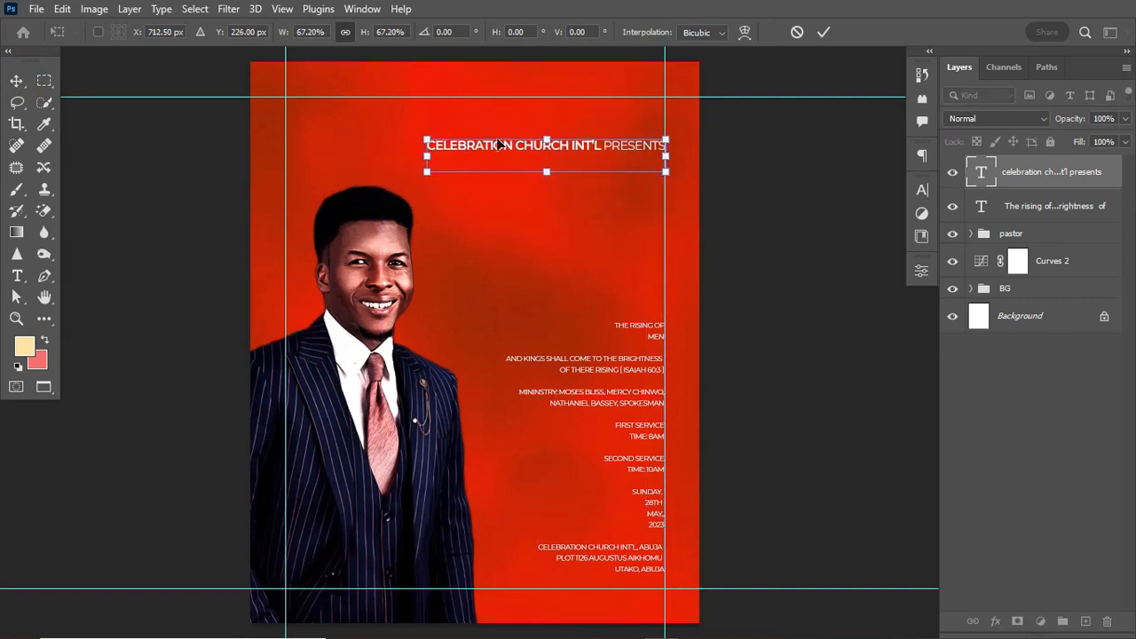
left_click(426, 139)
left_click_drag(427, 140, 503, 162)
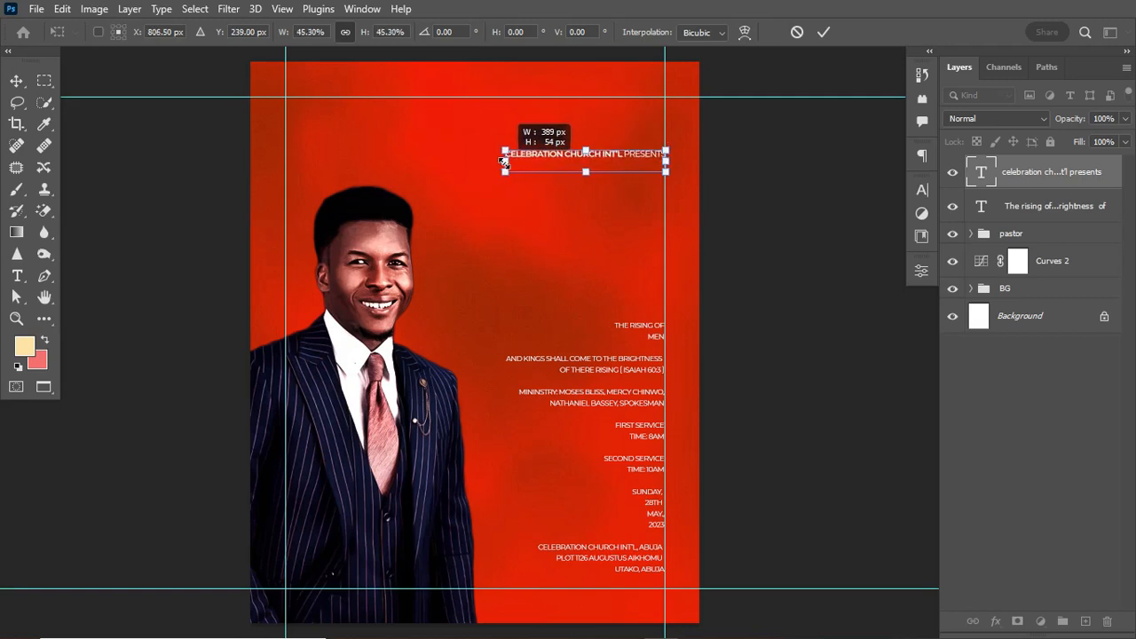
key("Return")
key("t")
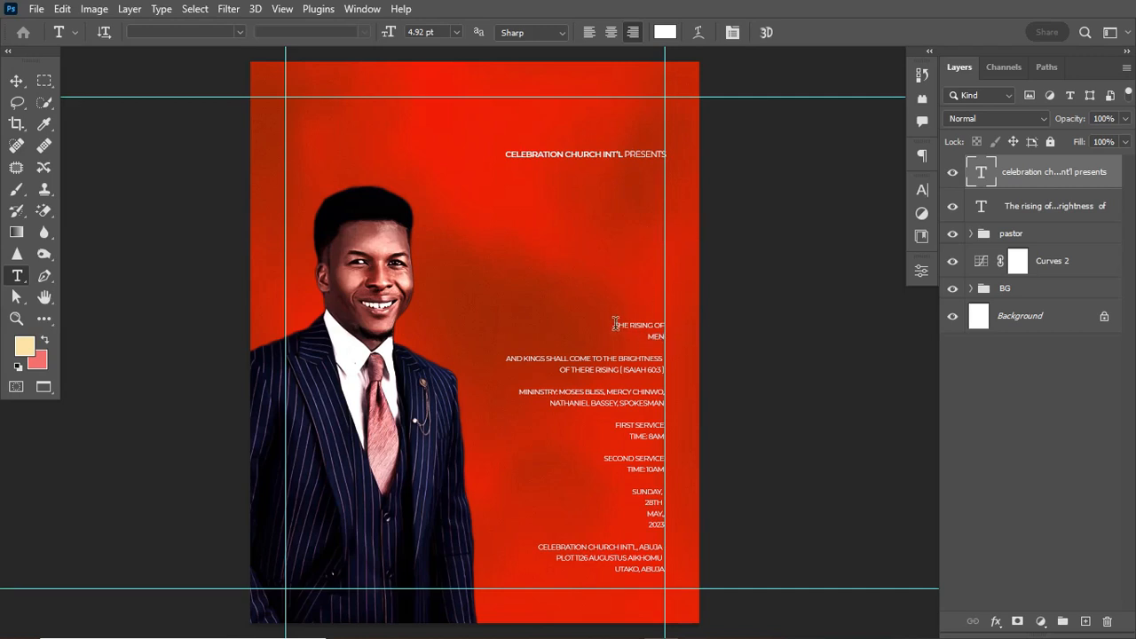
Move 'THE RISING OF MEN' into a new text layer and delete the word MEN.
left_click_drag(616, 324, 669, 350)
key("ctrl+x")
key("ctrl+Return")
left_click(466, 238)
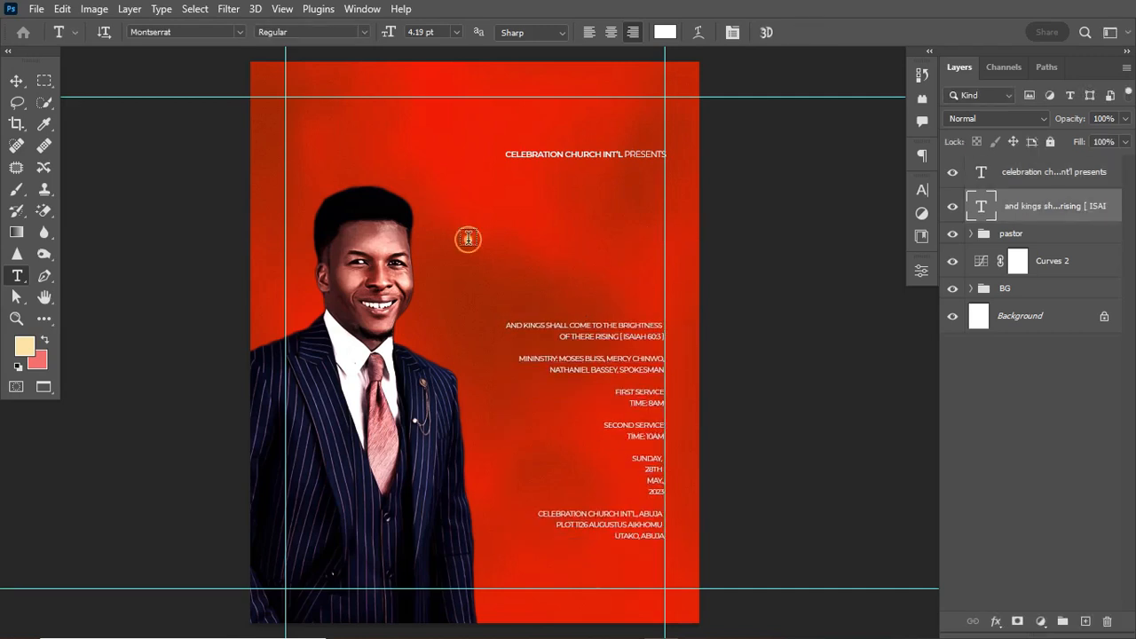
key("ctrl+v")
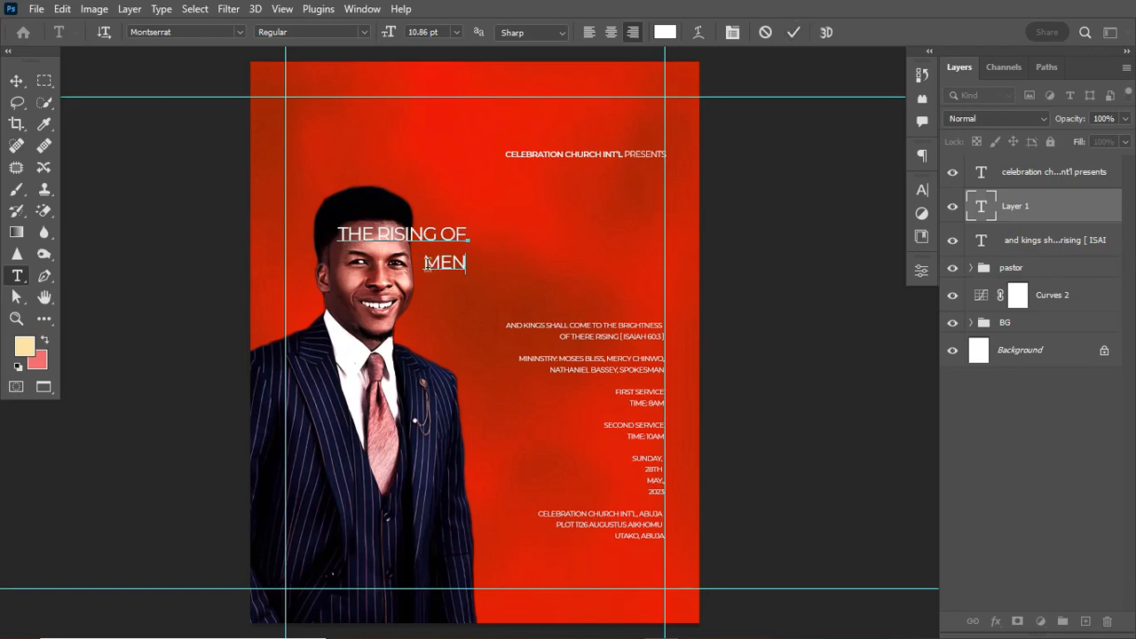
left_click_drag(424, 264, 484, 265)
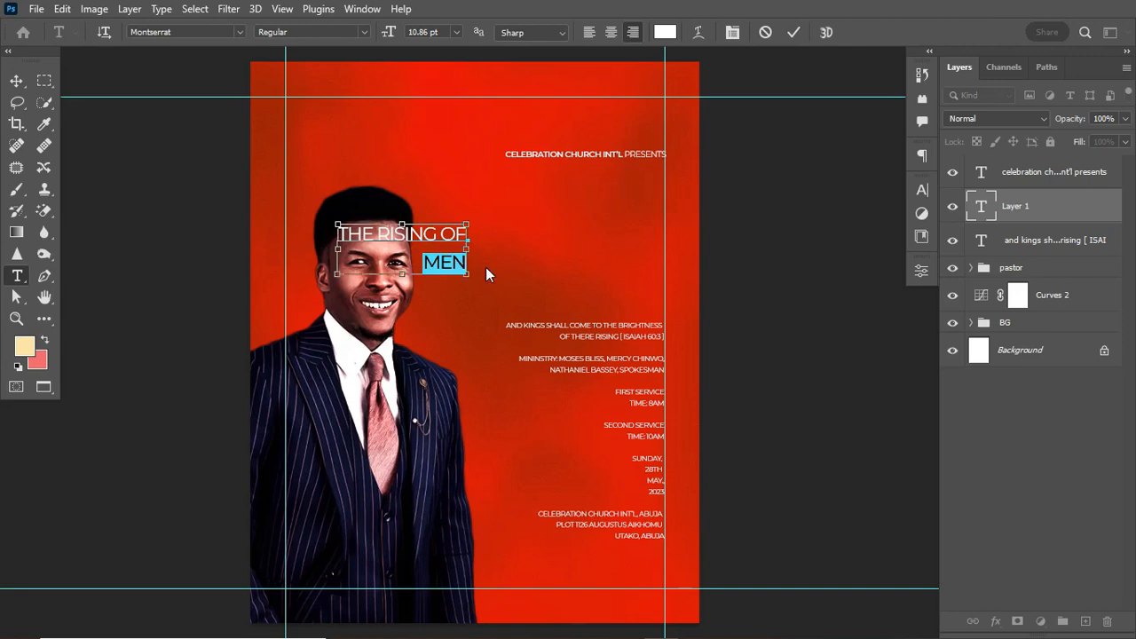
key("BackSpace")
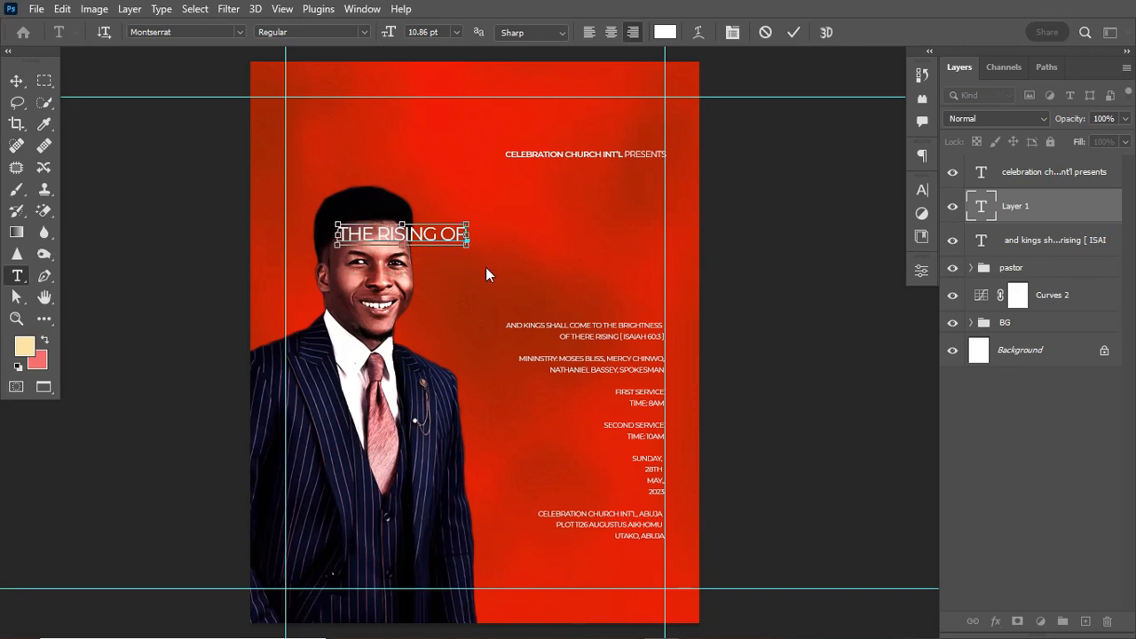
left_click(486, 268)
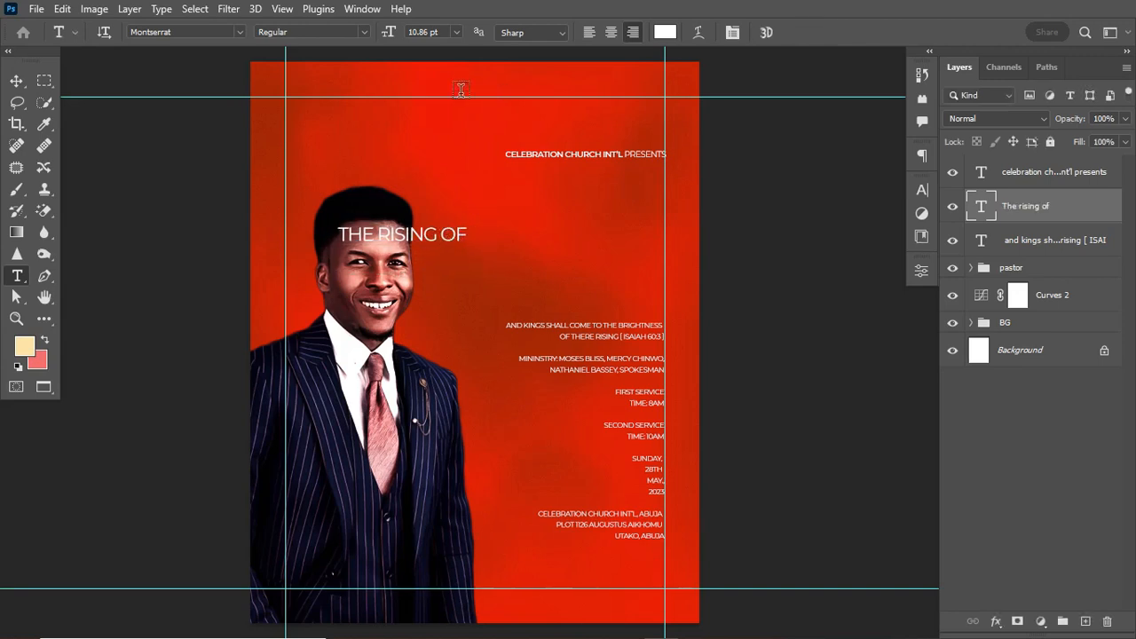
Style 'The rising of' in Sweet Beans with All Caps off and Faux Bold on.
left_click(198, 32)
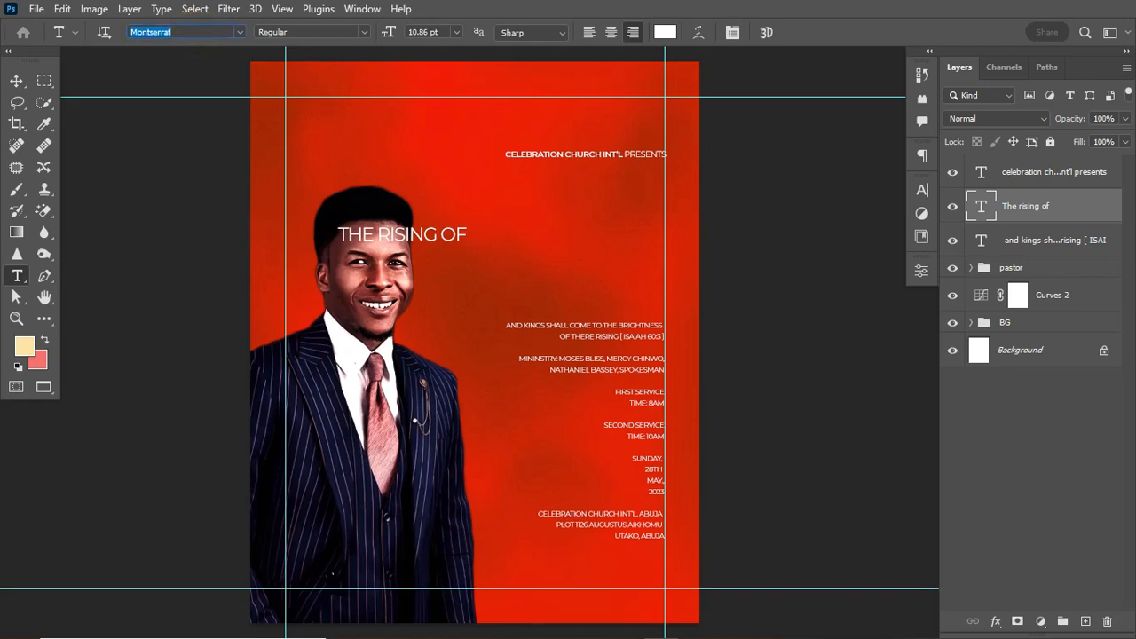
type("sw")
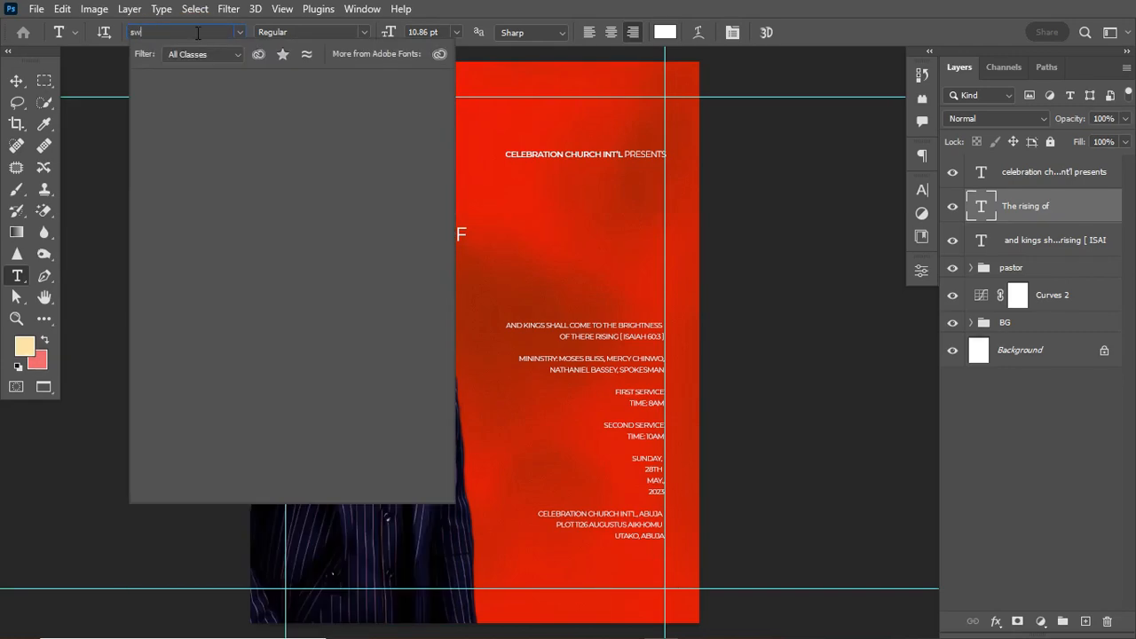
type("eet")
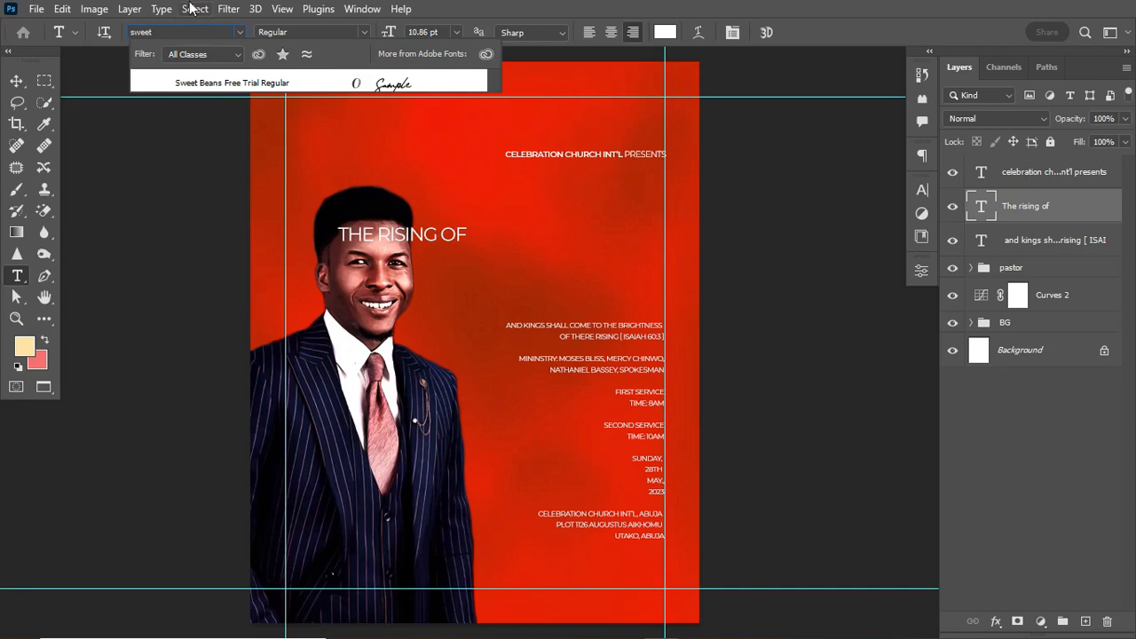
left_click(266, 84)
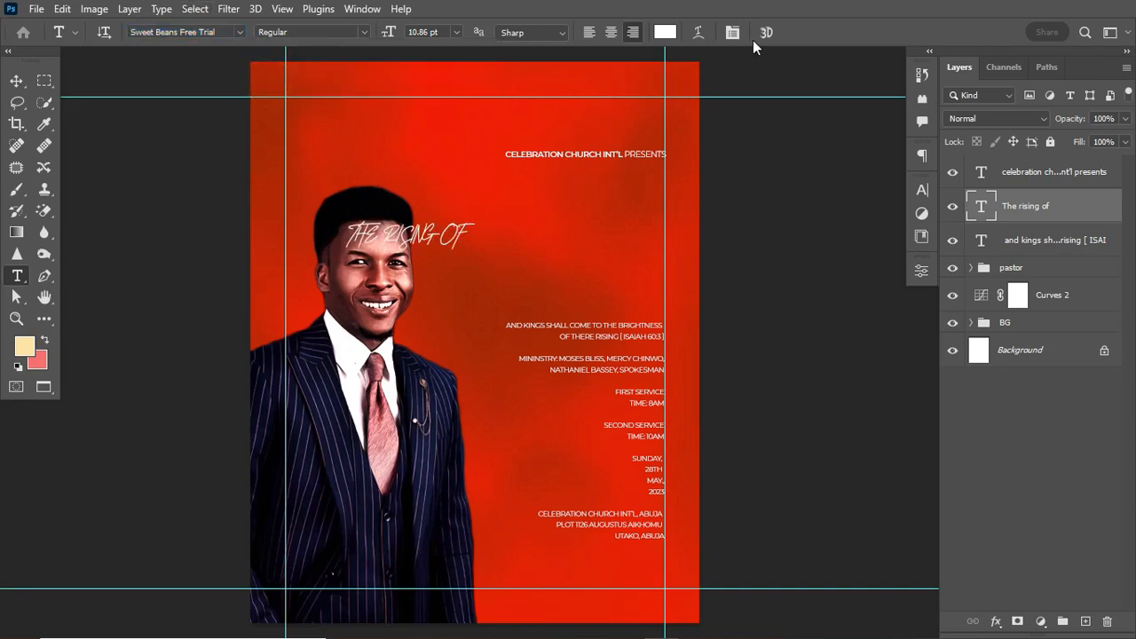
left_click(915, 196)
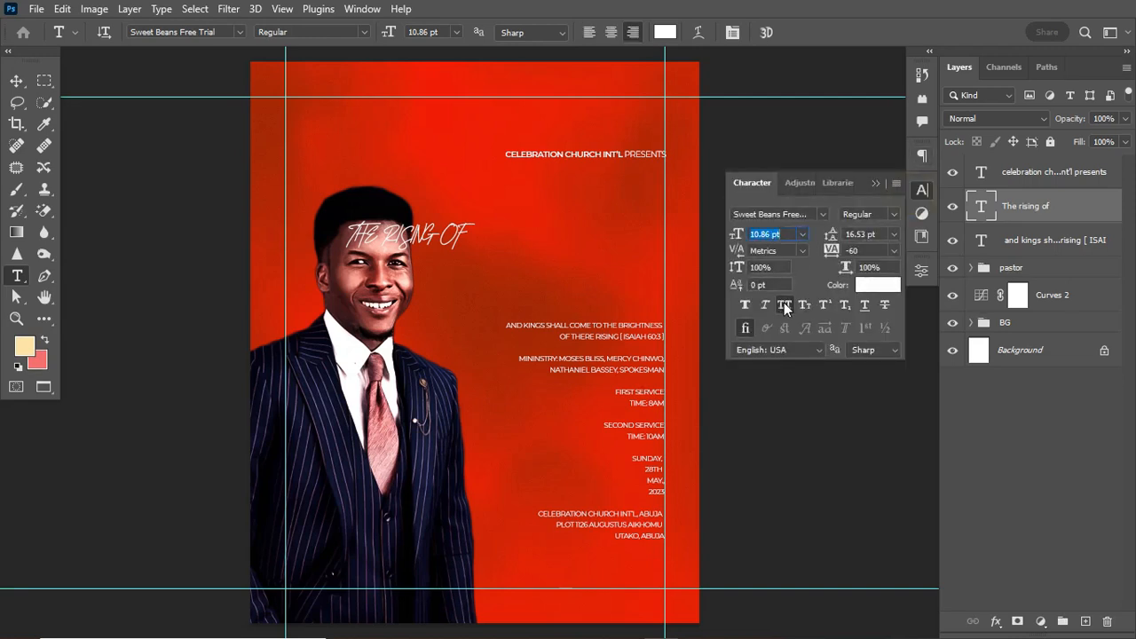
left_click(785, 305)
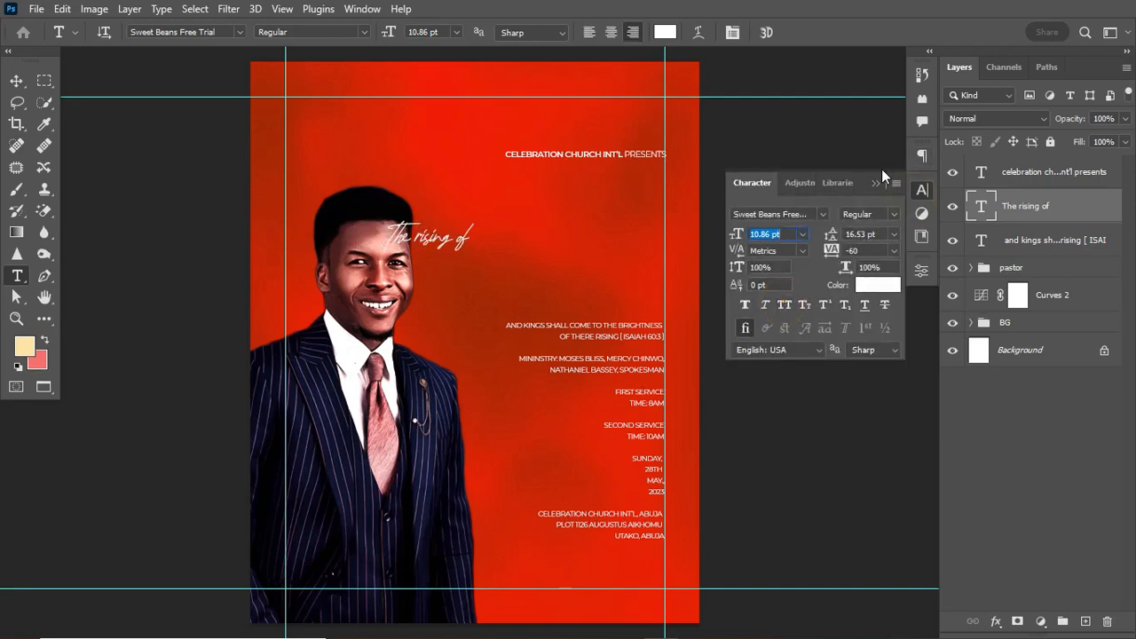
left_click(759, 308)
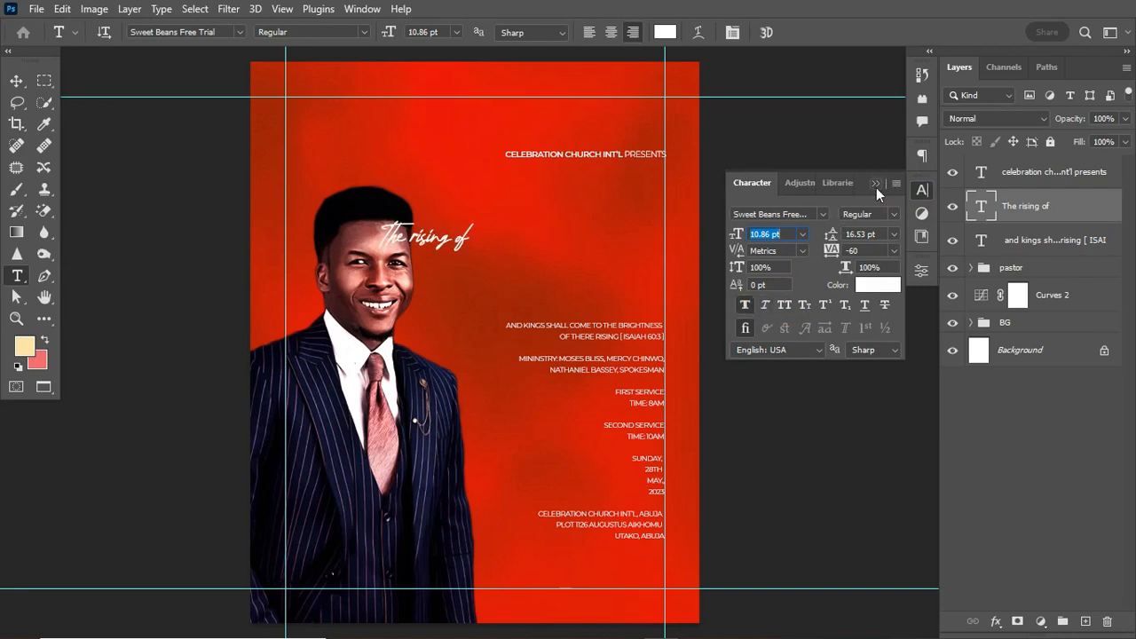
left_click(877, 183)
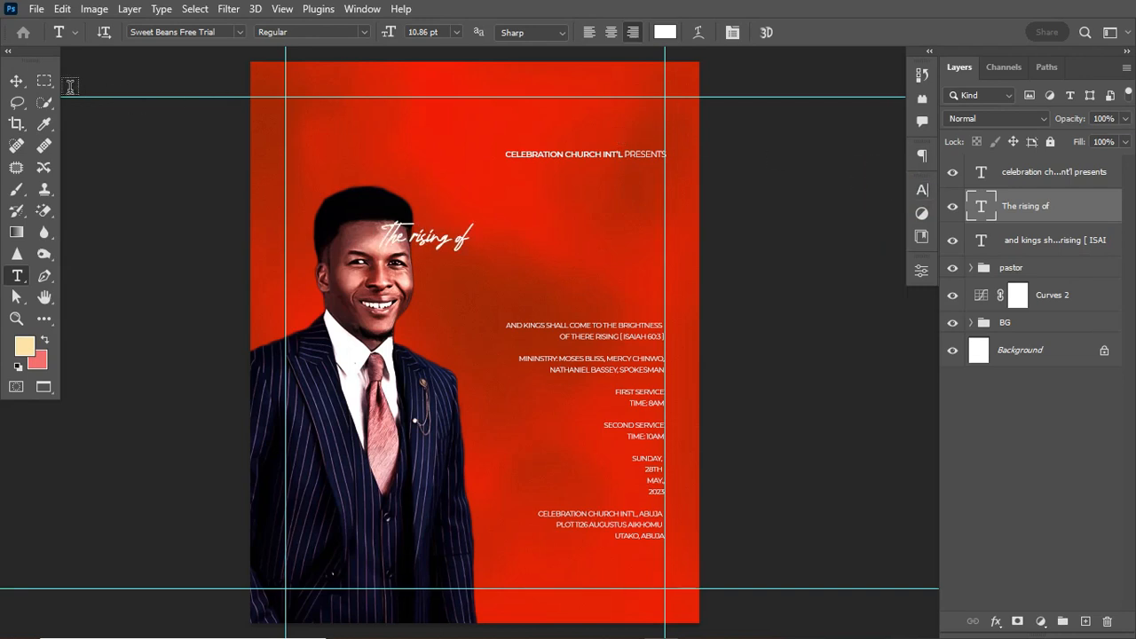
Scale the script title to about 191% and place it below the church heading.
left_click(17, 82)
key("ctrl+t")
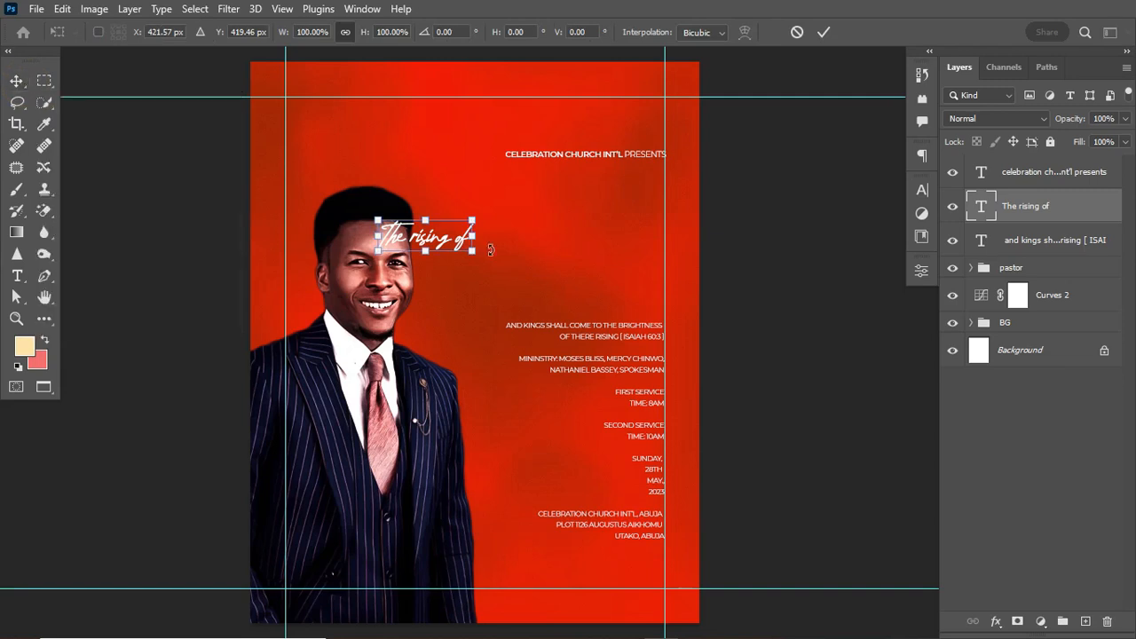
left_click_drag(464, 258, 608, 216)
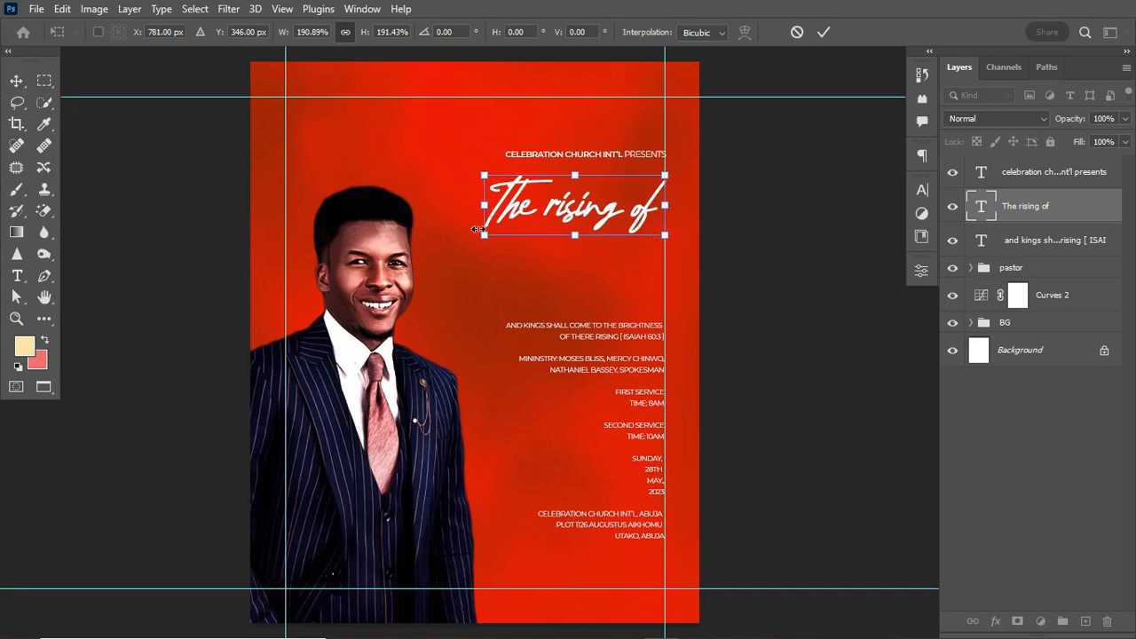
left_click_drag(484, 236, 505, 232)
key("Return")
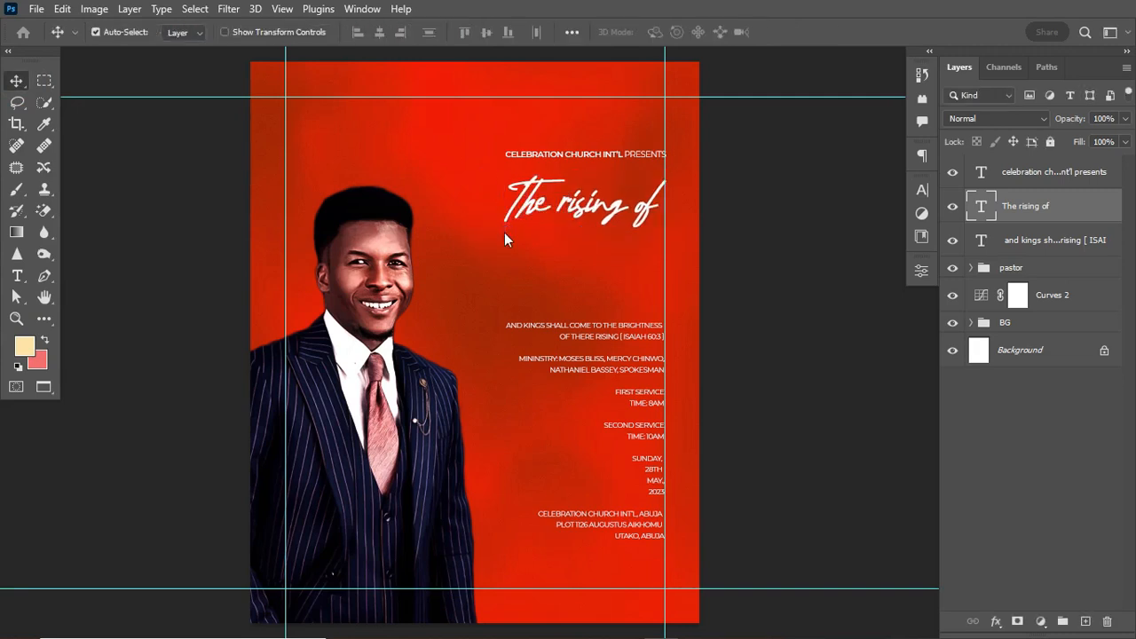
left_click(17, 254)
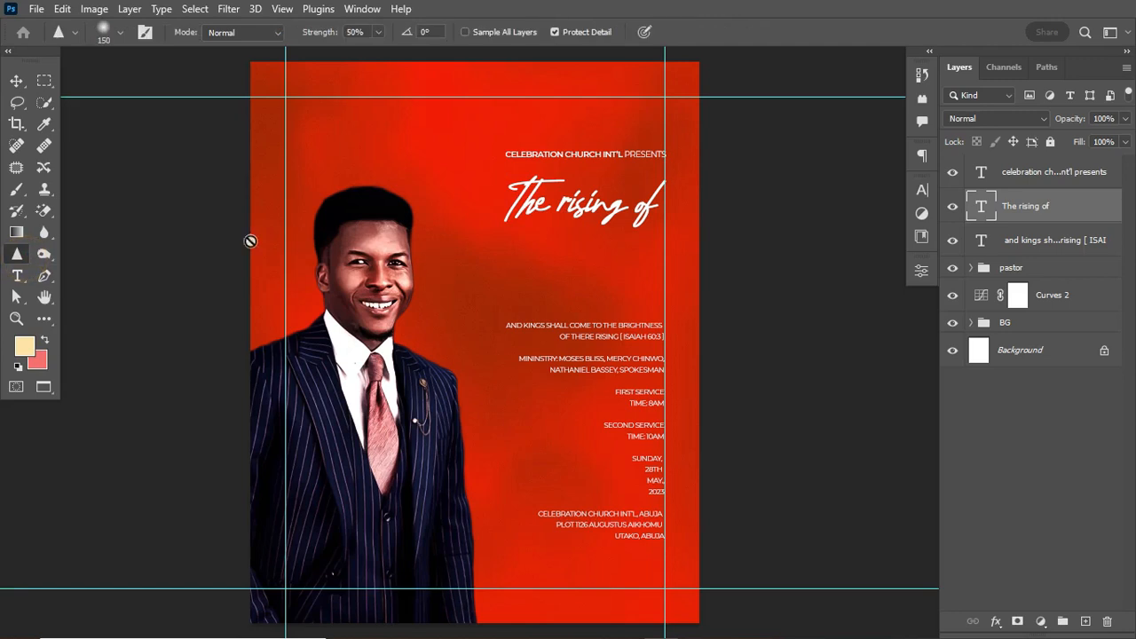
Add a new 'MEN' text layer set in the Harrington font.
left_click(17, 275)
left_click(477, 267)
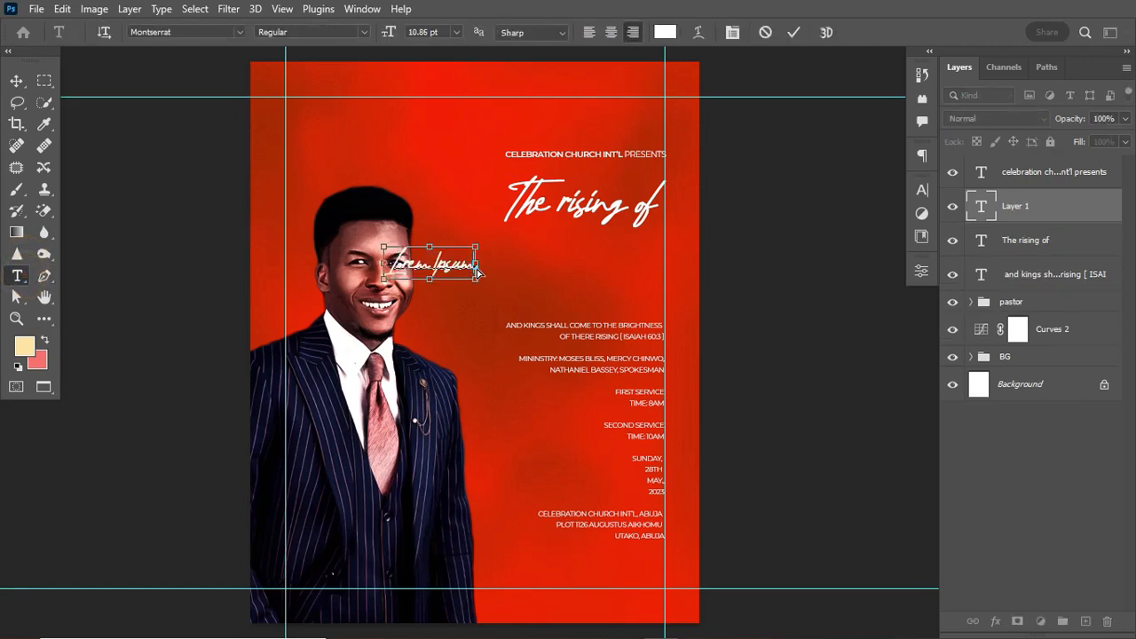
type("MEN")
key("ctrl+Return")
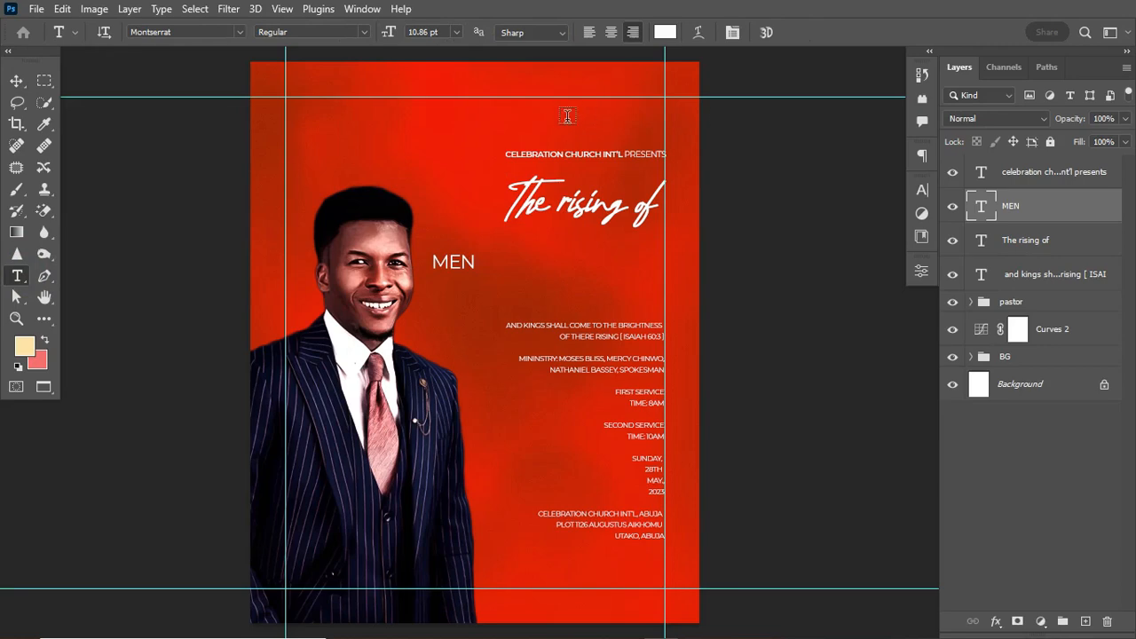
left_click(187, 32)
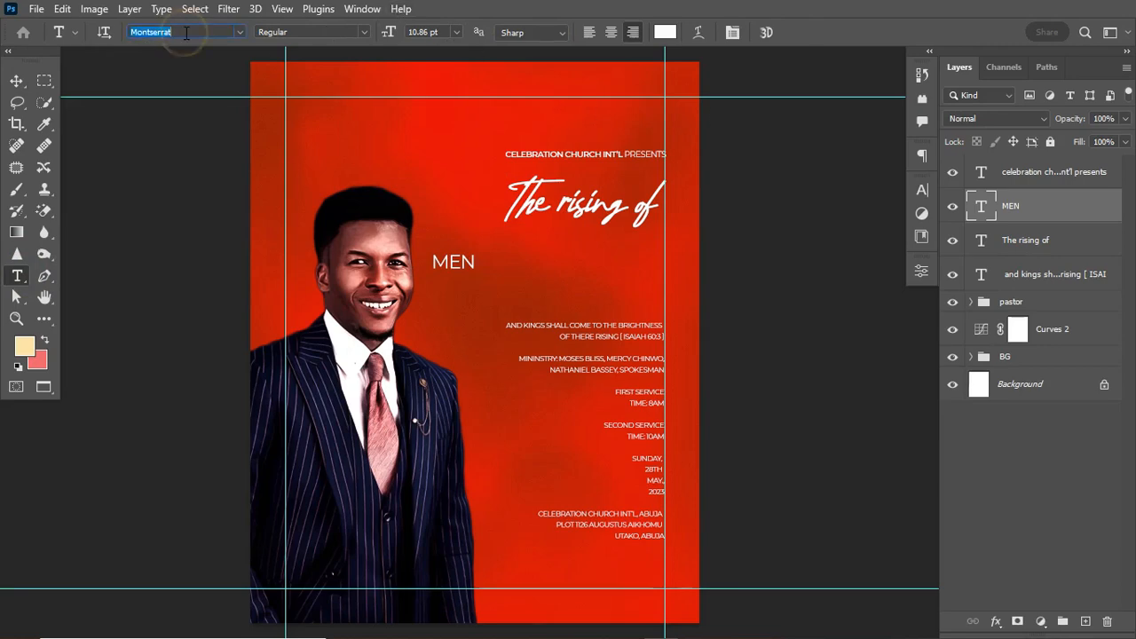
type("ha")
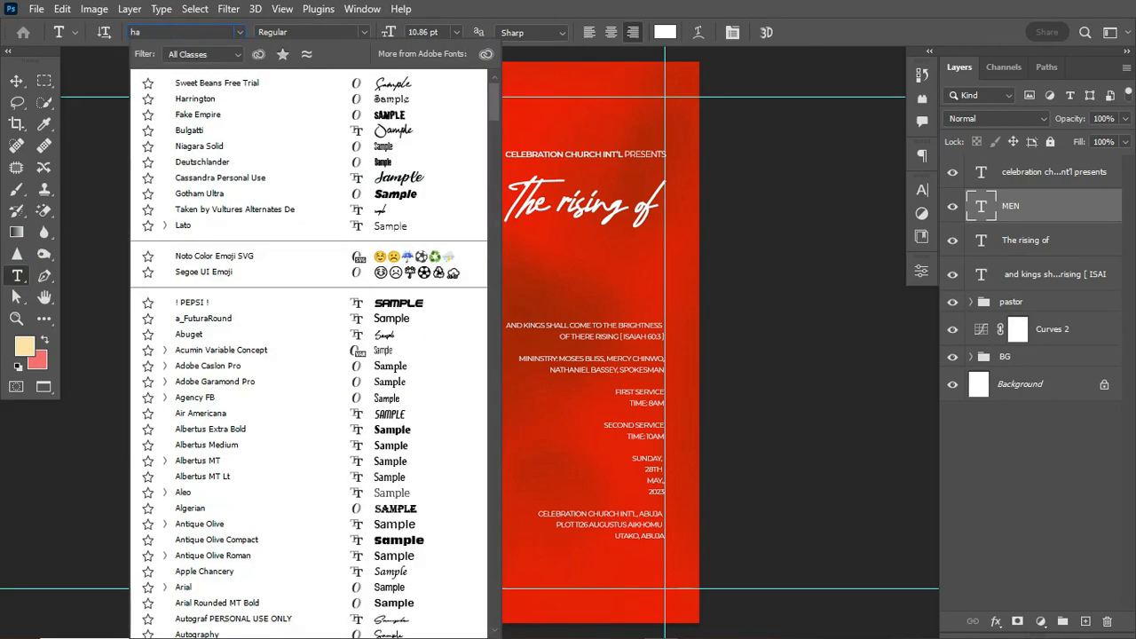
type("rrington")
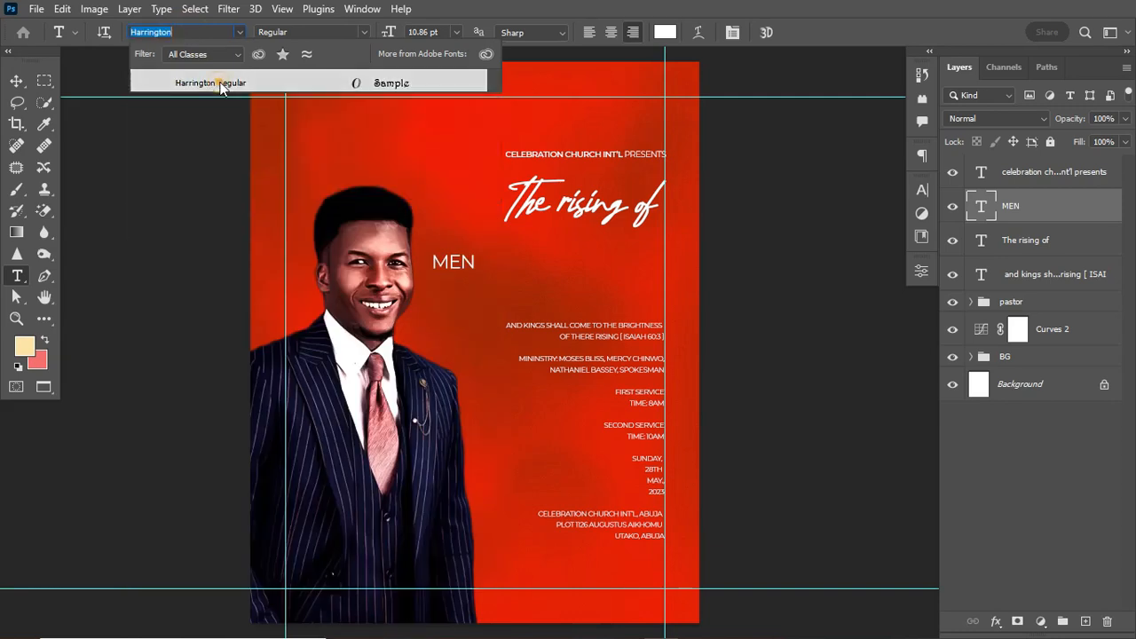
left_click(216, 81)
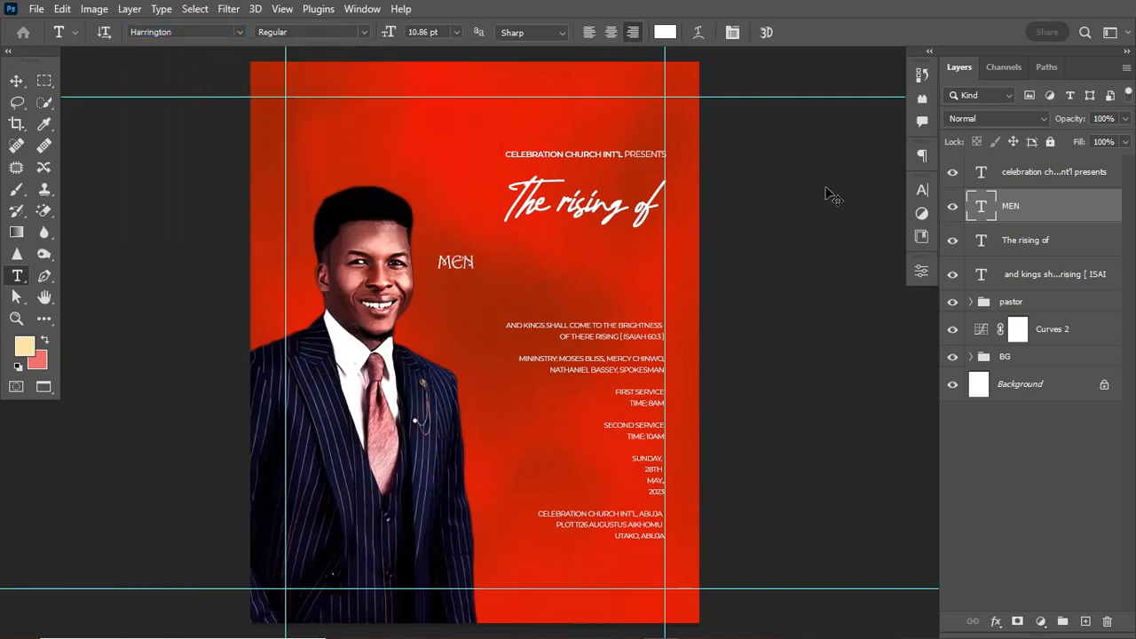
Enlarge MEN to about 71 pt and position it just beneath 'The rising of'.
key("ctrl+t")
left_click_drag(478, 274, 634, 353)
left_click_drag(646, 272, 684, 236)
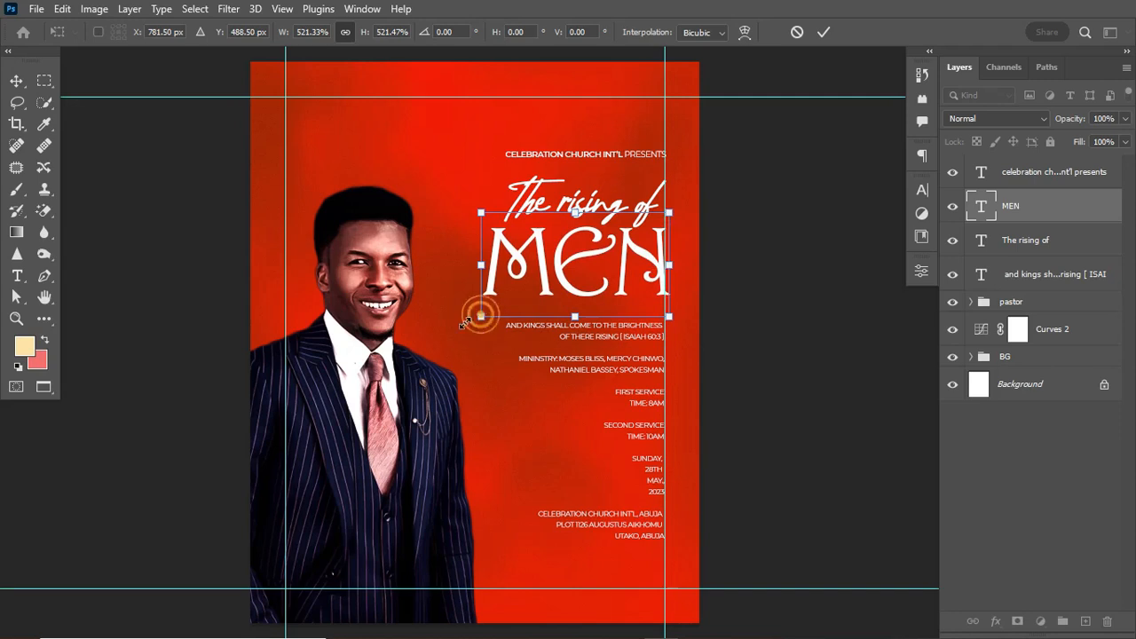
left_click_drag(482, 317, 428, 337)
left_click_drag(558, 279, 554, 255)
key("Return")
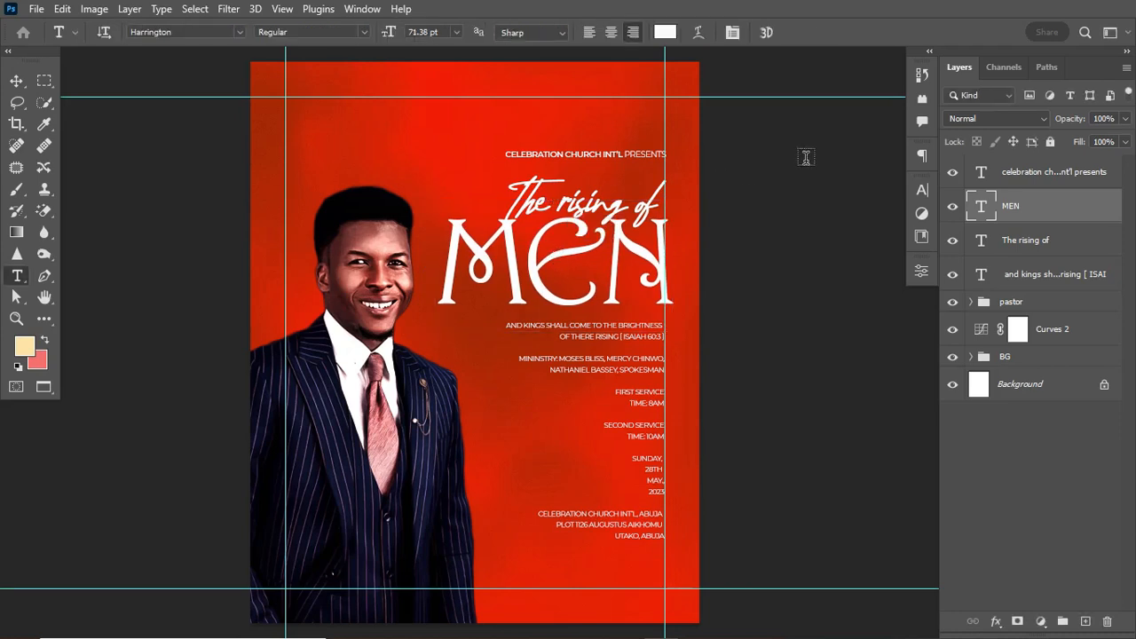
left_click(920, 189)
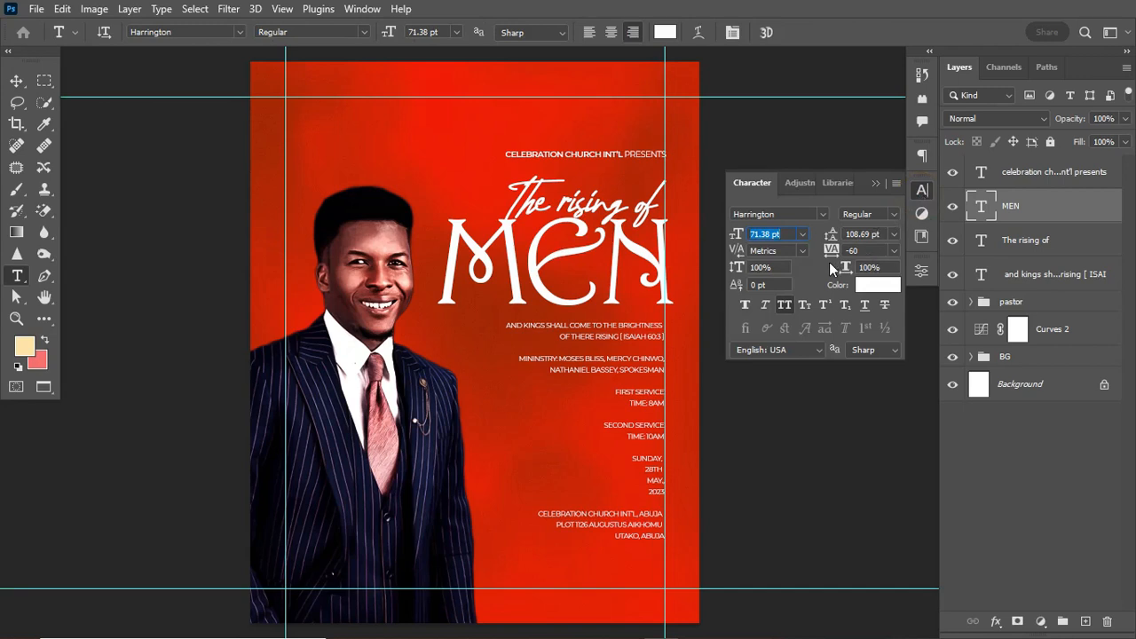
Tighten the letter spacing of MEN to -120 tracking.
left_click(363, 8)
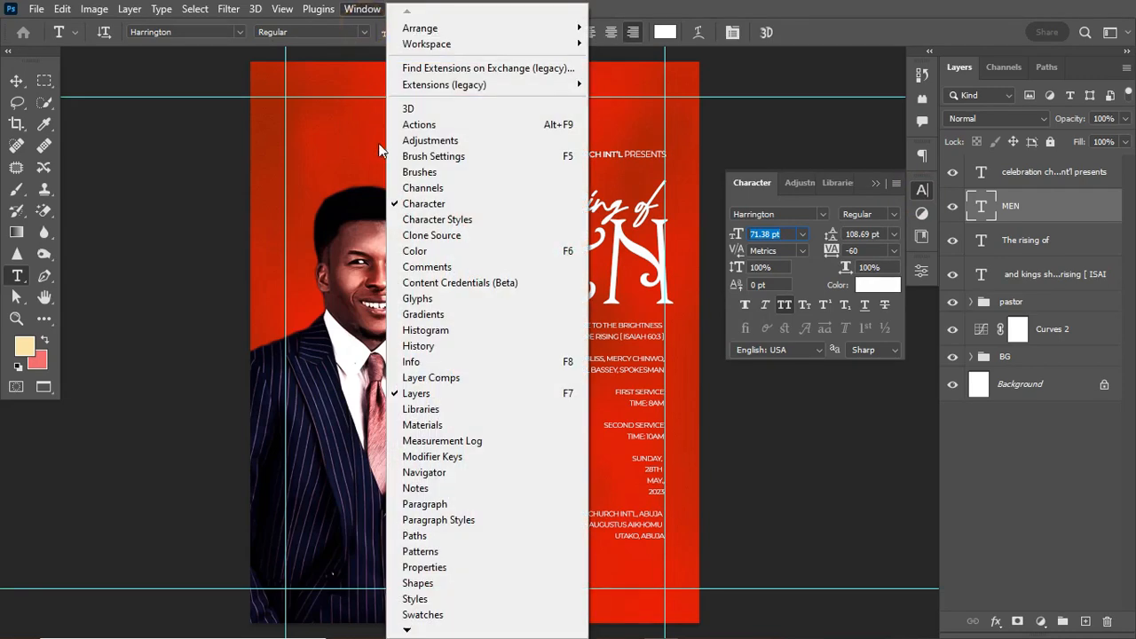
left_click_drag(838, 253, 831, 251)
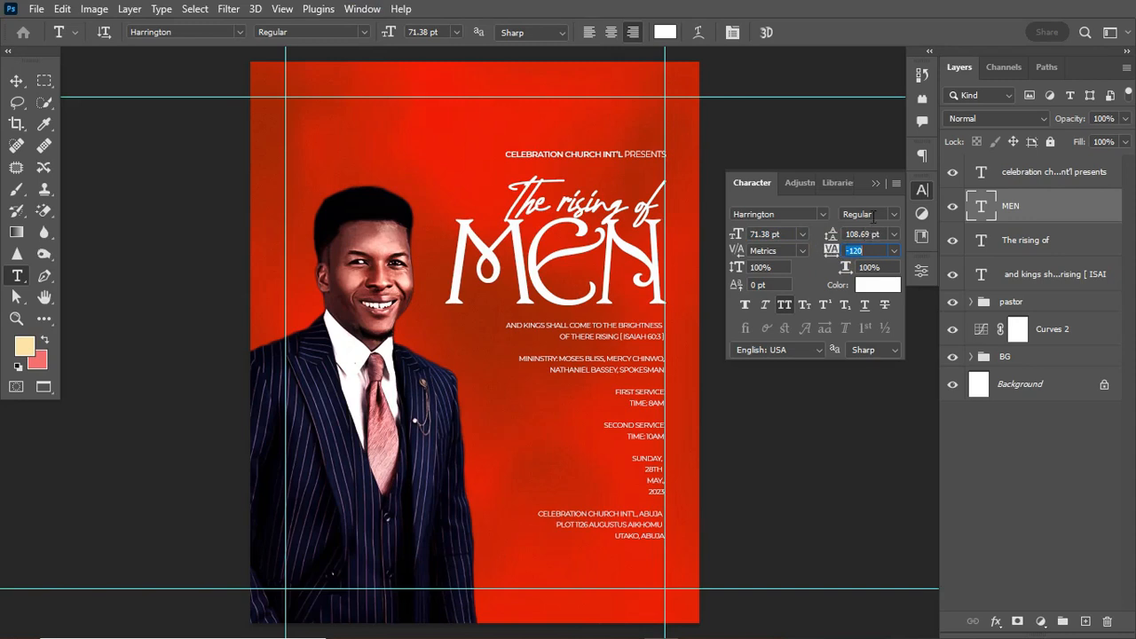
left_click(922, 189)
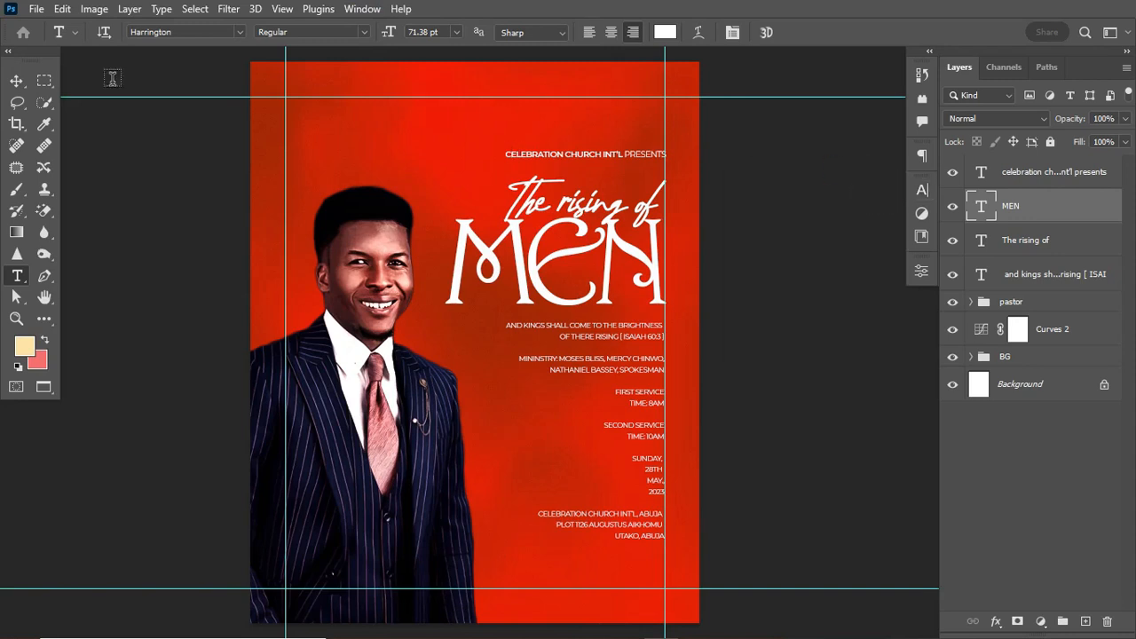
left_click(25, 81)
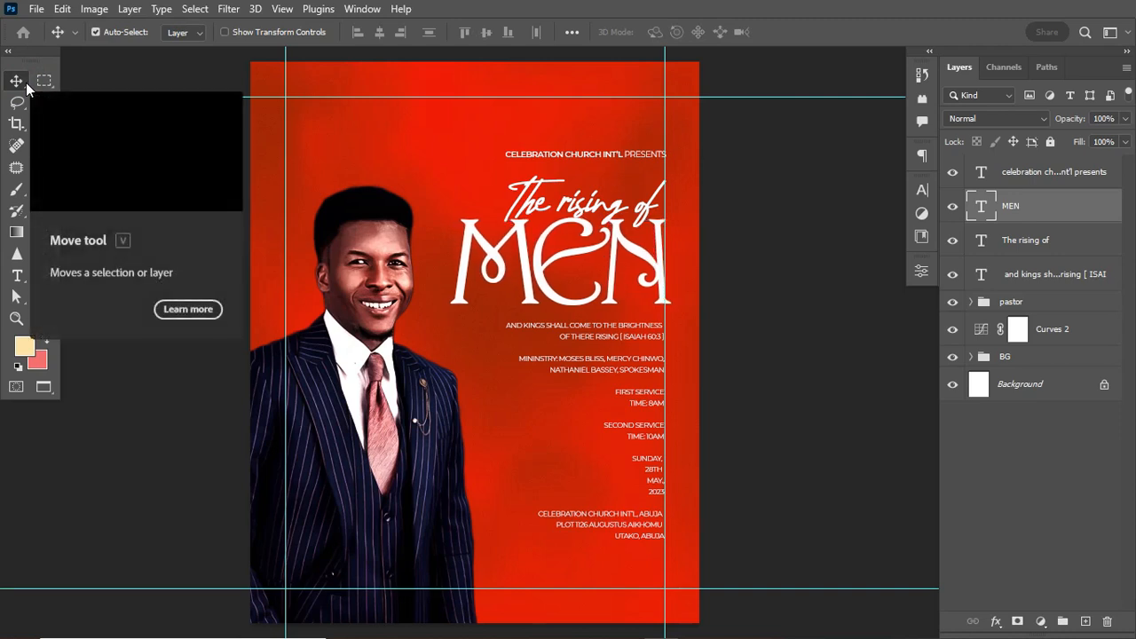
Recolour both MEN and 'The rising of' cream (fde3a5) using the eyedropper.
left_click(921, 192)
left_click(870, 290)
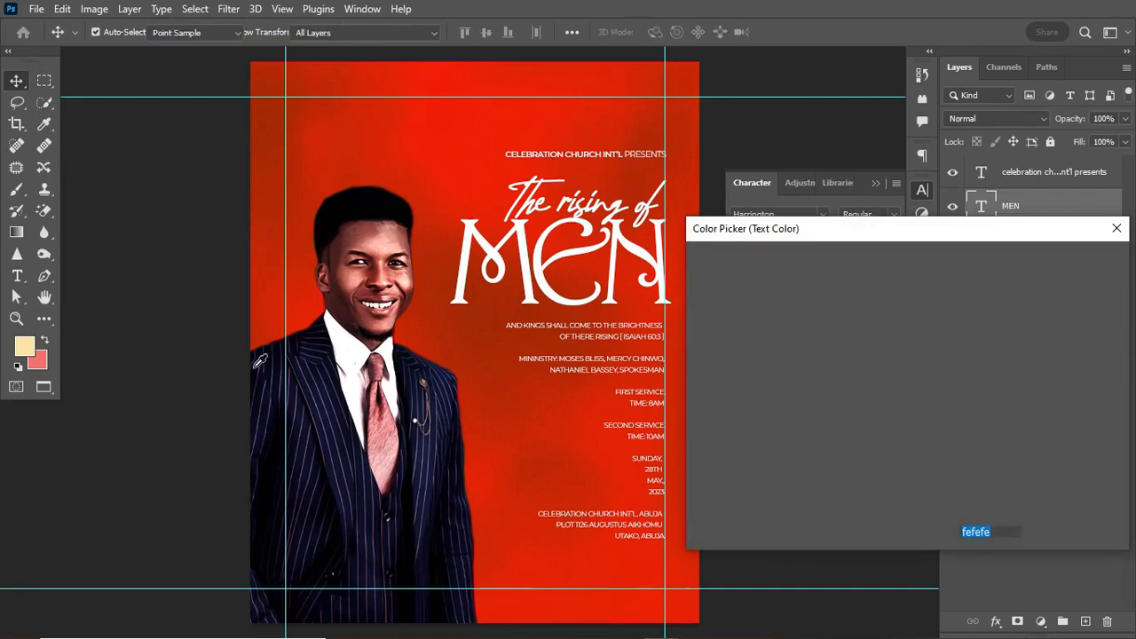
left_click(24, 346)
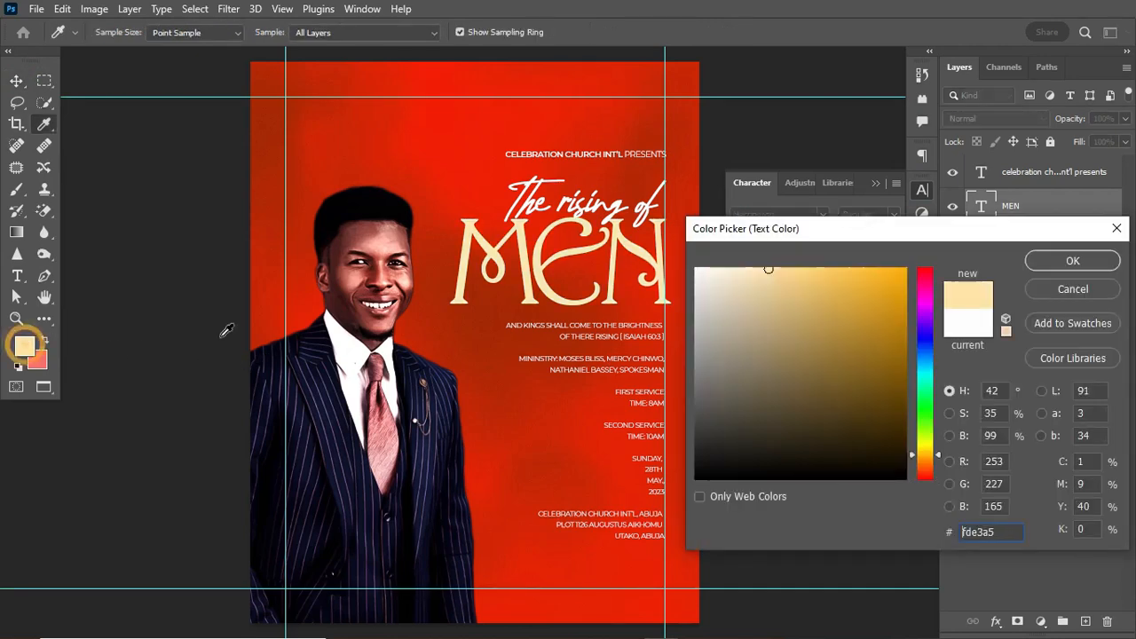
left_click(1072, 261)
left_click(1036, 238)
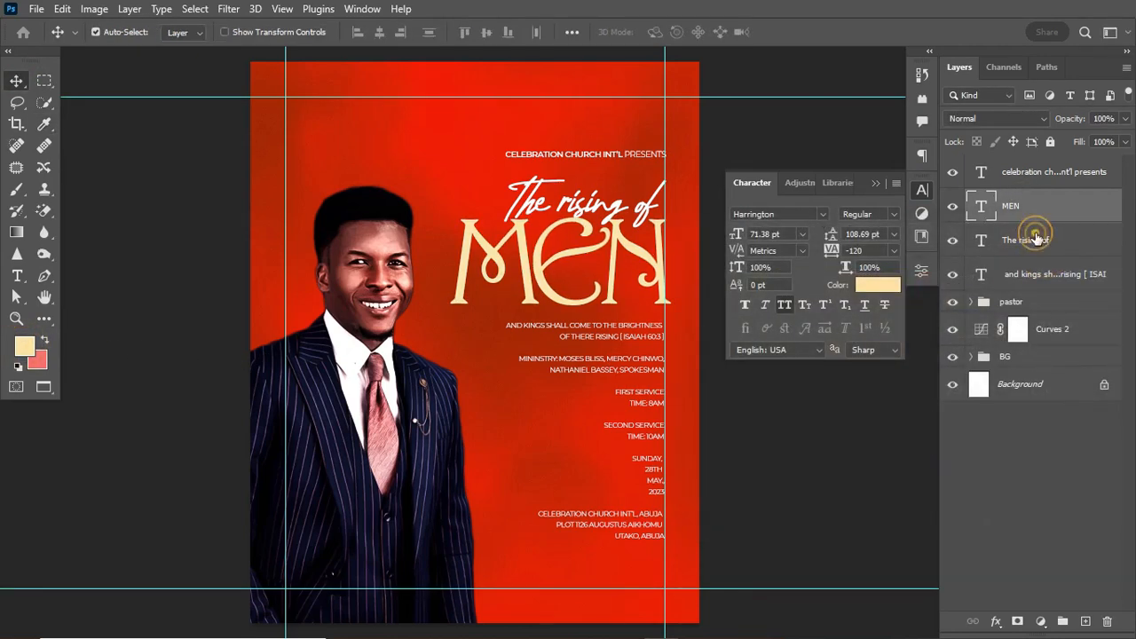
left_click(877, 284)
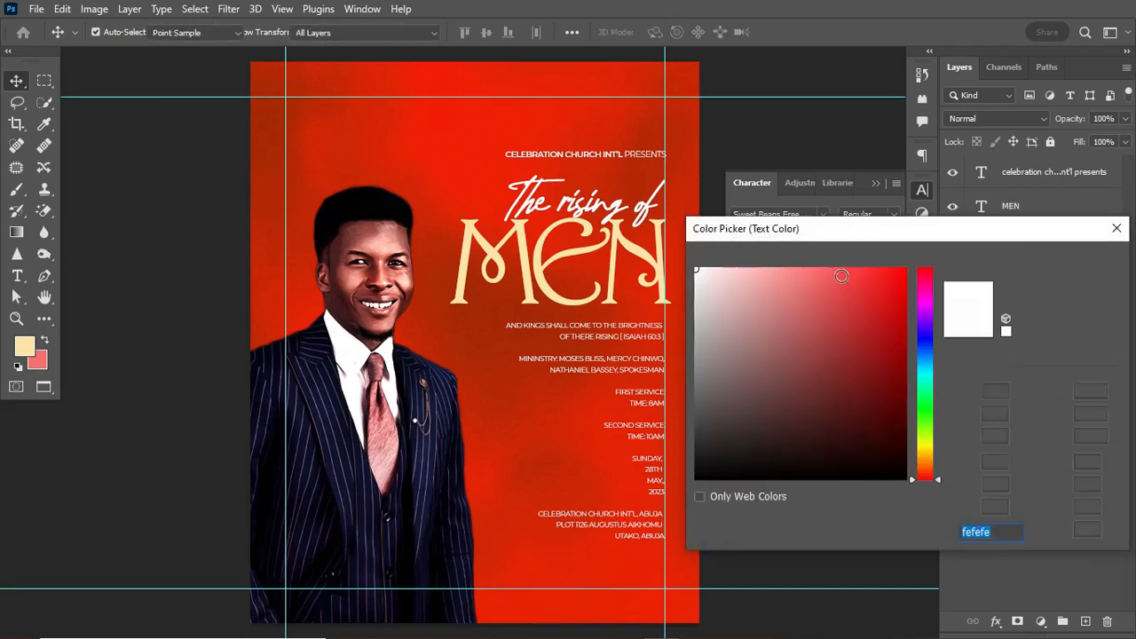
left_click(24, 346)
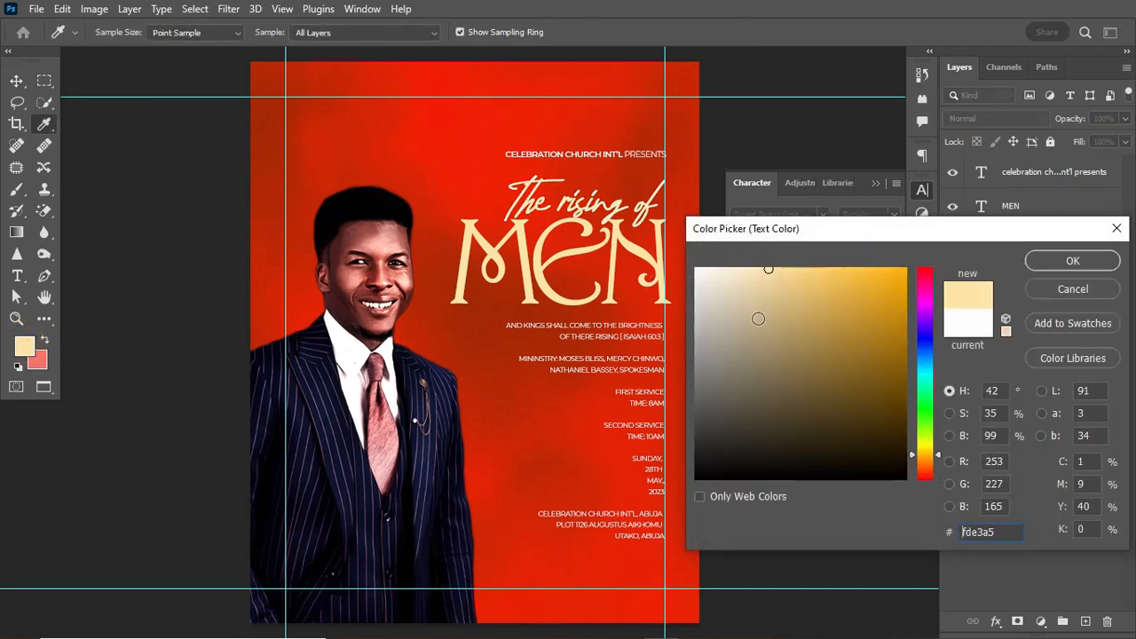
left_click(1001, 530)
left_click(1103, 258)
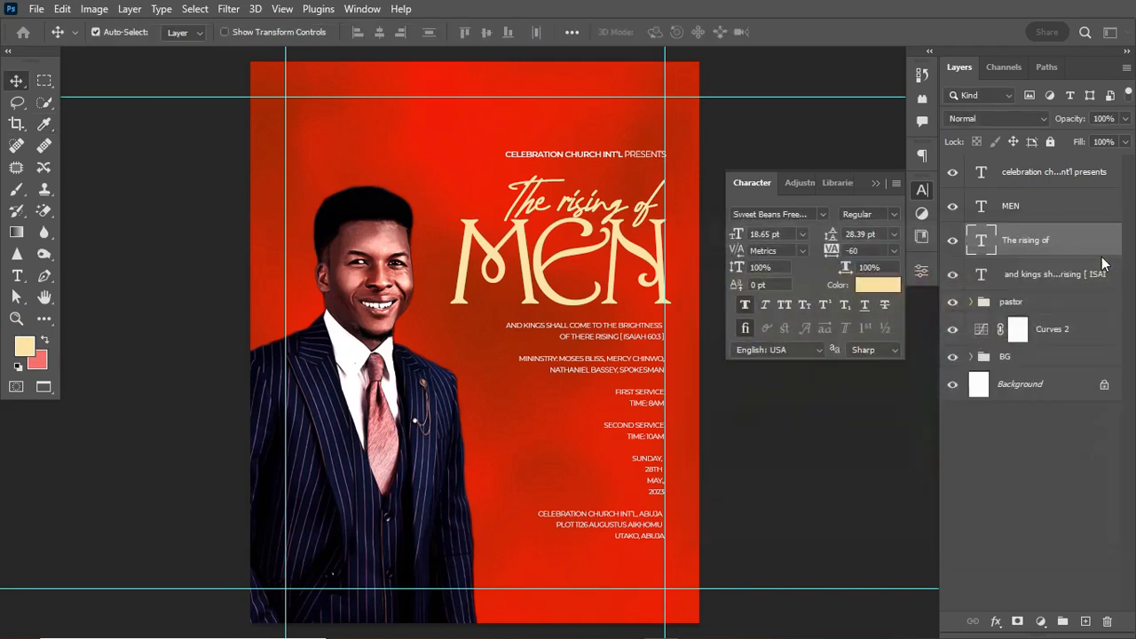
Enlarge the Isaiah 60:3 verse text layer with Free Transform.
left_click(878, 183)
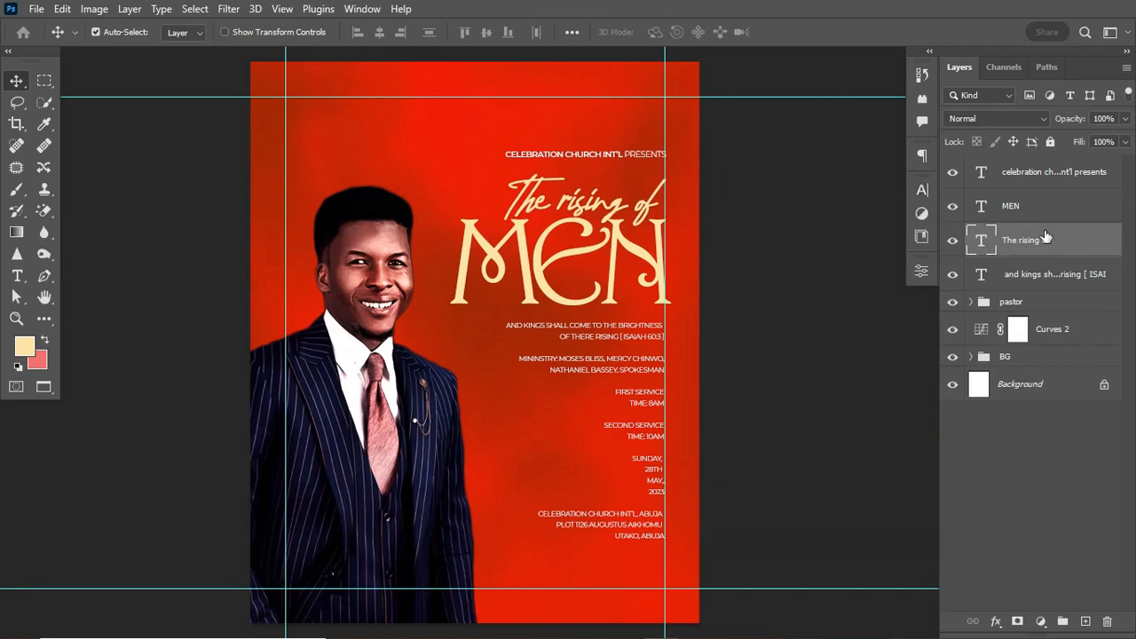
key("t")
key("v")
key("ctrl+t")
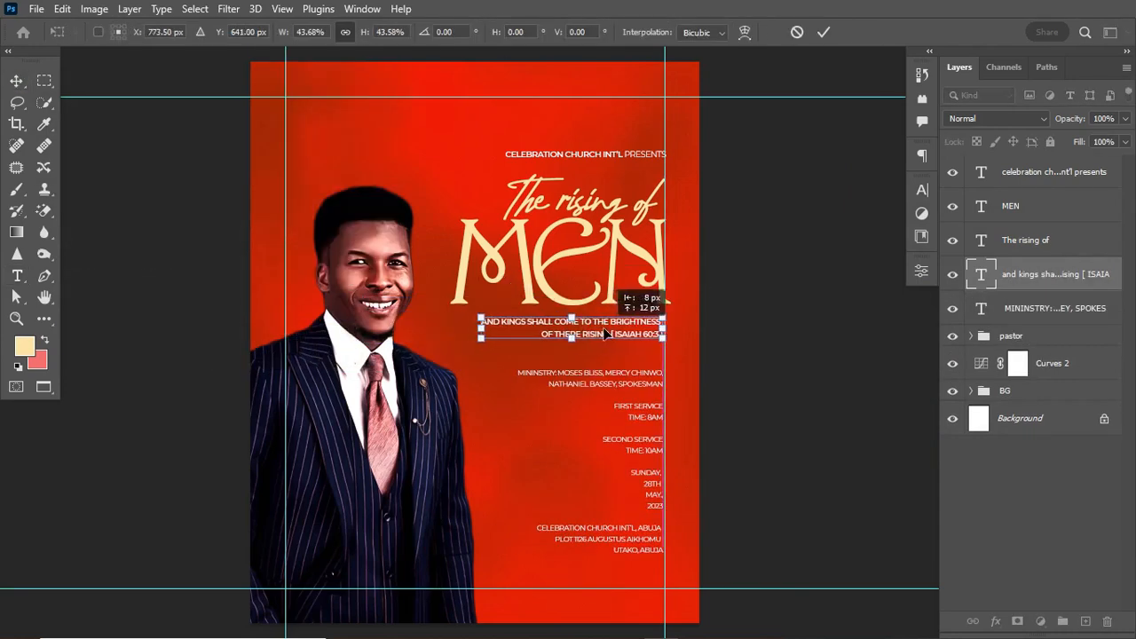
key("Return")
double_click(675, 328)
key("ctrl+t")
Transform the church header text layer and commit the change.
key("ctrl+t")
double_click(586, 154)
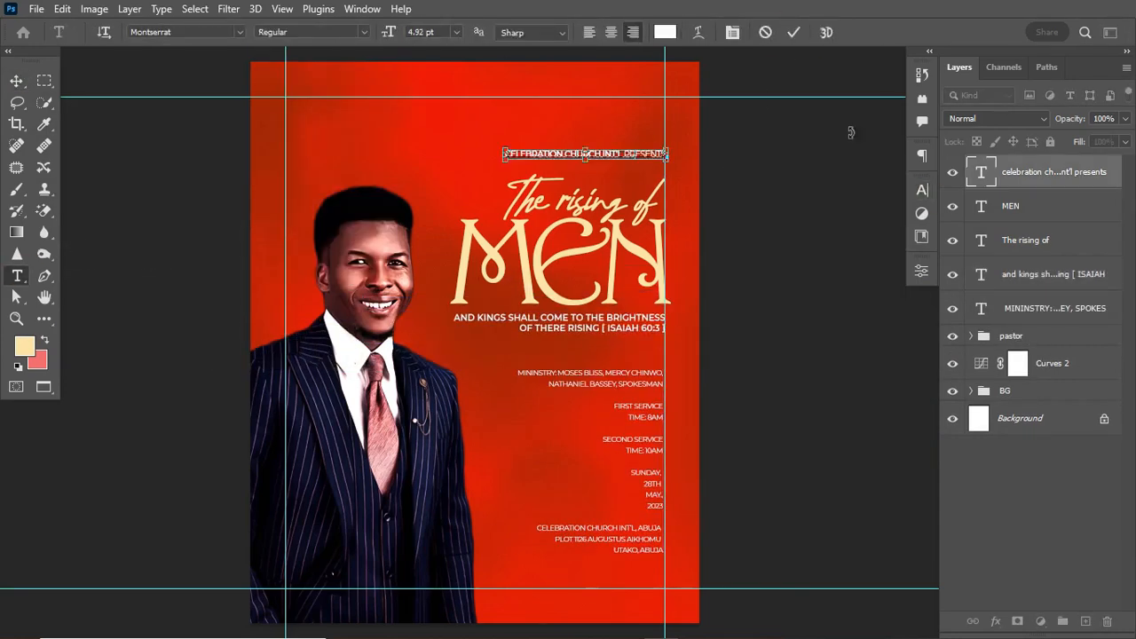
key("ctrl+t")
key("Return")
Enlarge the ministry credits text and make the ministers' names bold.
key("ctrl+t")
key("ctrl+t")
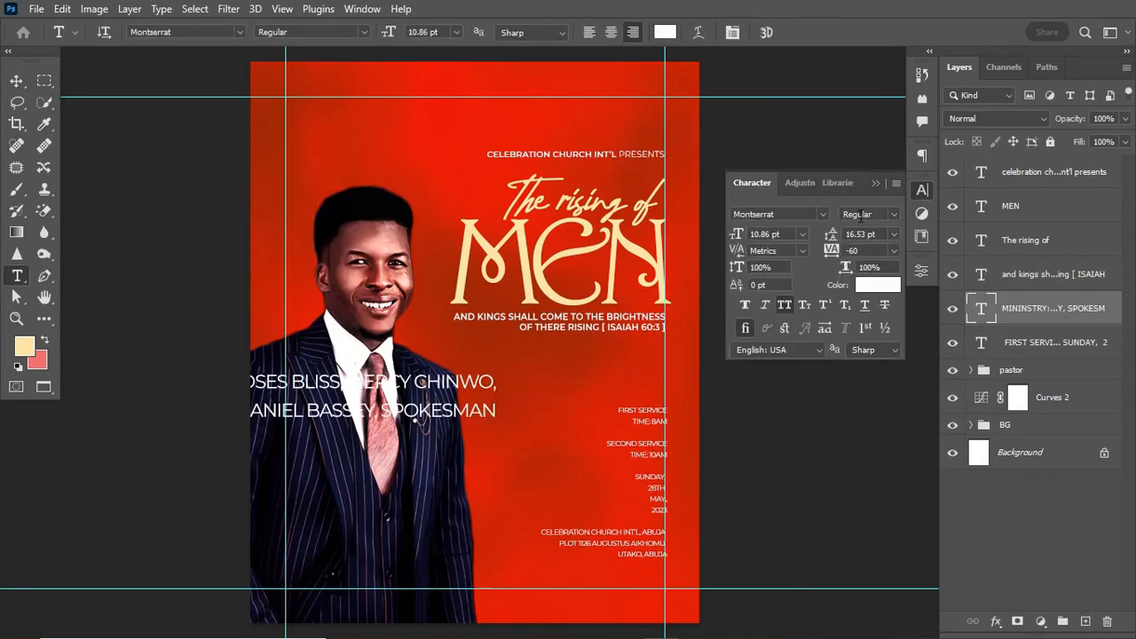
key("ctrl+t")
key("Return")
left_click(922, 190)
left_click(848, 254)
type("0")
left_click(897, 215)
left_click(874, 394)
Hide the guides and nudge the ministry credits down slightly with the Move tool.
left_click(16, 80)
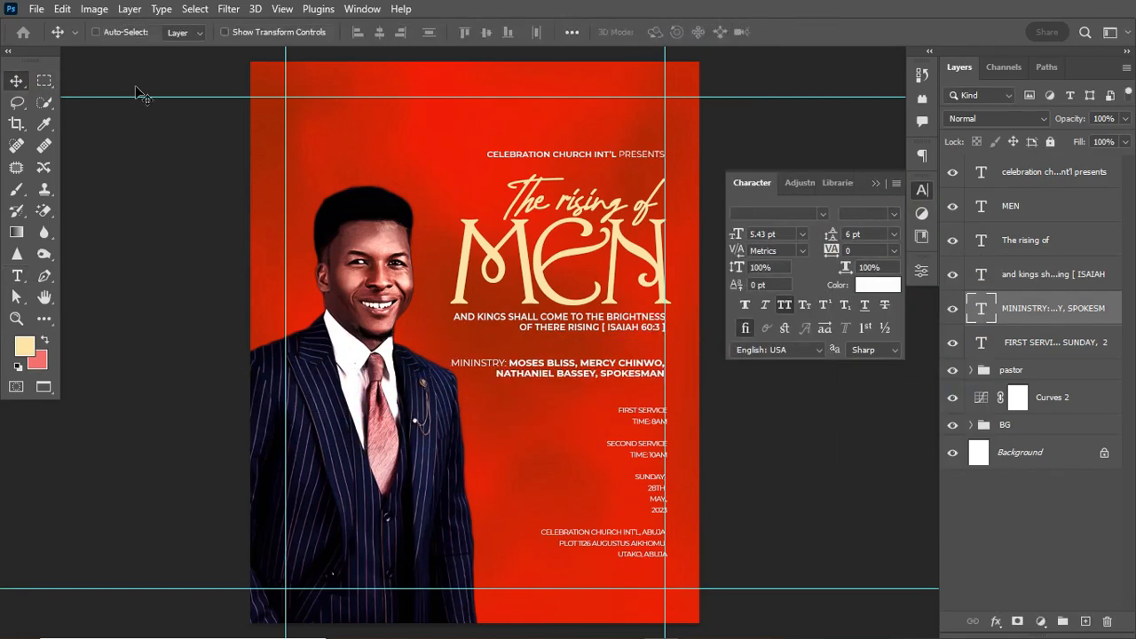
key("ctrl+;")
key("Down")
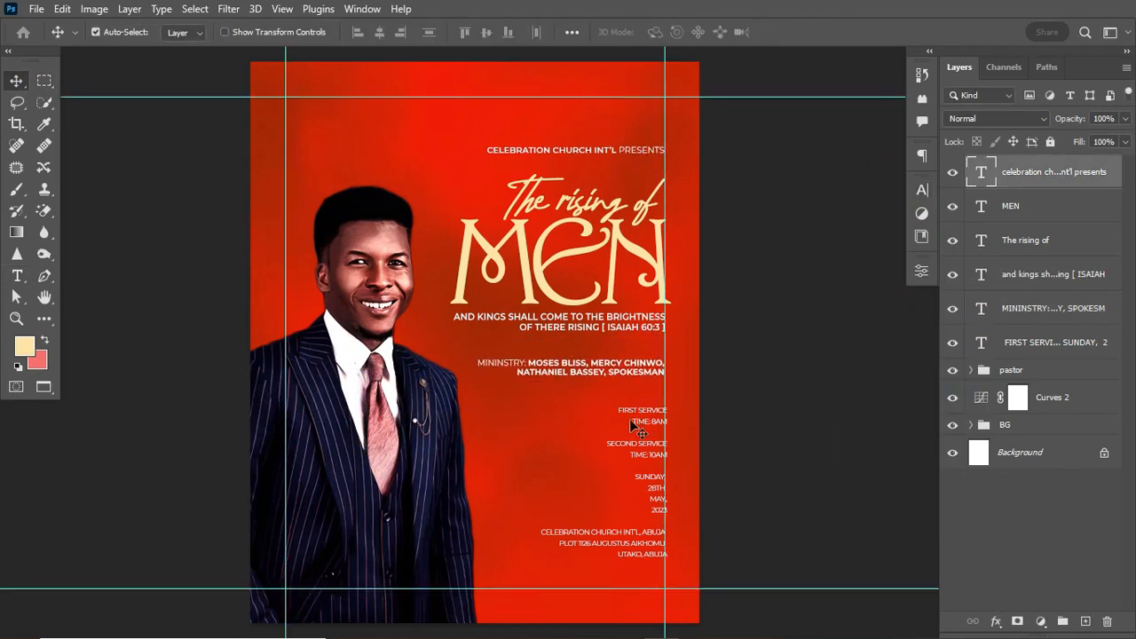
Move the service times and address block left, then draw a rectangle beside it.
left_click_drag(636, 458, 456, 479)
left_click(17, 276)
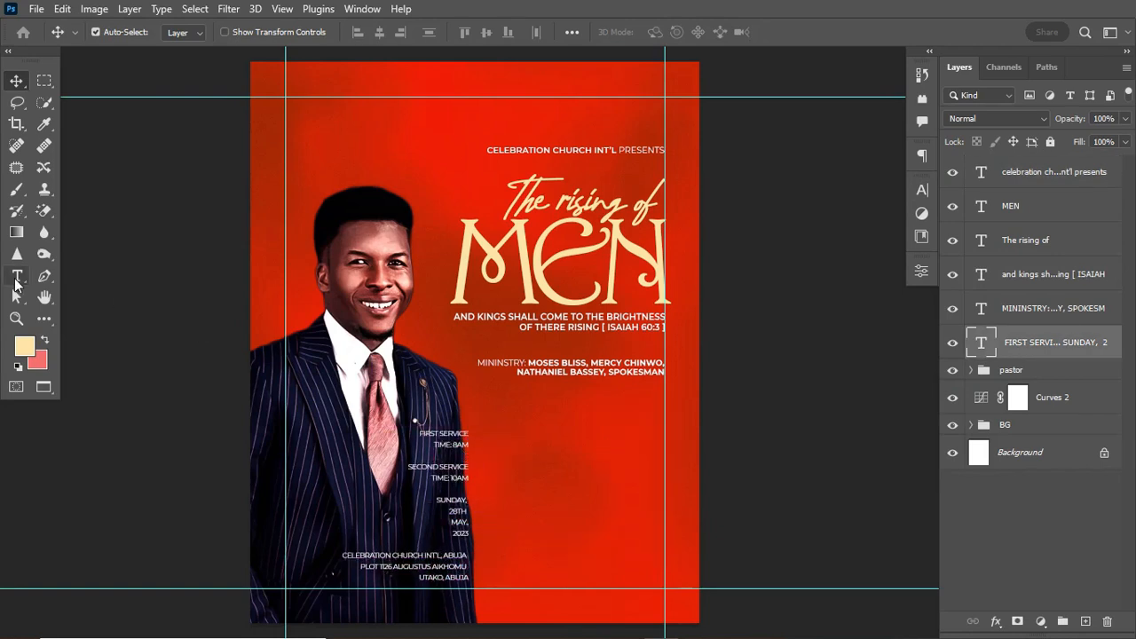
left_click(45, 322)
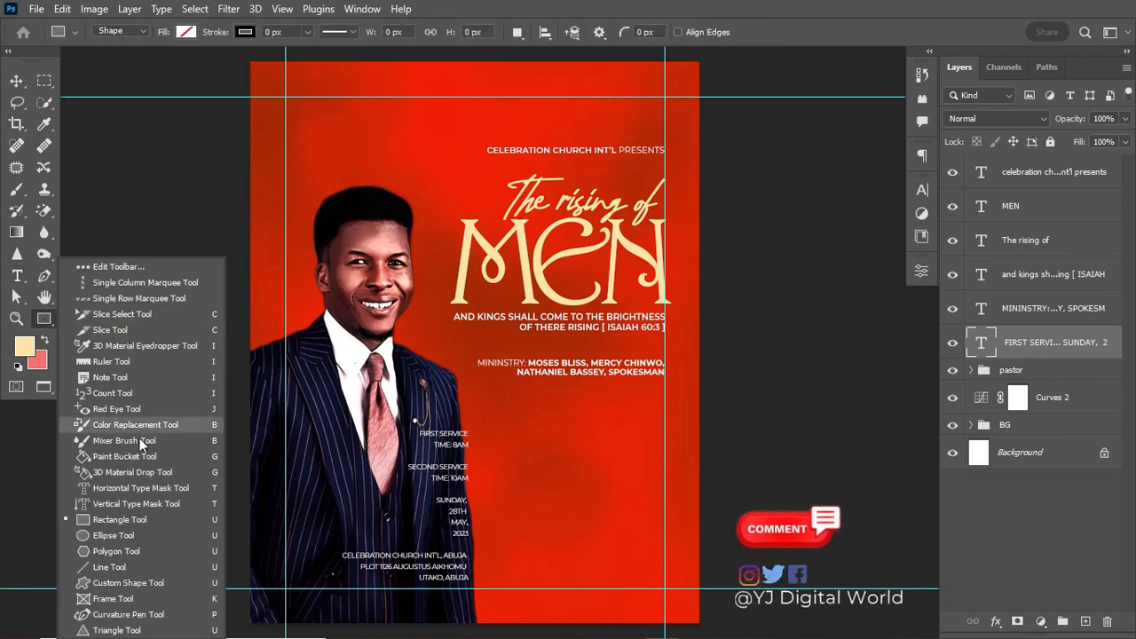
left_click(122, 524)
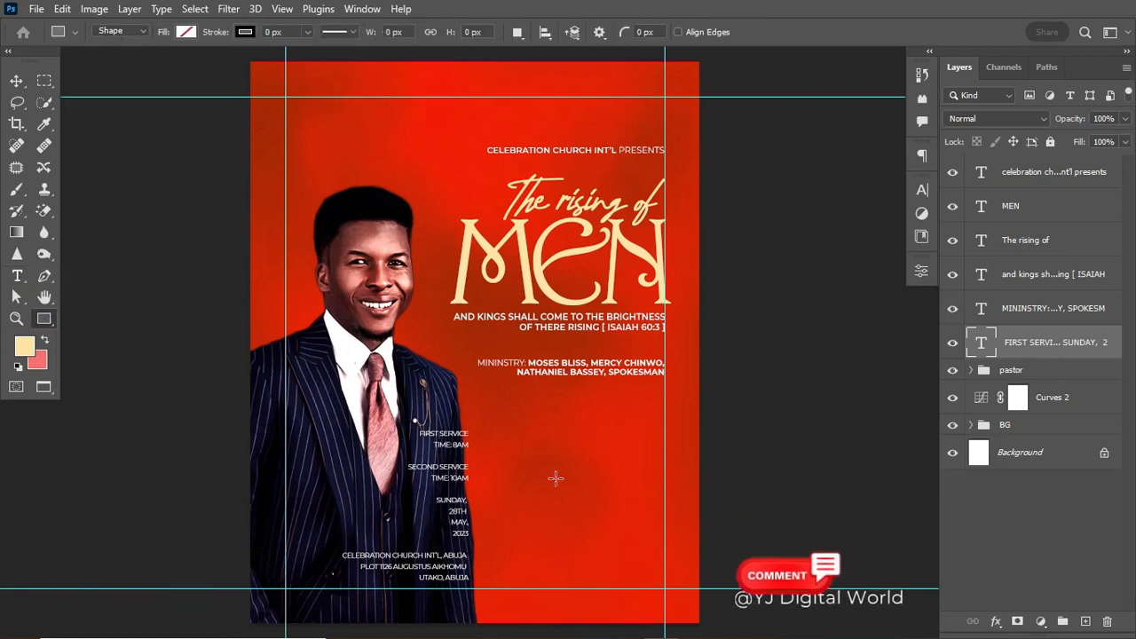
left_click_drag(498, 411, 665, 487)
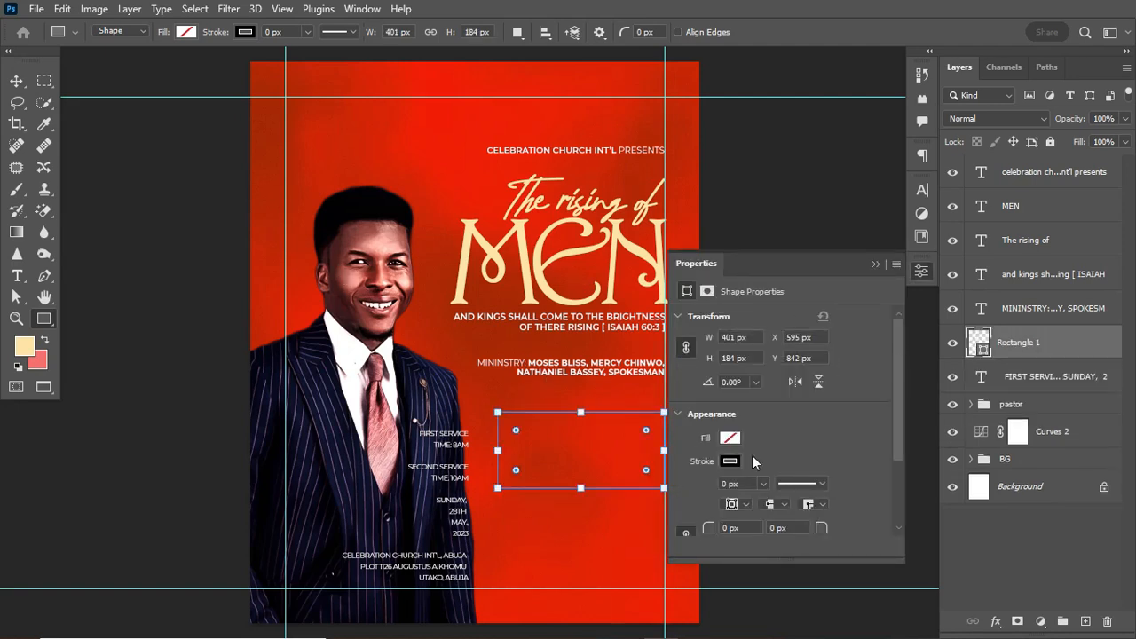
Set the rectangle's fill to coral red #de4236.
left_click(729, 438)
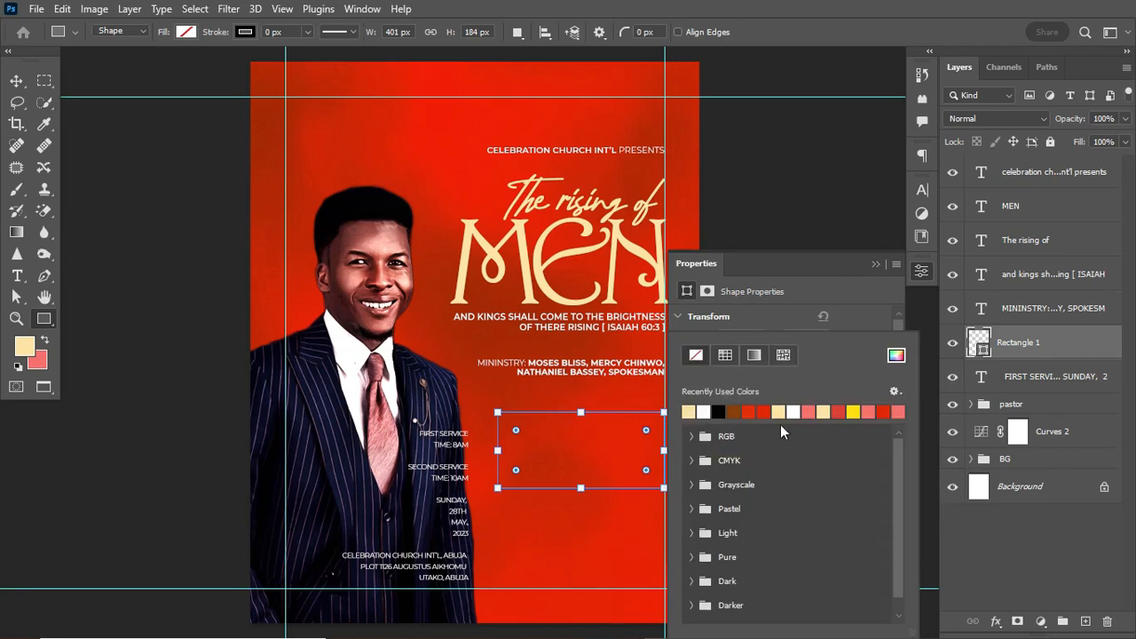
left_click(839, 411)
left_click(896, 355)
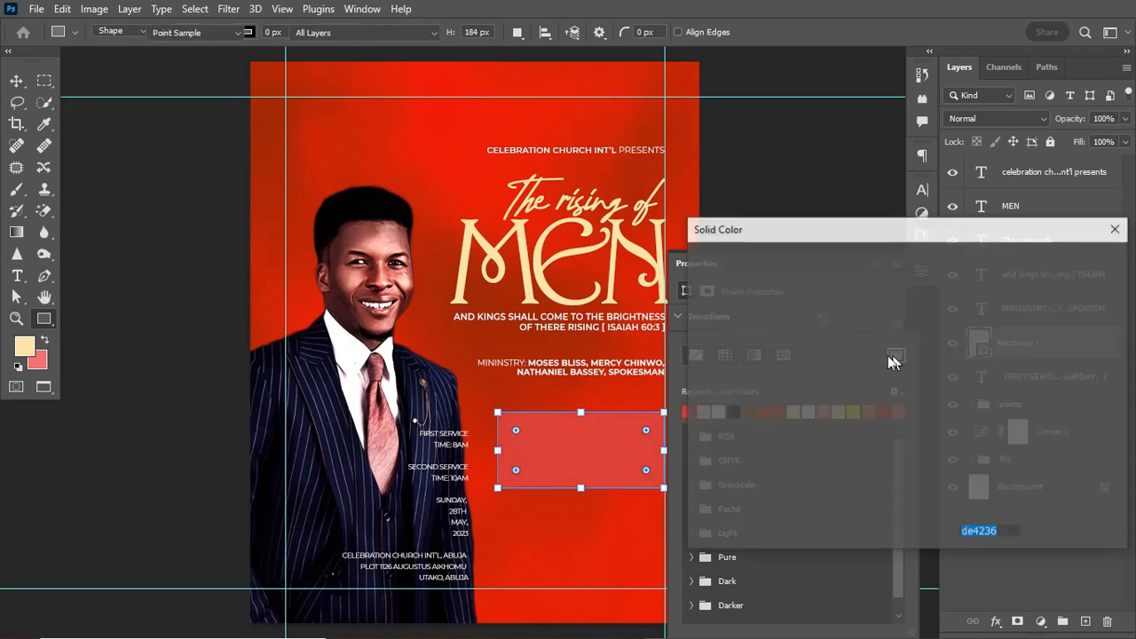
left_click(1002, 532)
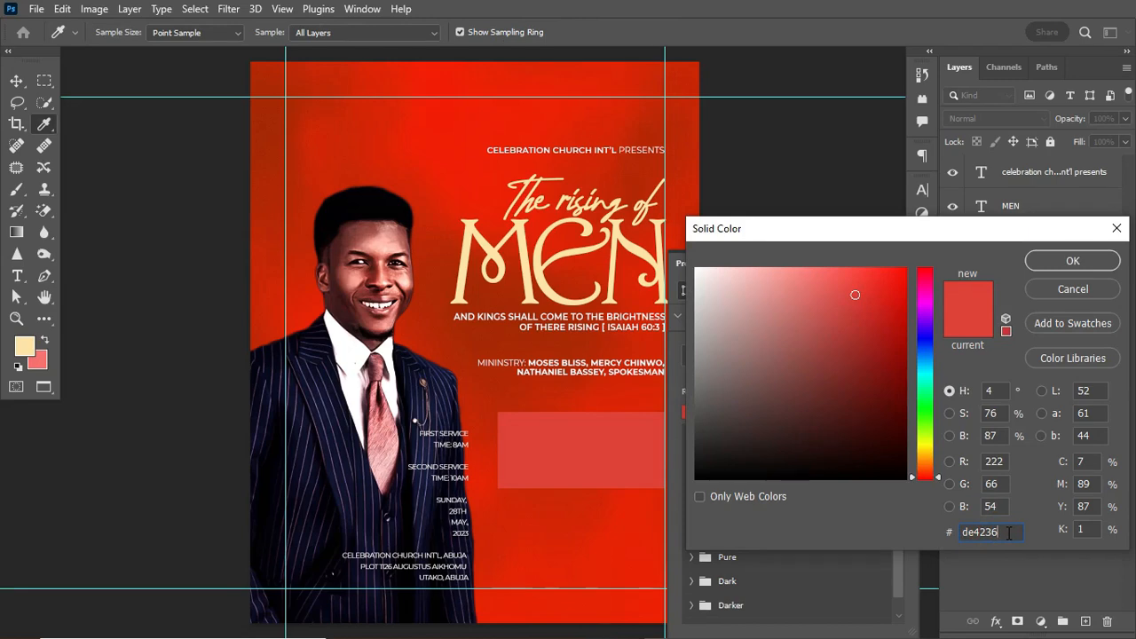
left_click(1071, 259)
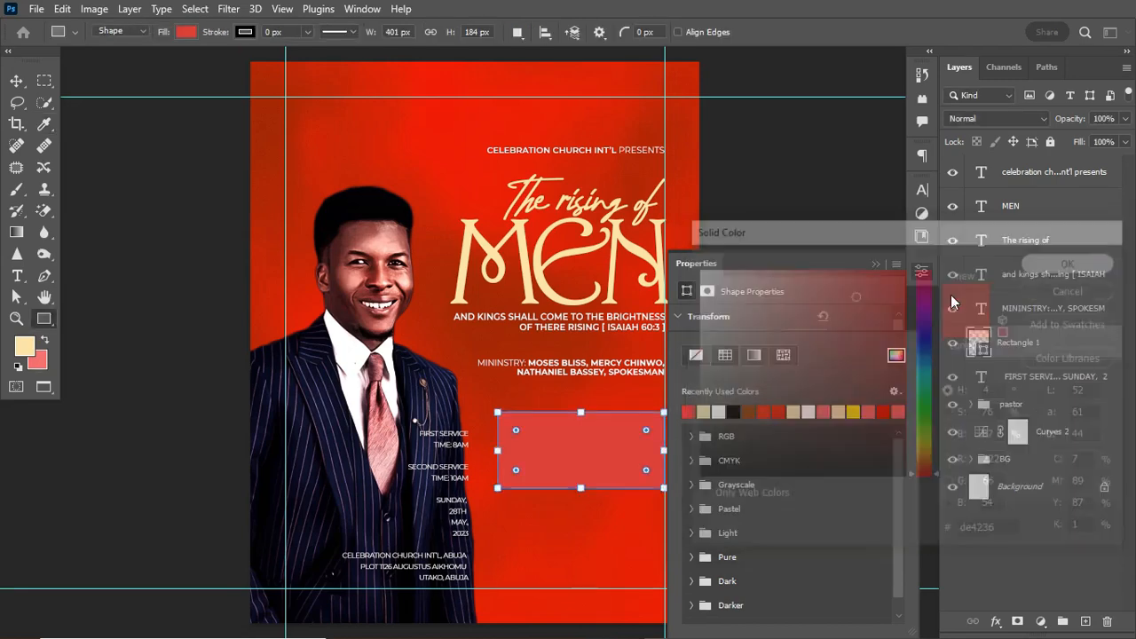
left_click(874, 264)
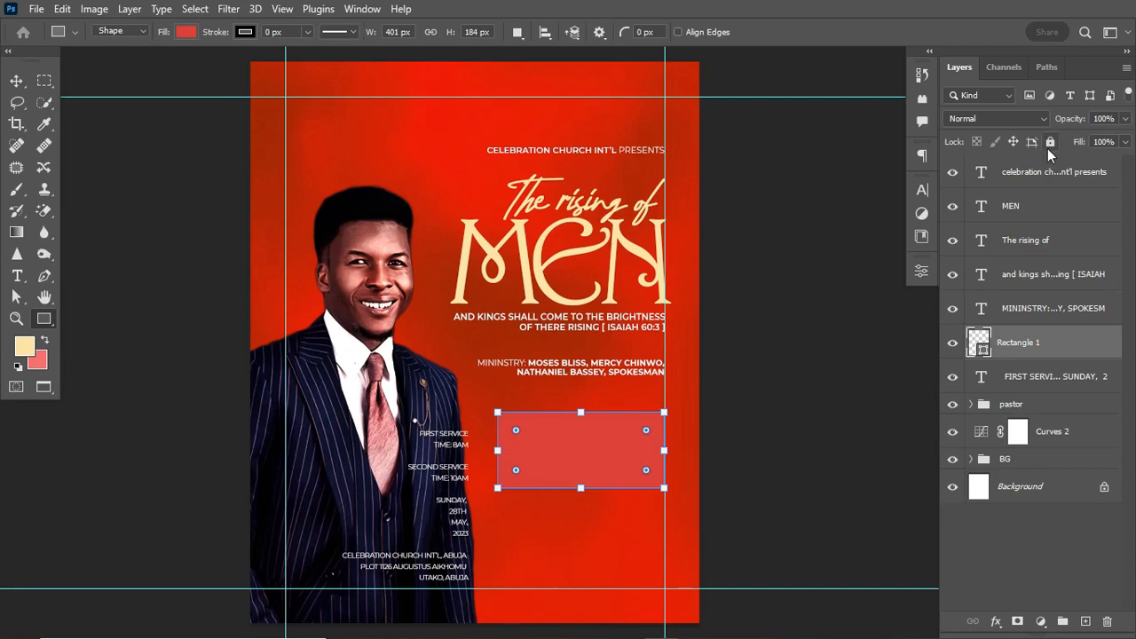
Set Rectangle 1's blend mode to Color Burn.
left_click(1039, 118)
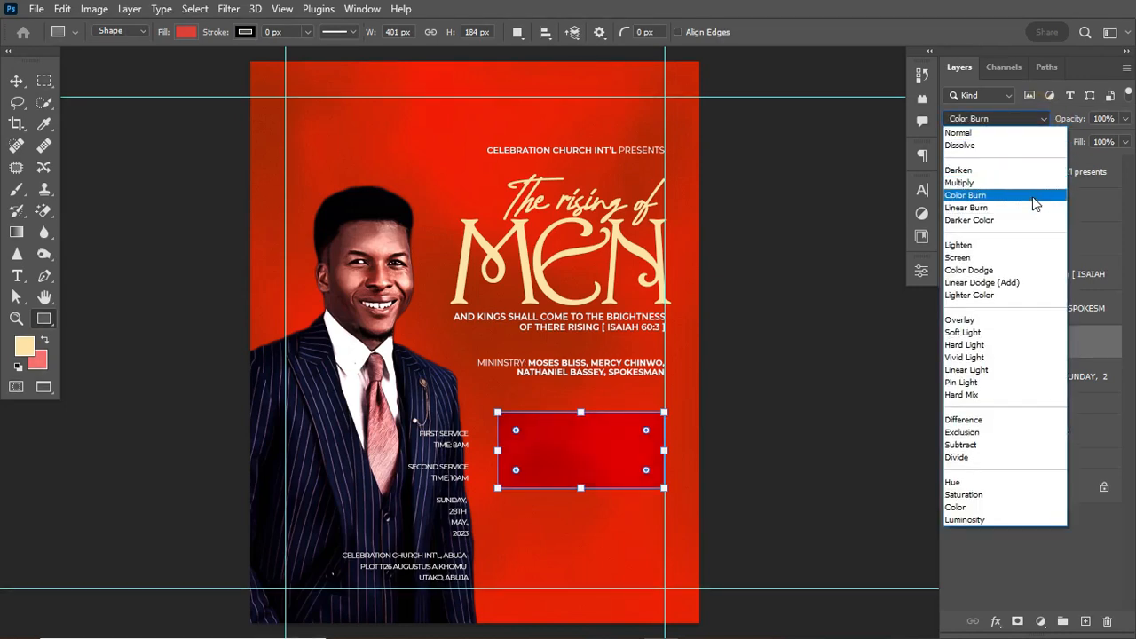
left_click(1035, 196)
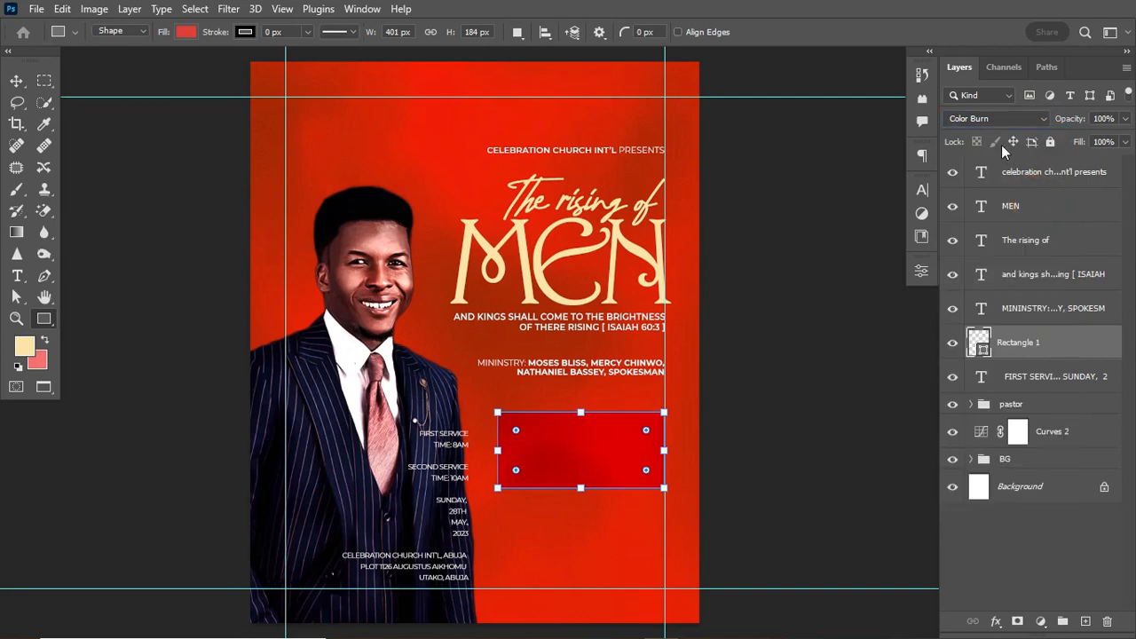
left_click(1082, 357)
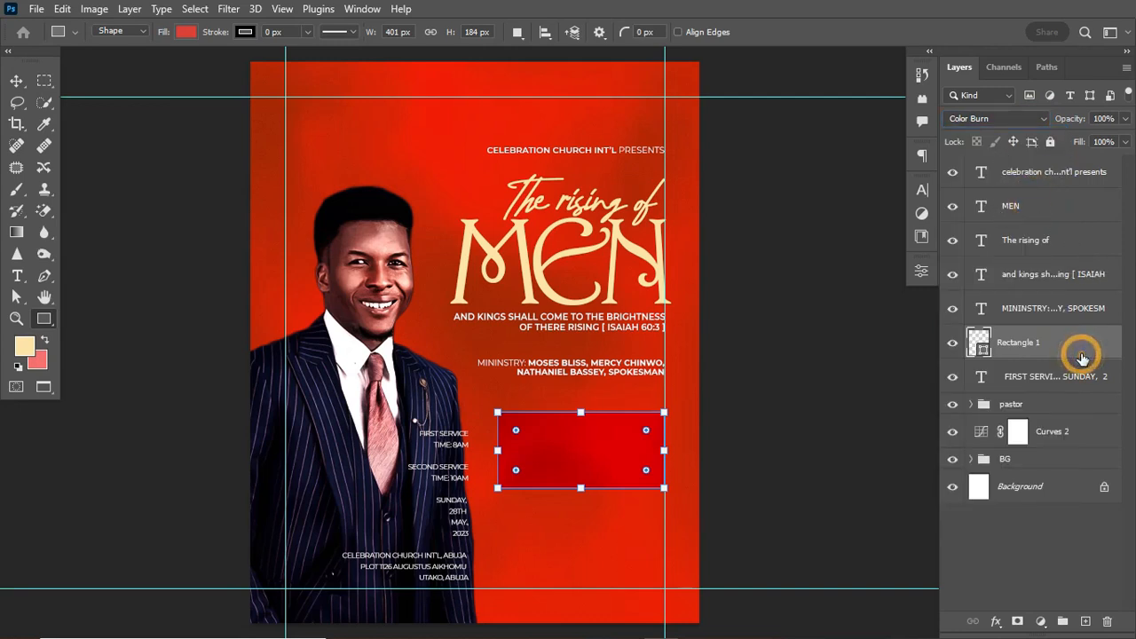
left_click(17, 80)
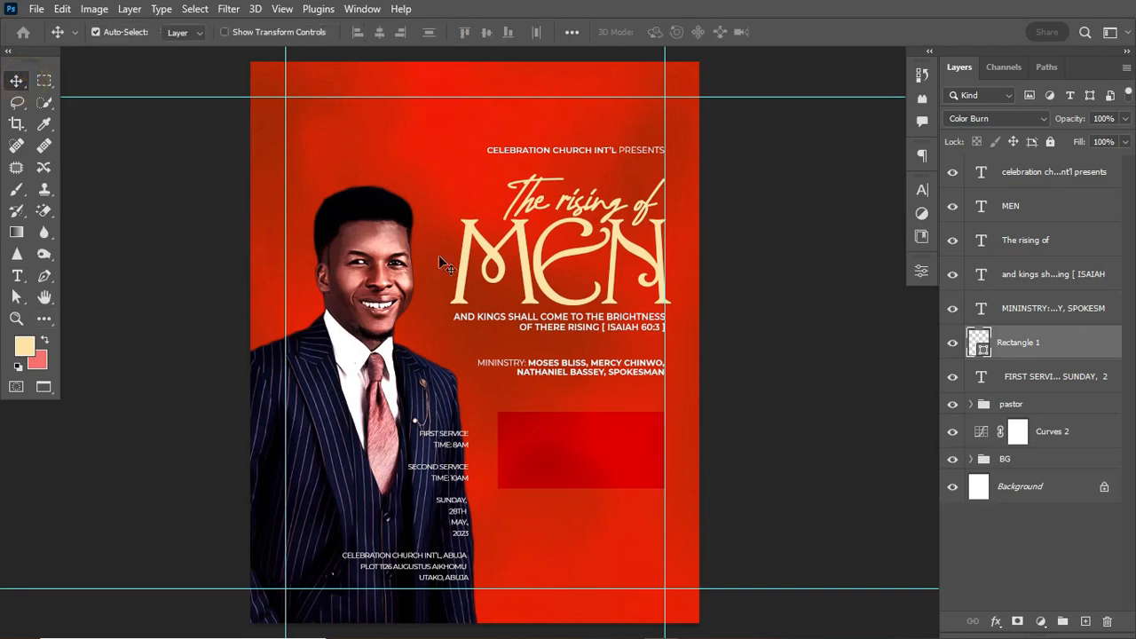
left_click(1102, 335)
Add a faint drop shadow at 7% opacity to Rectangle 1.
double_click(1086, 350)
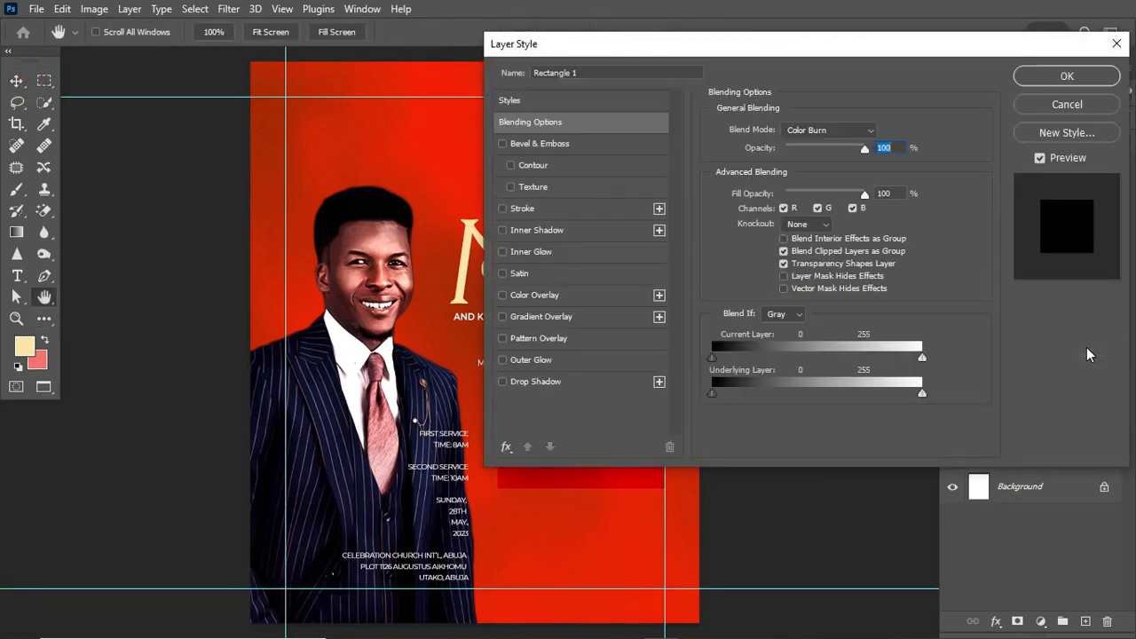
key("Escape")
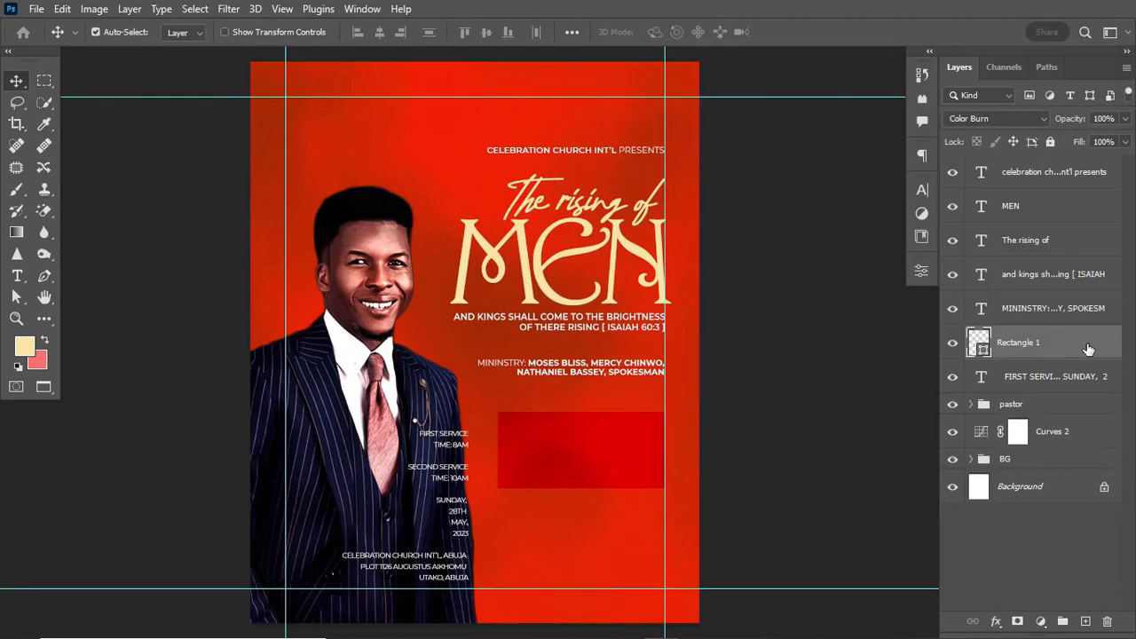
left_click(1089, 349)
double_click(1088, 349)
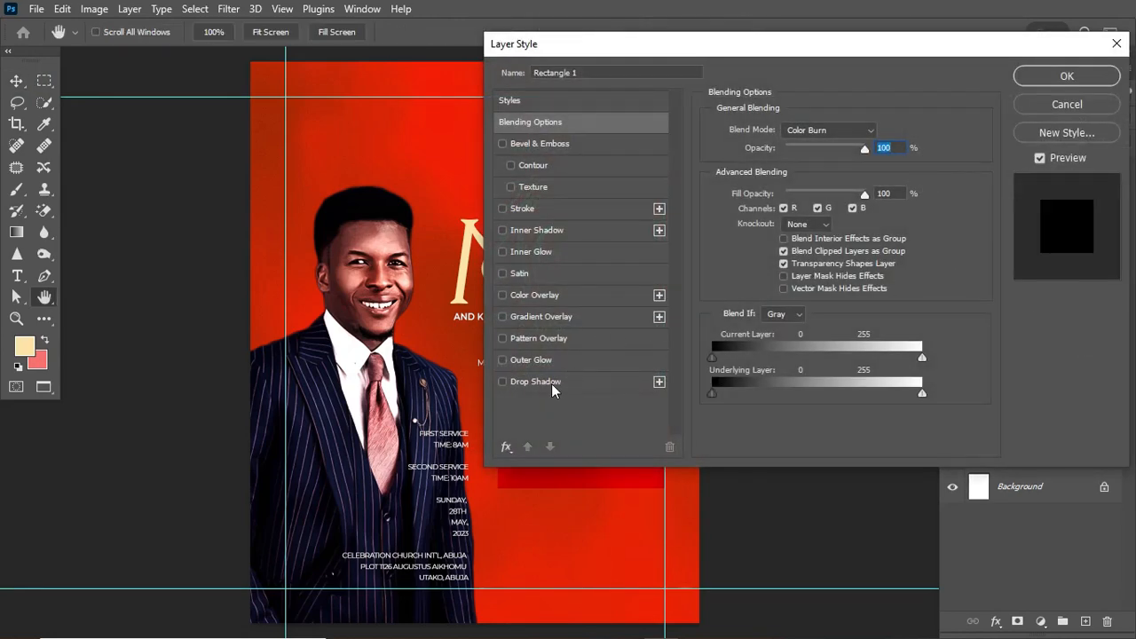
left_click(550, 383)
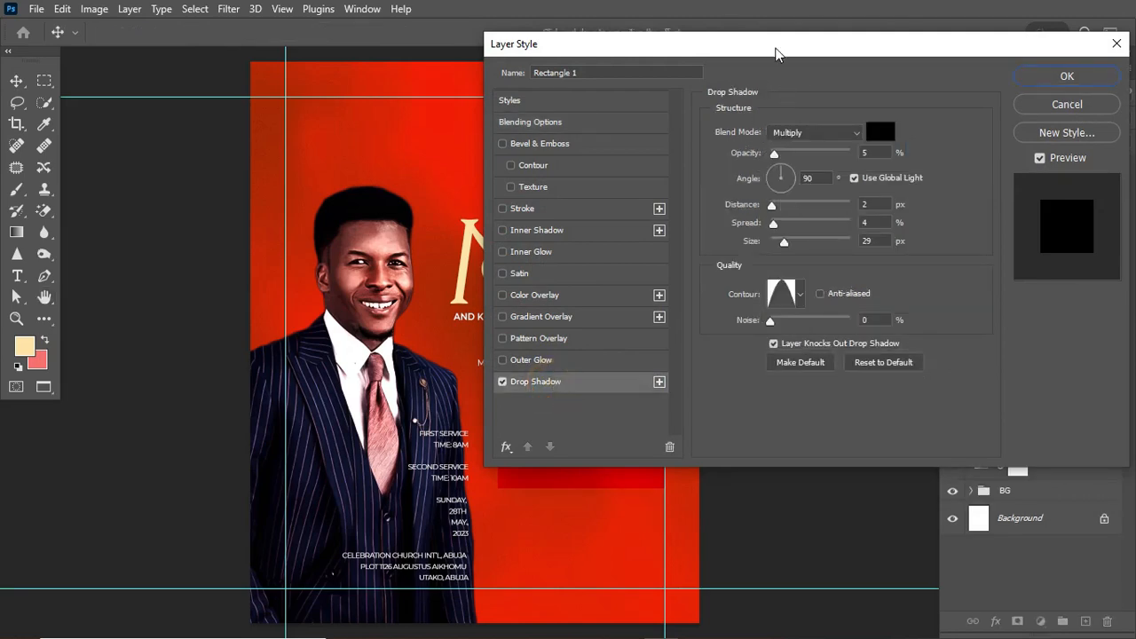
left_click_drag(775, 54, 893, 76)
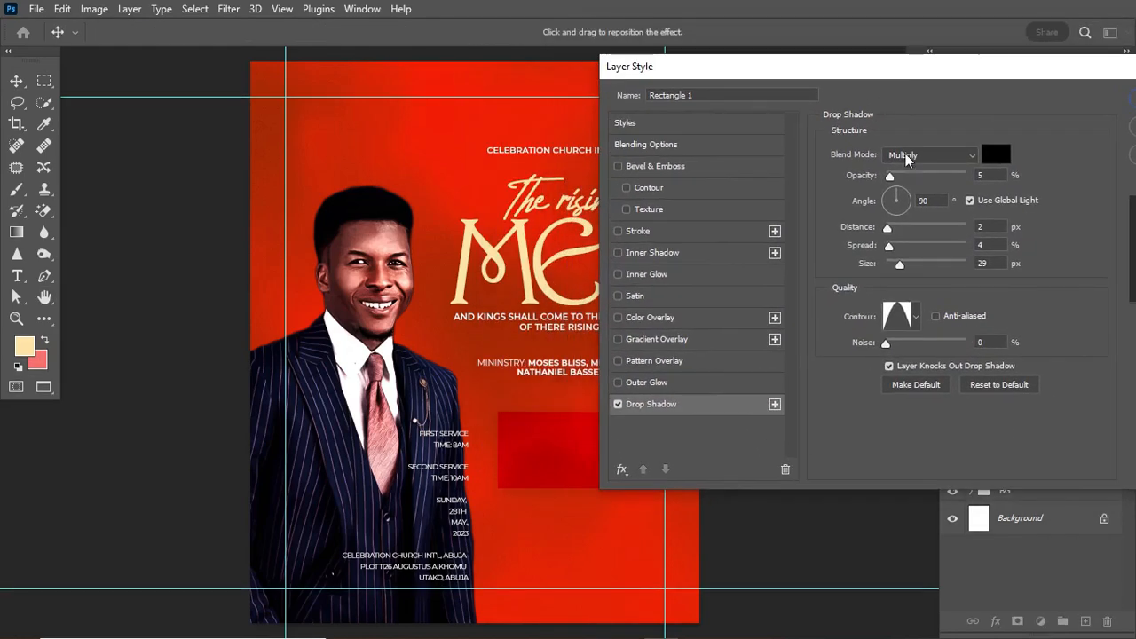
left_click_drag(889, 176, 894, 178)
left_click_drag(1038, 70, 938, 69)
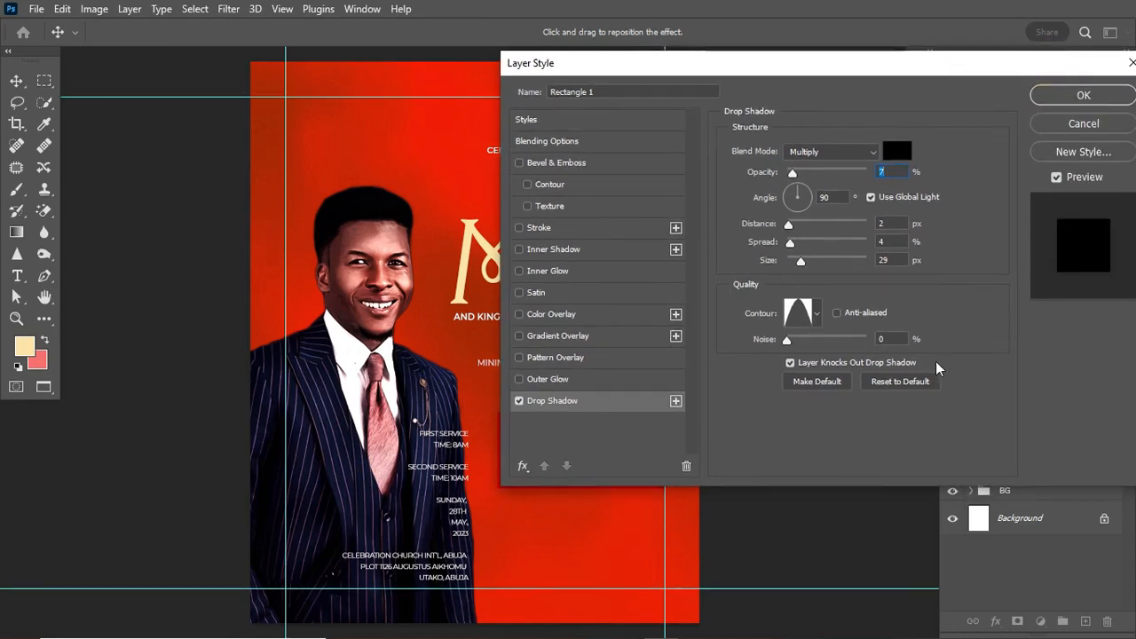
left_click(1077, 99)
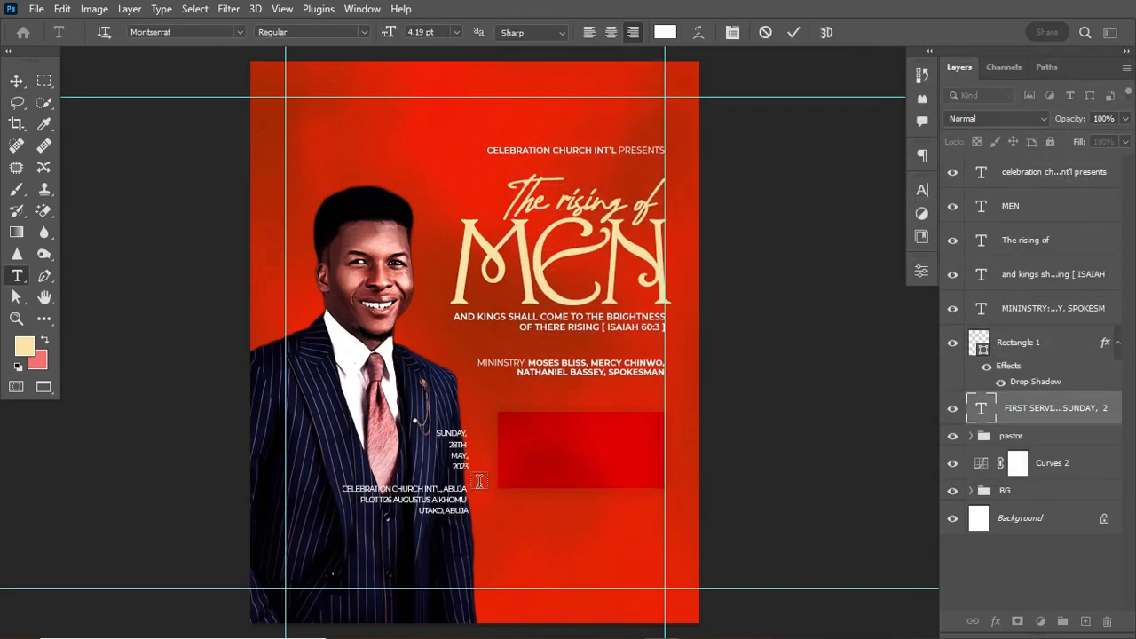
Paste the service times as a new text layer below the address, scaled to about 45%.
left_click(521, 527)
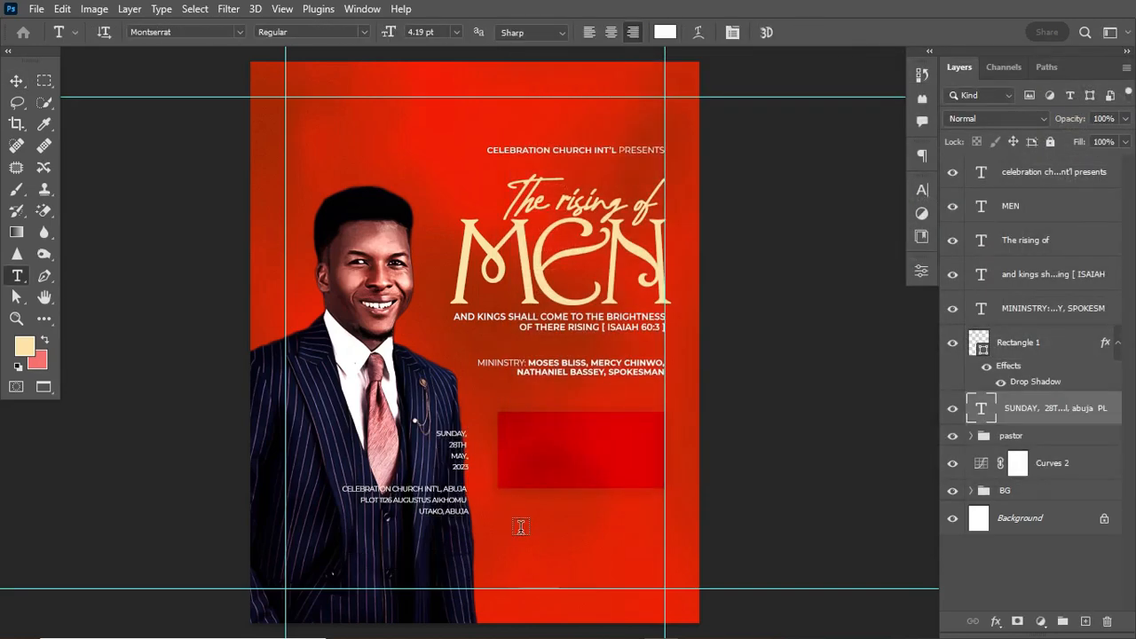
left_click(538, 526)
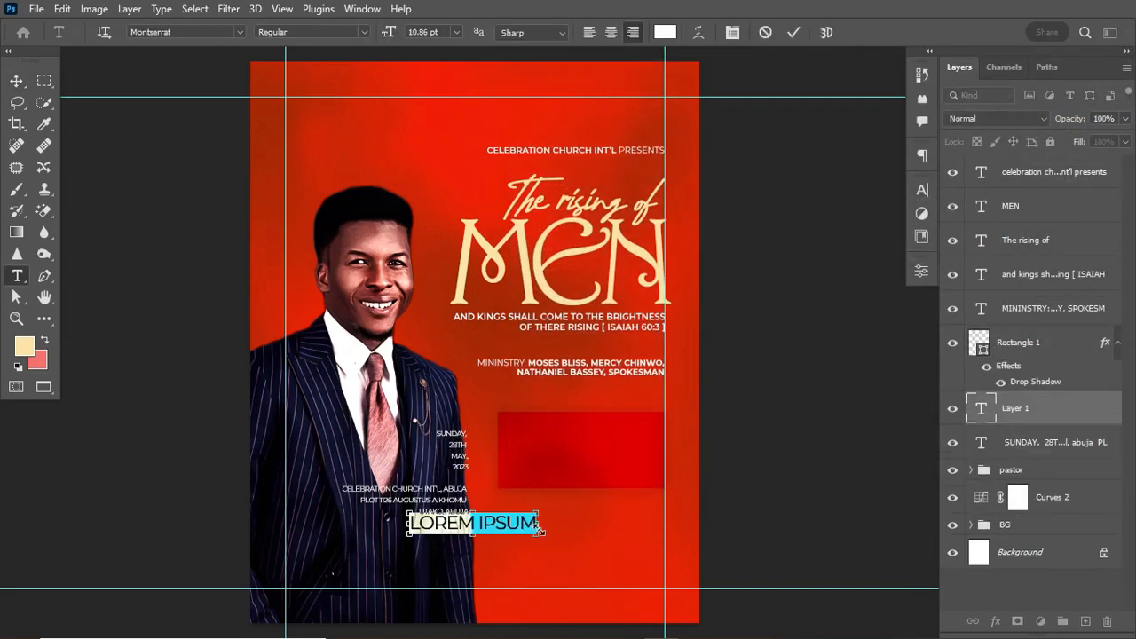
type("FIRST SERVICE TIME: 8AM SECOND SERVICE TIME: 10AM")
left_click(573, 514)
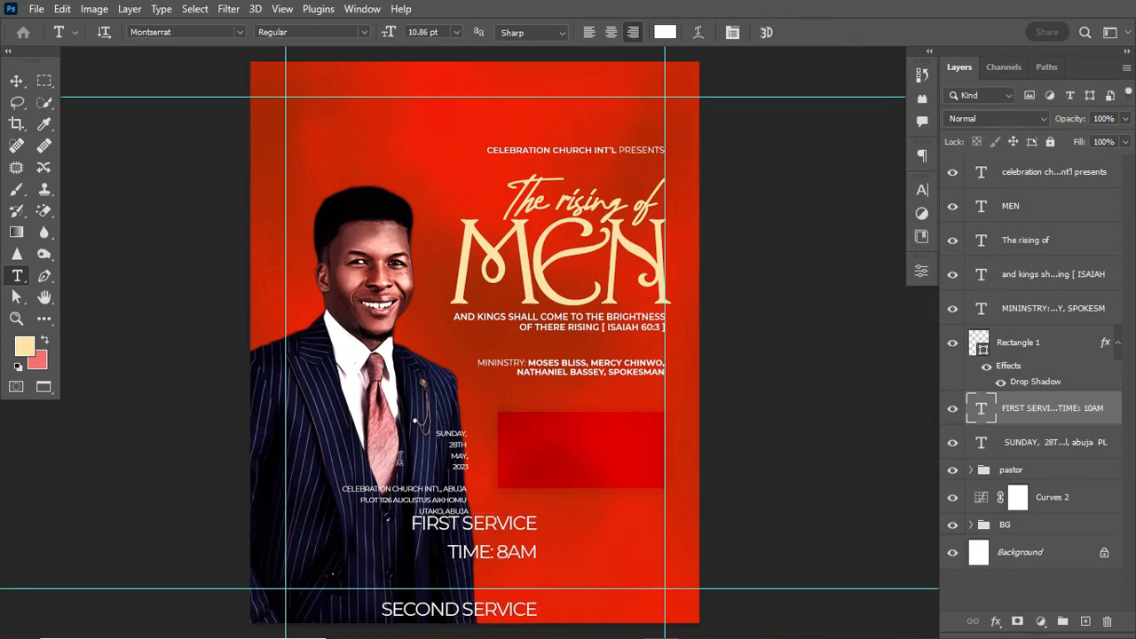
key("ctrl+t")
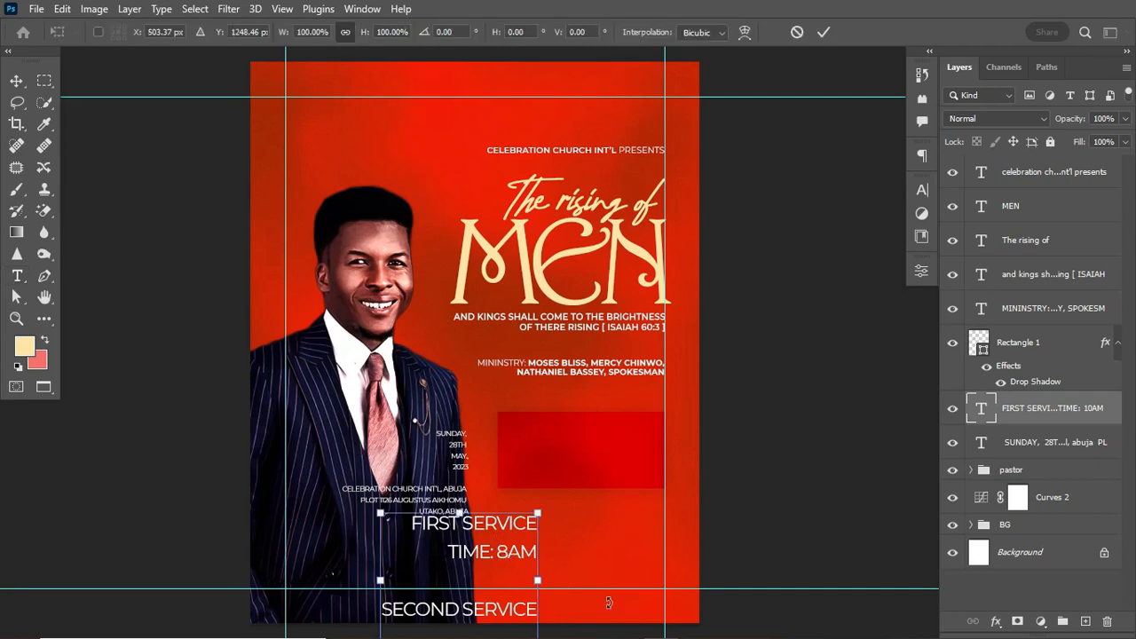
left_click_drag(538, 513, 590, 517)
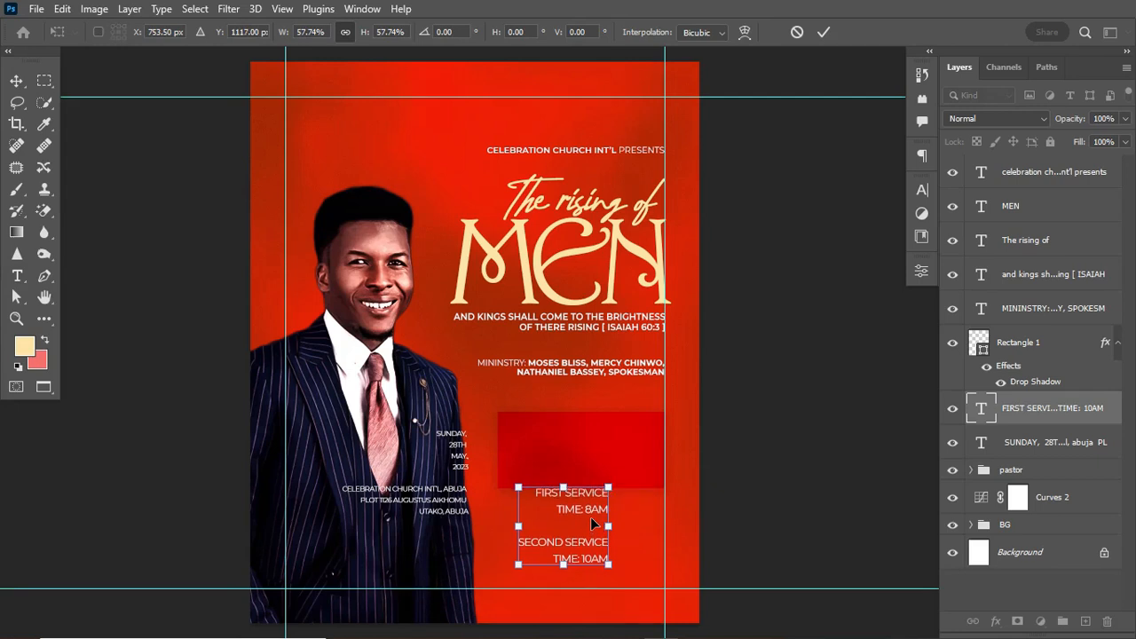
left_click_drag(518, 563, 539, 549)
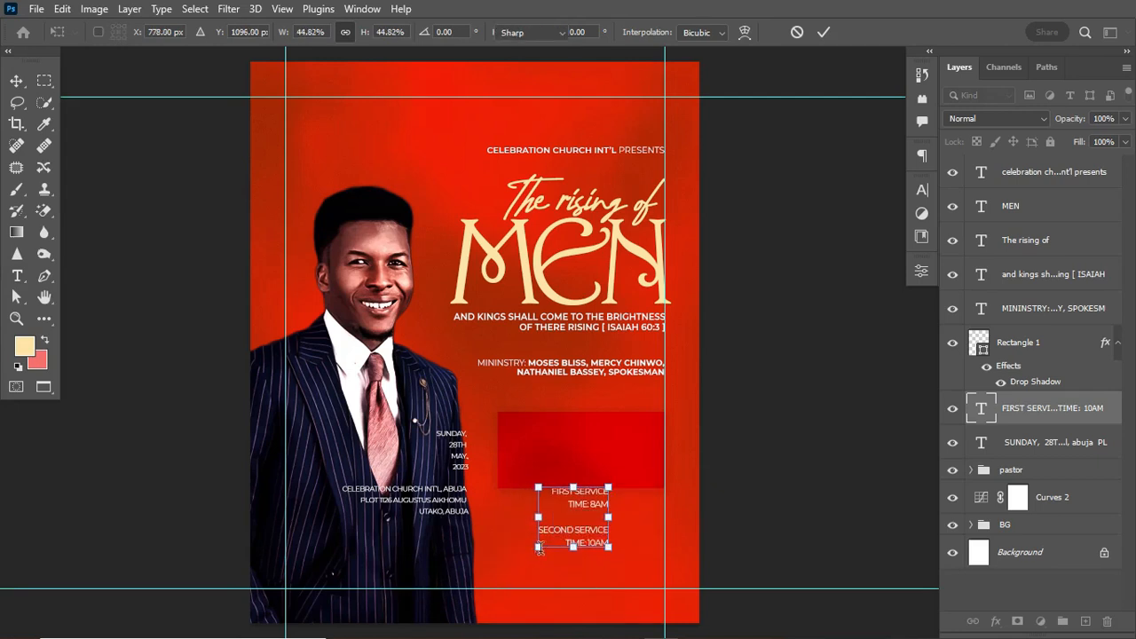
key("Return")
Set the service text leading to 6 pt and make the TIME: 8AM and TIME: 10AM lines bold.
left_click(925, 196)
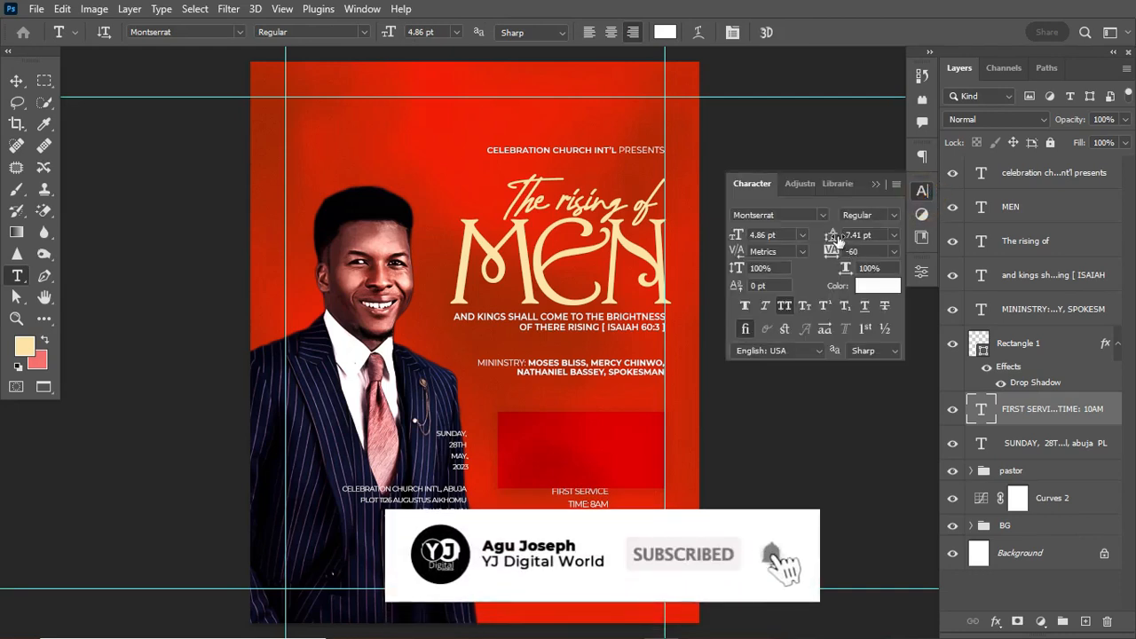
left_click_drag(833, 238, 820, 237)
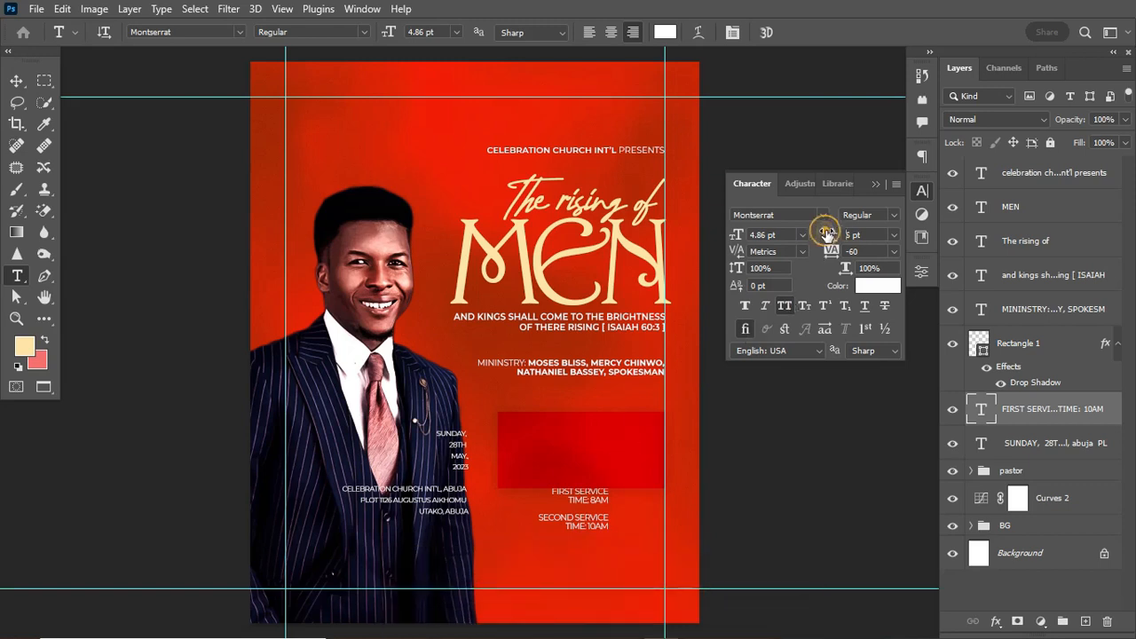
left_click_drag(826, 235, 835, 234)
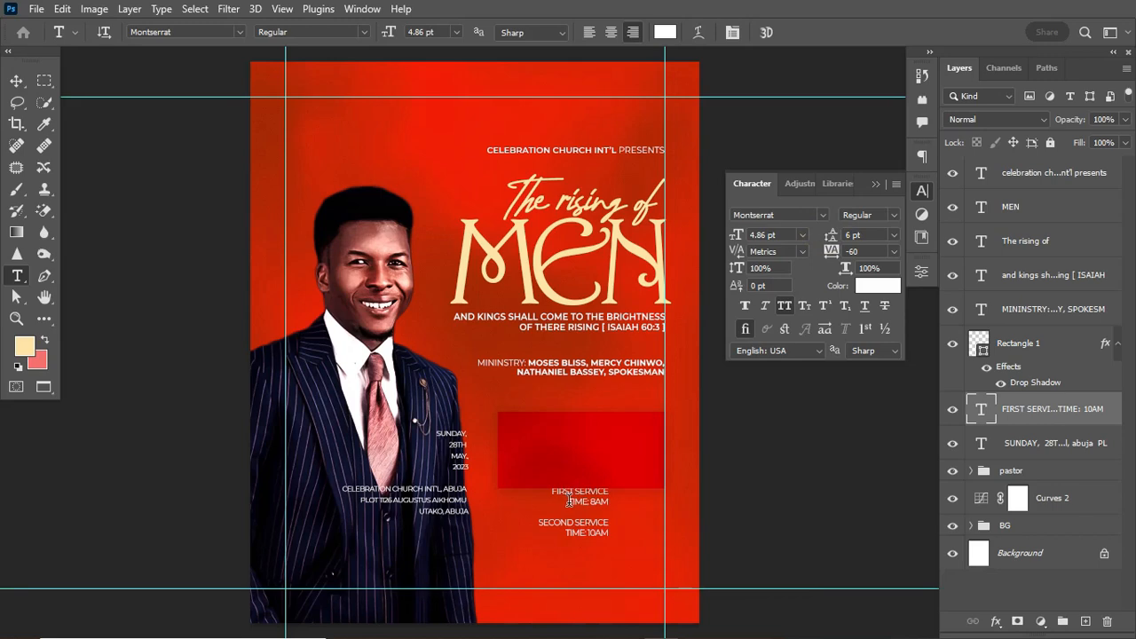
left_click_drag(569, 499, 595, 503)
left_click(893, 215)
left_click(877, 389)
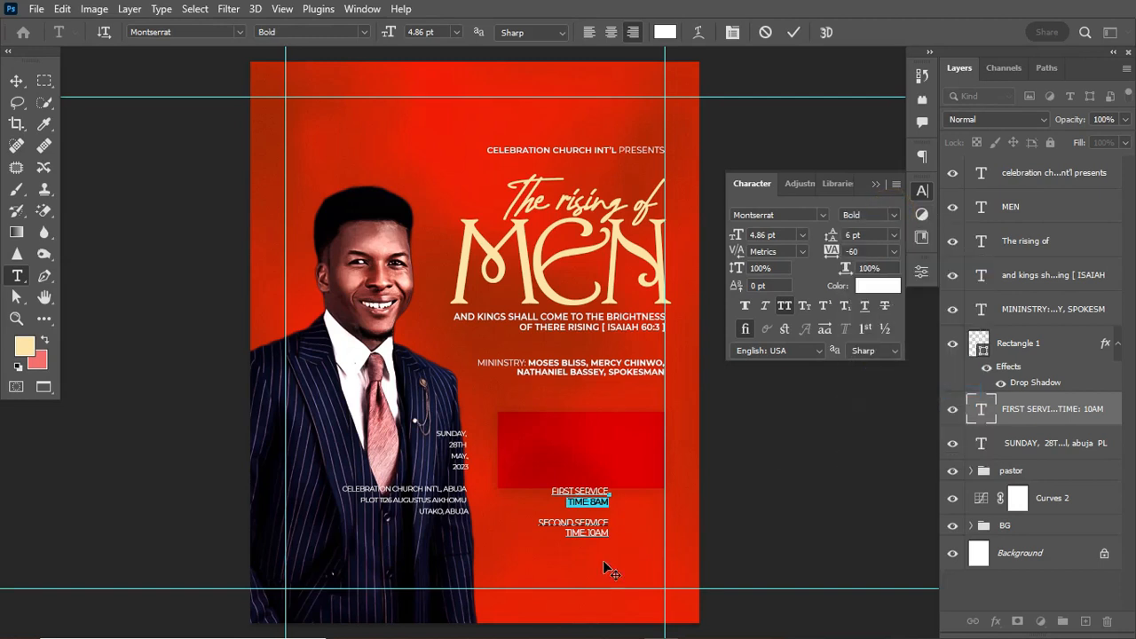
left_click_drag(565, 533, 611, 533)
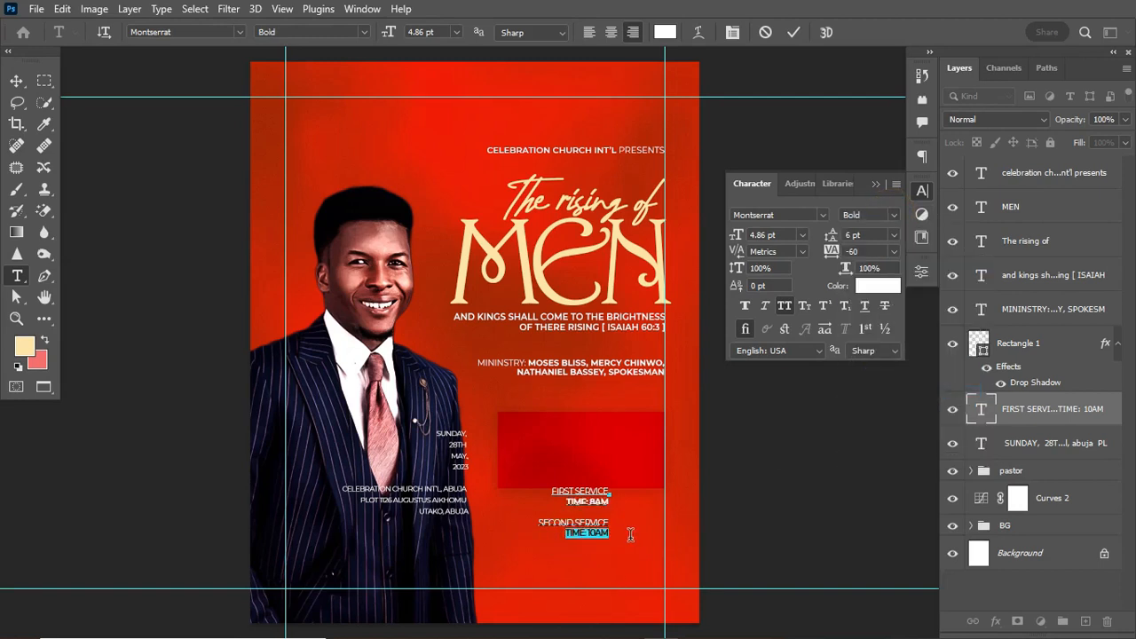
left_click(893, 215)
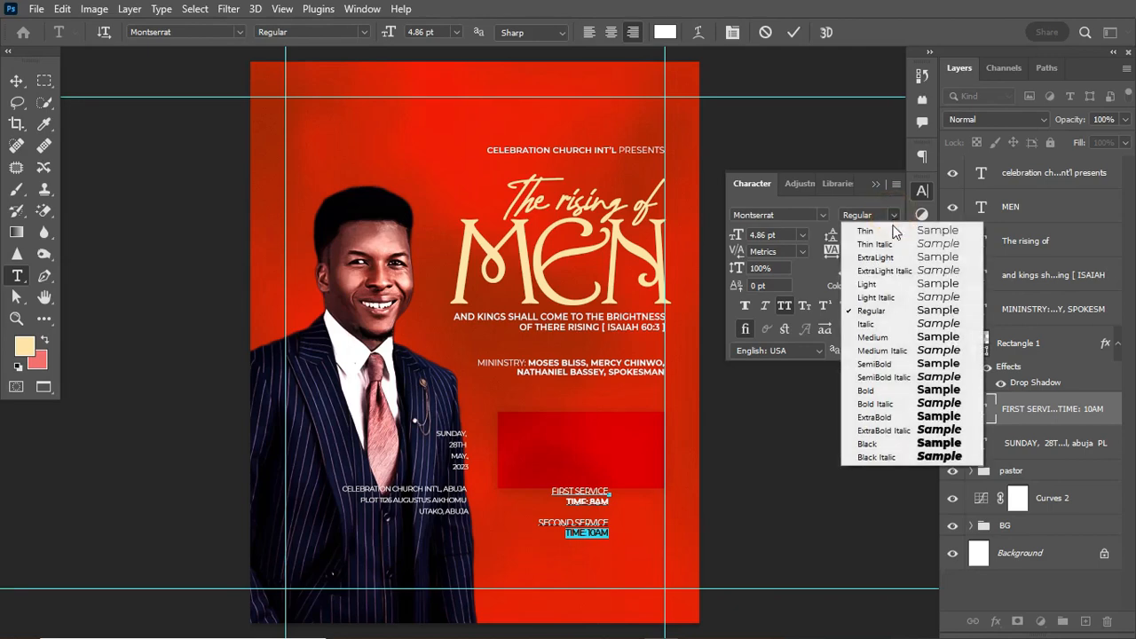
left_click(866, 391)
left_click(793, 33)
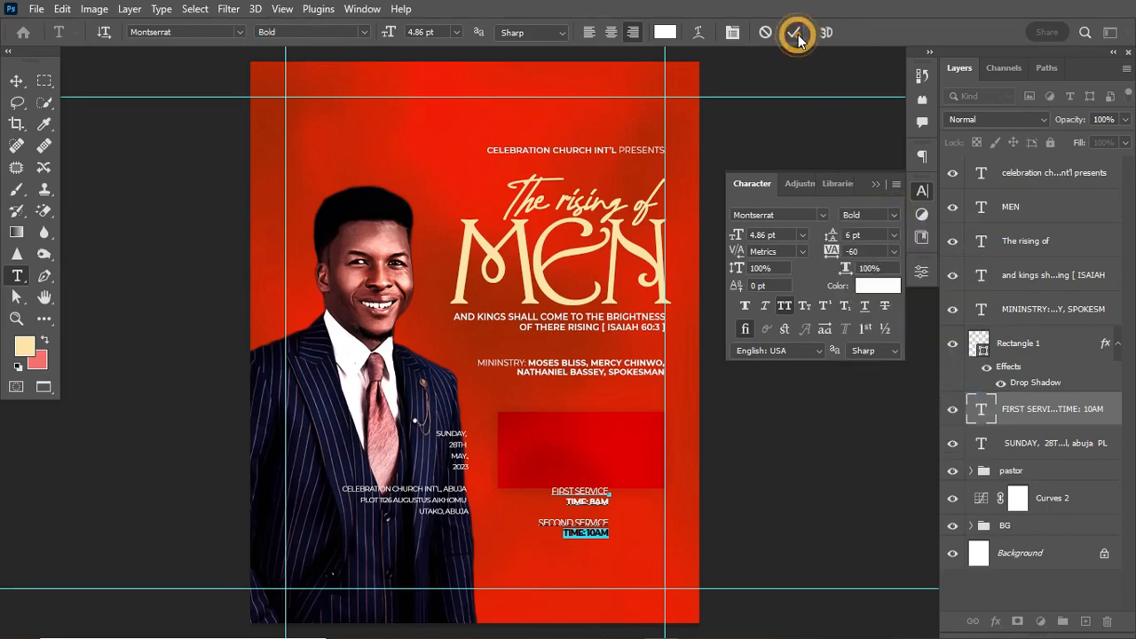
Set the service text tracking to 0 and tighten its leading to 5 pt.
left_click(852, 251)
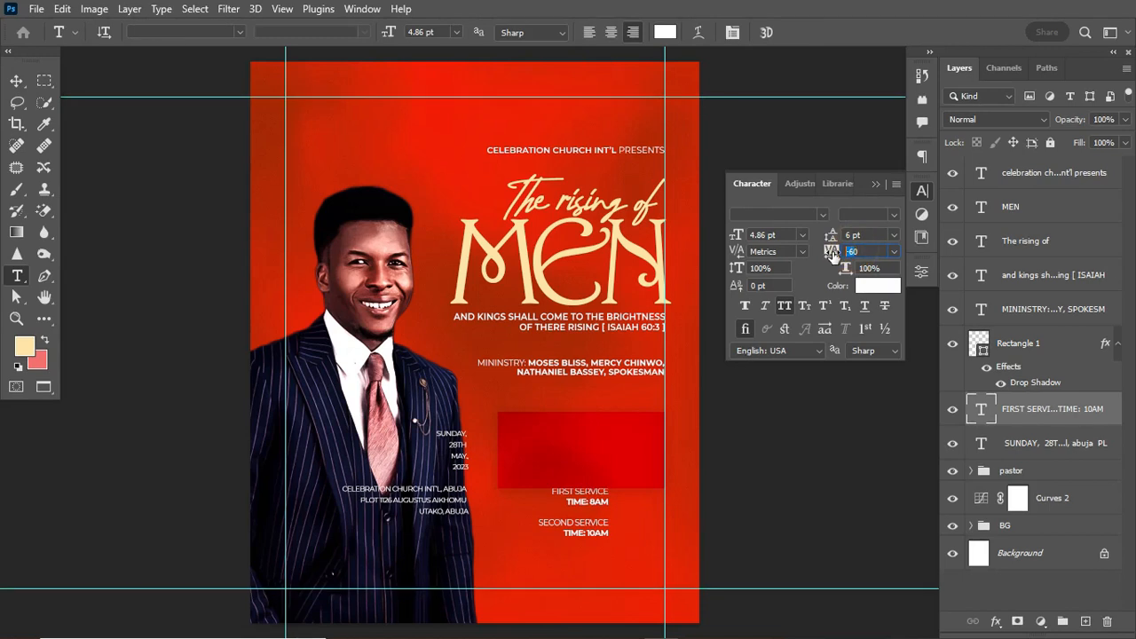
type("0")
key("Return")
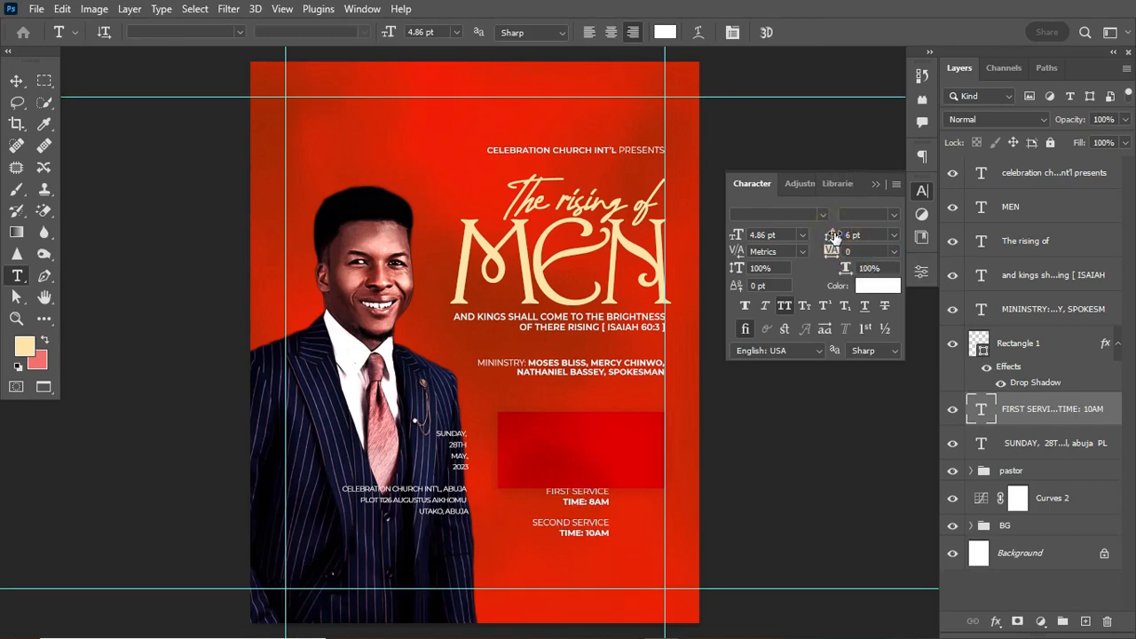
left_click_drag(834, 235, 832, 235)
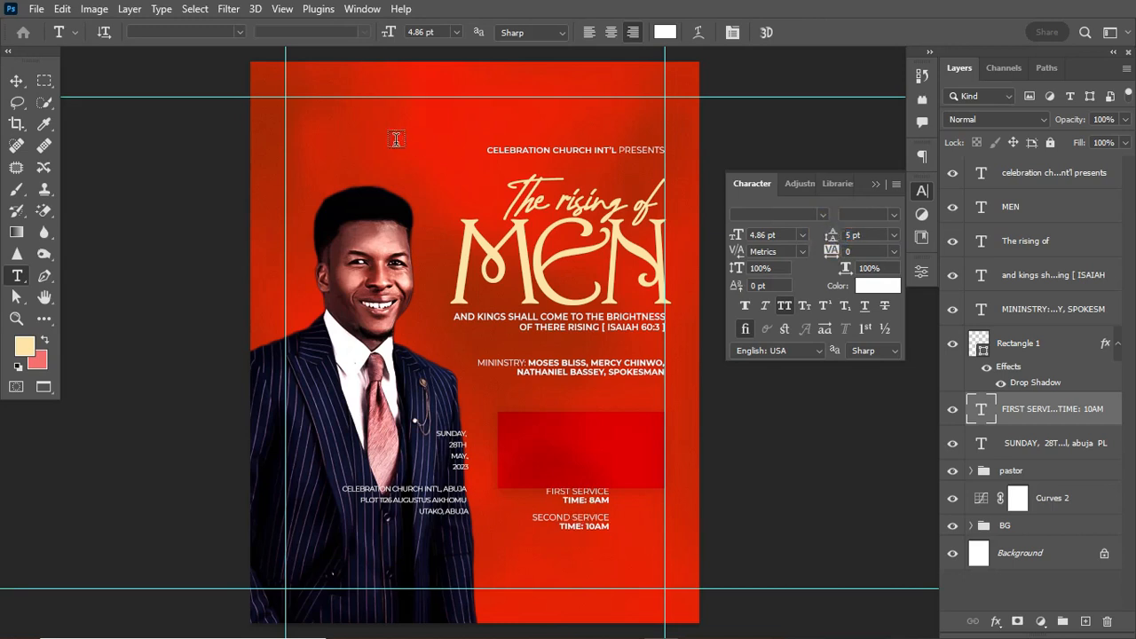
left_click(16, 82)
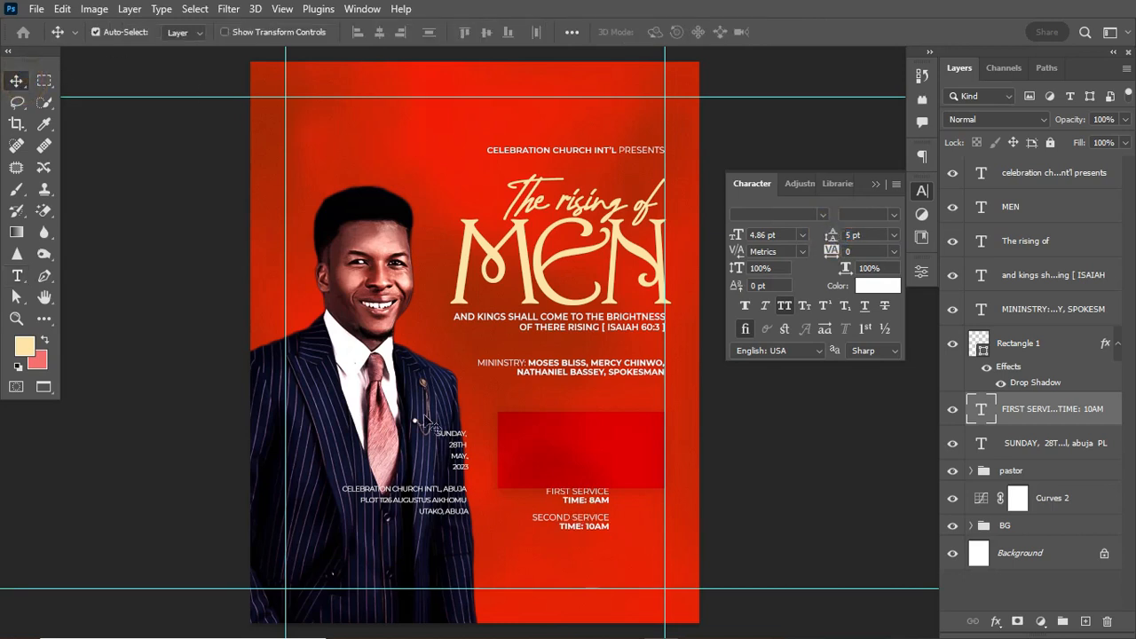
Move the service times up, layer them above Rectangle 1, and enlarge them to about 113%.
left_click_drag(598, 524, 642, 471)
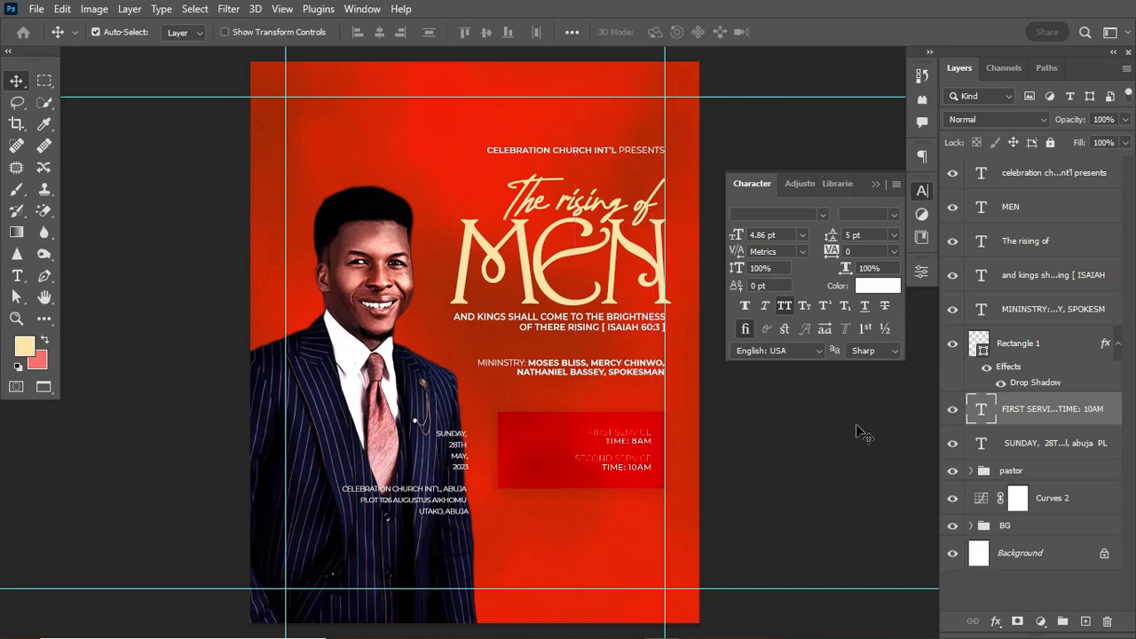
left_click_drag(1089, 406, 1085, 335)
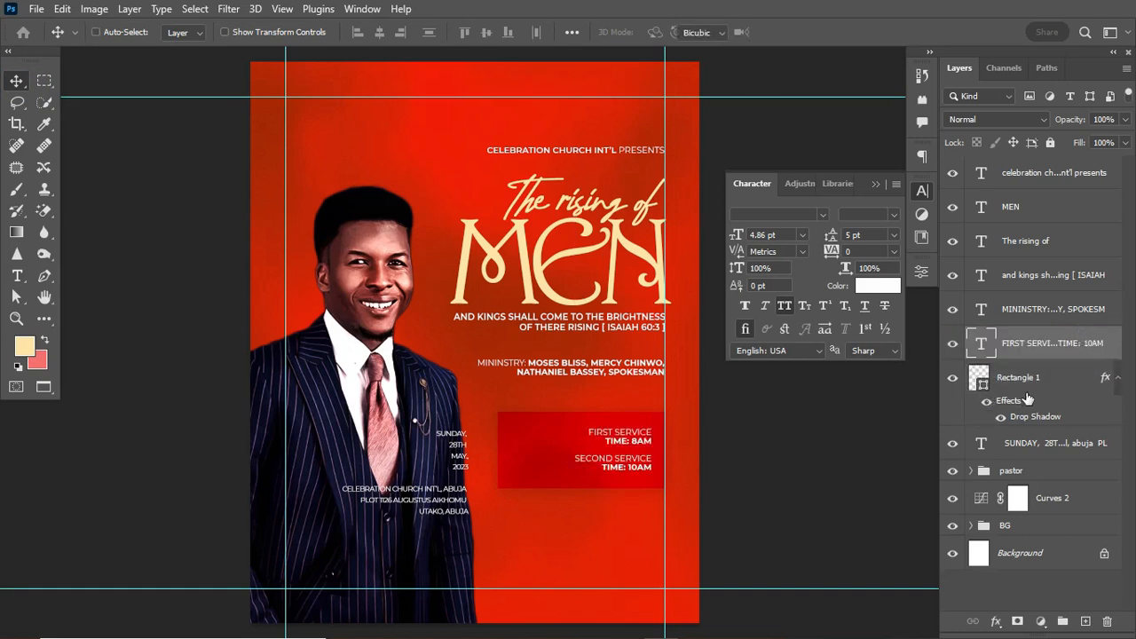
key("ctrl+t")
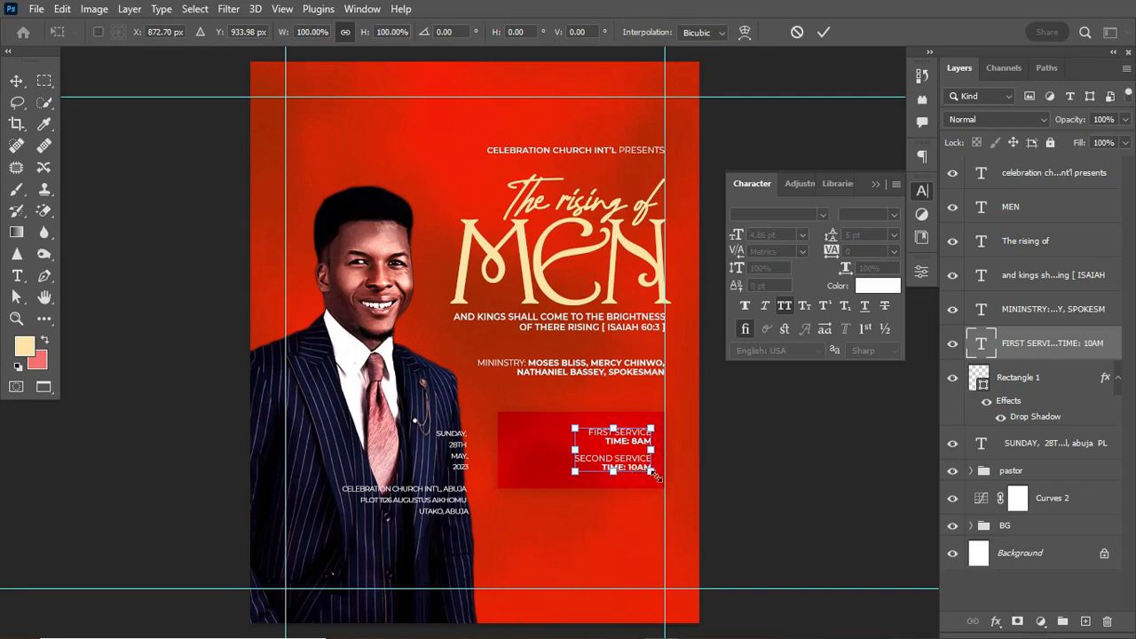
left_click_drag(653, 475, 662, 480)
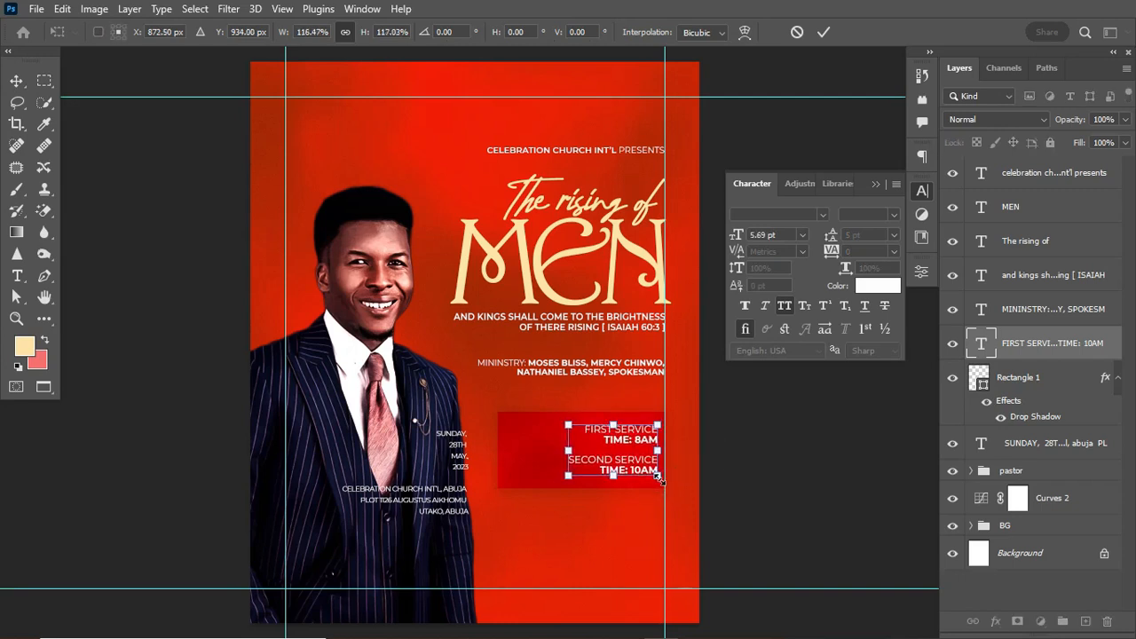
key("Return")
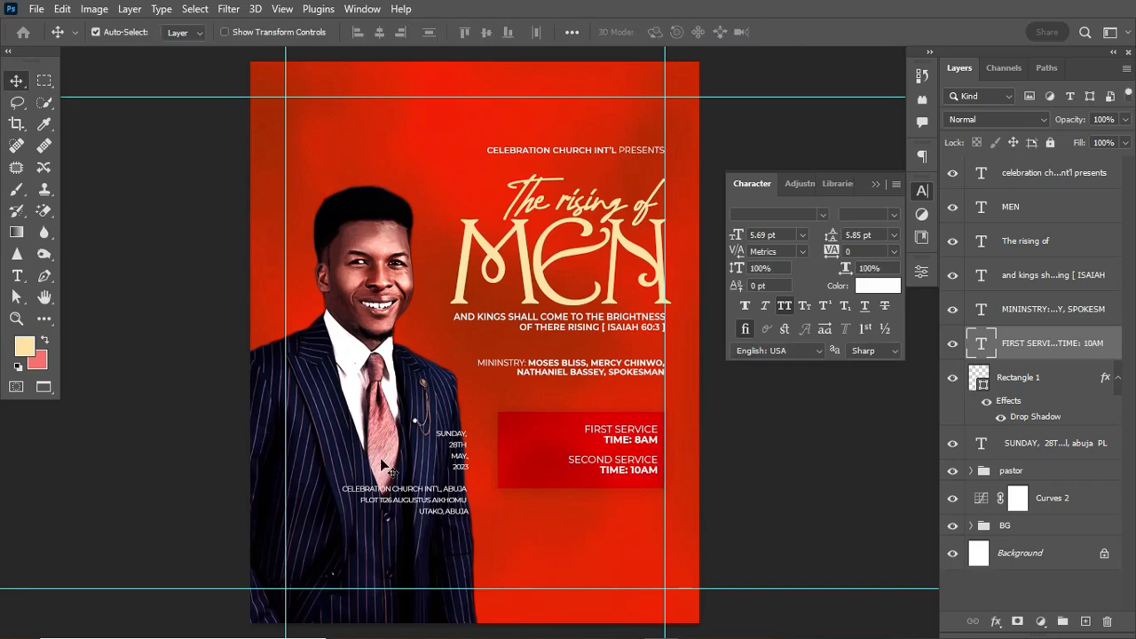
left_click(44, 321)
Draw a short vertical line with the Line tool, using a white 1 px stroke.
right_click(43, 321)
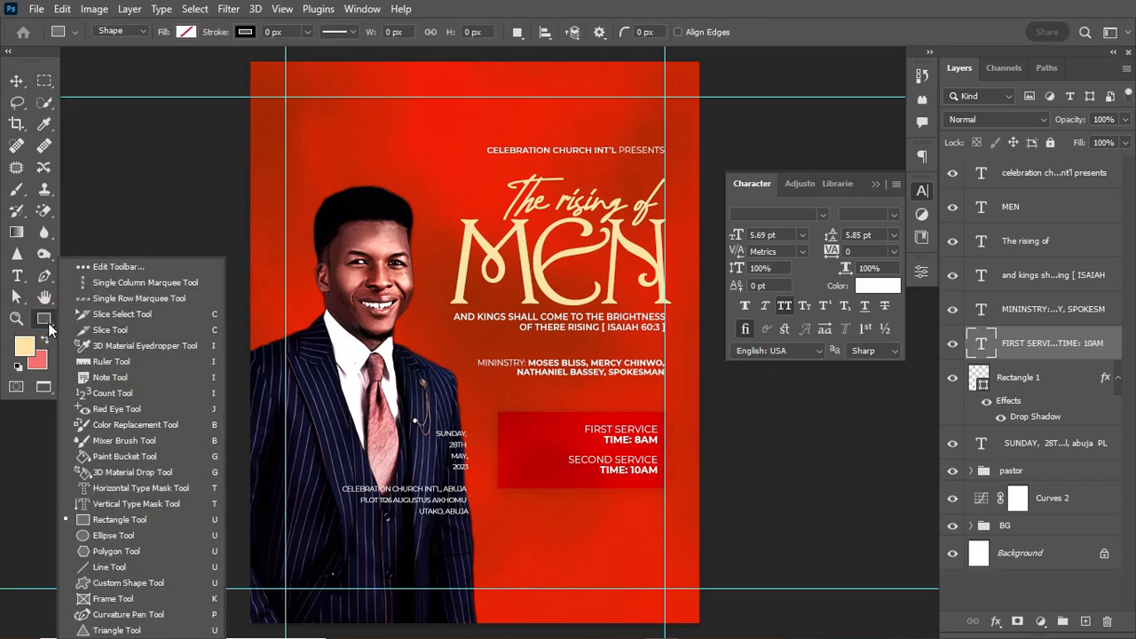
left_click(115, 568)
left_click_drag(498, 511, 495, 572)
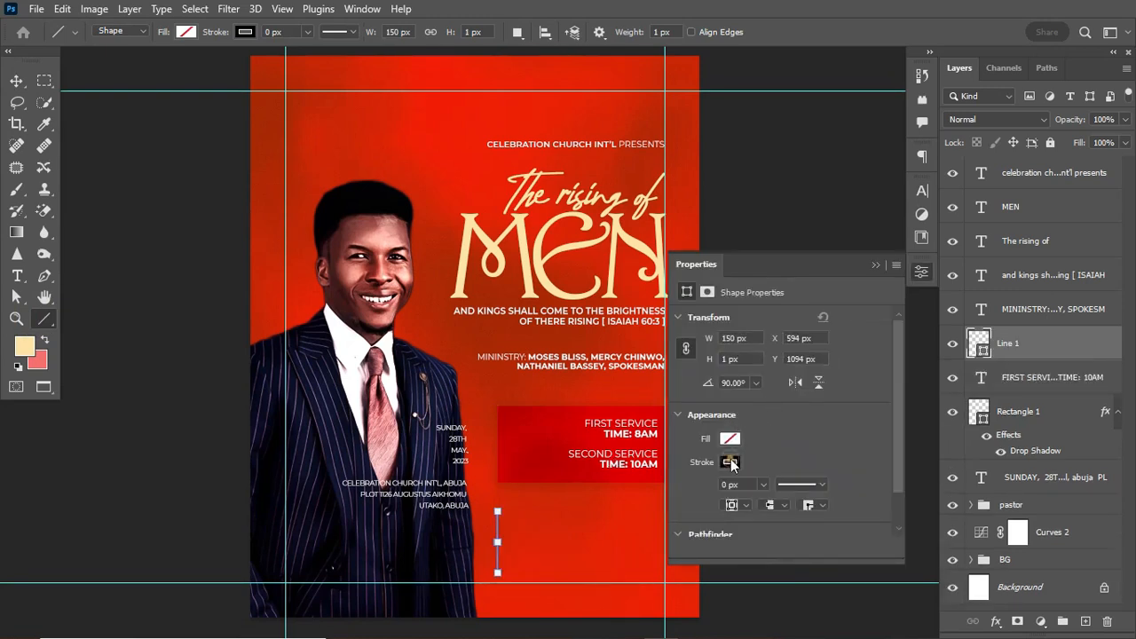
left_click(730, 462)
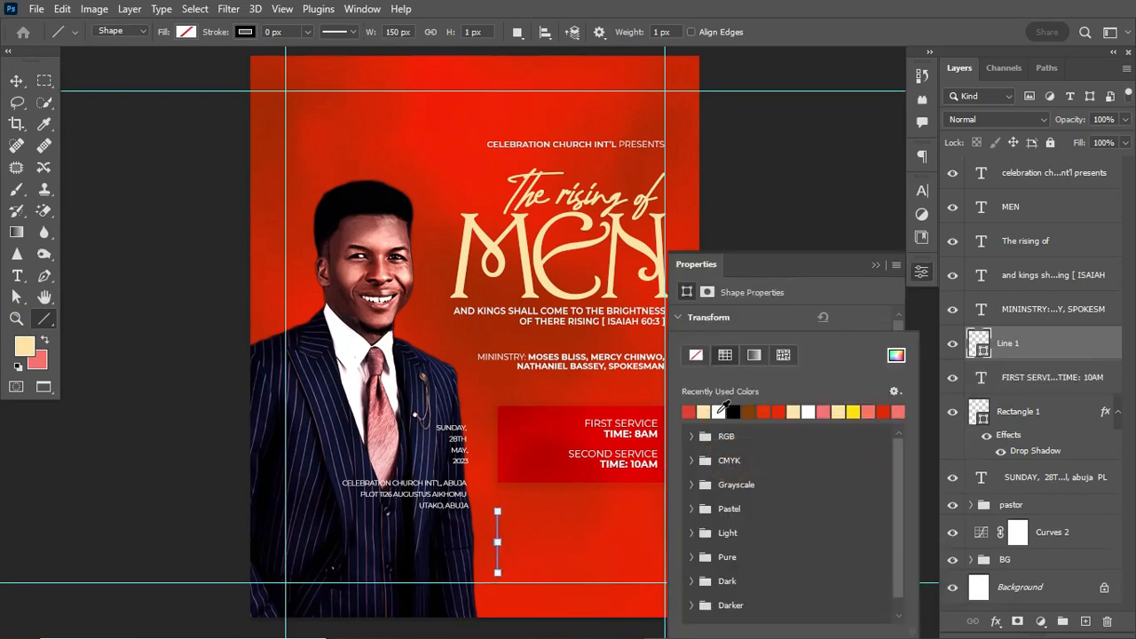
left_click(720, 410)
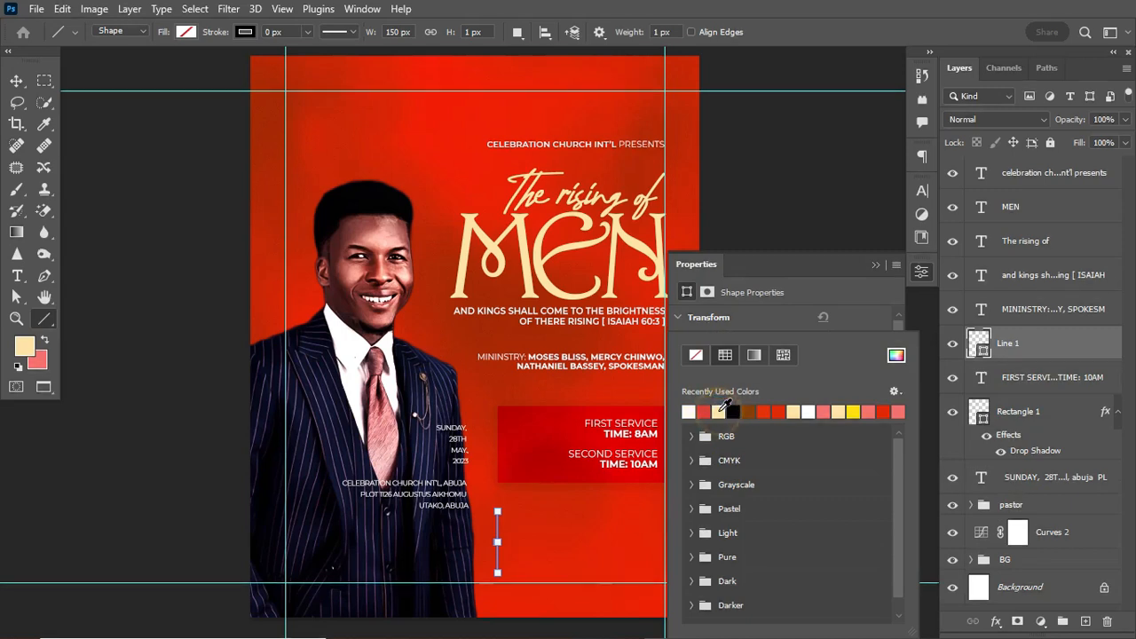
left_click(875, 269)
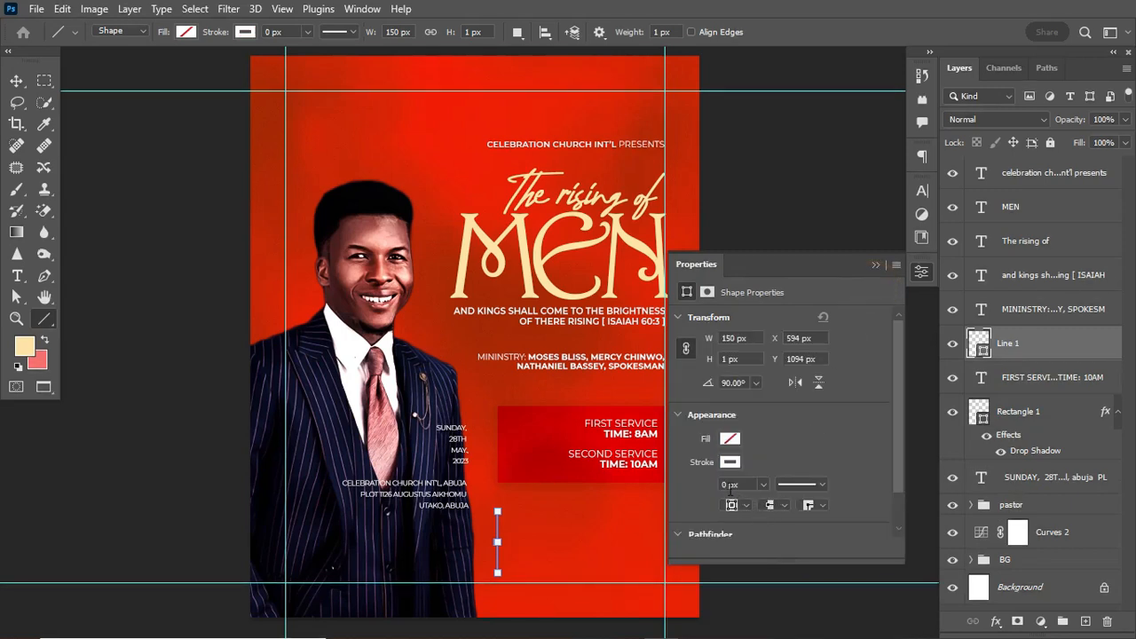
left_click(745, 482)
type("1")
key("Return")
Move Line 1 up into the red service box.
left_click(16, 82)
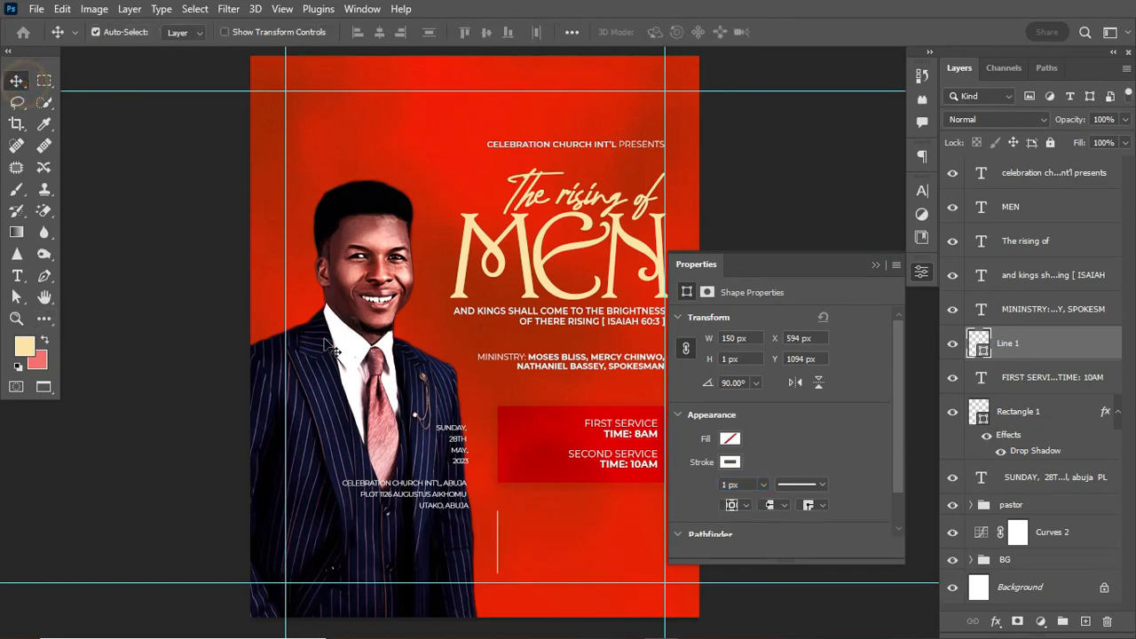
left_click(498, 535)
key("ctrl")
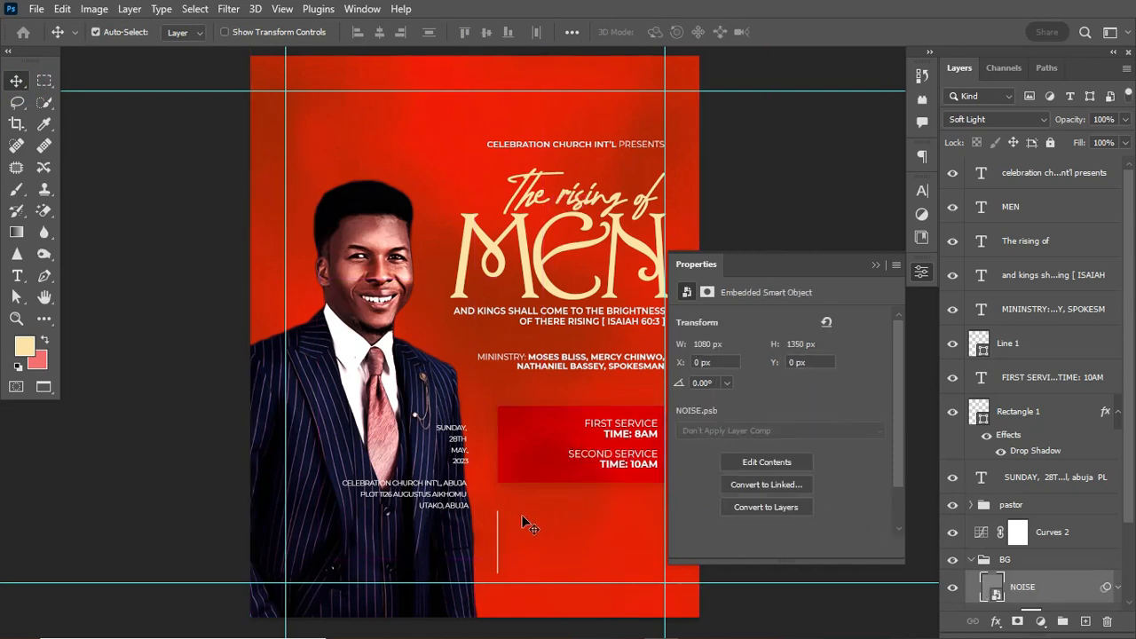
left_click(1051, 346)
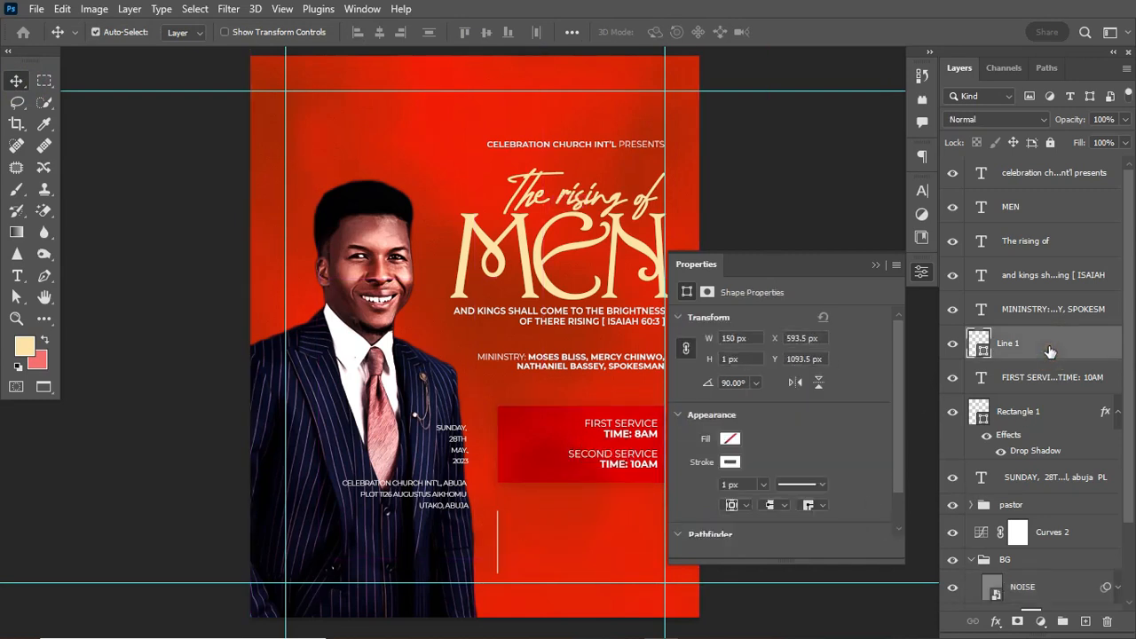
key("ctrl+t")
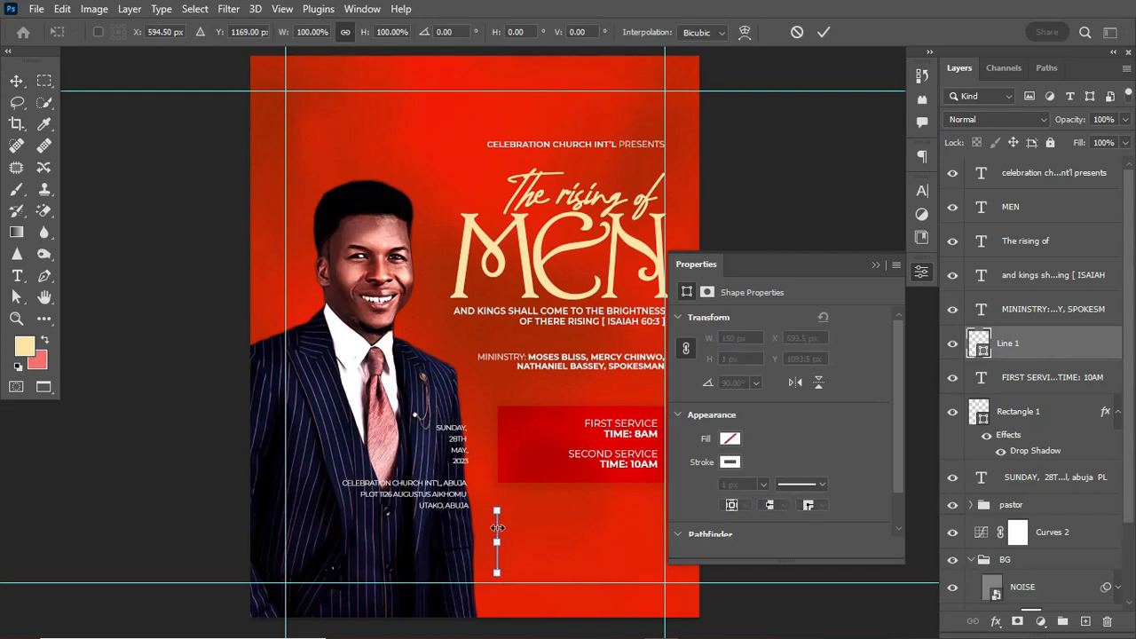
left_click_drag(499, 533, 561, 435)
key("Return")
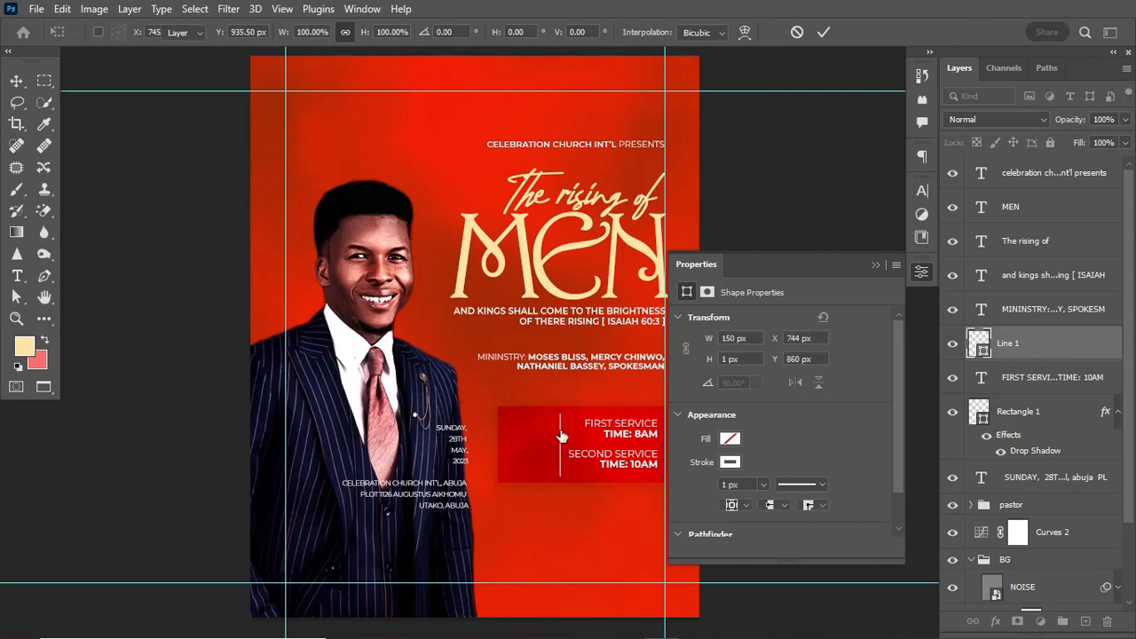
Shrink the service times text slightly and nudge it left.
left_click(600, 458)
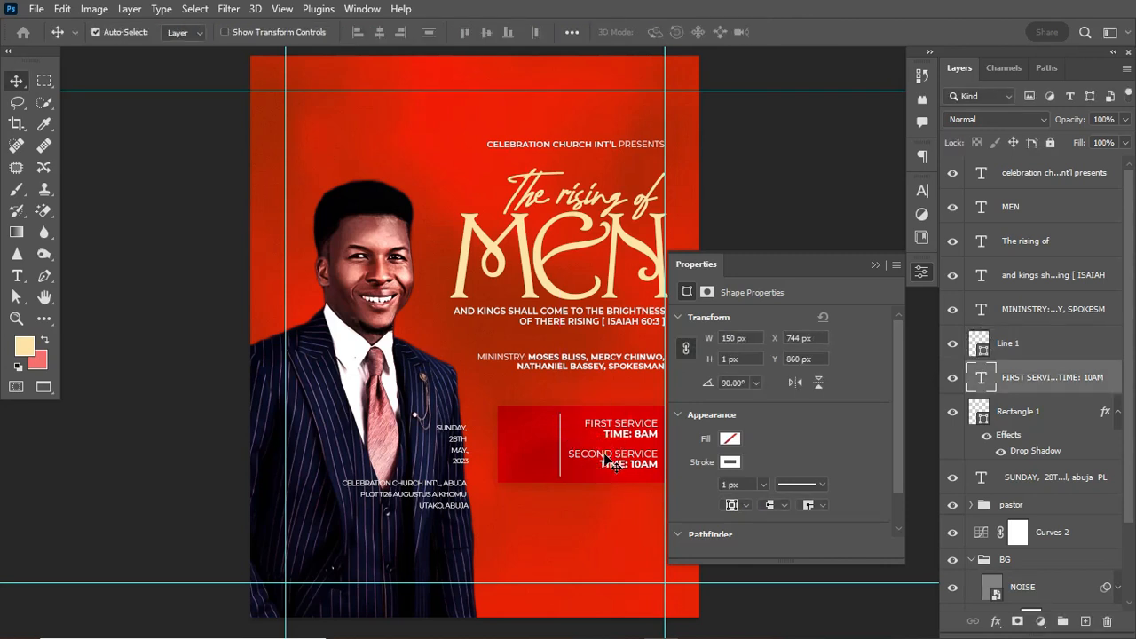
key("ctrl+t")
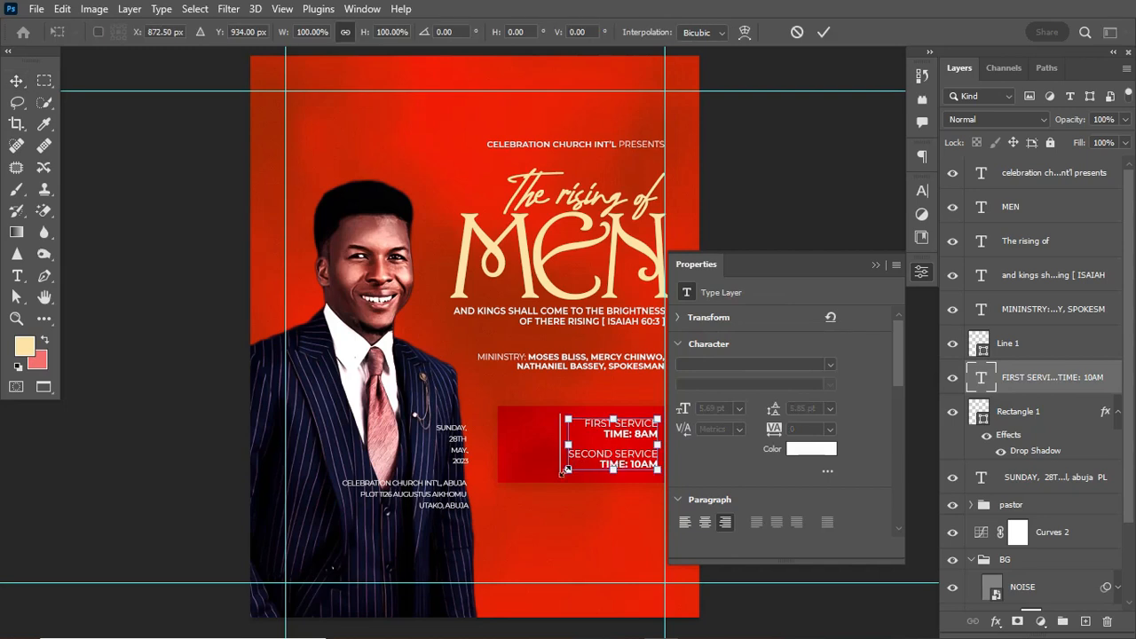
left_click_drag(566, 470, 573, 468)
key("Return")
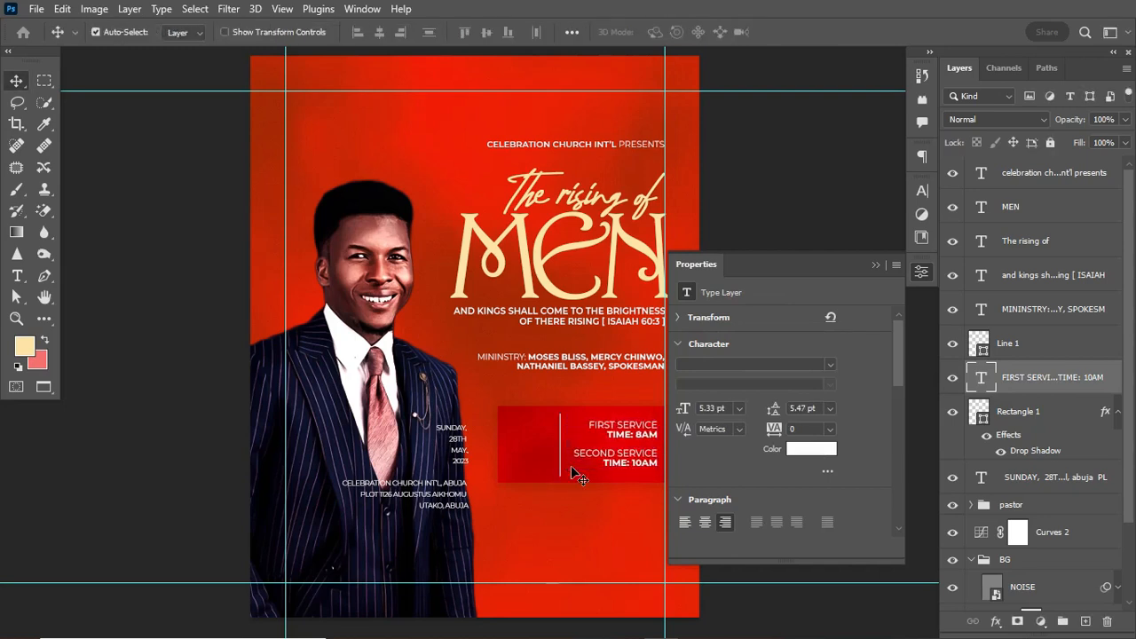
key("Left")
key("Left")
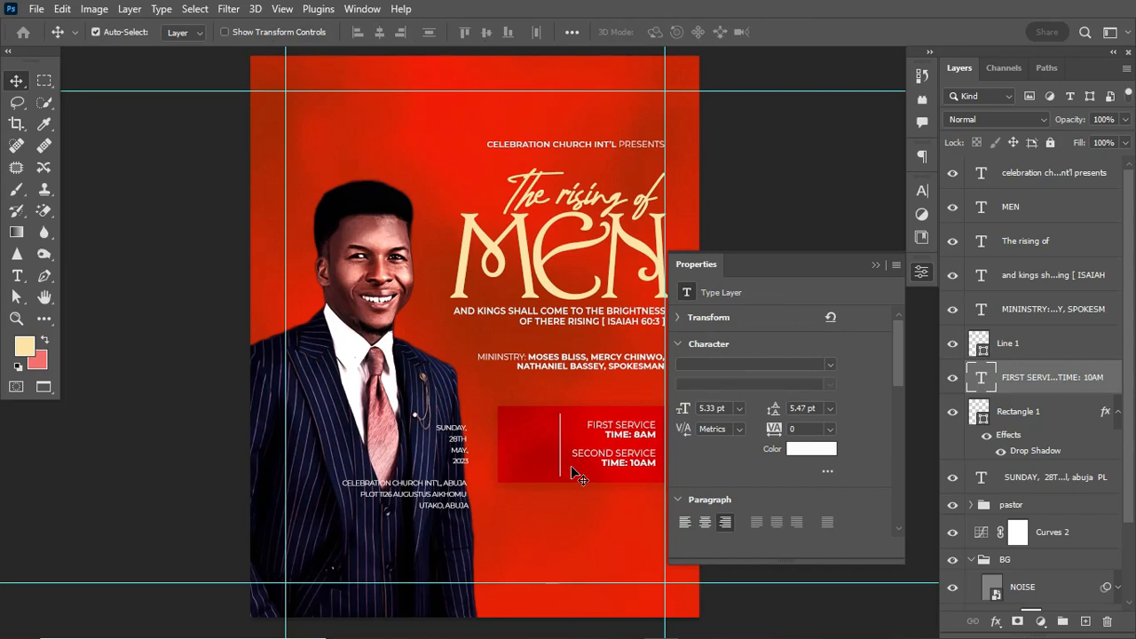
left_click(1036, 349)
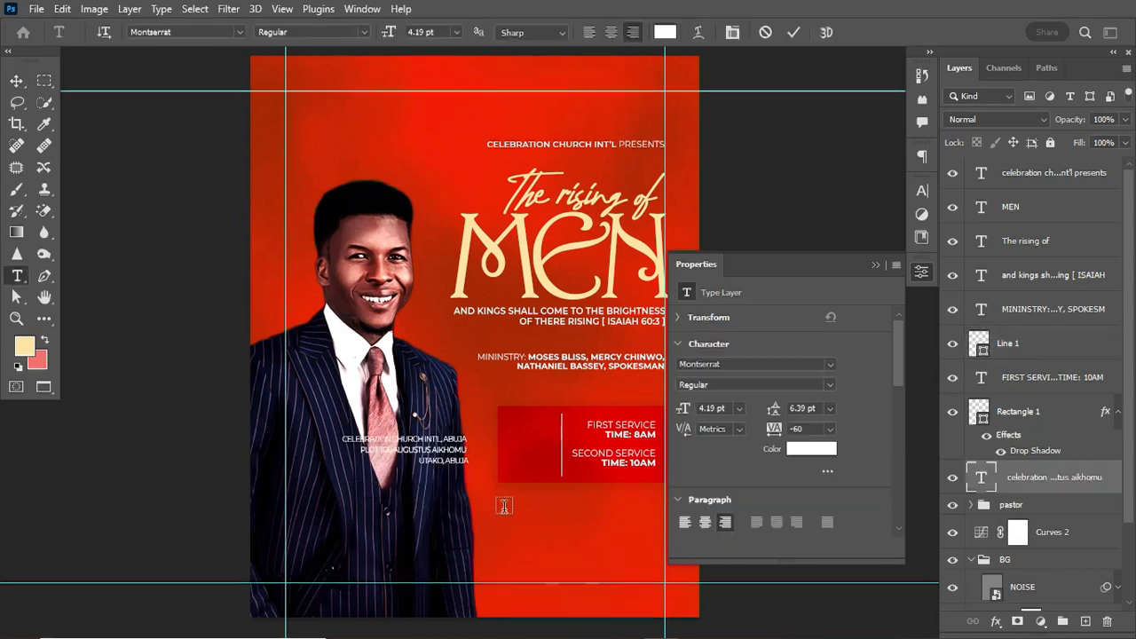
Paste the stacked date as a shrunken, left-aligned text layer above Rectangle 1.
left_click(500, 510)
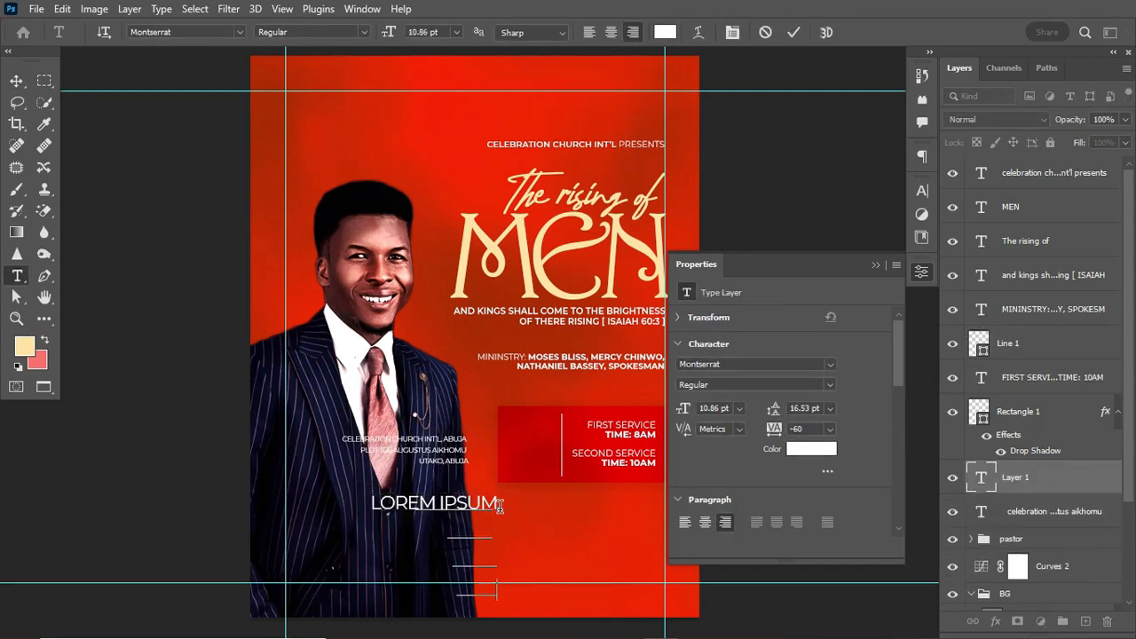
type("SUNDAY, 28TH MAY, 2023")
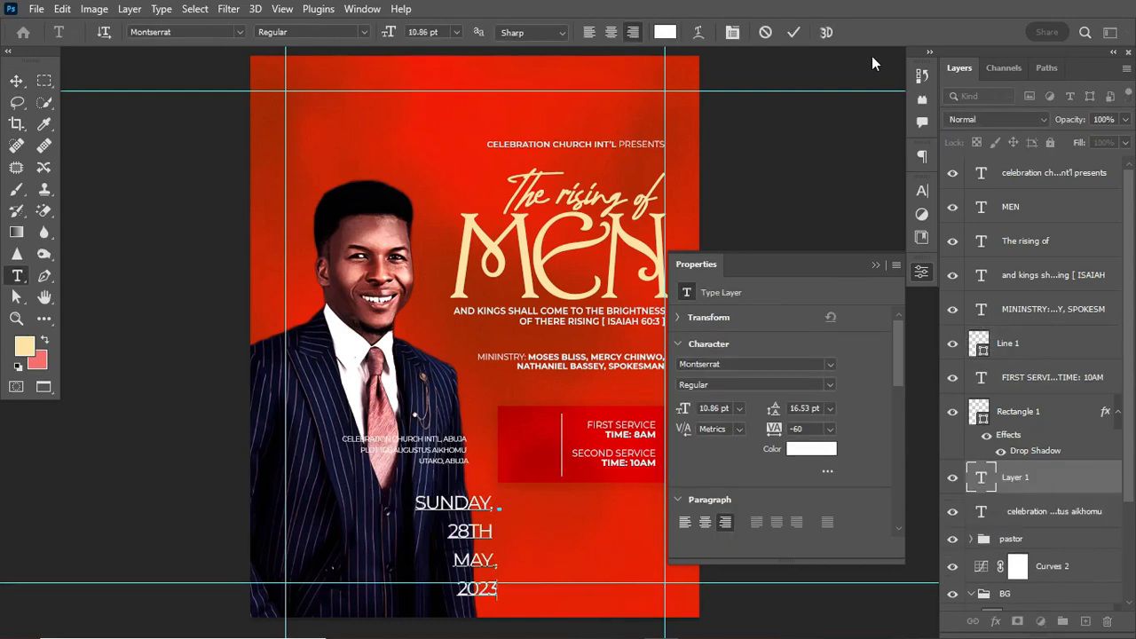
left_click(793, 32)
key("ctrl+t")
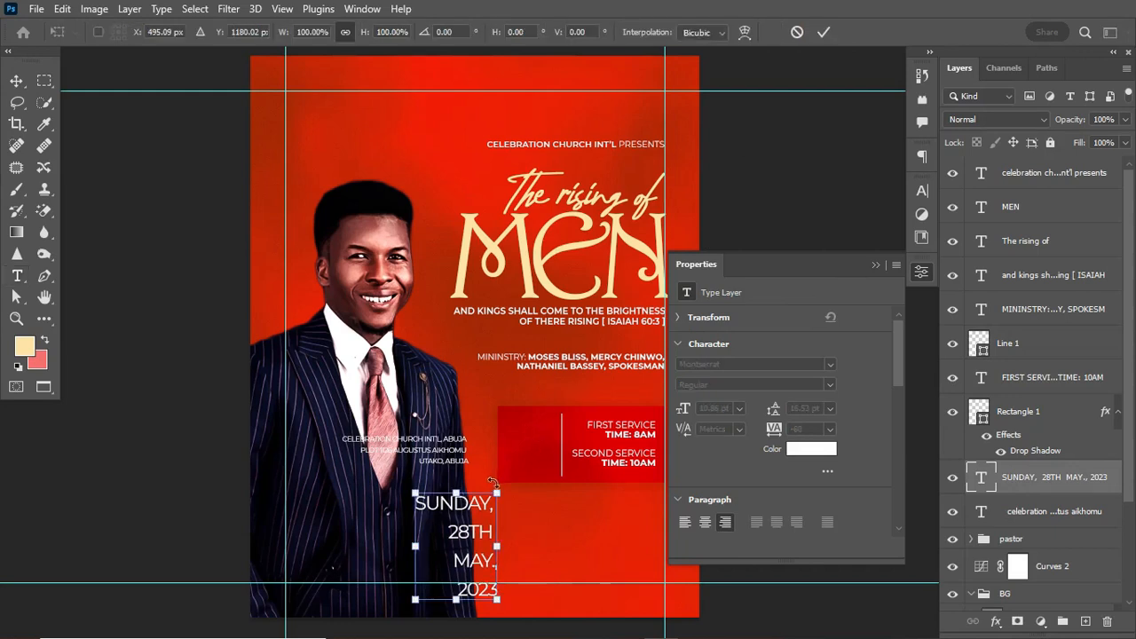
left_click_drag(498, 490, 534, 443)
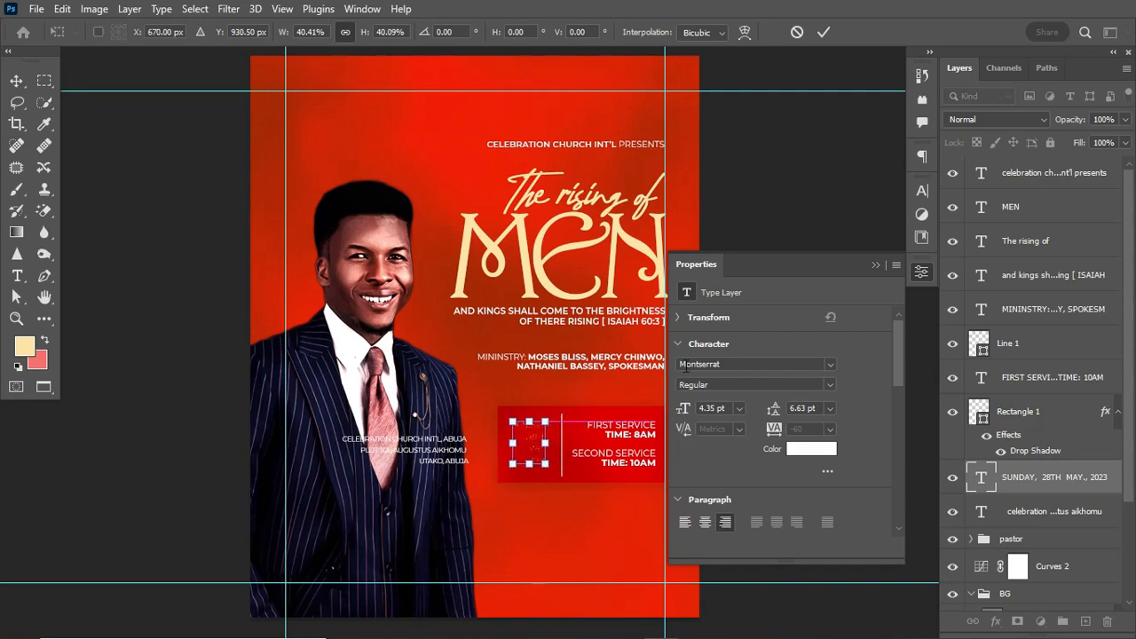
left_click(823, 36)
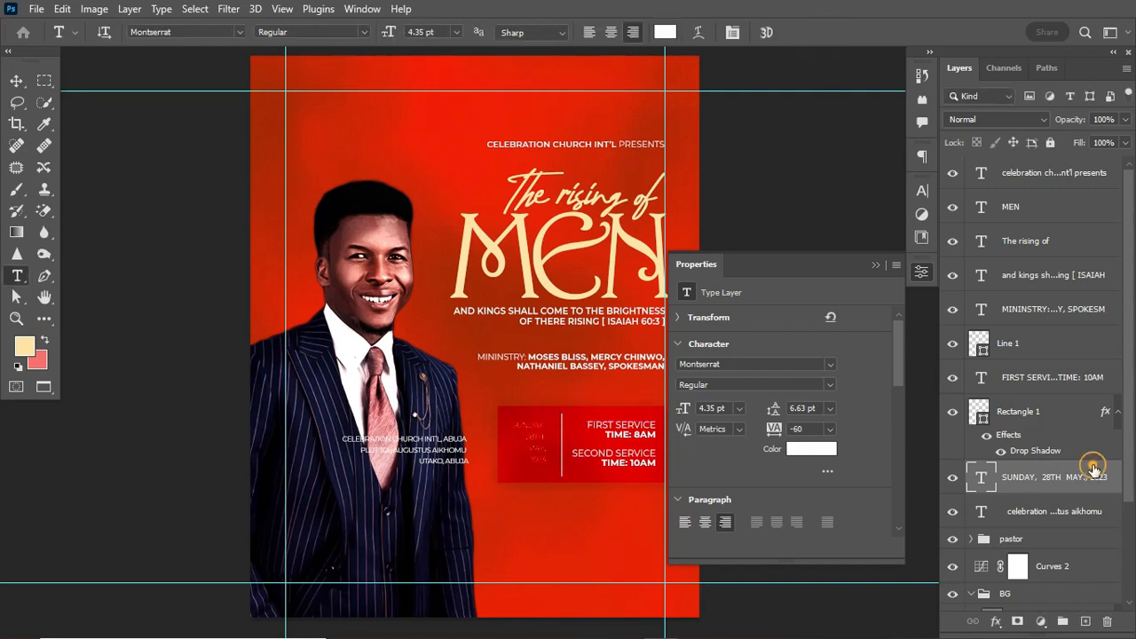
left_click_drag(1093, 471, 1070, 382)
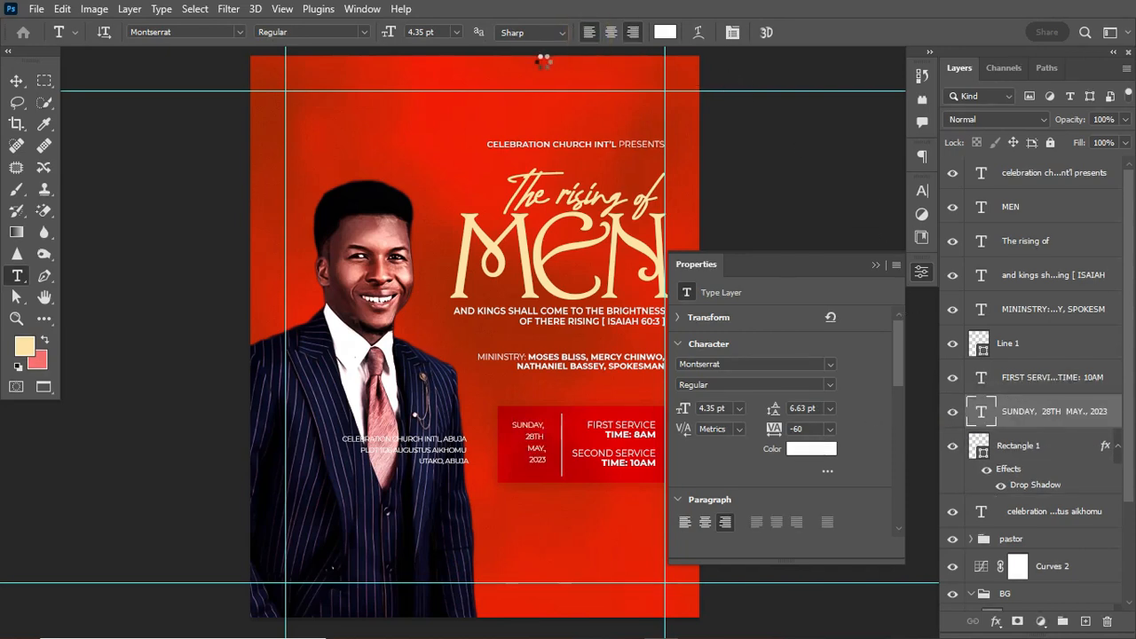
left_click(588, 32)
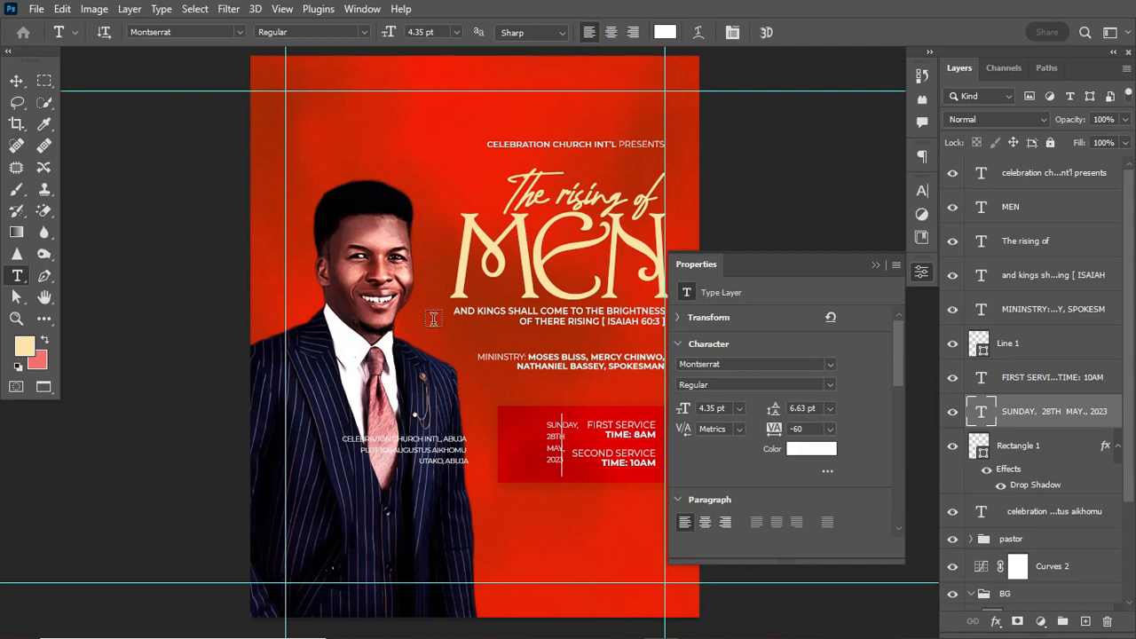
Move the date into the red box, enlarge it slightly, and set 6 pt leading.
key("v")
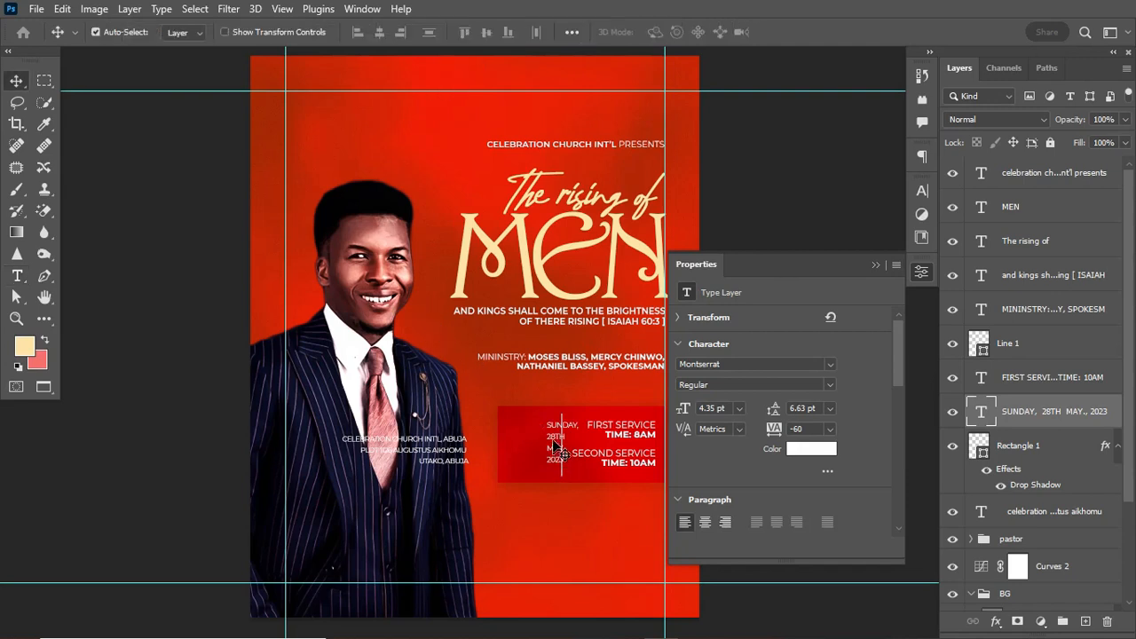
left_click_drag(557, 446, 515, 441)
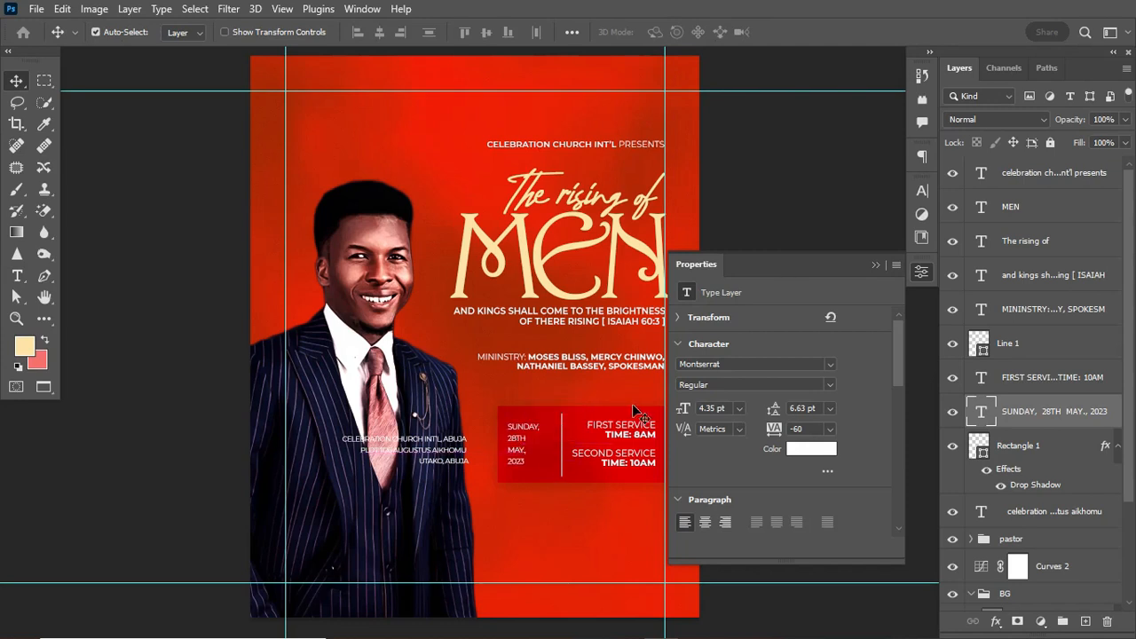
key("ctrl+t")
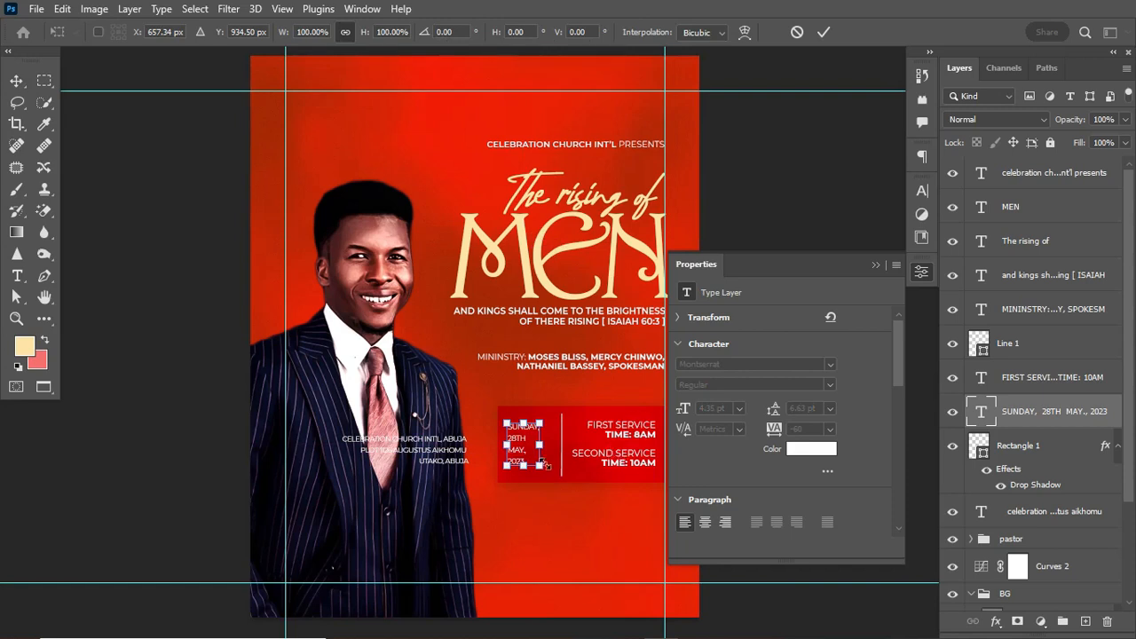
mouse_move(545, 465)
left_mouse_down()
mouse_move(552, 479)
mouse_move(545, 471)
left_mouse_up()
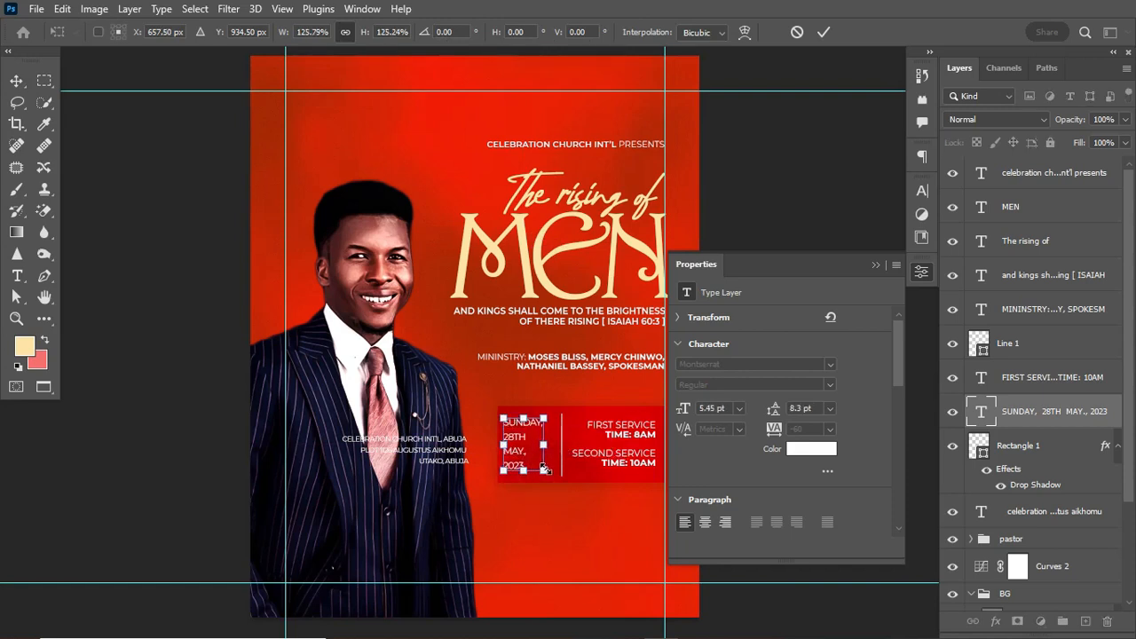
key("Return")
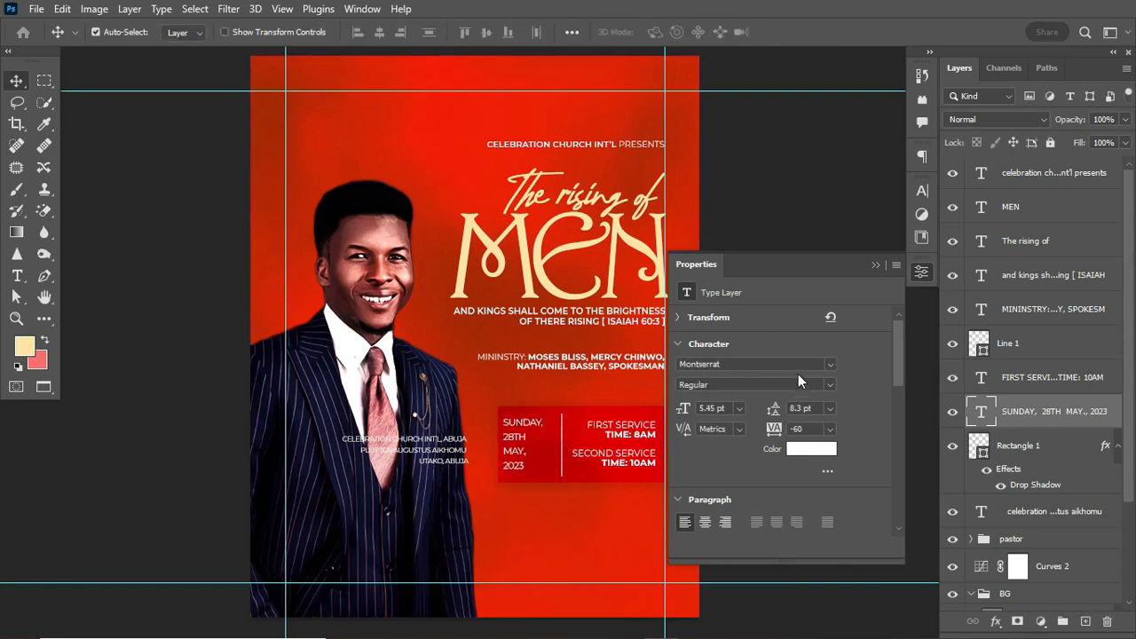
left_click_drag(774, 413, 774, 414)
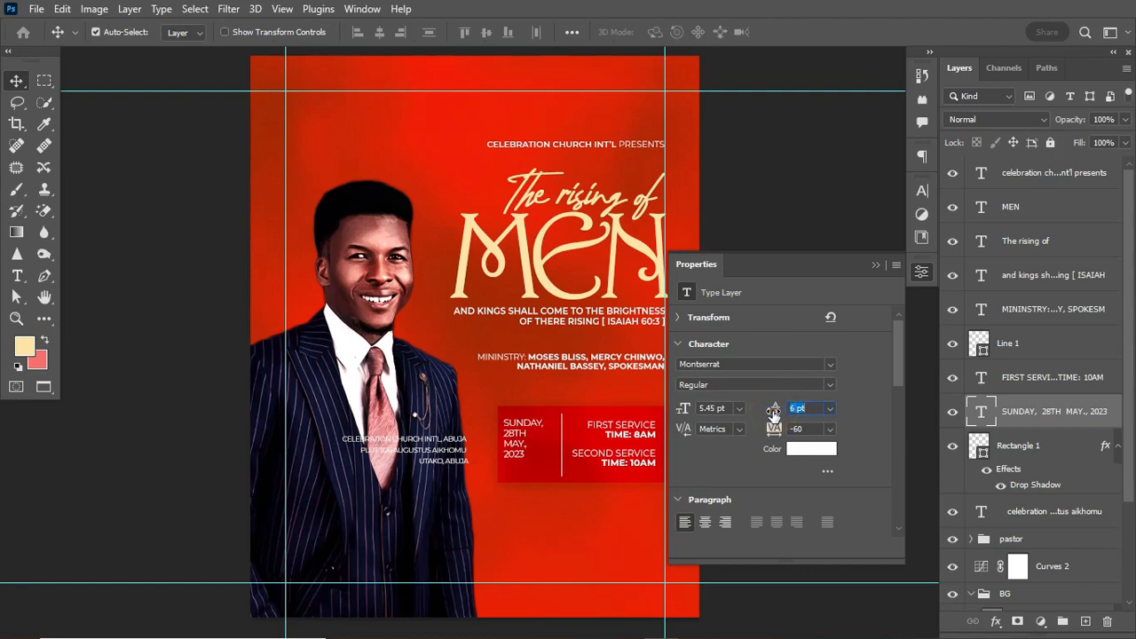
key("Return")
left_click(17, 276)
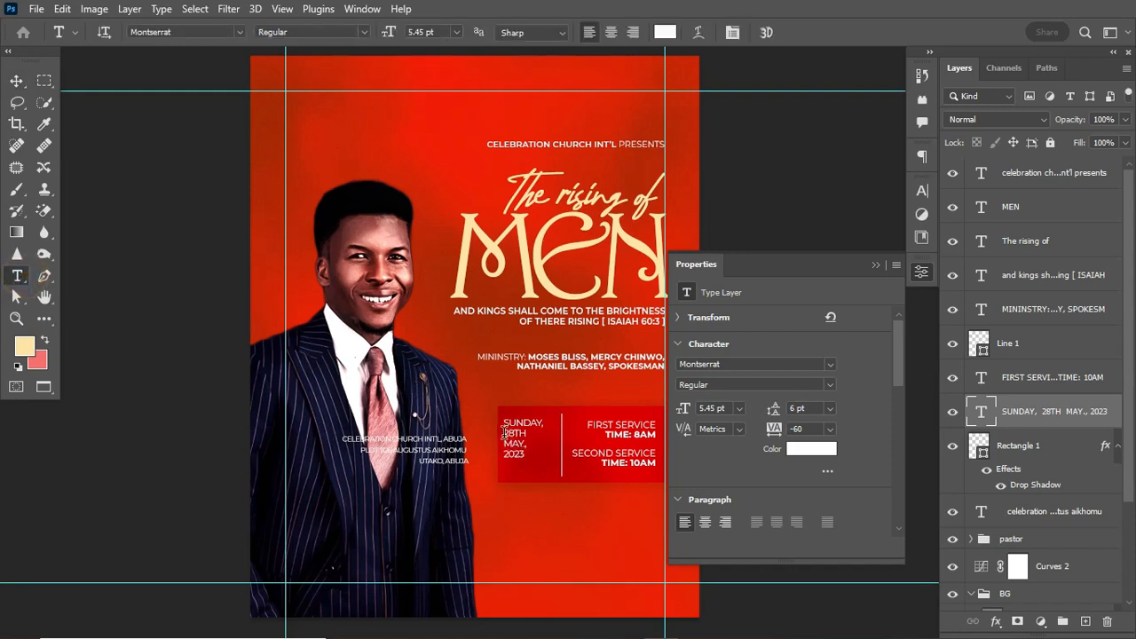
Give the 28TH MAY, 2023 lines a heavier font weight.
left_click_drag(504, 433, 533, 458)
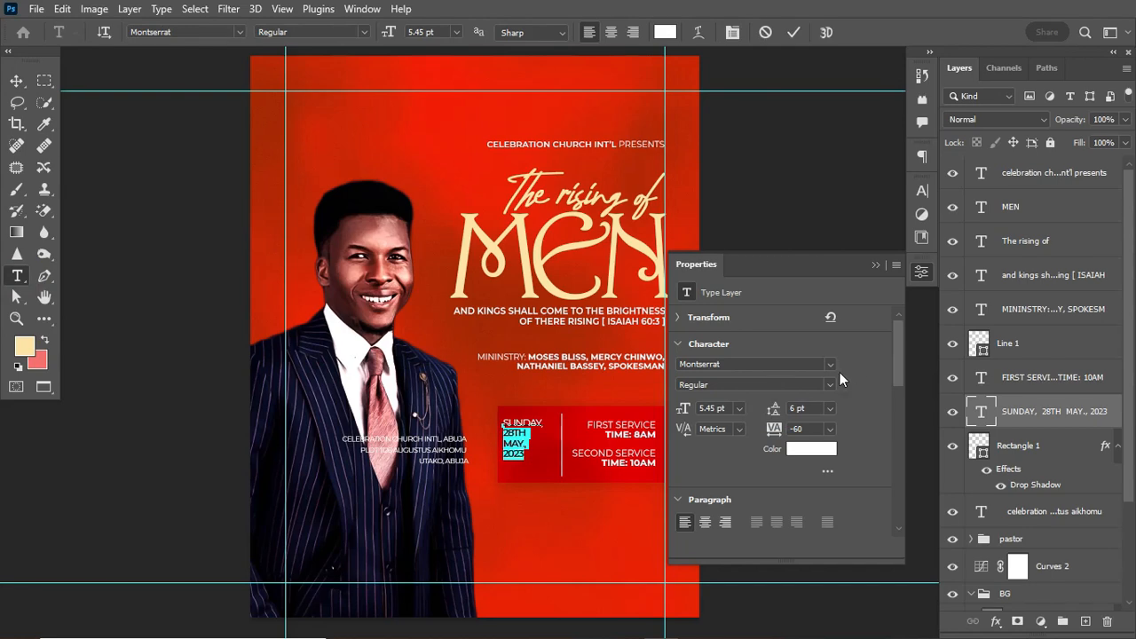
left_click(831, 383)
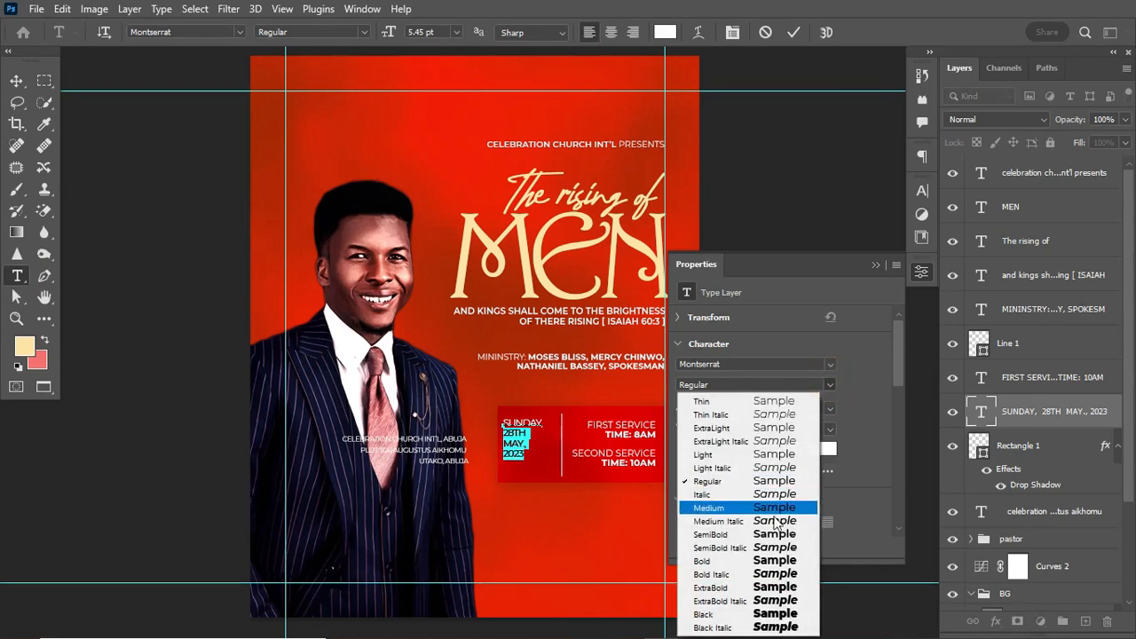
left_click(737, 558)
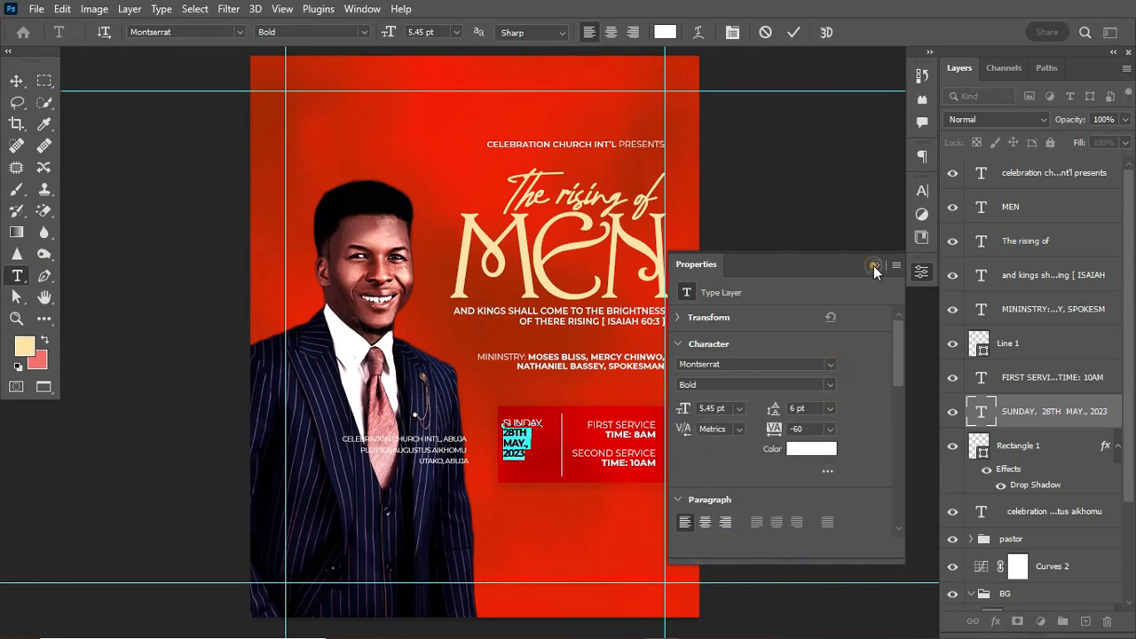
left_click(874, 265)
left_click(795, 34)
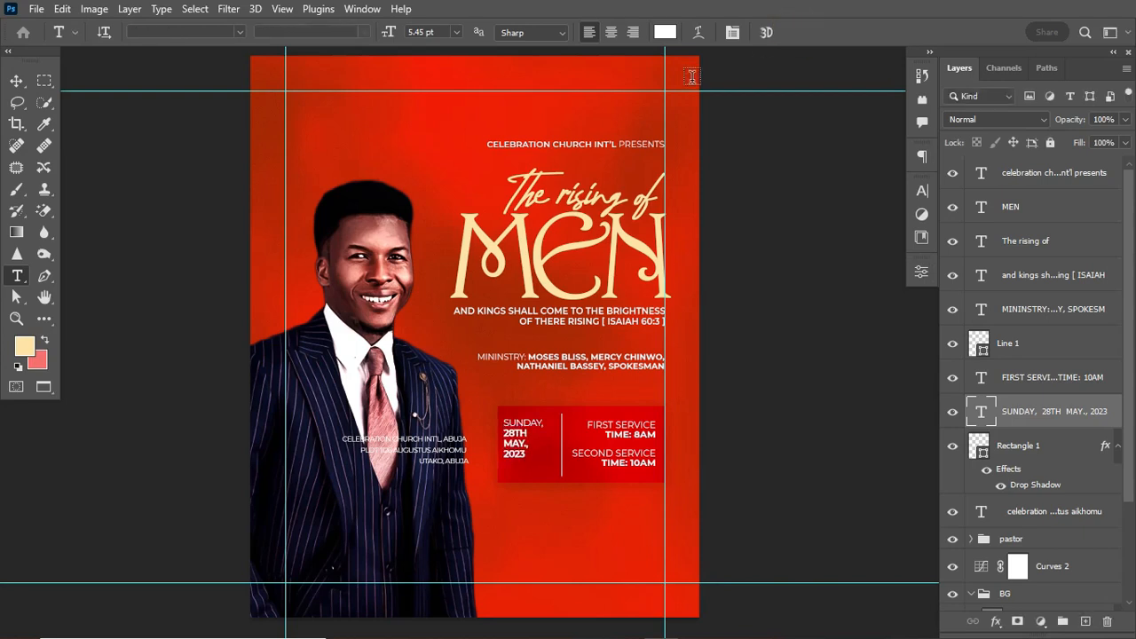
Enlarge the date text to about 121% and nudge it right and up.
left_click(16, 81)
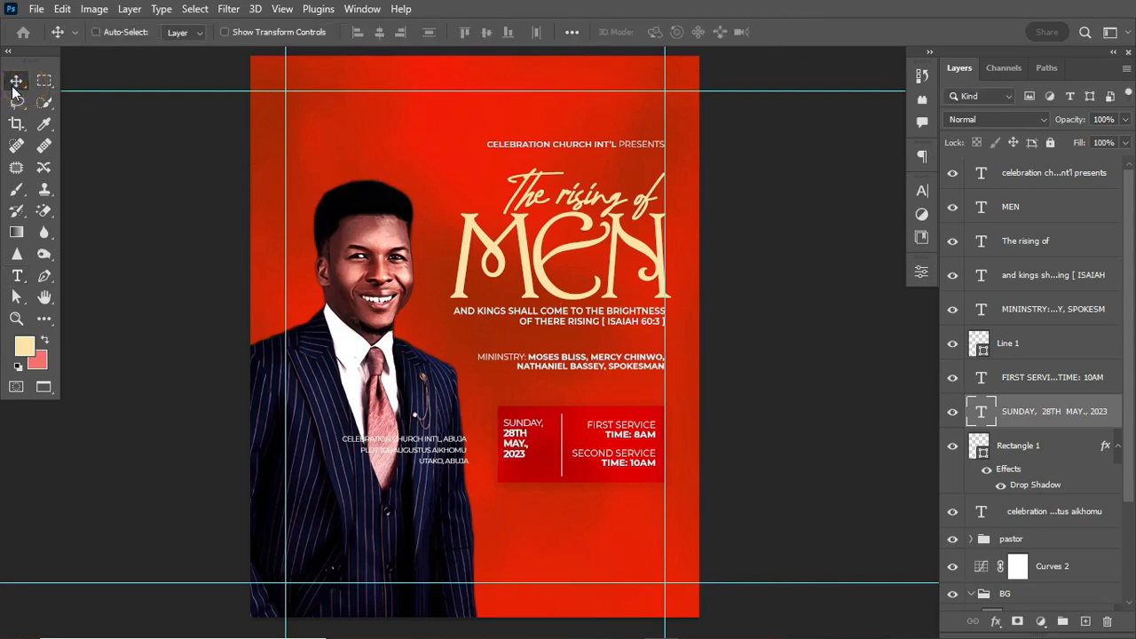
key("ctrl+t")
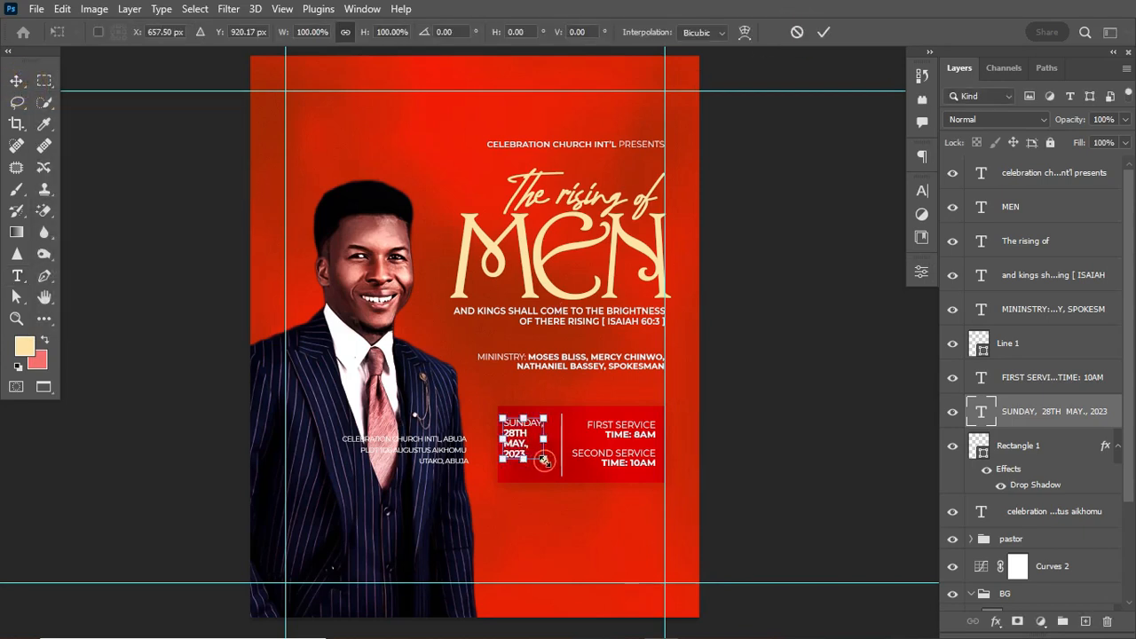
left_click_drag(544, 459, 551, 466)
key("Return")
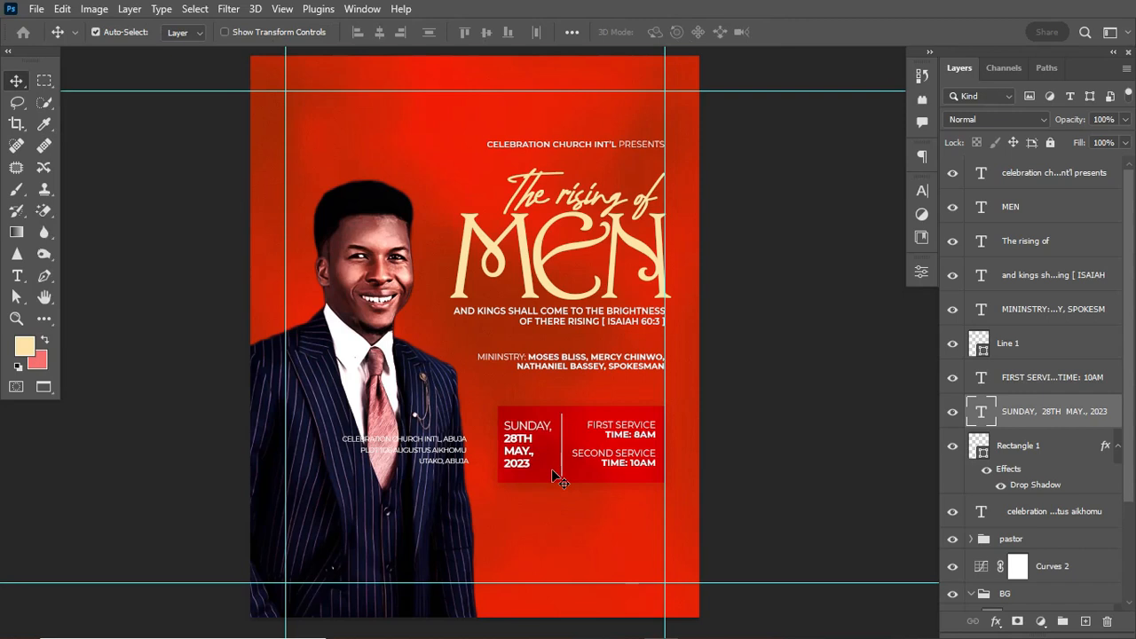
key("Right")
key("Right")
key("Right")
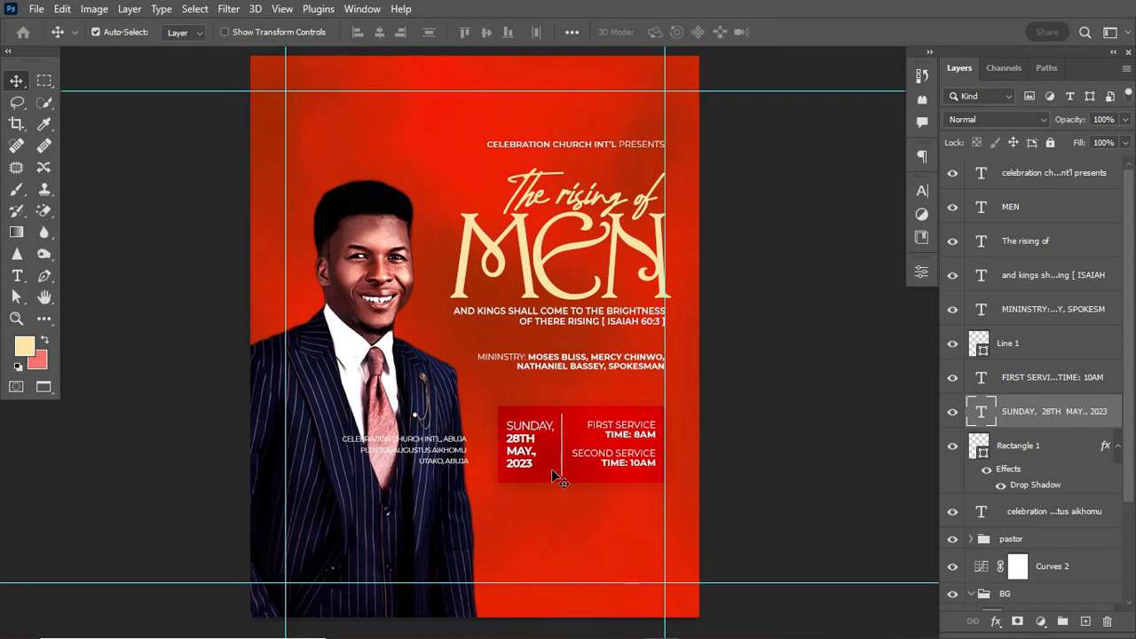
key("Up")
key("Up")
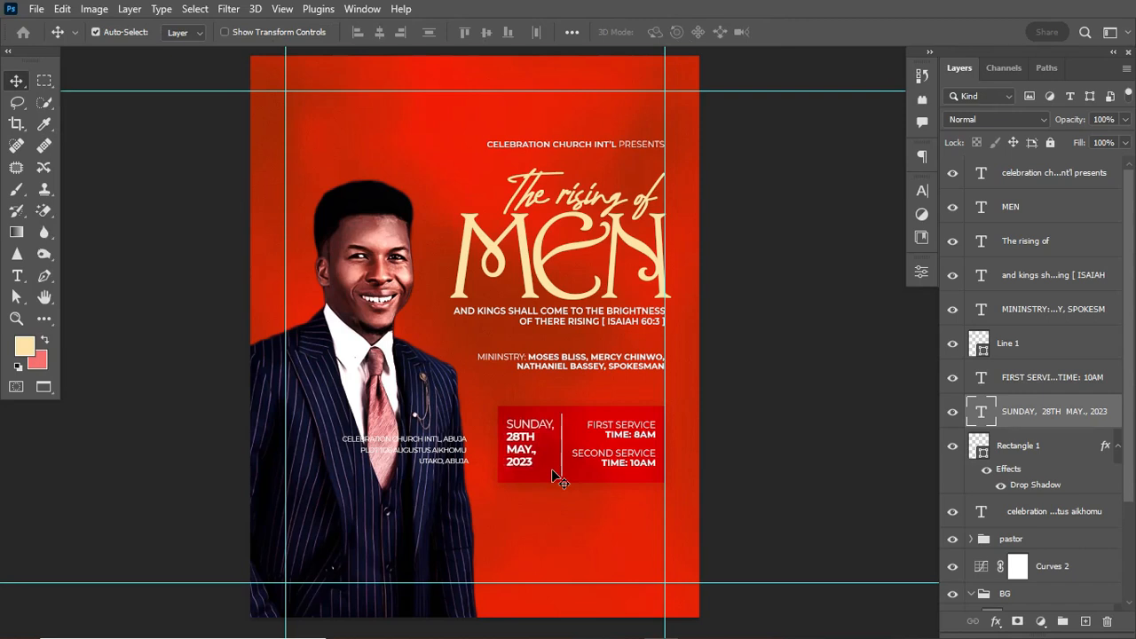
Nudge the vertical divider line slightly right.
left_click(561, 470)
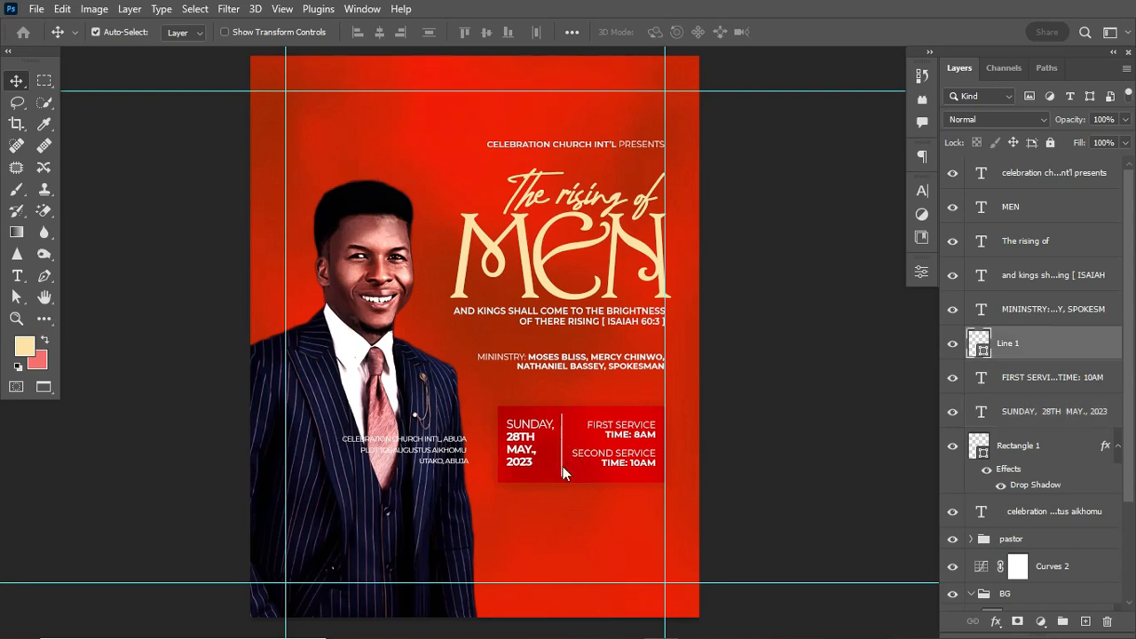
key("Right")
key("Right")
key("ctrl+t")
key("Return")
Shrink the date text to about 92%.
left_click(1023, 413)
key("ctrl+t")
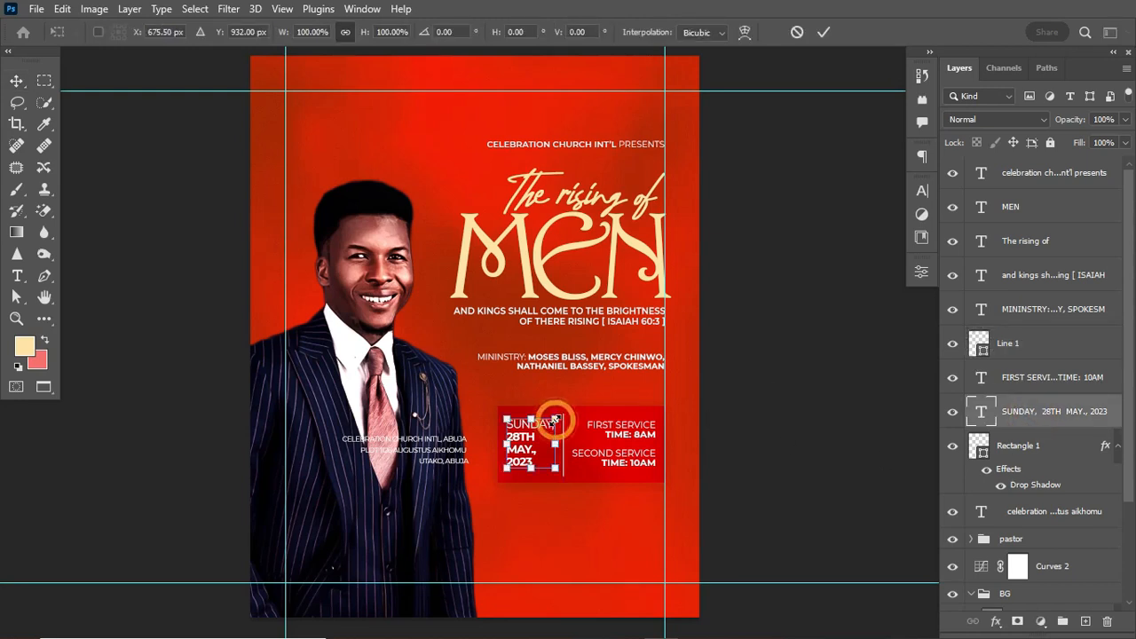
left_click_drag(556, 418, 553, 419)
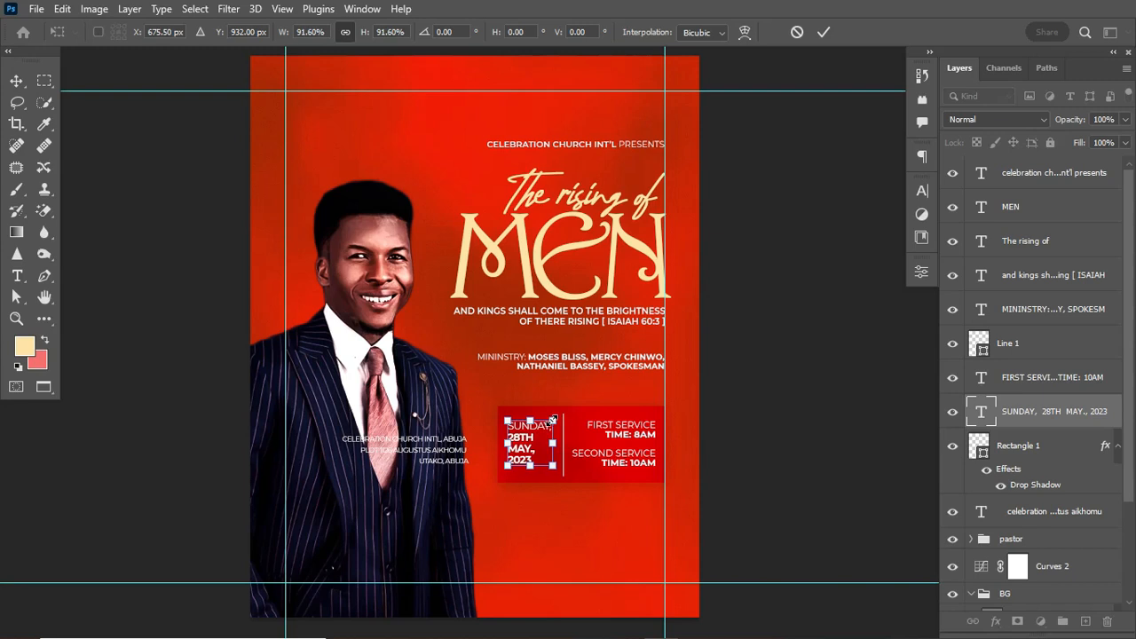
key("Return")
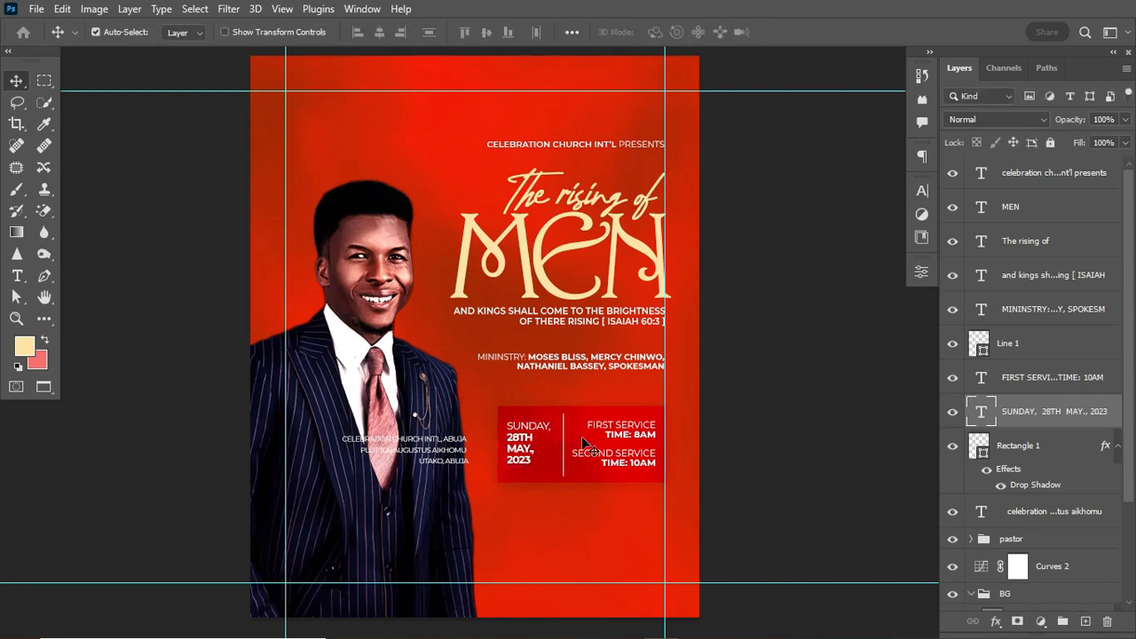
Nudge the date down and centre it vertically within the red box.
key("Down")
key("Down")
key("Down")
key("Down")
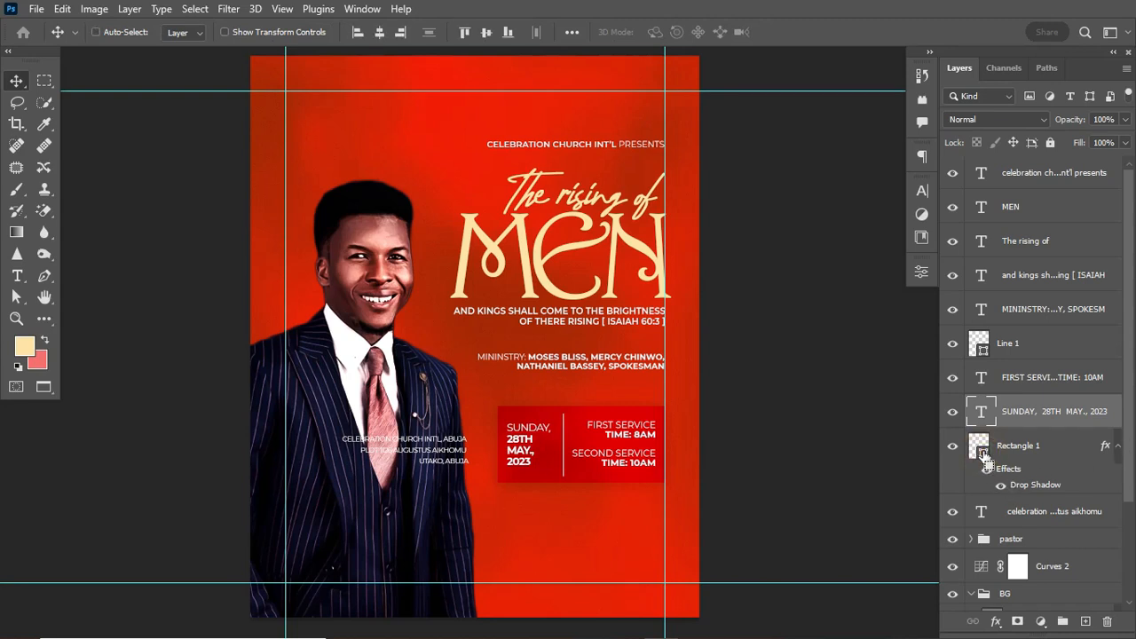
left_click(981, 450, "ctrl")
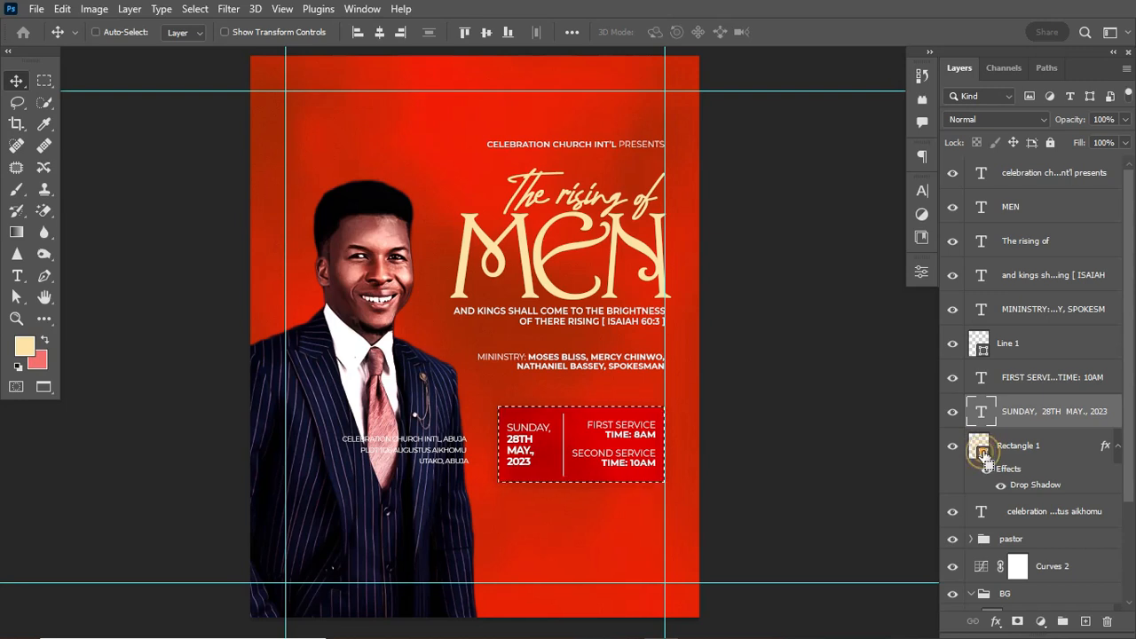
left_click(486, 32)
Vertically centre the service times within the red box and enlarge them slightly.
left_click(1057, 381)
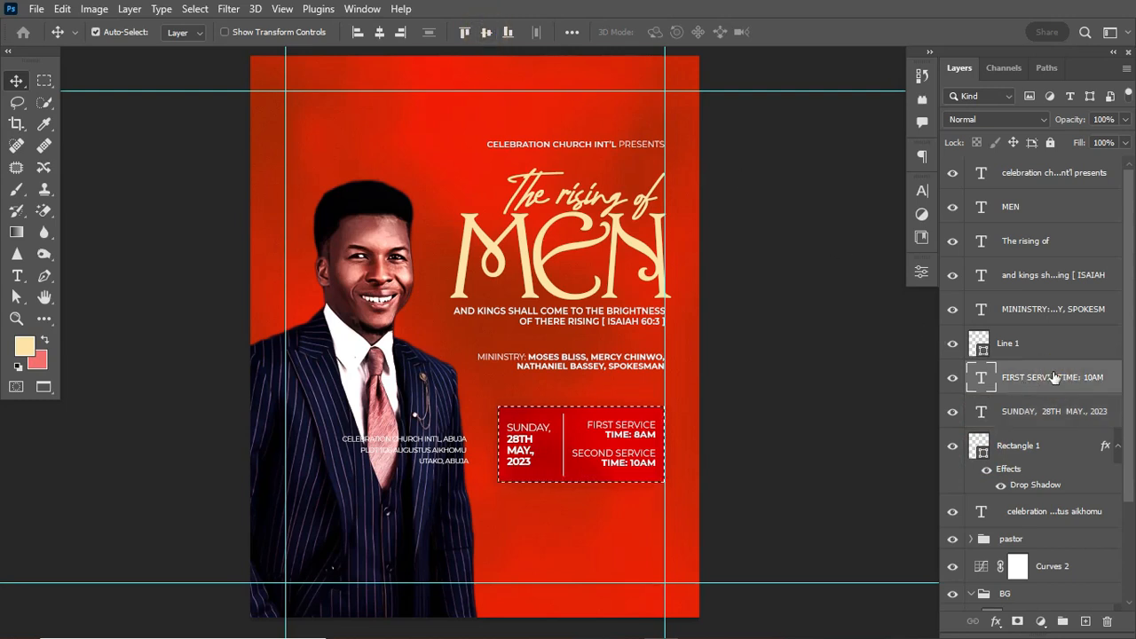
left_click(487, 34)
left_click(487, 36)
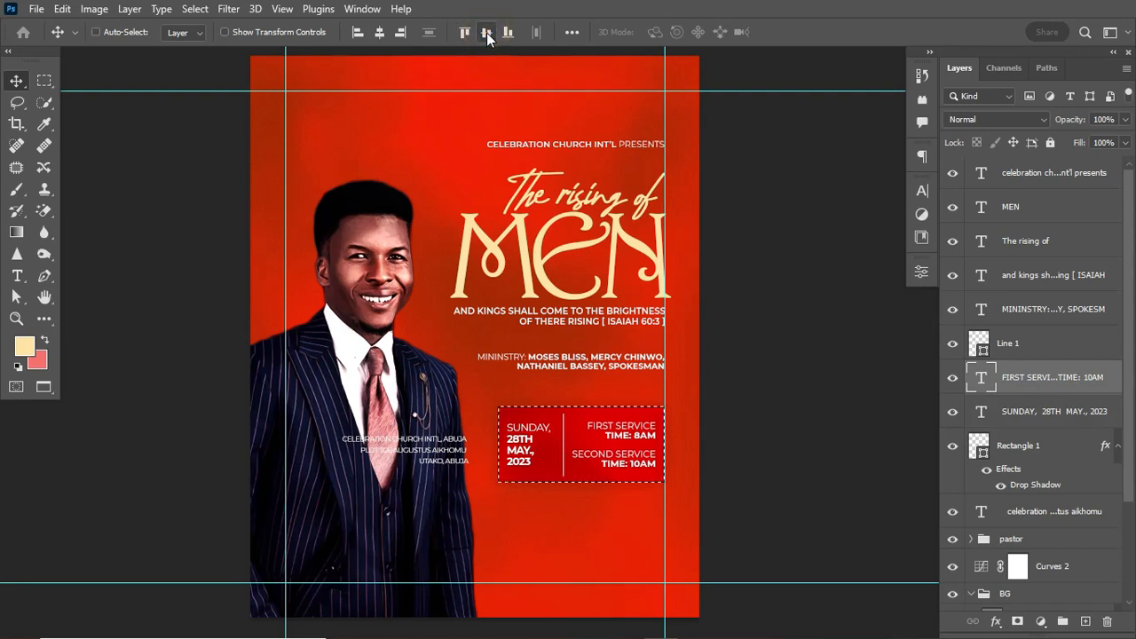
key("ctrl+d")
key("ctrl+t")
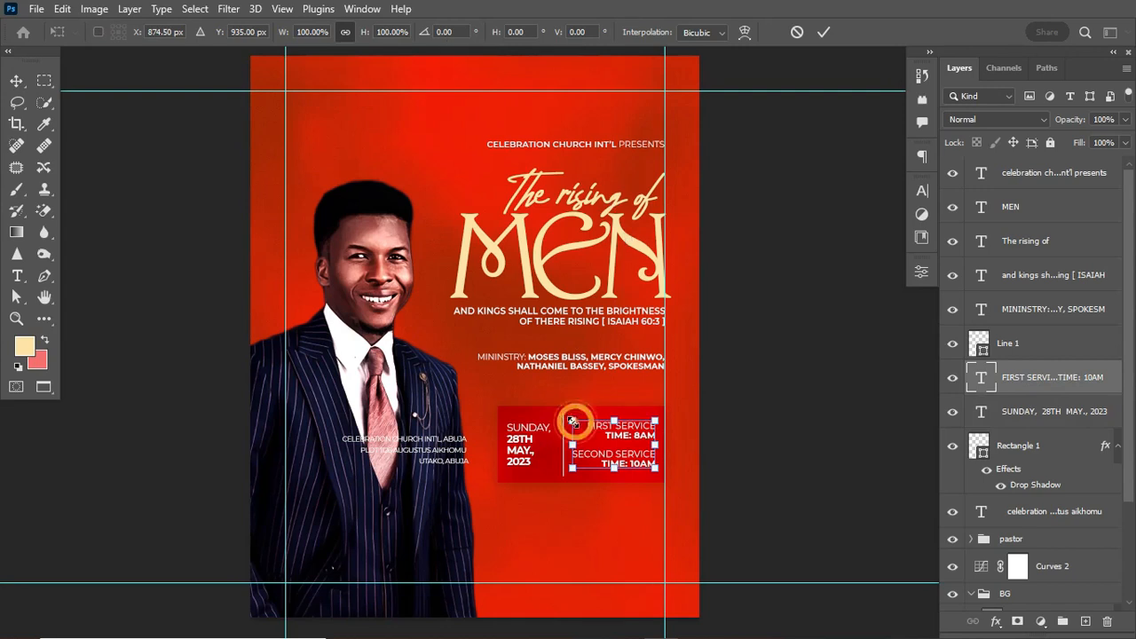
left_click_drag(573, 421, 569, 420)
key("Return")
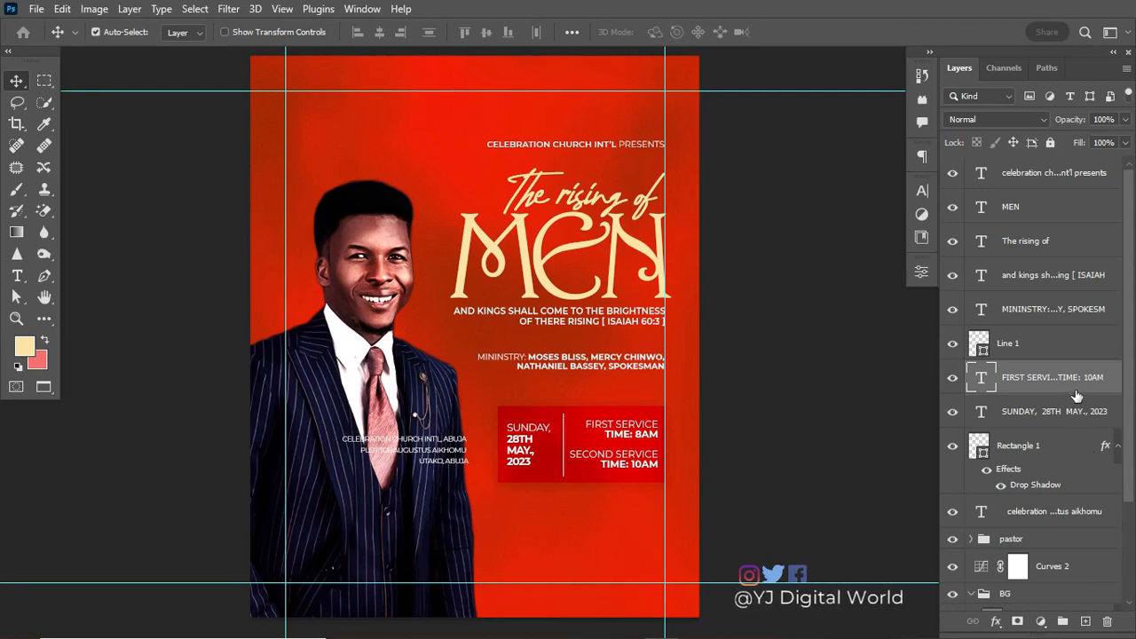
Group the layers from Line 1 through Rectangle 1 and name the group 'time n date'.
left_click(1040, 346)
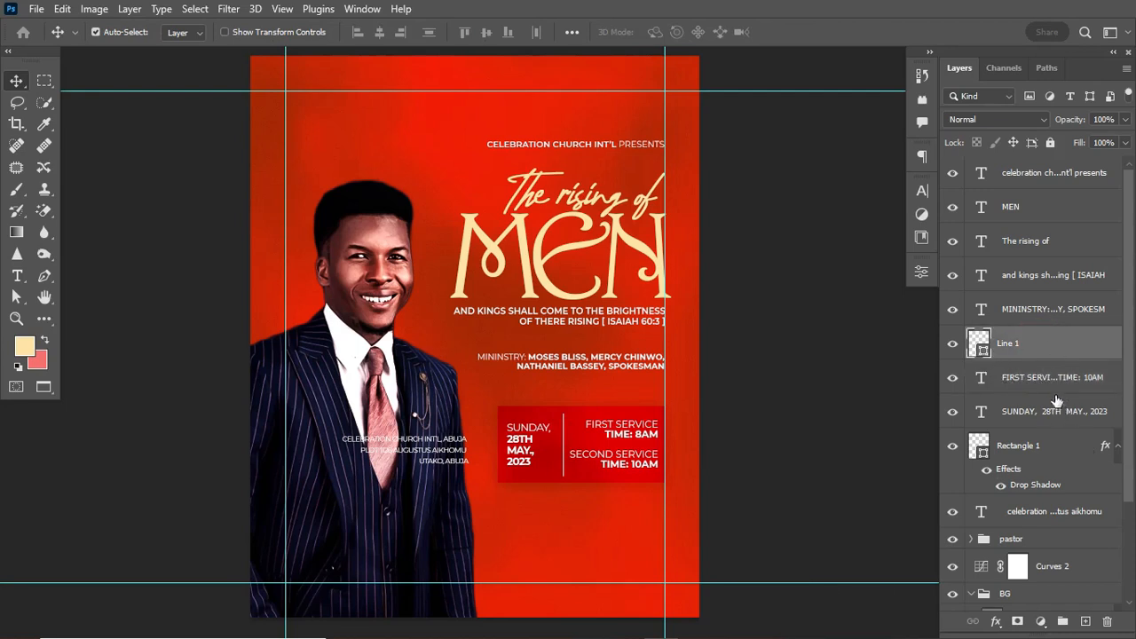
left_click(1117, 445)
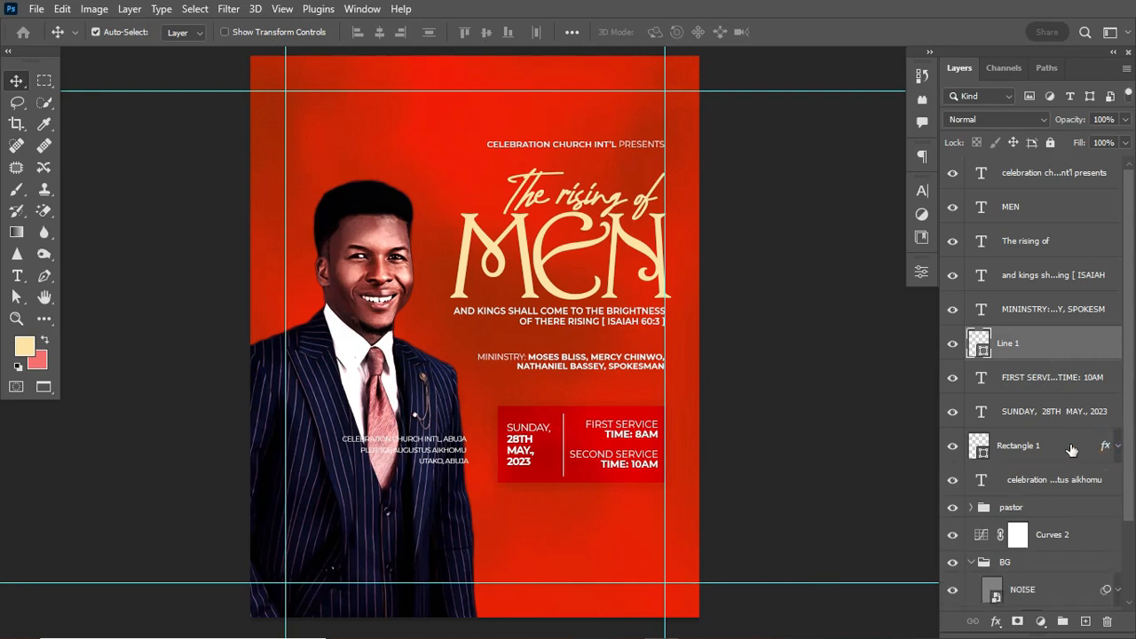
left_click(1071, 453, "shift")
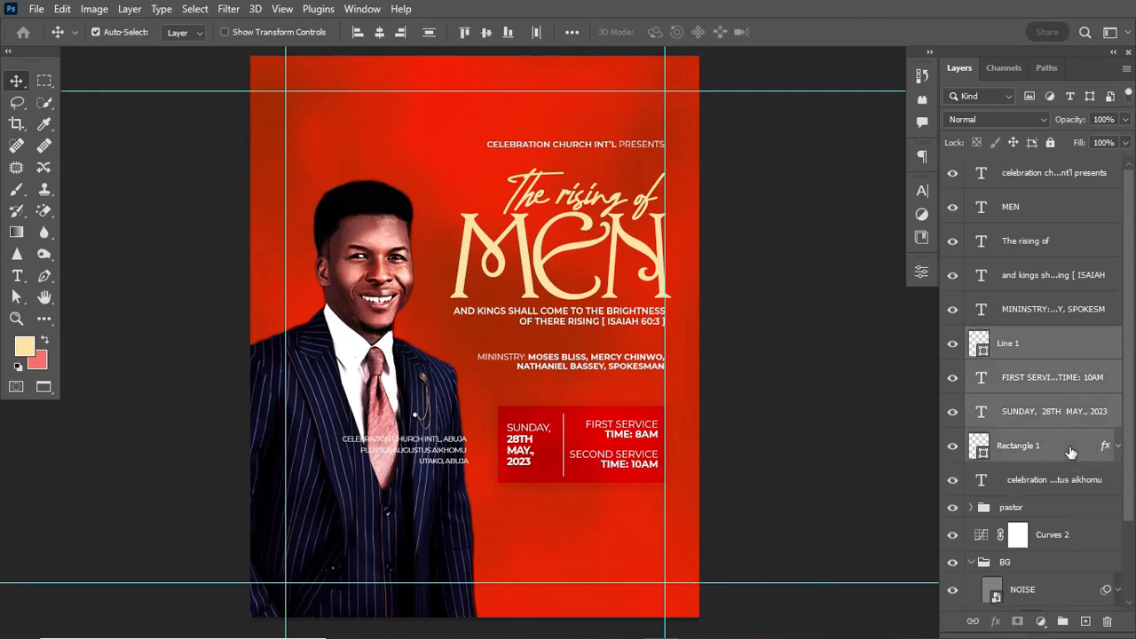
key("ctrl+g")
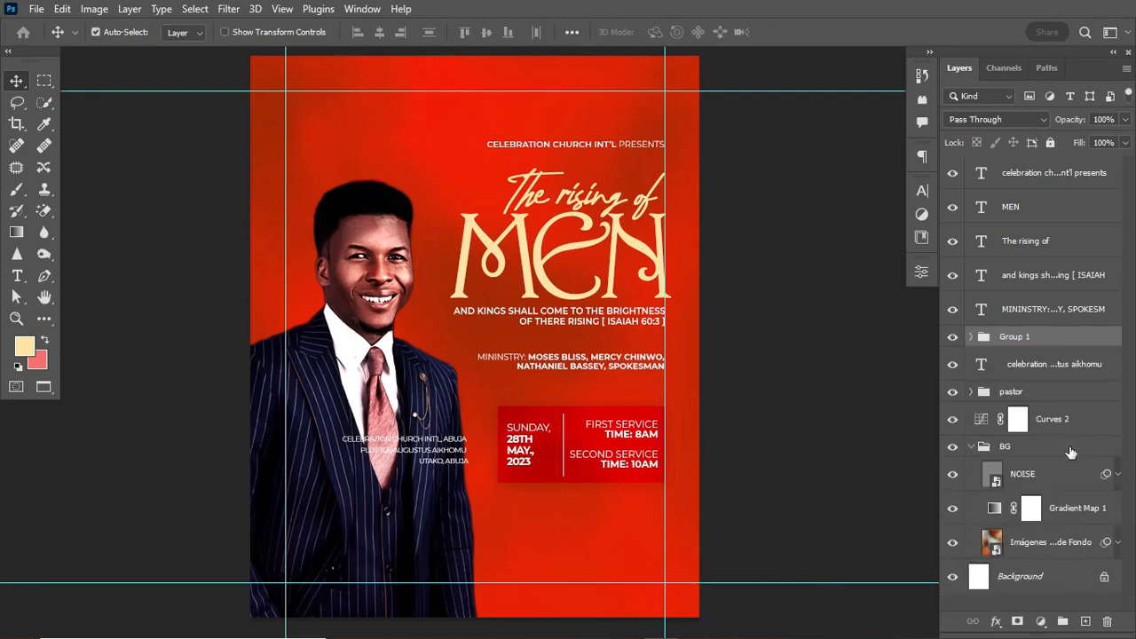
left_click(951, 337)
left_click(952, 337)
left_click(951, 336)
left_click(950, 336)
double_click(1030, 336)
type("time n date")
key("Return")
Move the time n date group below Curves 2, just above the BG group.
left_click(971, 445)
left_click_drag(1071, 338, 1078, 439)
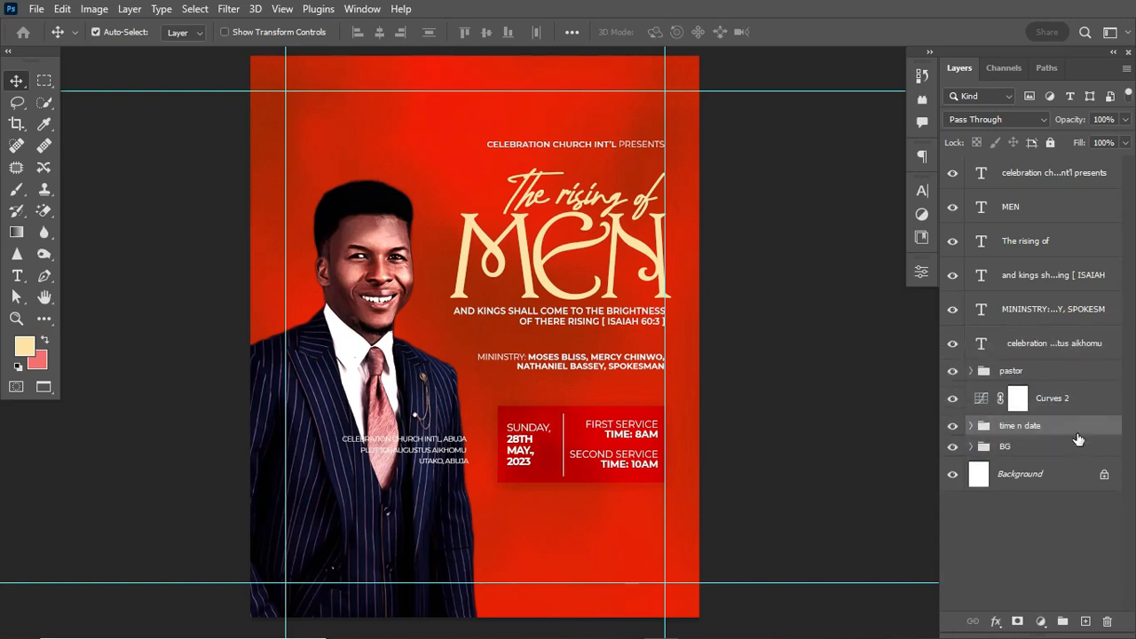
key("ctrl+semicolon")
key("ctrl+semicolon")
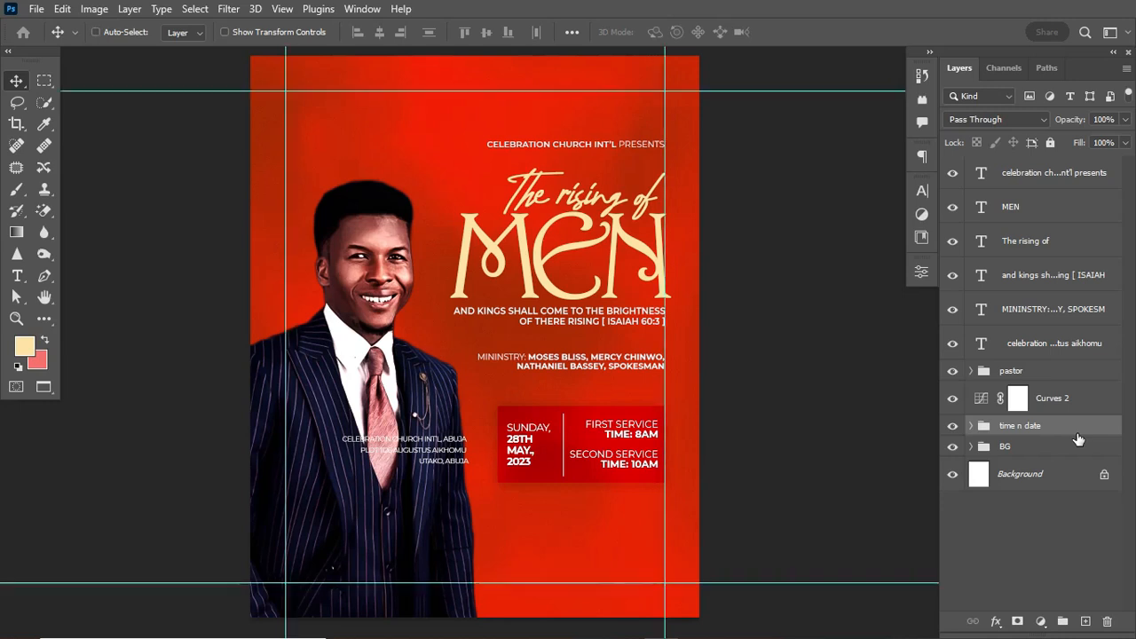
left_click(972, 427)
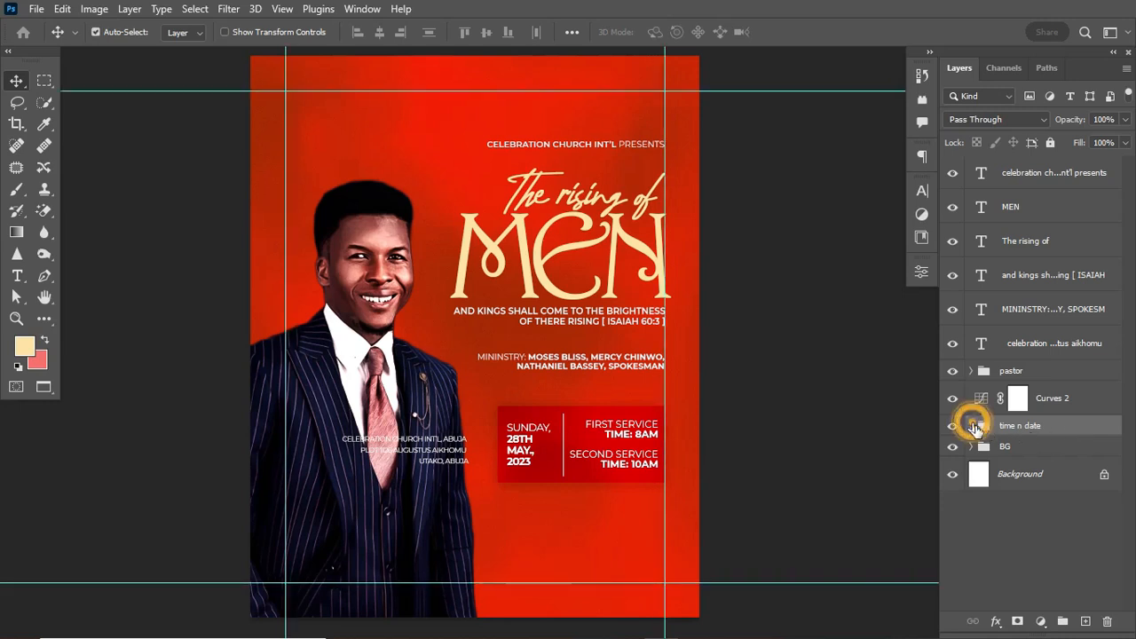
left_click(1128, 395)
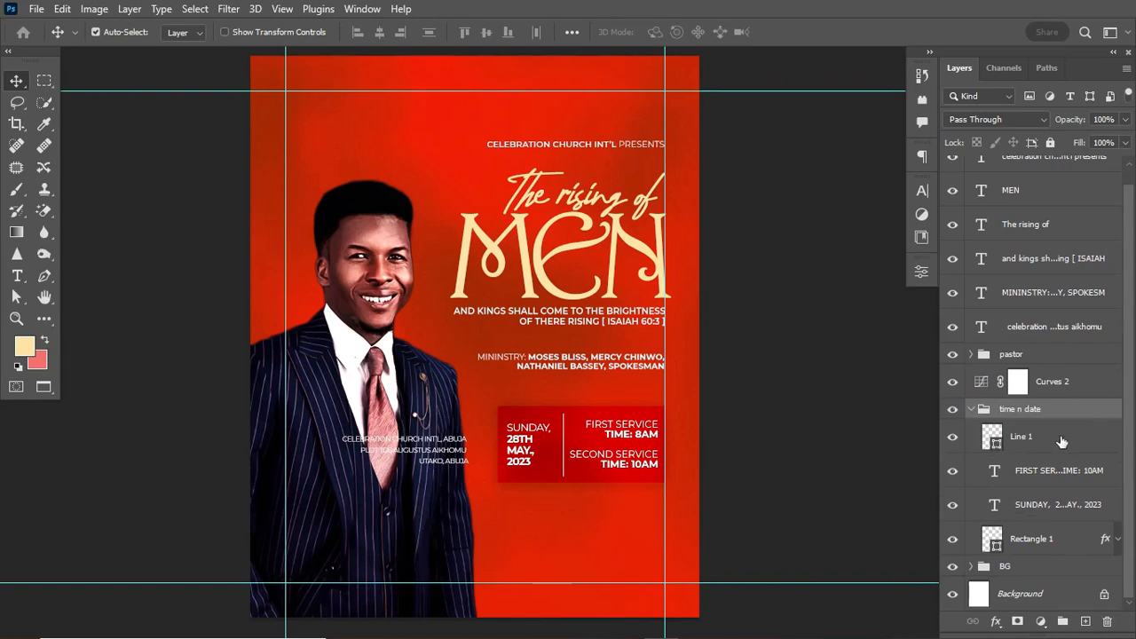
Lower Rectangle 1's drop shadow opacity from 7% to 5%.
left_click(1118, 539)
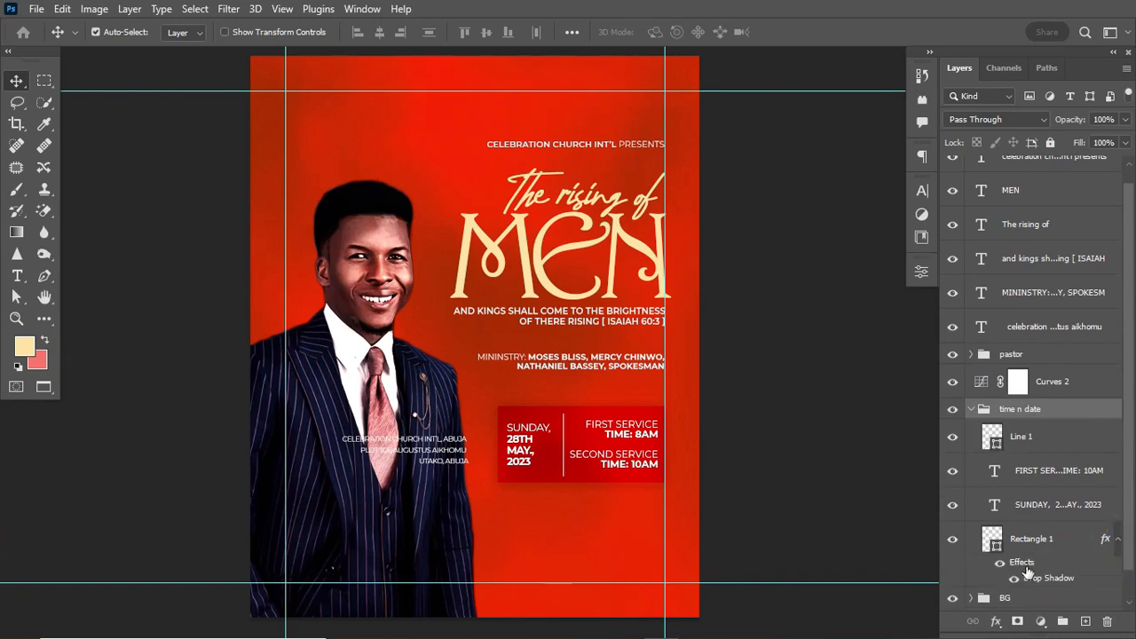
double_click(1034, 578)
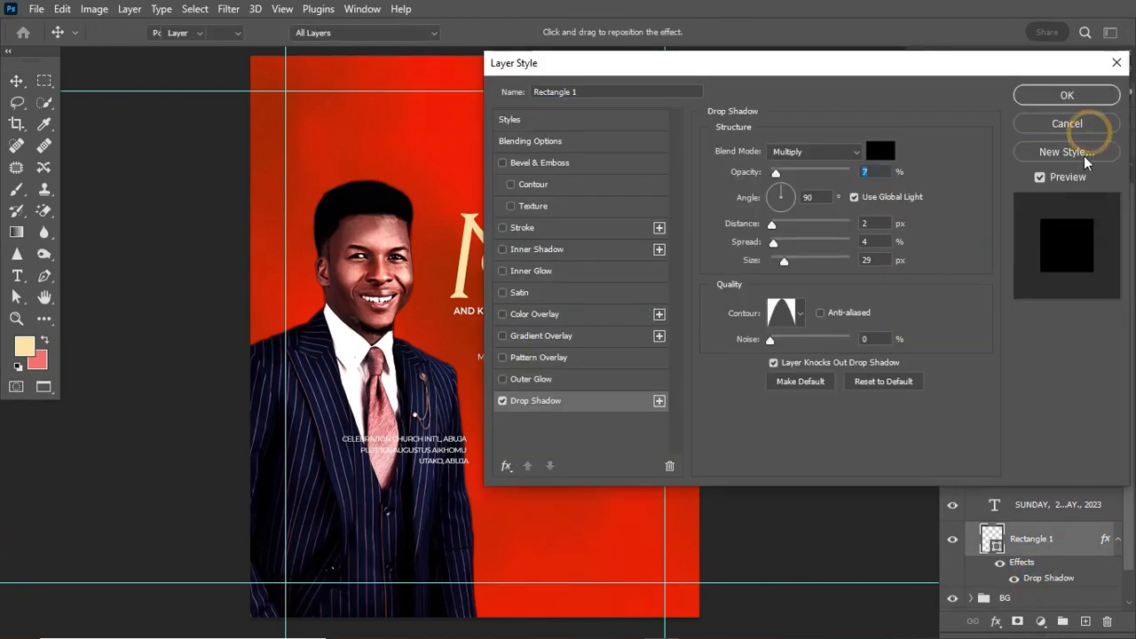
left_click(1065, 122)
left_click(1053, 579)
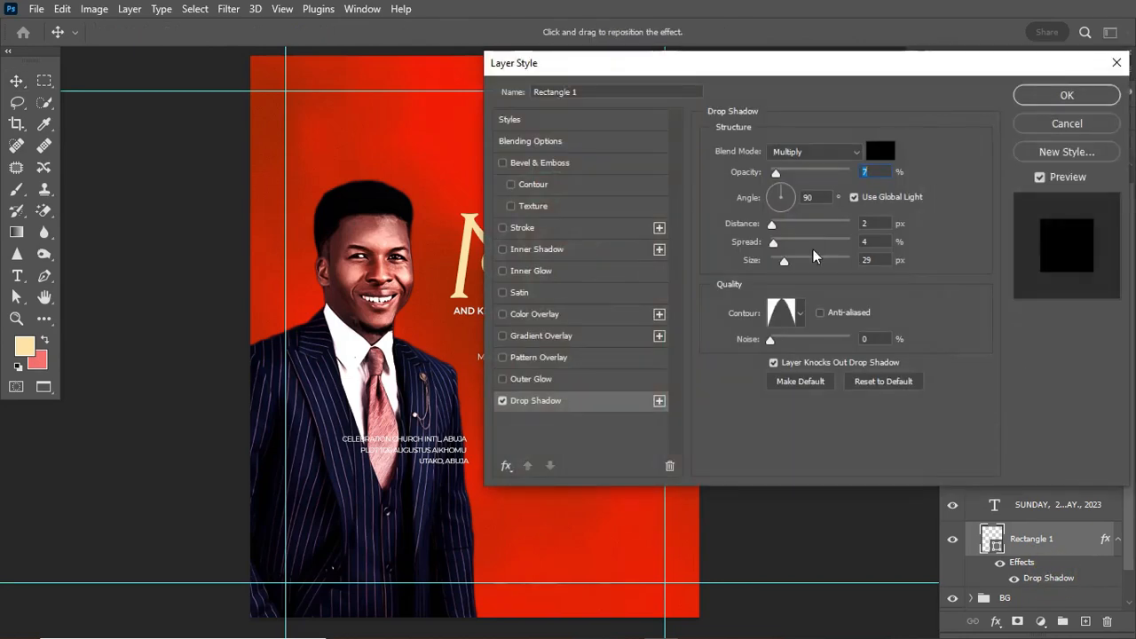
left_click_drag(782, 171, 778, 177)
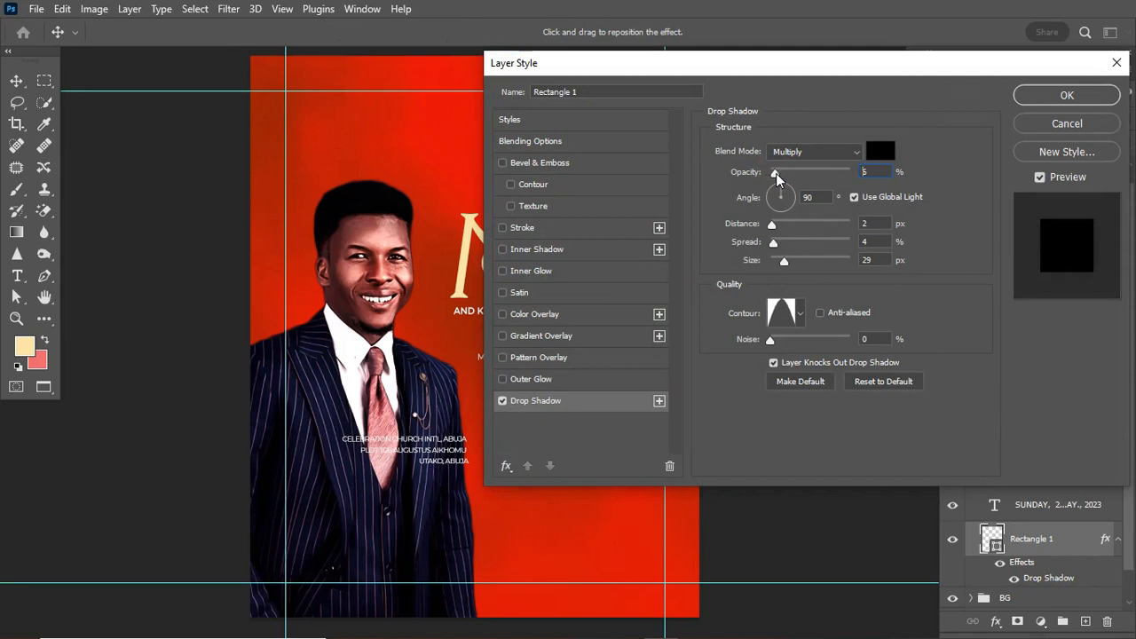
left_click(776, 175)
left_click(775, 175)
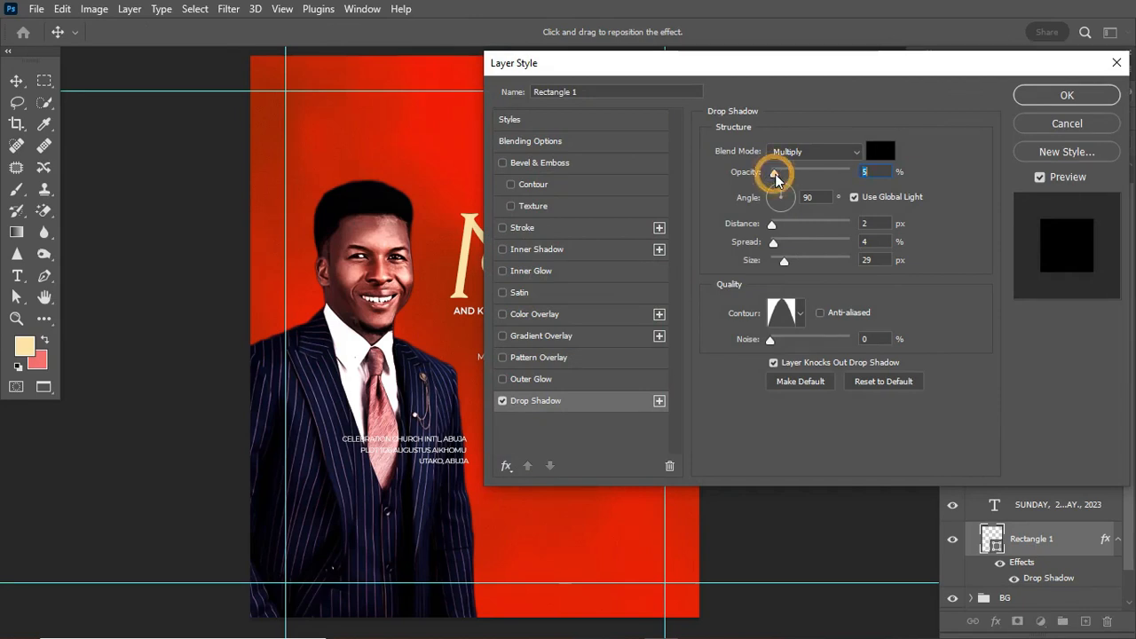
left_click(1065, 95)
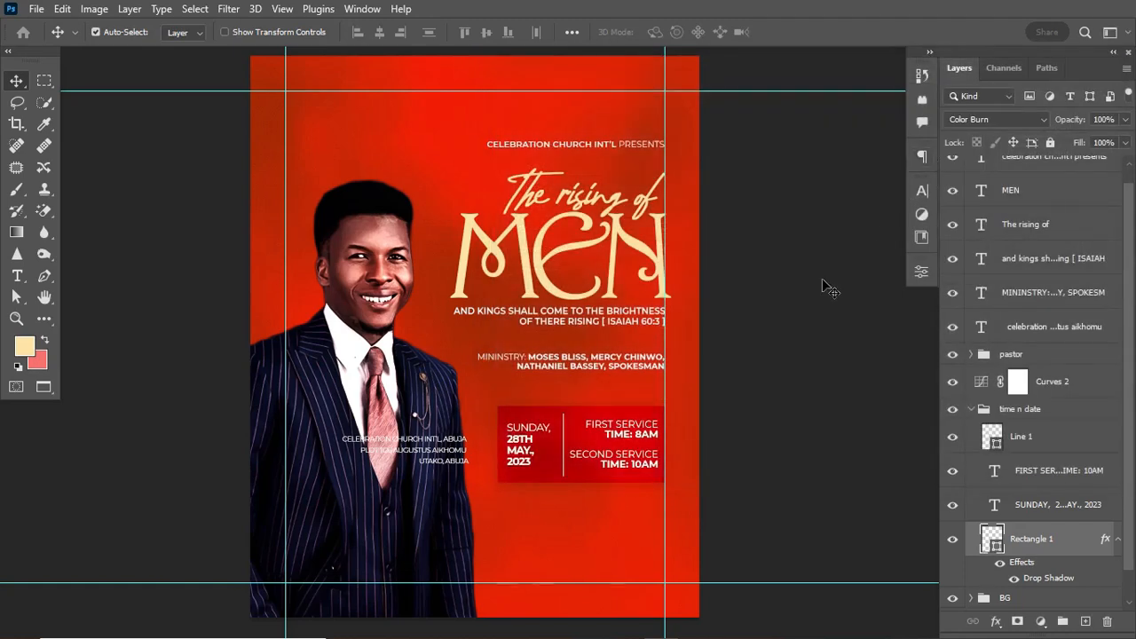
key("ctrl+semicolon")
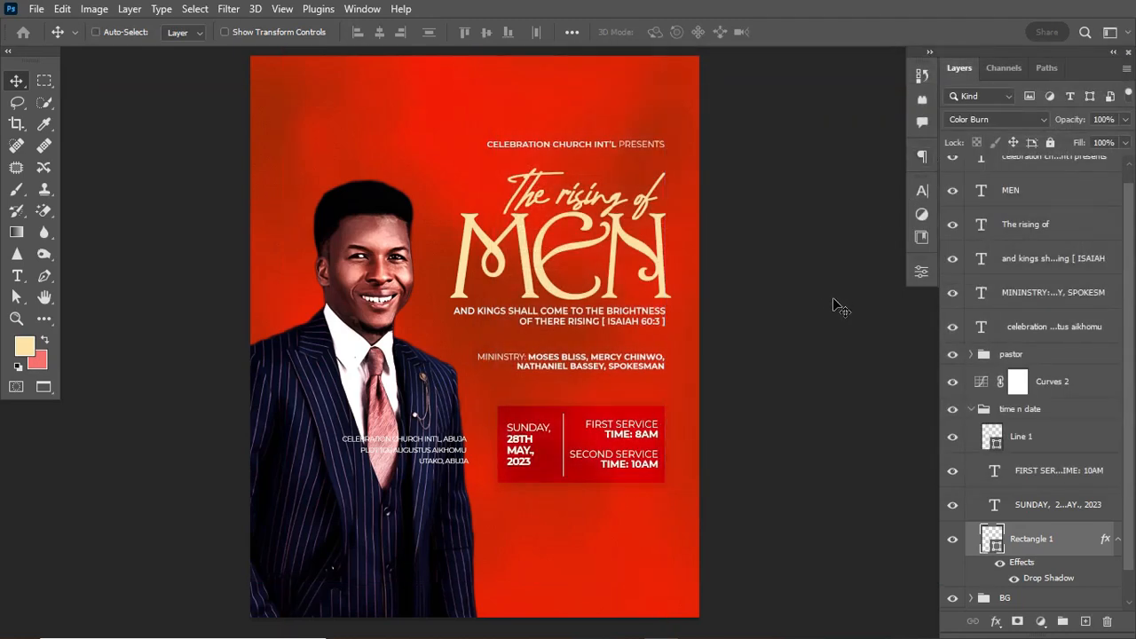
Move the address text up beneath the date box and set its leading to 5 pt.
left_click_drag(455, 462, 647, 523)
key("ctrl+semicolon")
key("ctrl")
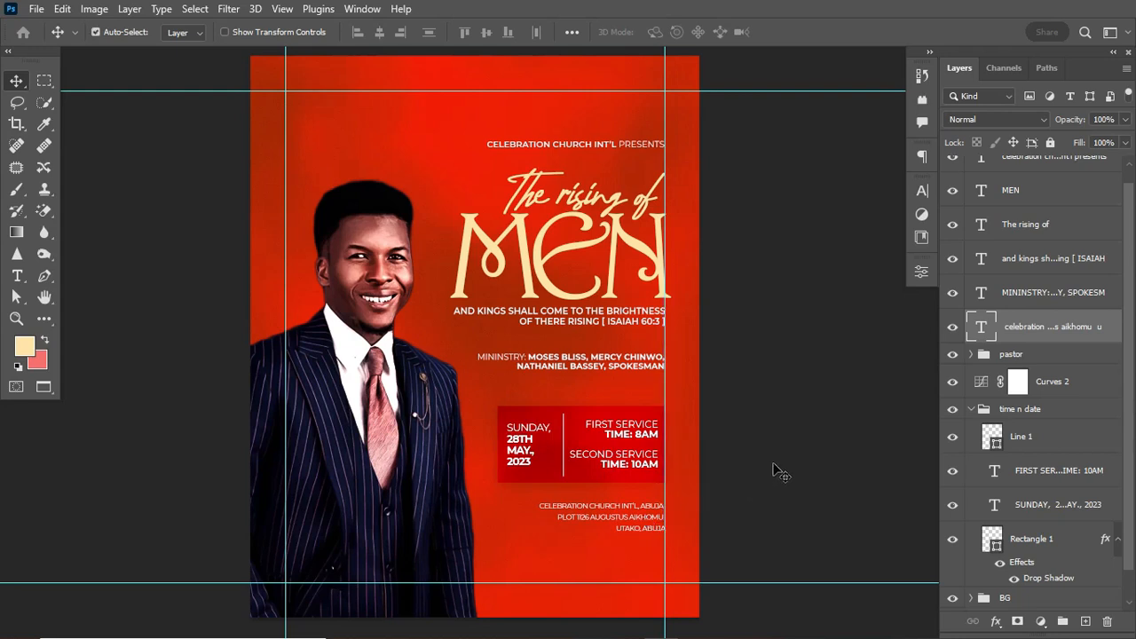
left_click(922, 193)
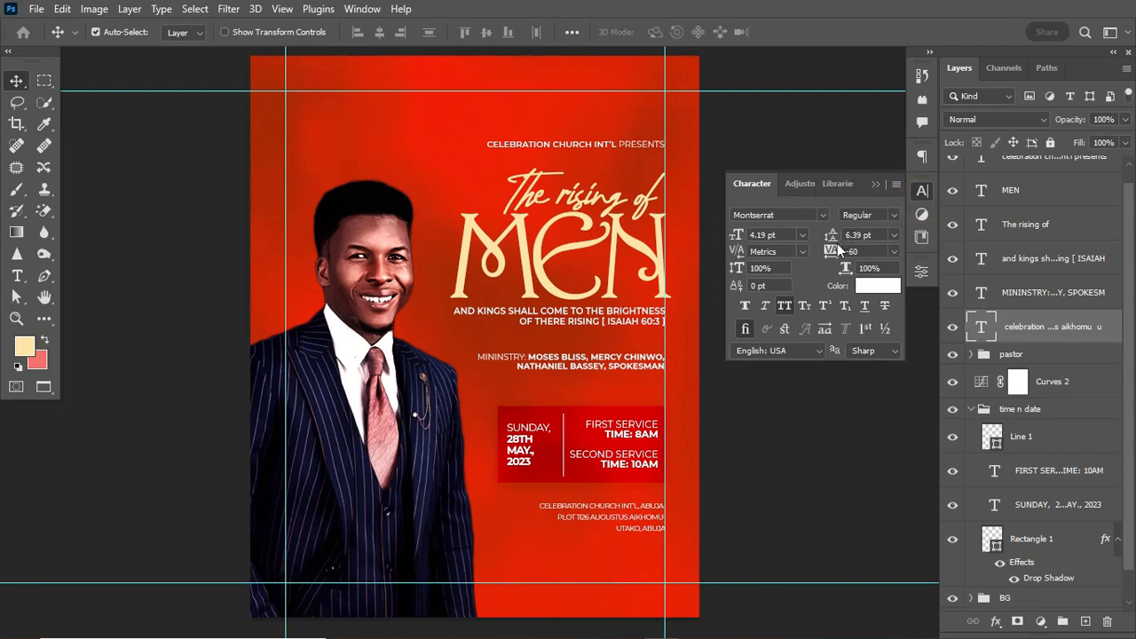
left_click_drag(832, 234, 834, 236)
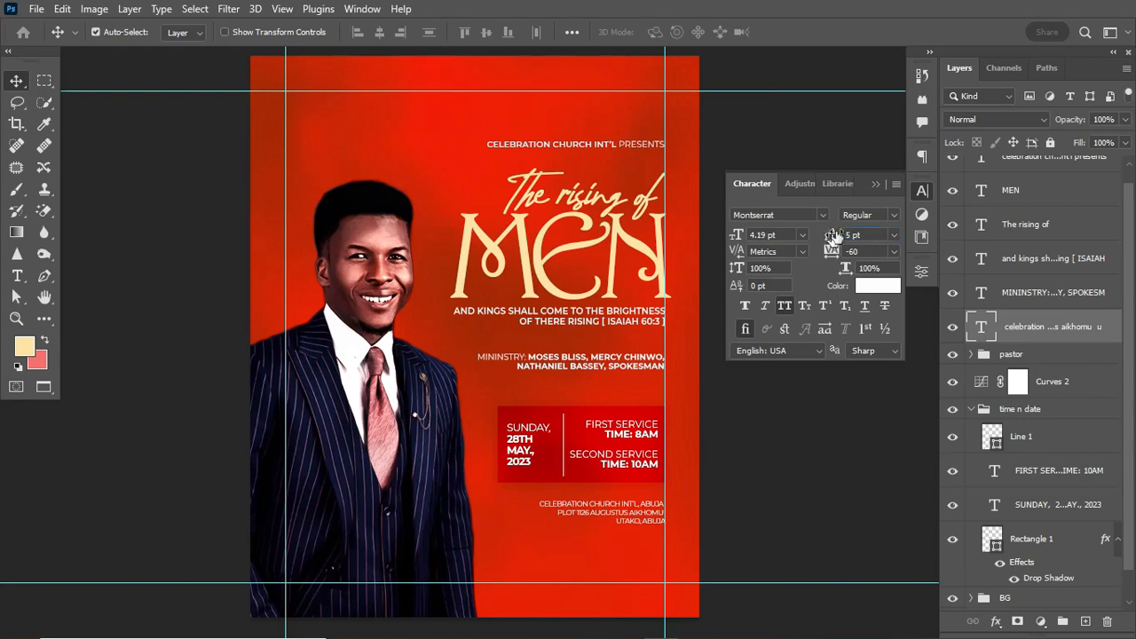
Make the first line of the address Bold.
left_click(892, 214)
left_click(876, 197)
key("t")
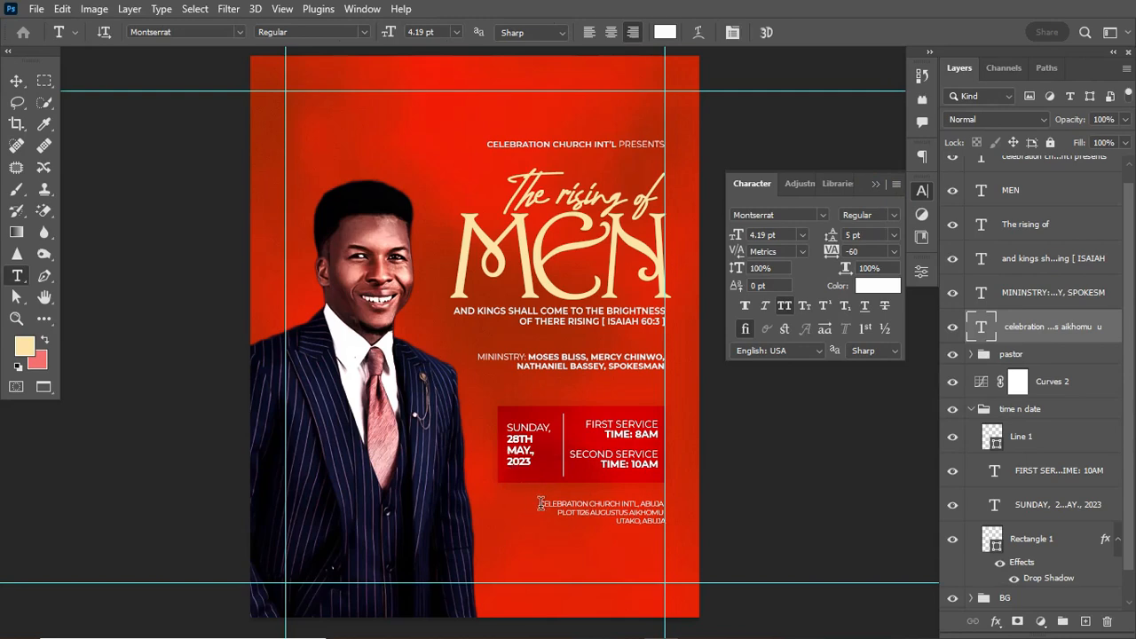
left_click_drag(540, 503, 673, 503)
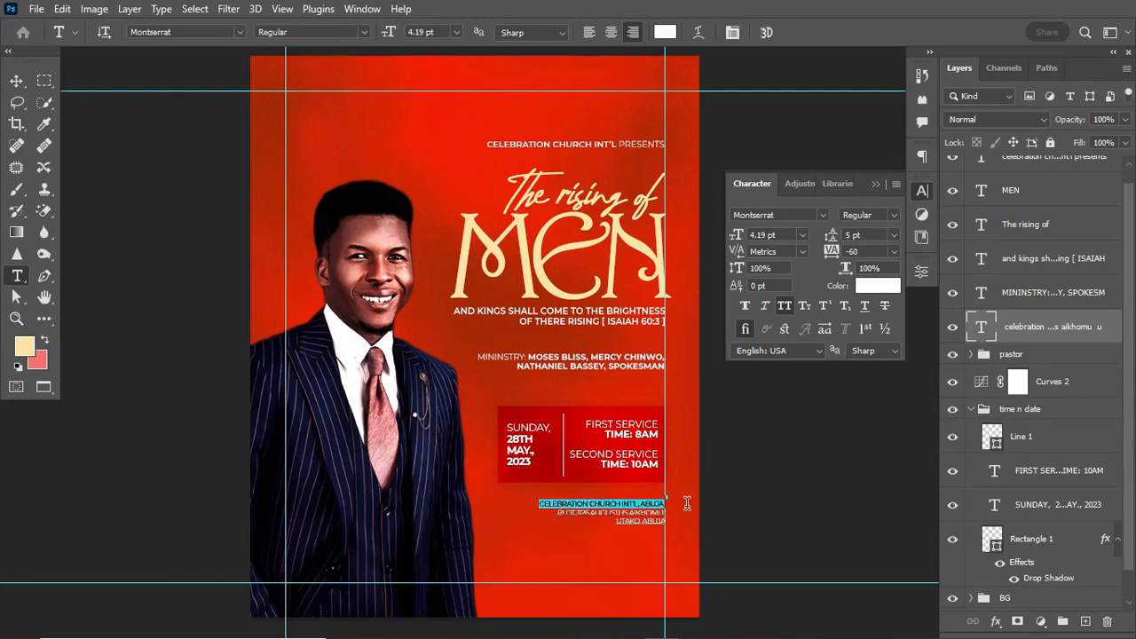
left_click(893, 216)
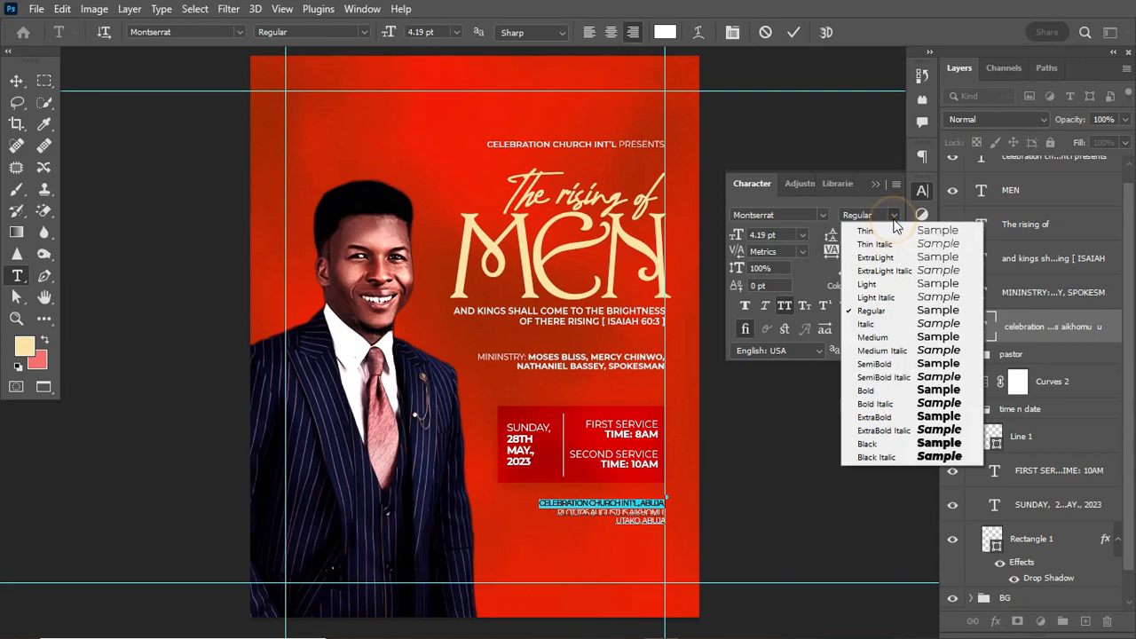
left_click(891, 390)
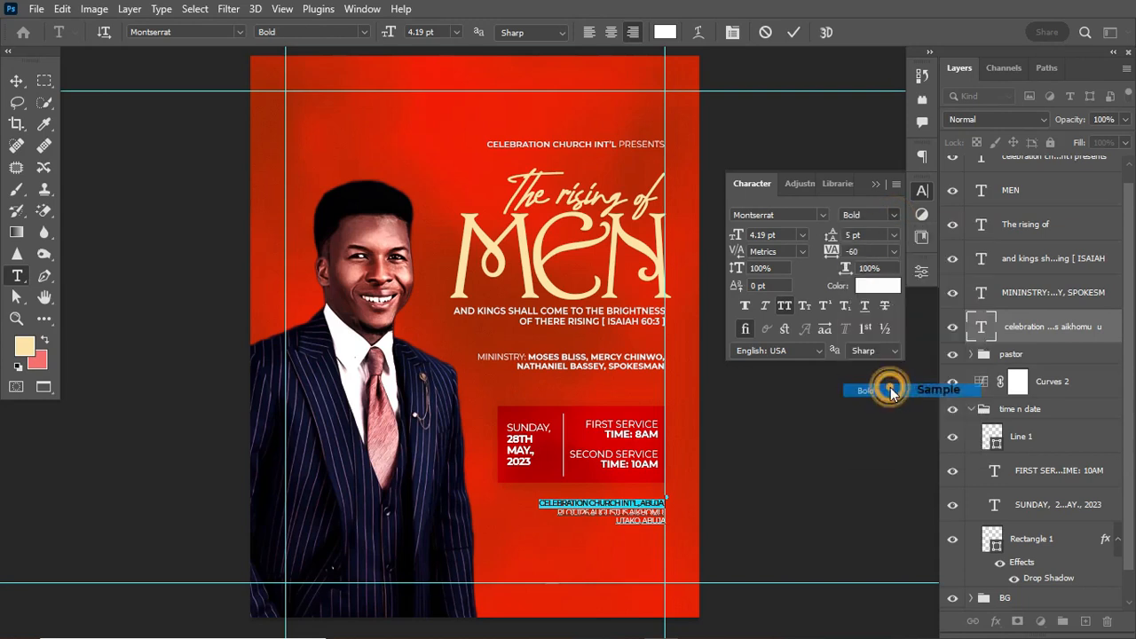
left_click(793, 33)
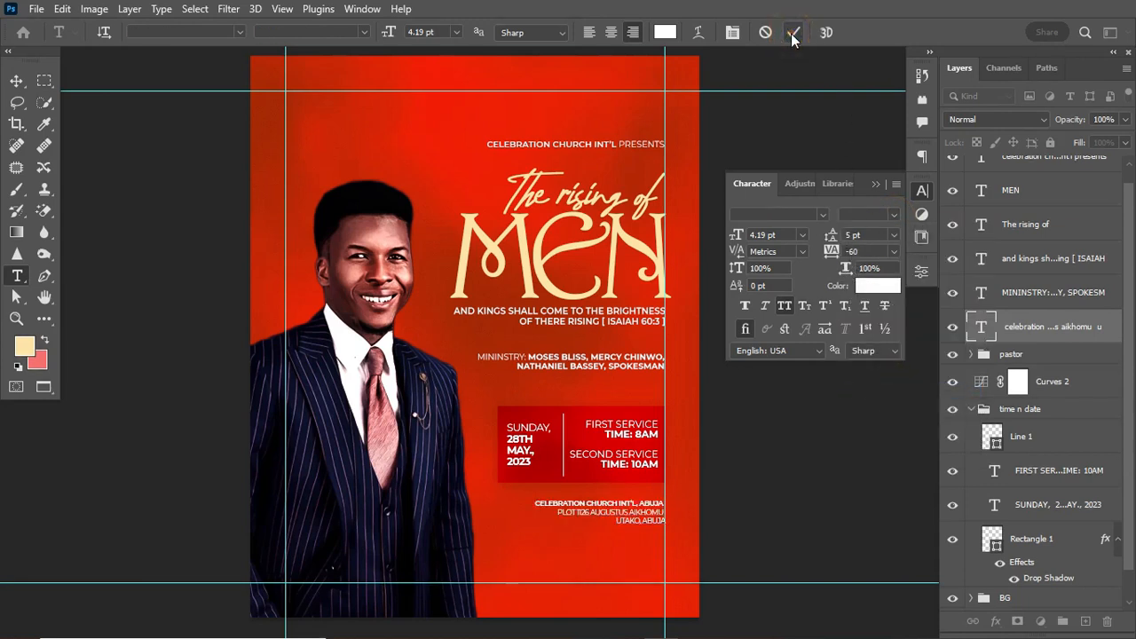
Set the address text's tracking to 0.
left_click(639, 514)
key("ctrl+Return")
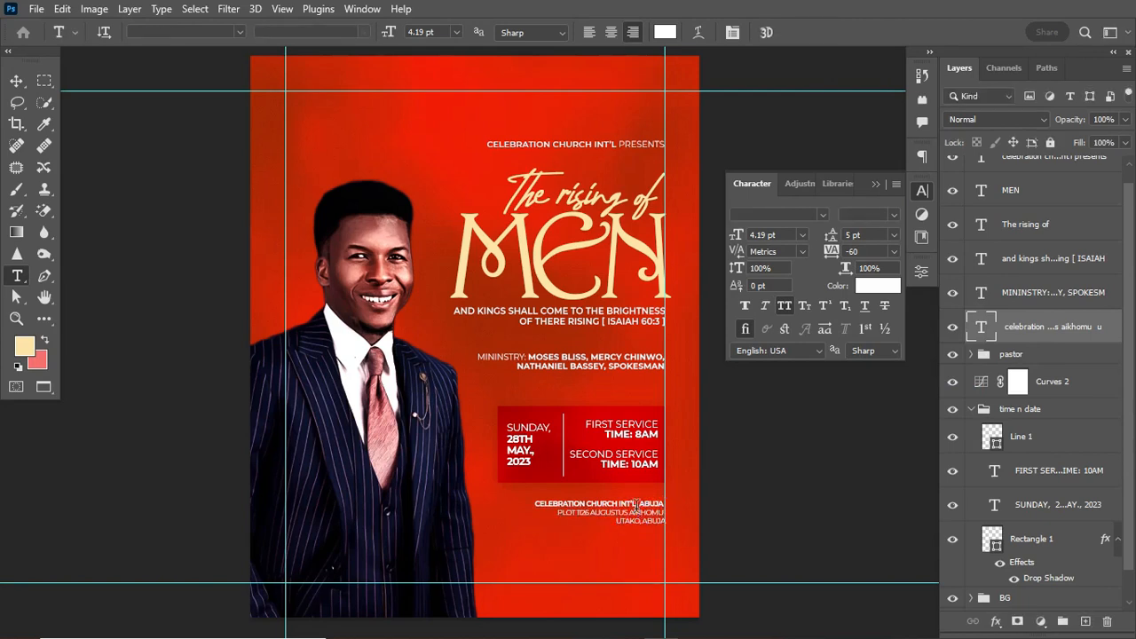
left_click(853, 251)
type("0")
key("Return")
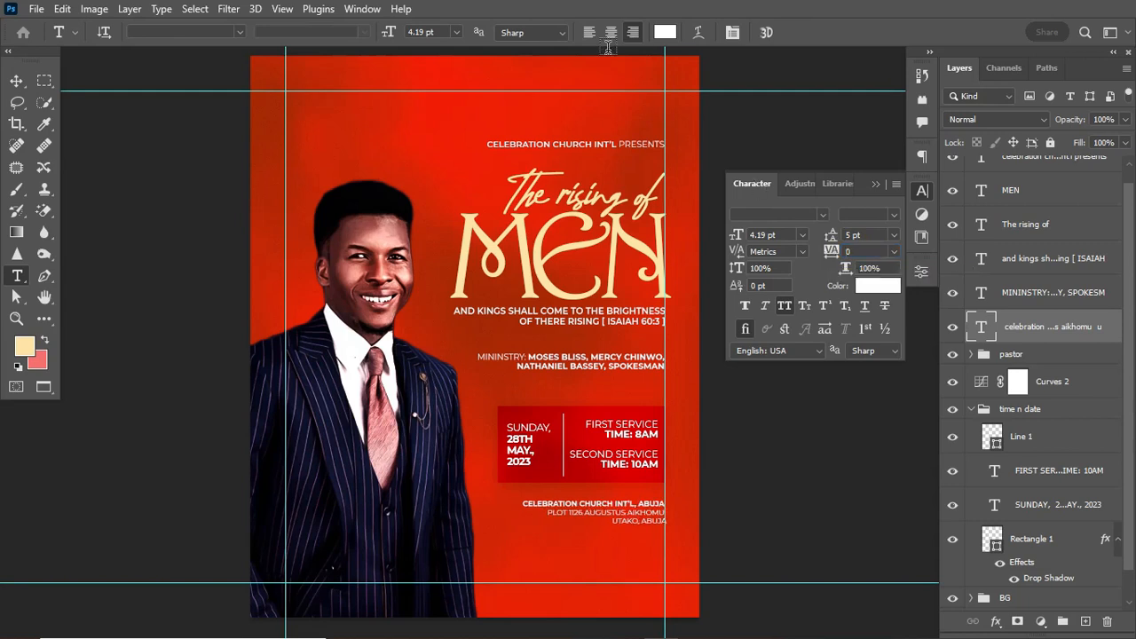
Enlarge the address text by about 15% and hide the guides.
left_click(21, 83)
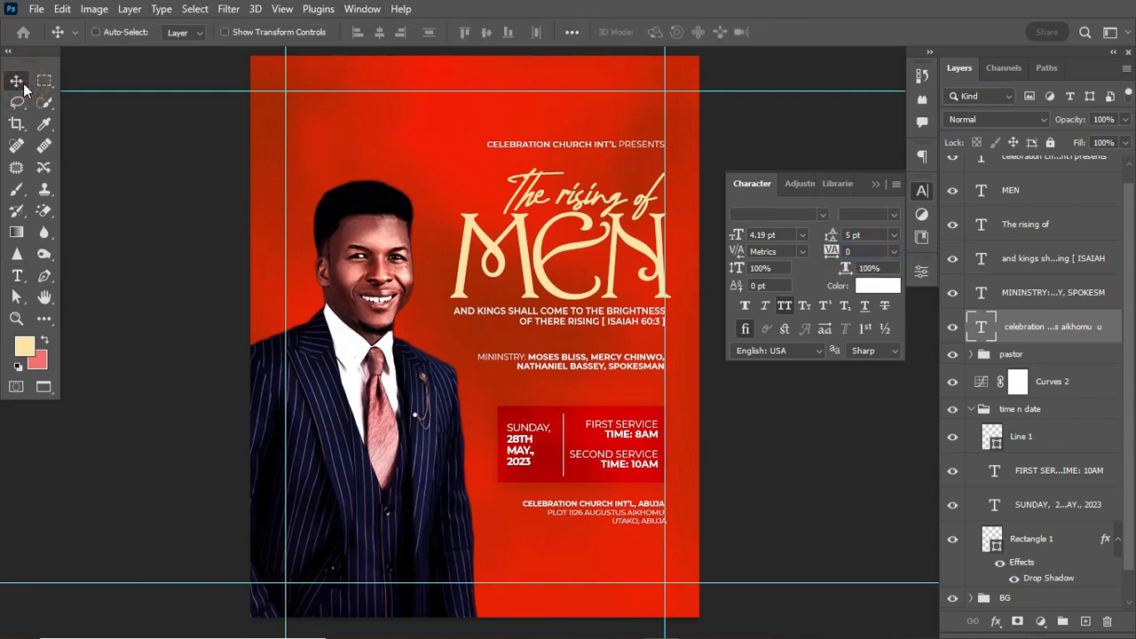
key("ctrl+t")
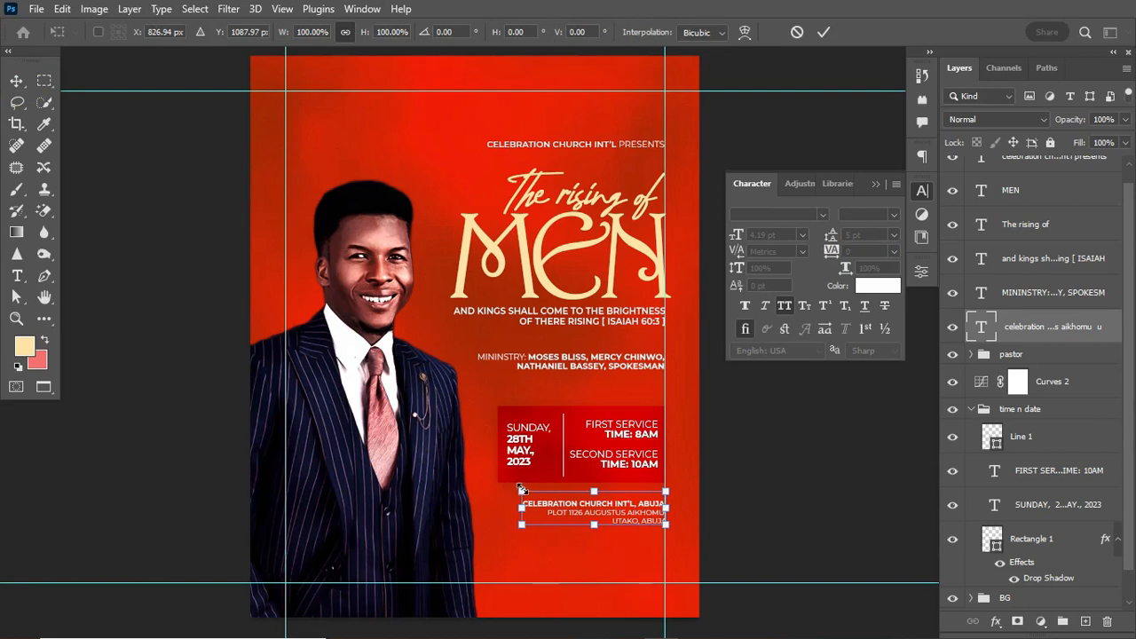
left_click_drag(521, 489, 498, 497)
key("Return")
key("ctrl+h")
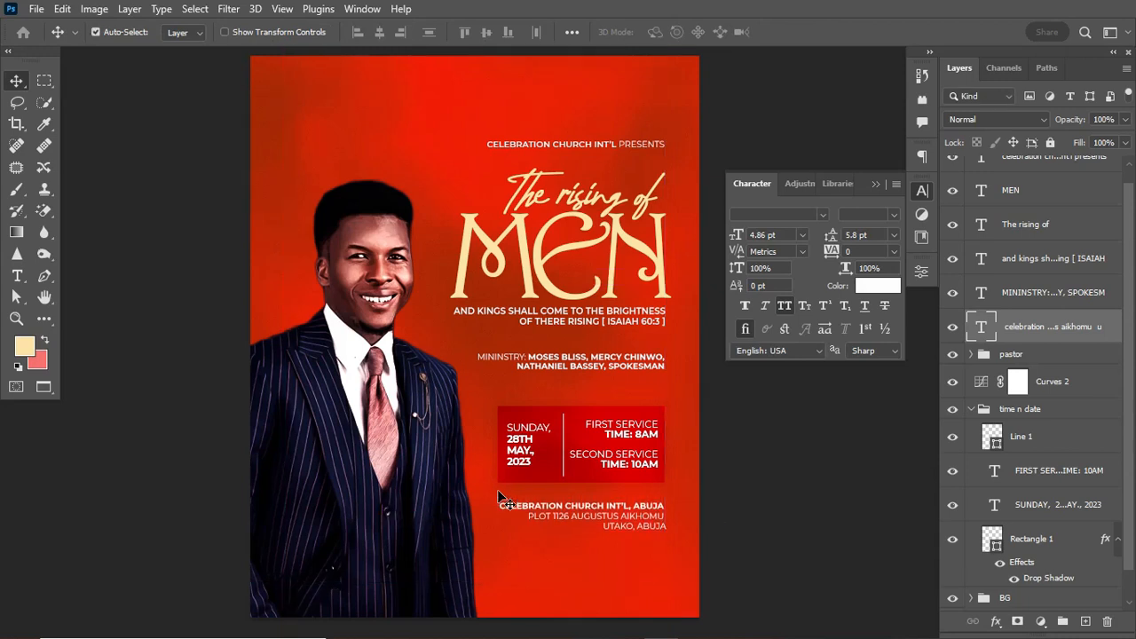
Nudge the CELEBRATION CHURCH INT'L PRESENTS line upward.
left_click(608, 146)
key("Up")
key("Up")
key("Up")
key("Up")
key("Up")
key("Up")
key("Up")
key("Up")
key("Up")
key("Up")
key("Up")
key("Up")
key("Up")
key("Up")
key("Up")
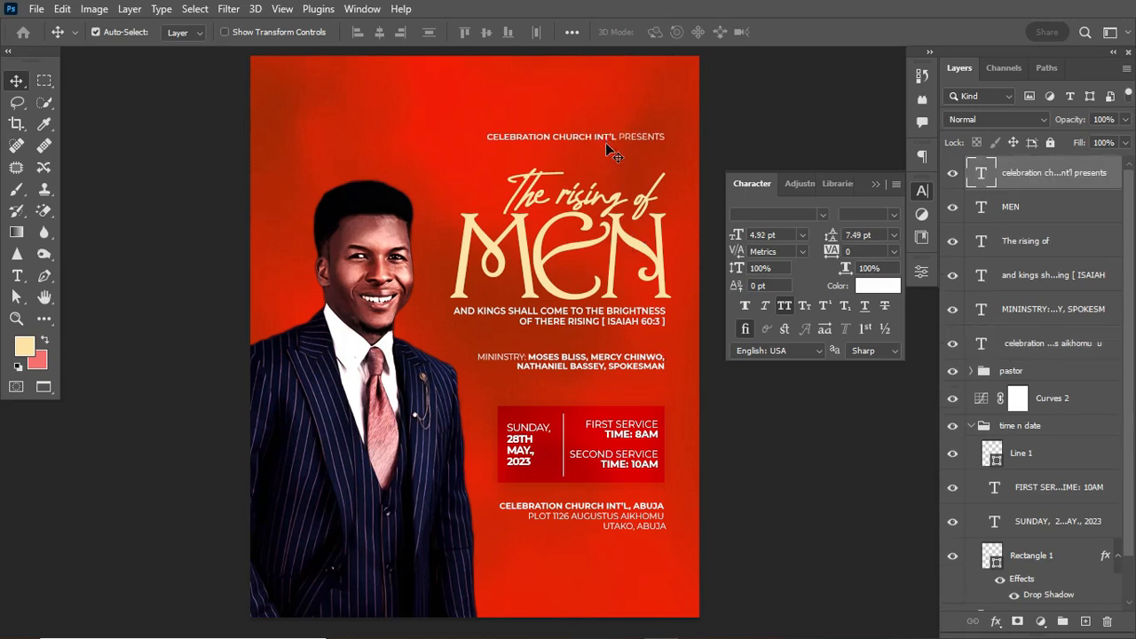
key("Up")
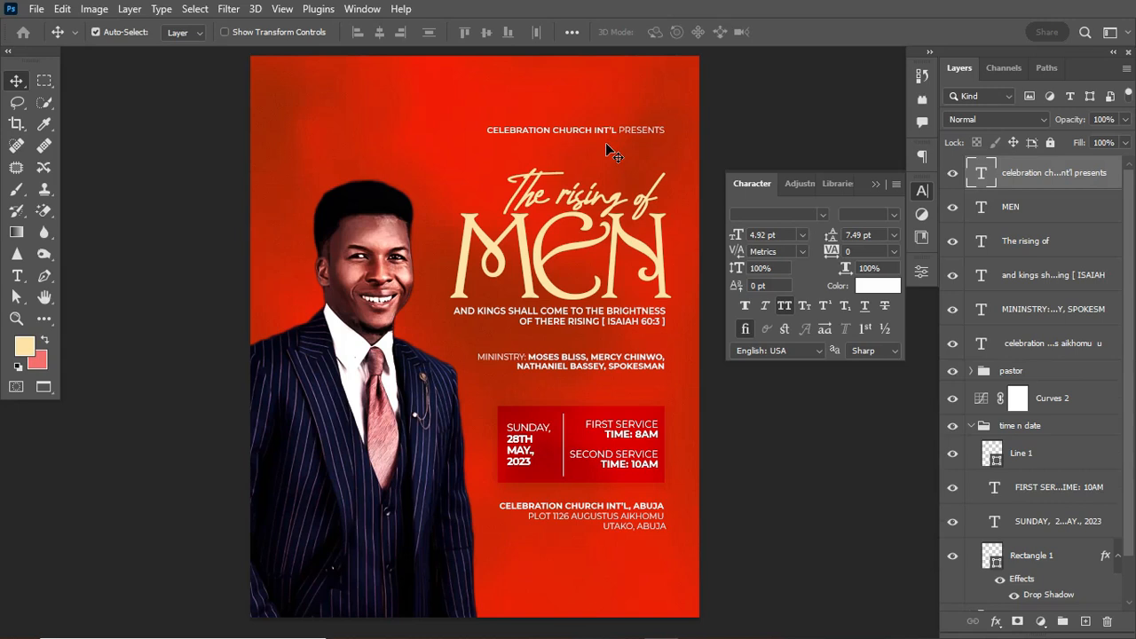
Scale 'The rising of' and 'MEN' together to about 105%, then lower the address slightly.
left_click(577, 213)
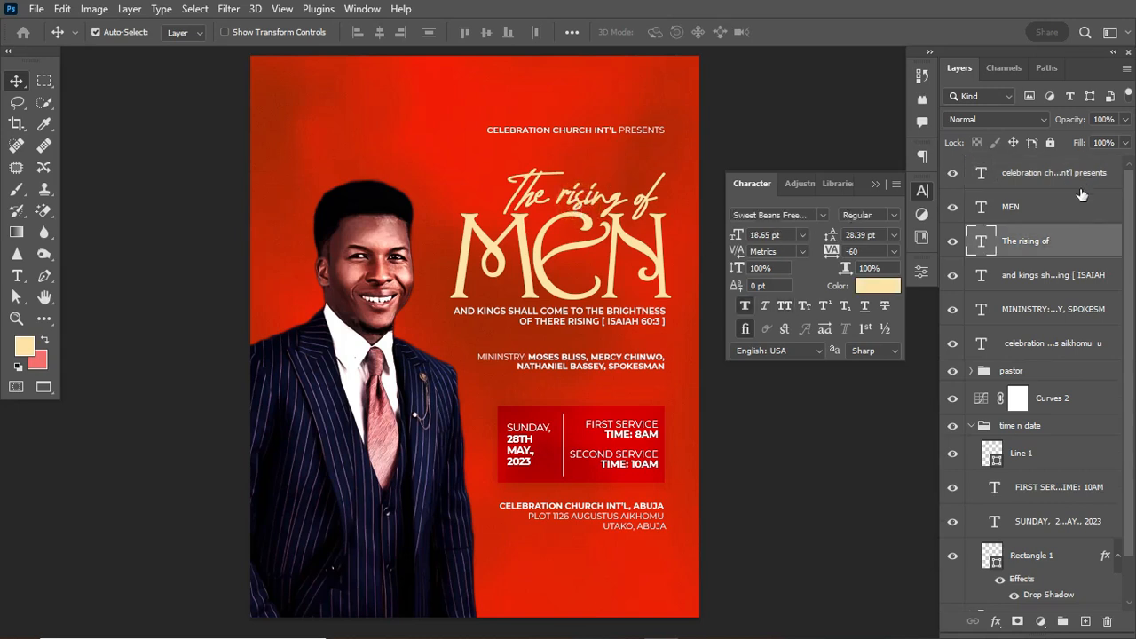
left_click(1047, 206, "shift")
key("ctrl+t")
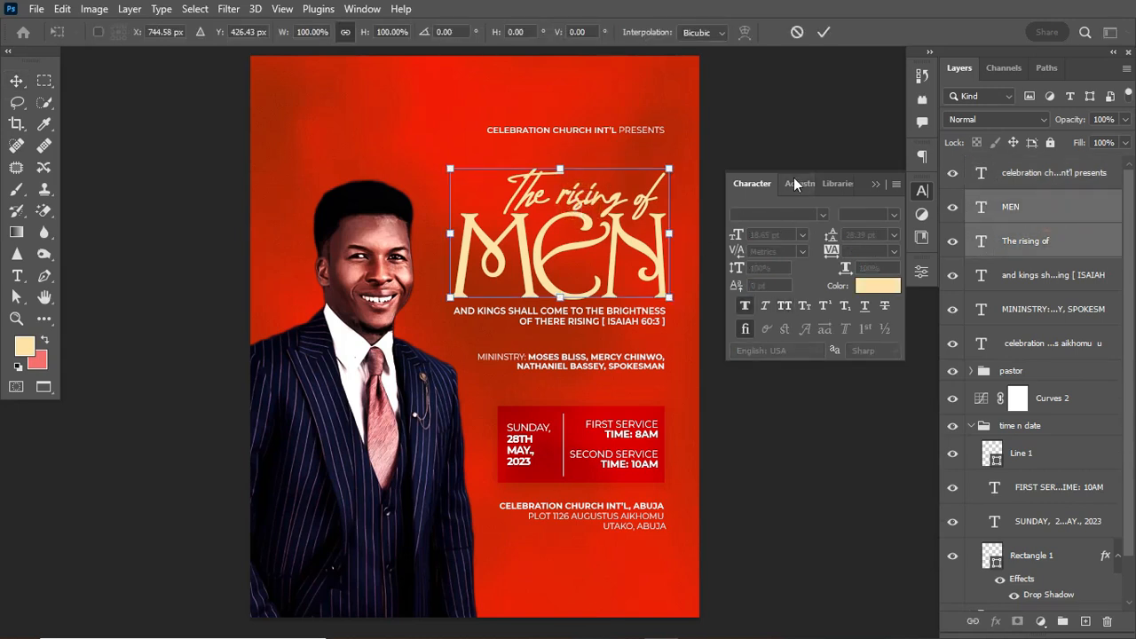
left_click_drag(450, 169, 441, 166)
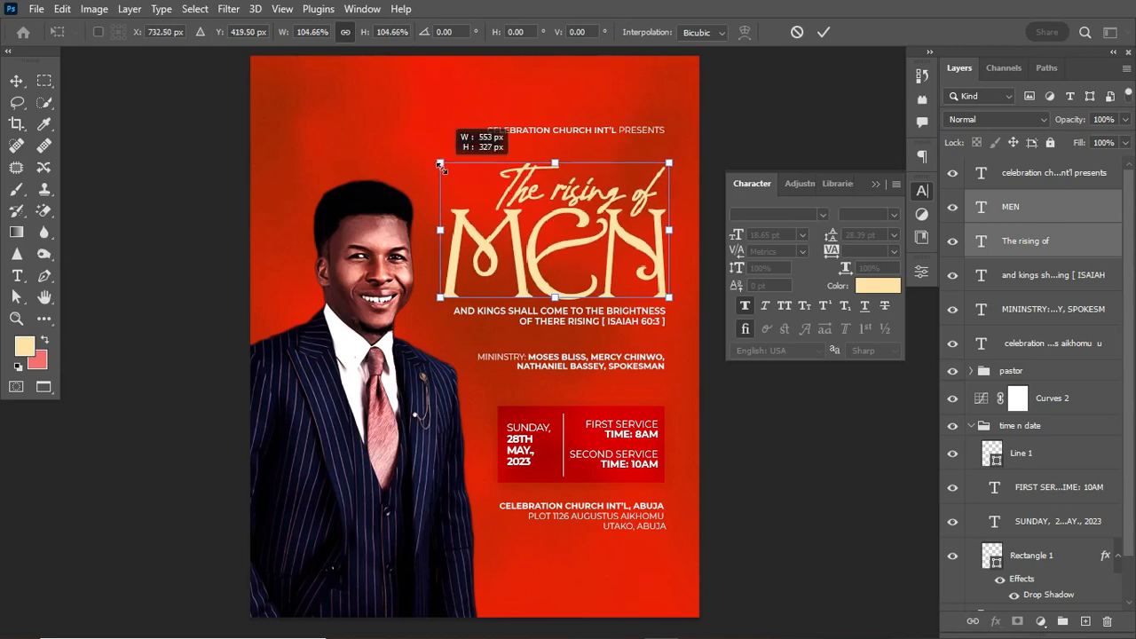
key("Return")
left_click_drag(592, 517, 591, 525)
Group the MEN and The rising of layers and name the group 'theme'.
left_click(971, 426)
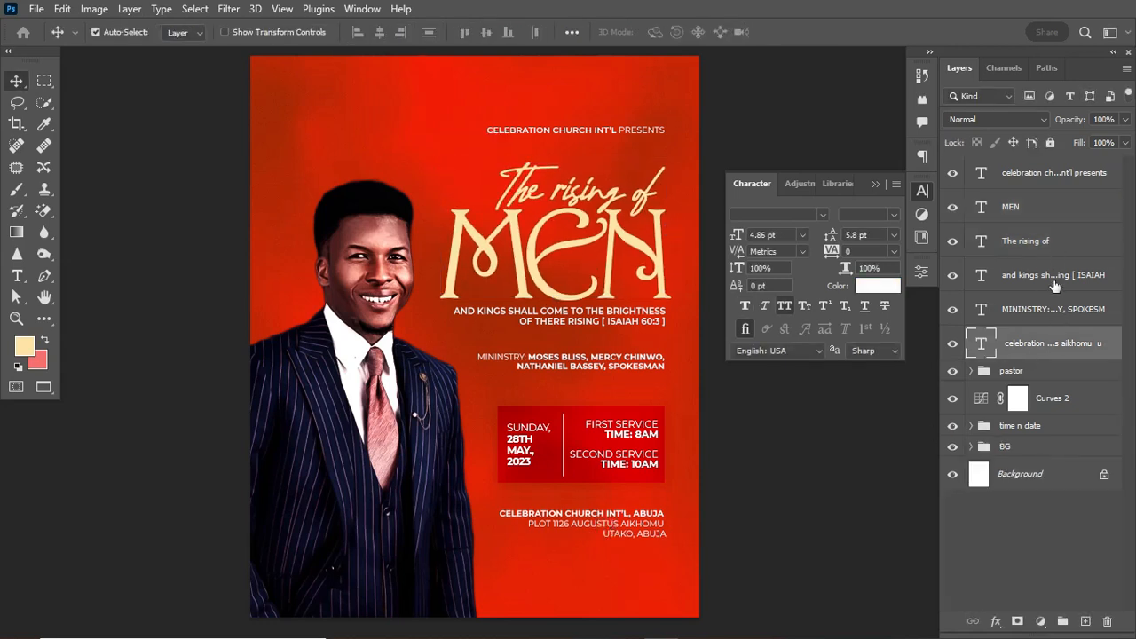
left_click(1015, 207)
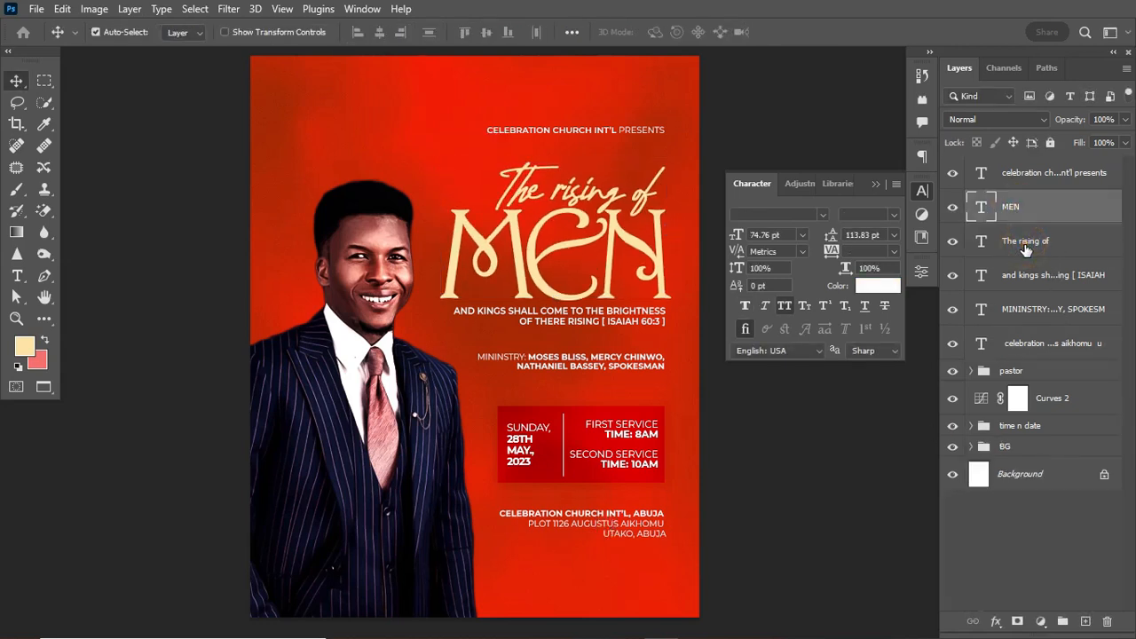
left_click(1025, 250, "ctrl")
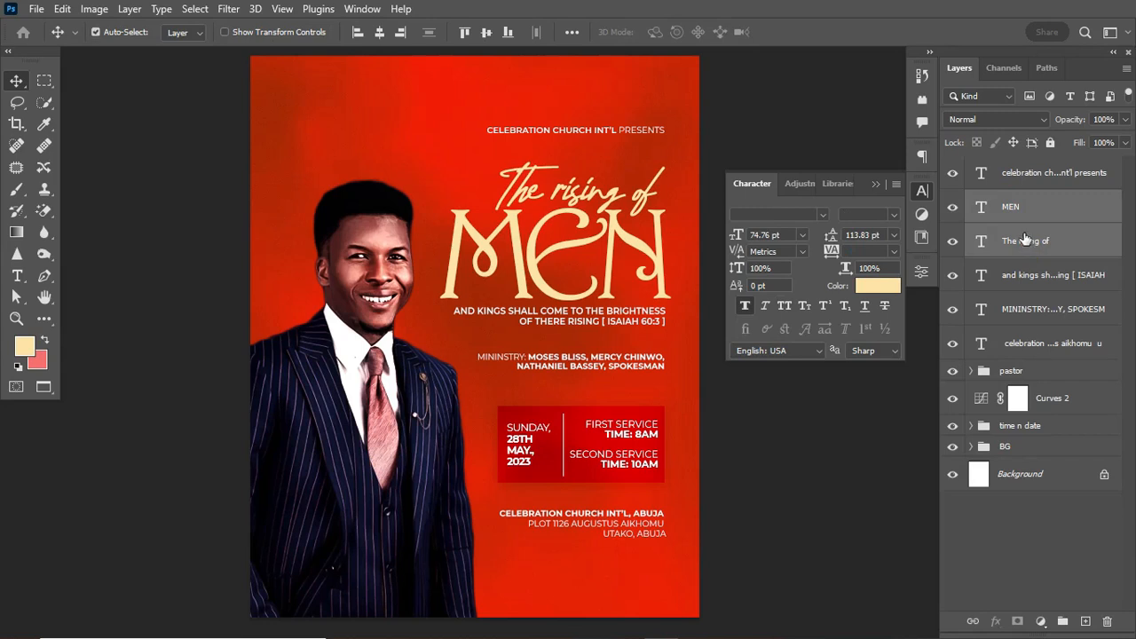
key("ctrl+g")
double_click(1014, 199)
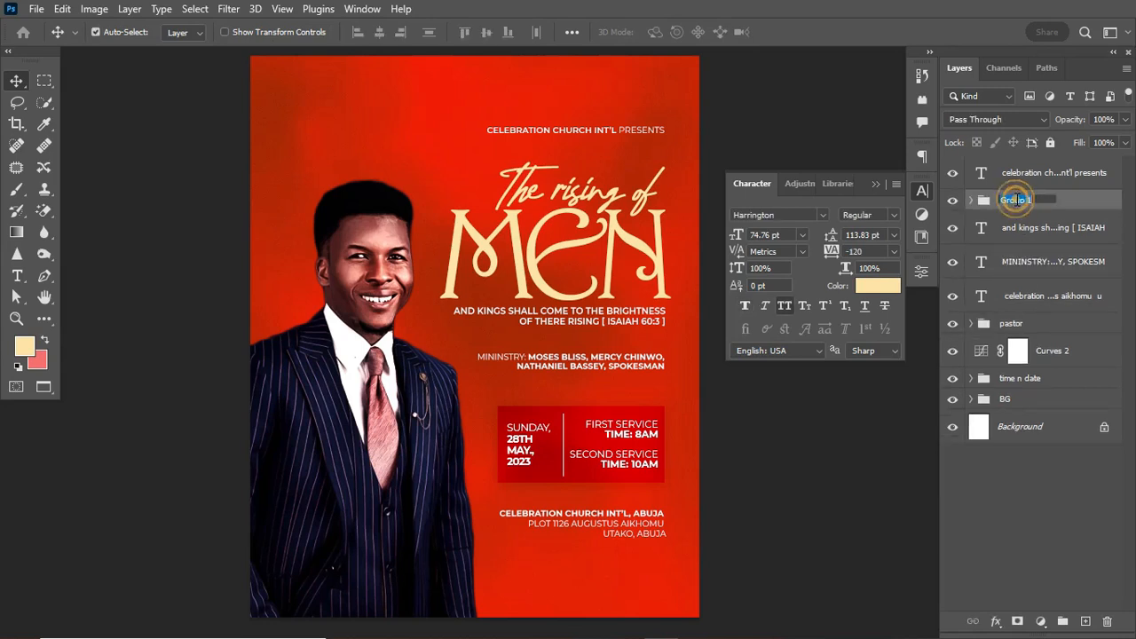
type("theme")
key("Return")
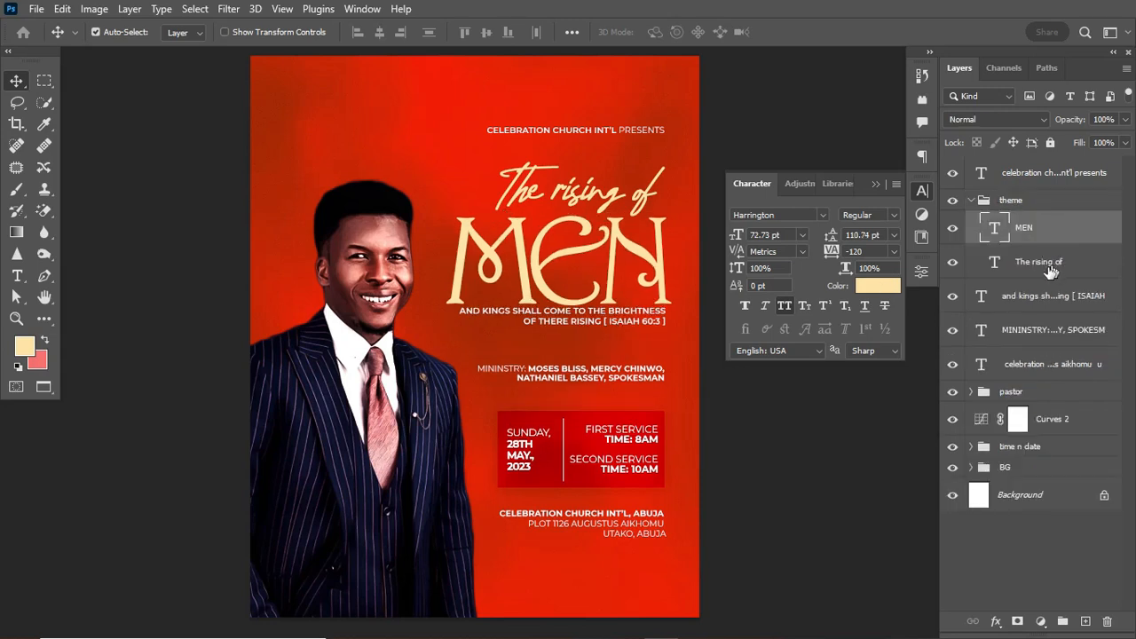
Move the scripture text into the theme group and collapse the group.
left_click_drag(1073, 297, 1060, 279)
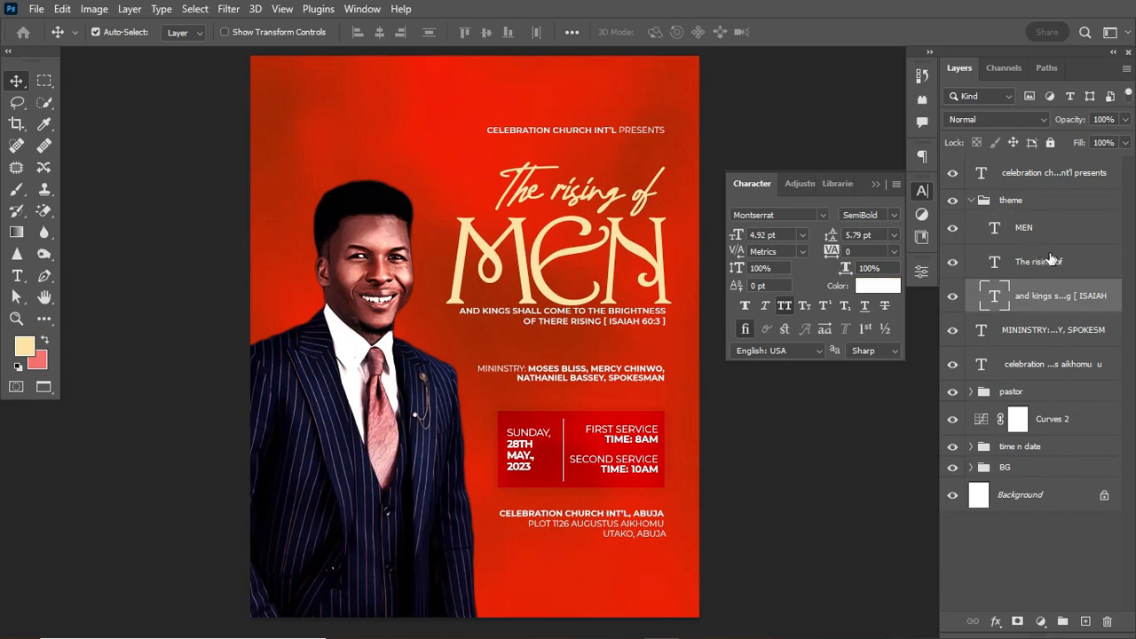
left_click(954, 201)
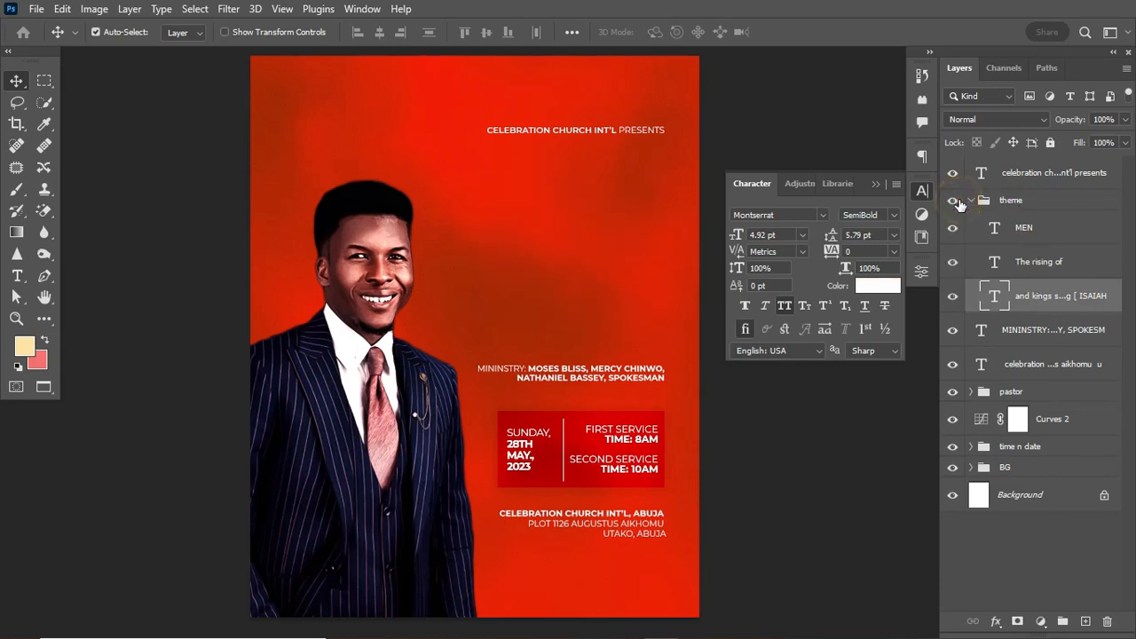
left_click(956, 201)
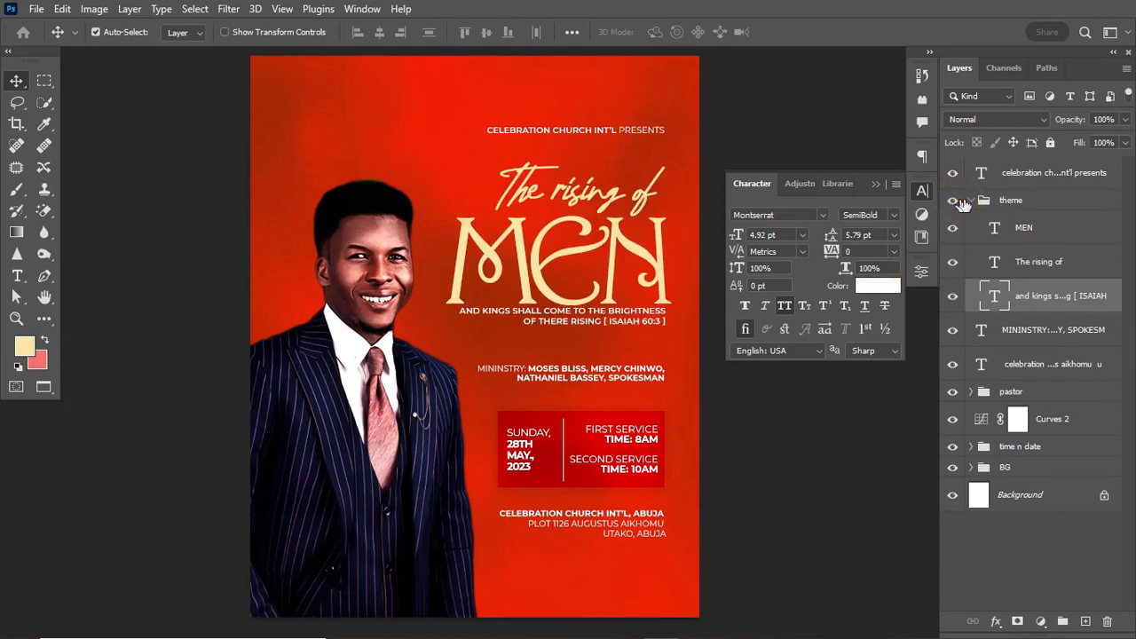
left_click(1050, 261)
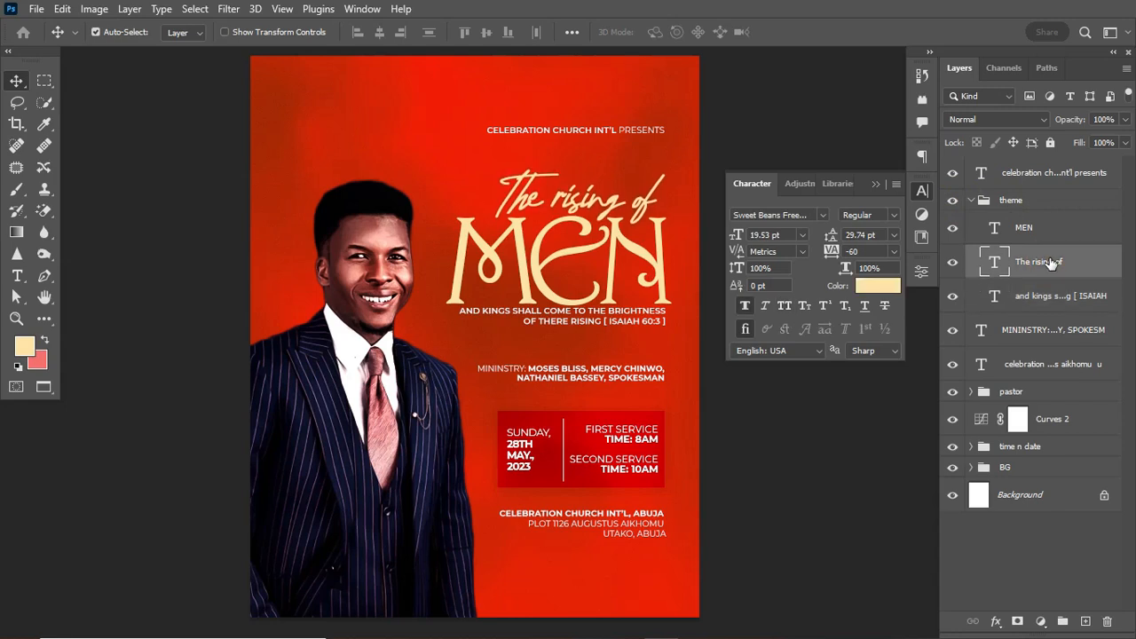
left_click(970, 201)
Toggle the theme group's visibility off and on repeatedly to compare the poster.
left_click(953, 200)
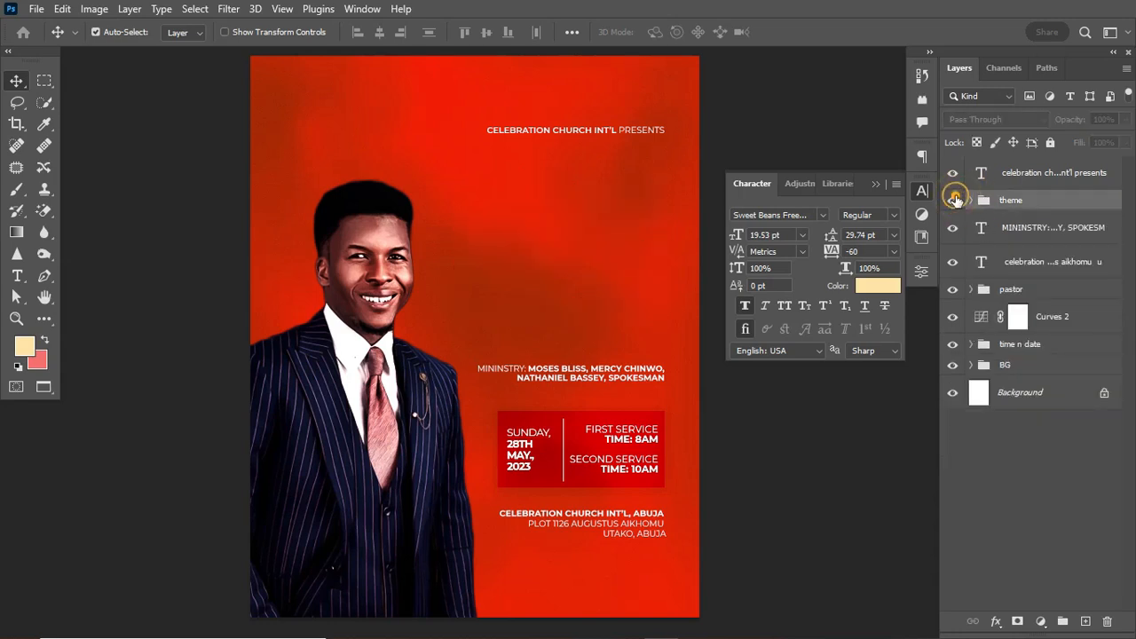
left_click(954, 199)
left_click(953, 199)
left_click(954, 200)
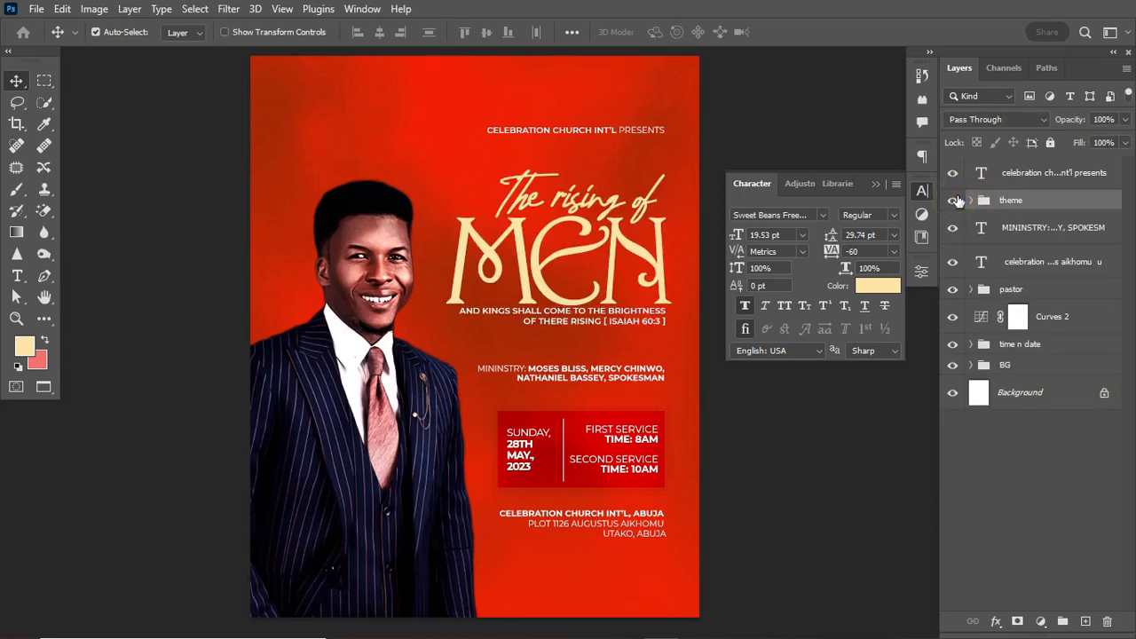
left_click(952, 201)
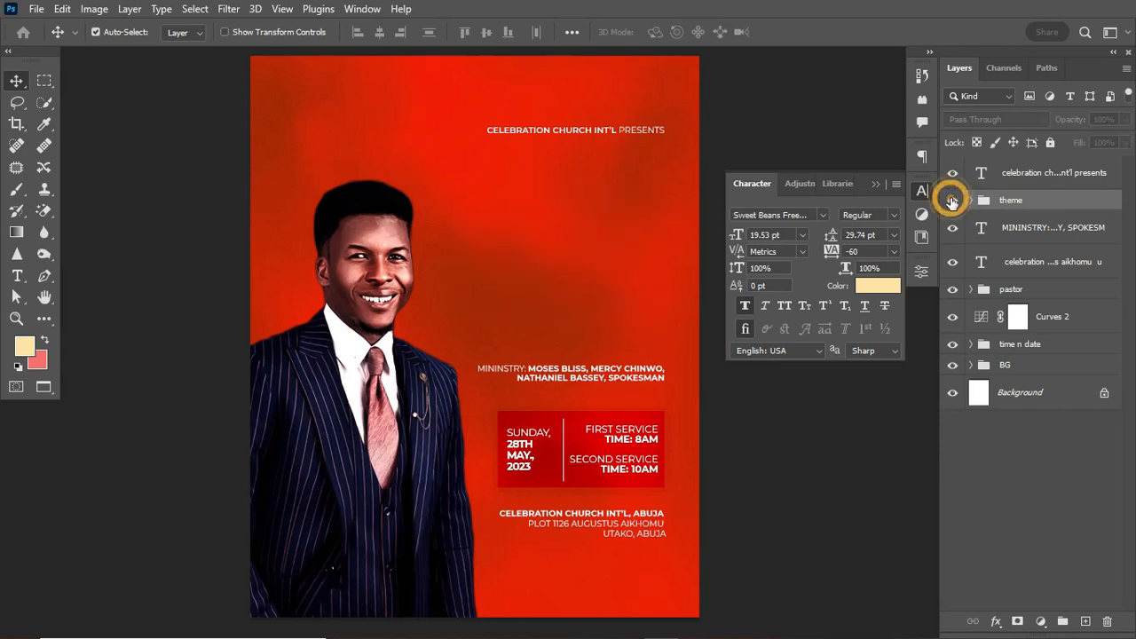
left_click(953, 200)
left_click(952, 201)
left_click(952, 200)
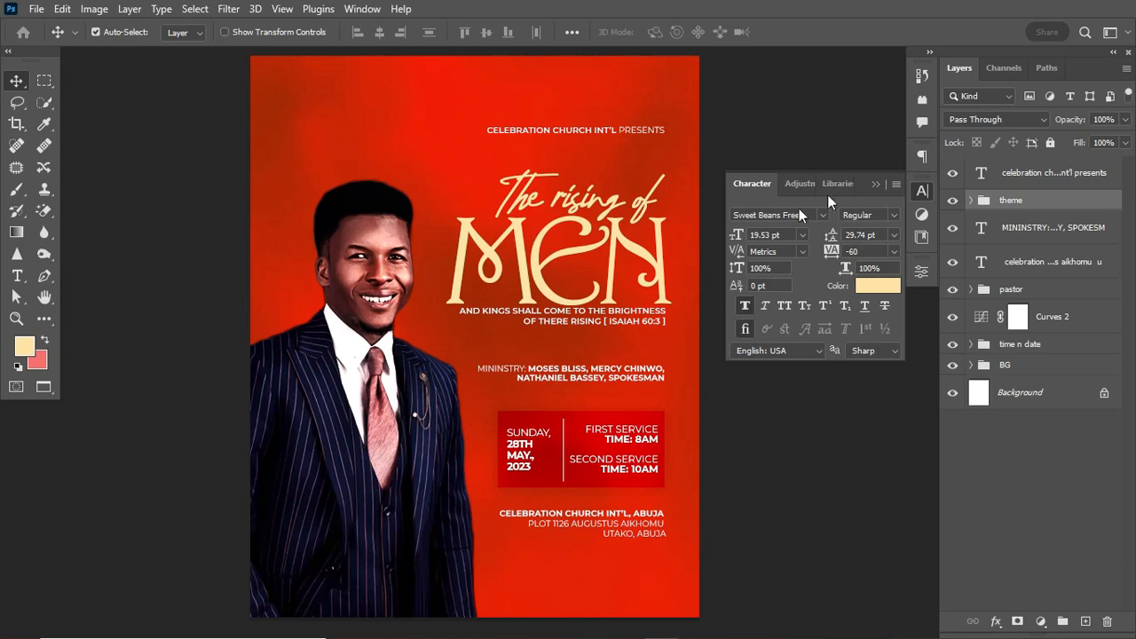
Collapse the Character panel and recheck the title by toggling its group off and on.
left_click(877, 184)
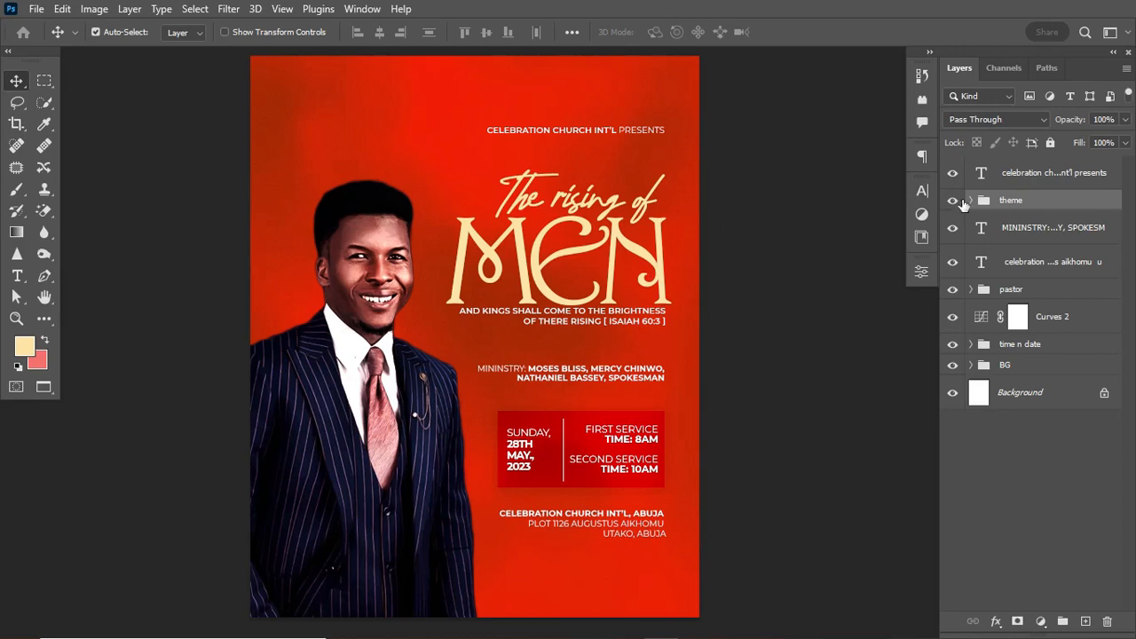
left_click(953, 201)
left_click(953, 200)
Nudge the address text down slightly and briefly hide then show the title group.
left_click(626, 527)
key("shift+Down")
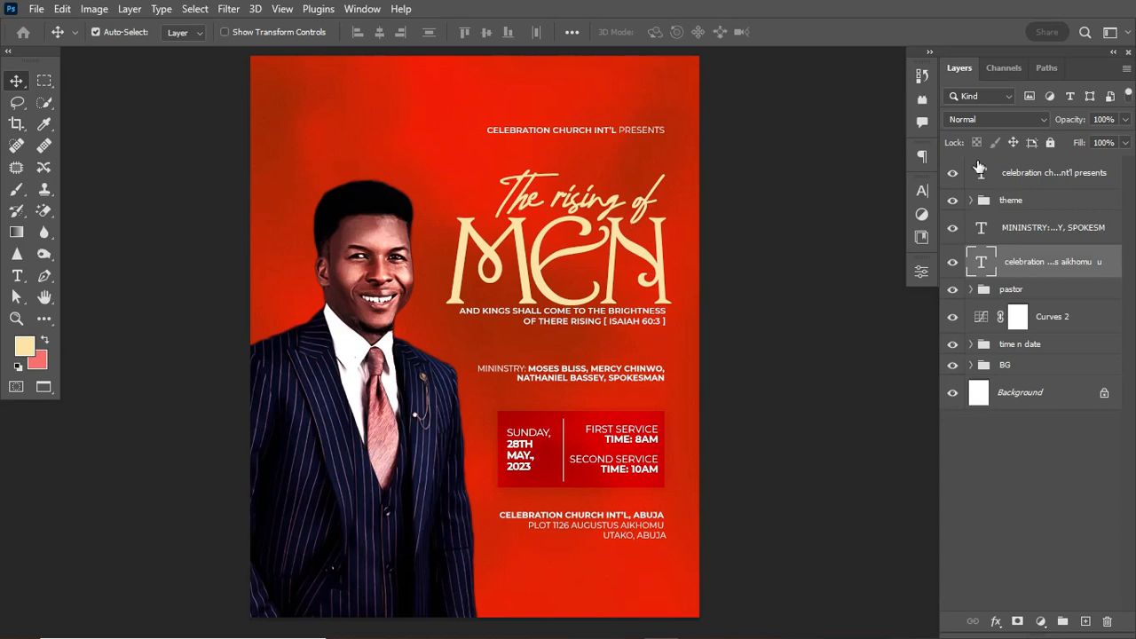
left_click(952, 201)
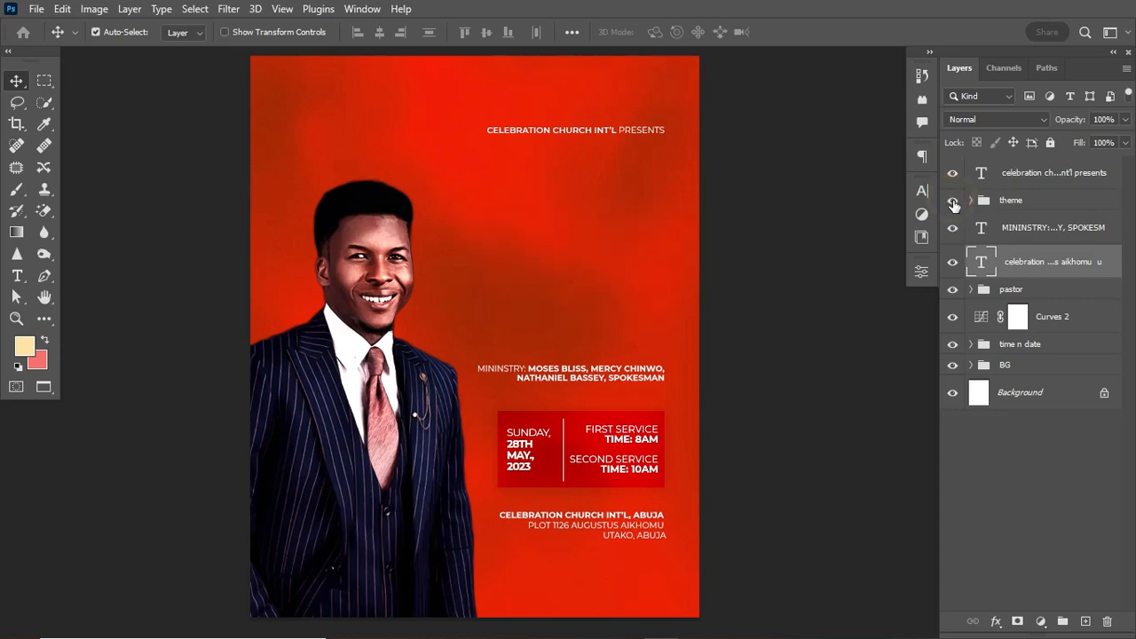
left_click(952, 201)
Duplicate the theme group and drag the copy to the poster's top-left corner.
left_click(1034, 202)
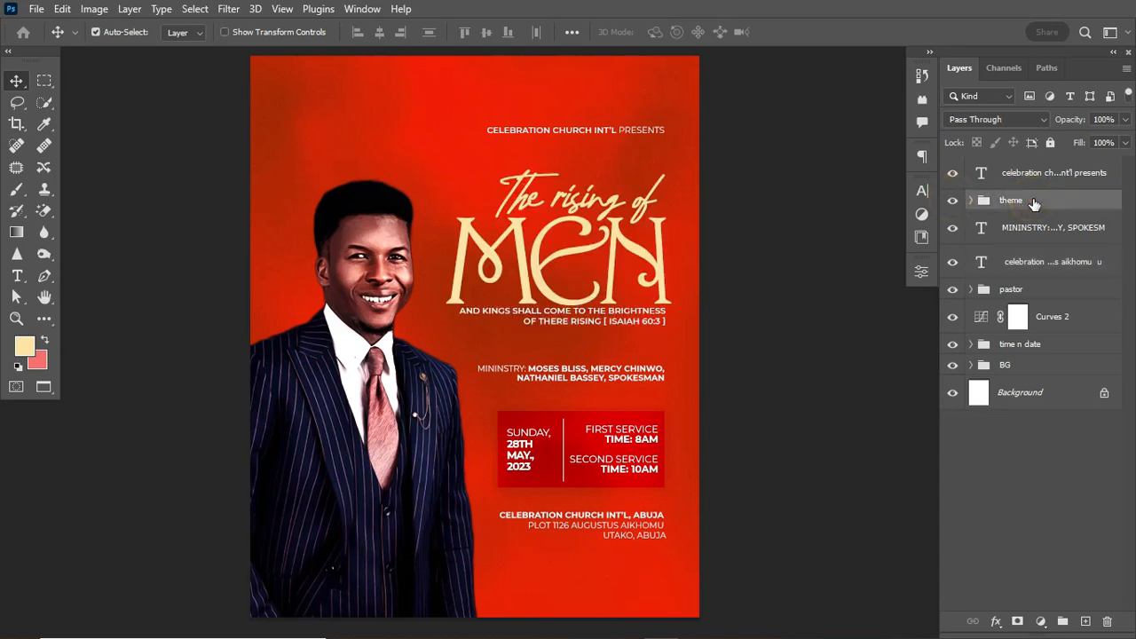
key("ctrl+j")
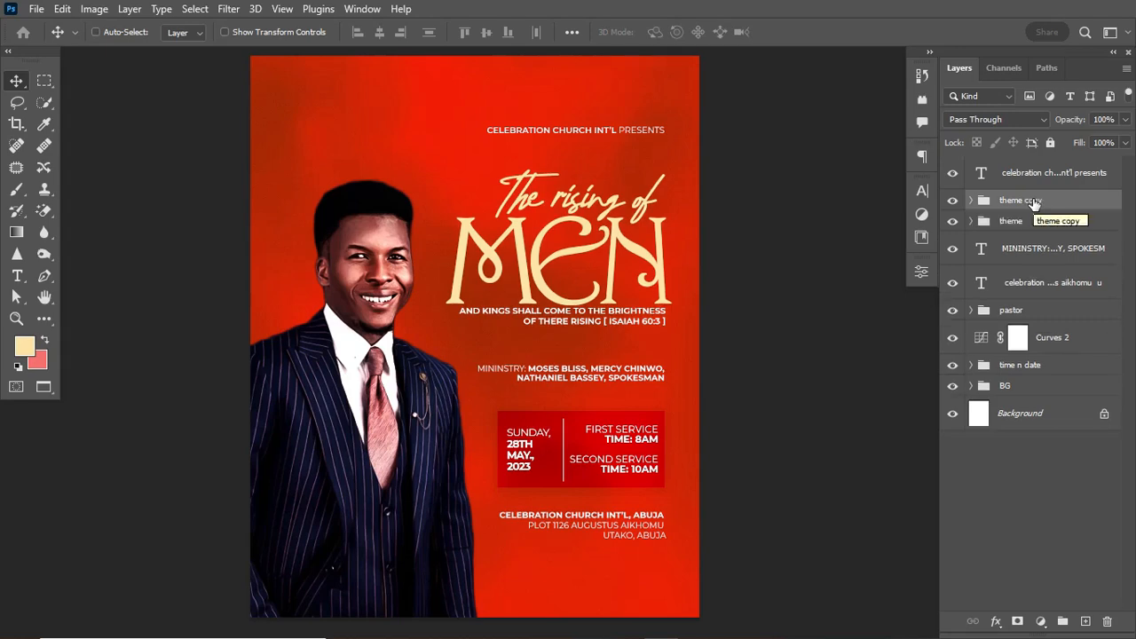
key("ctrl+t")
left_click_drag(635, 284, 422, 175)
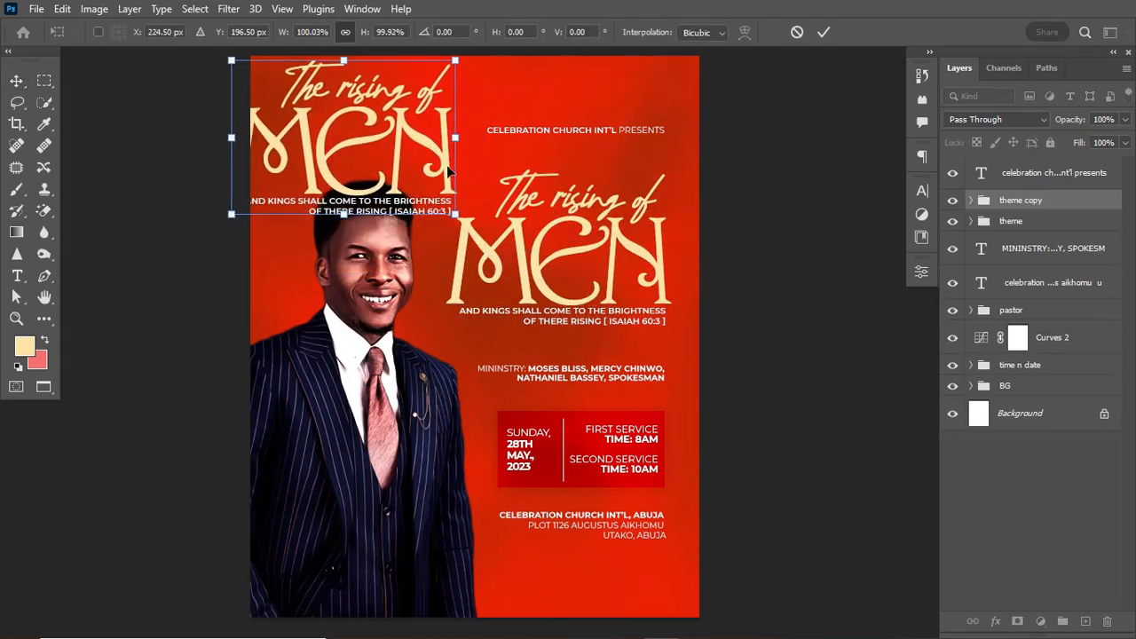
Commit the copy's position and delete its ISAIAH scripture line.
left_click(821, 33)
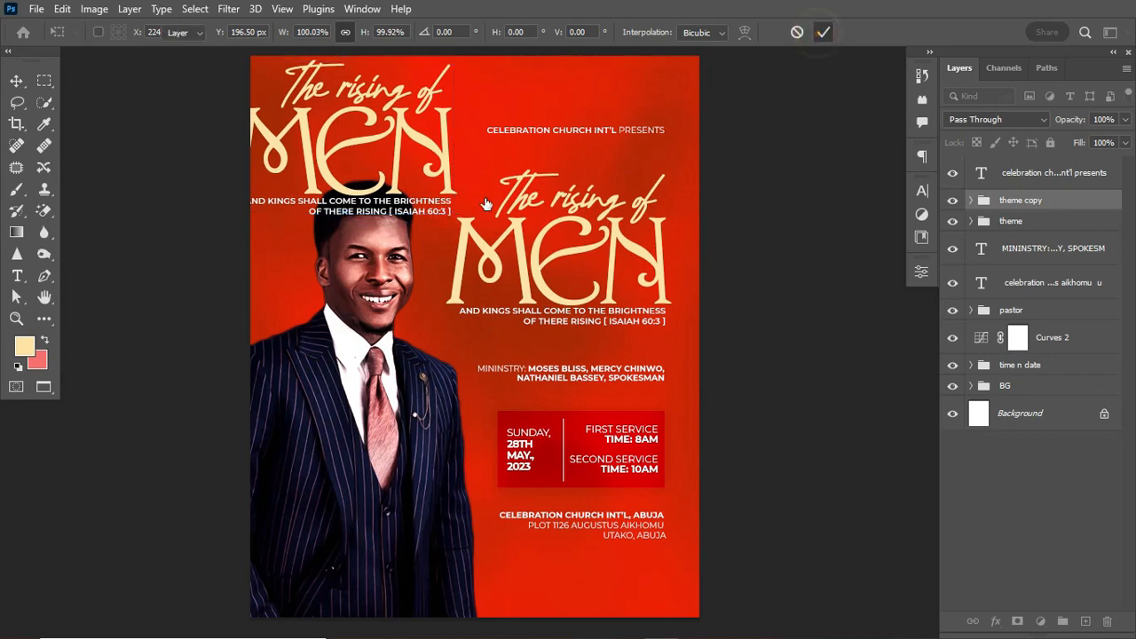
left_click(436, 210)
key("Delete")
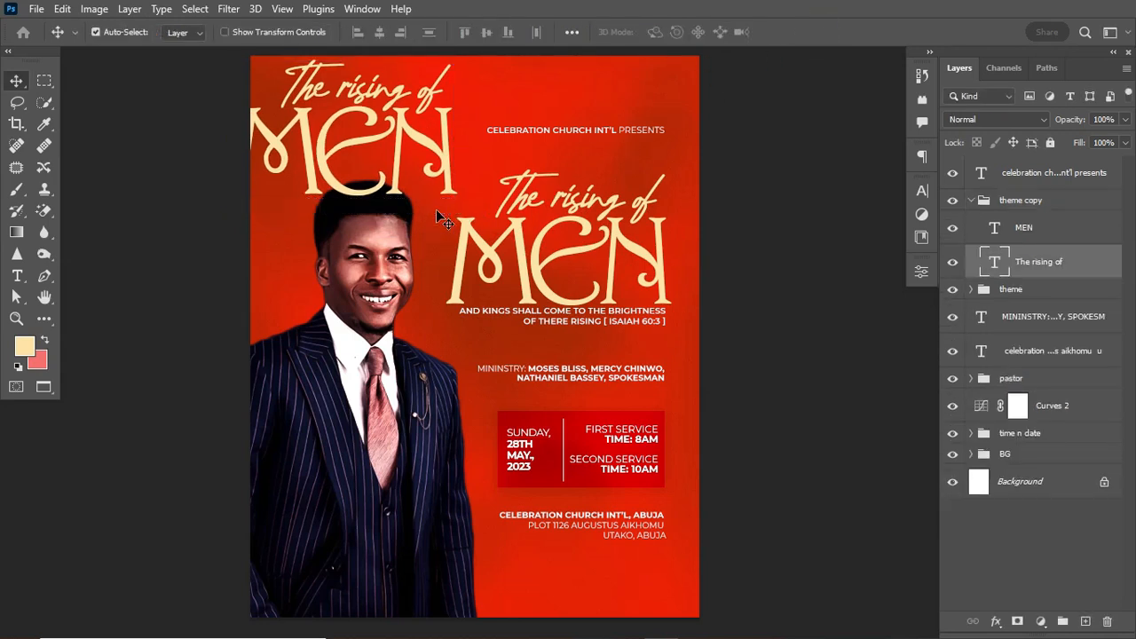
Convert theme copy to a Smart Object and move it below Curves 2.
left_click(972, 200)
left_click(1037, 203)
right_click(1055, 204)
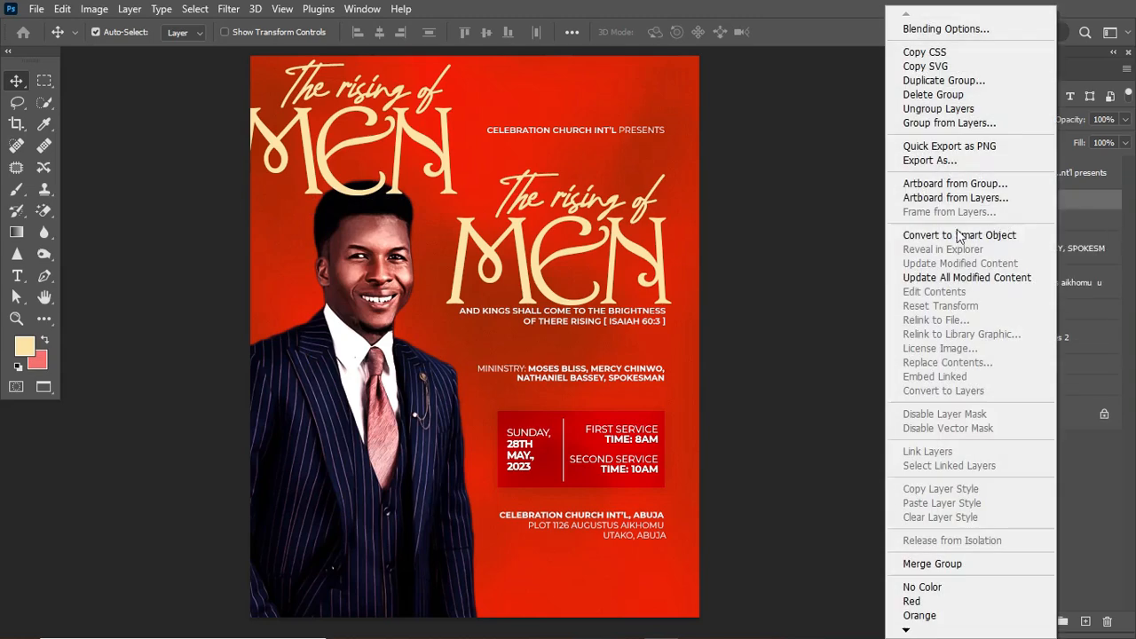
left_click(959, 236)
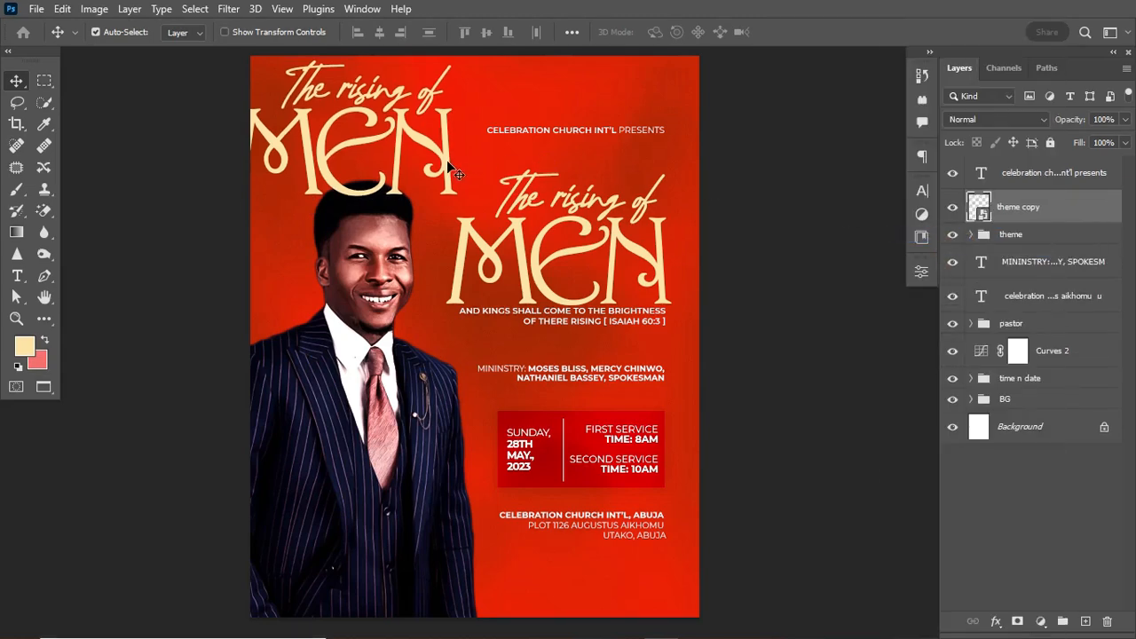
left_click_drag(1071, 213, 1072, 371)
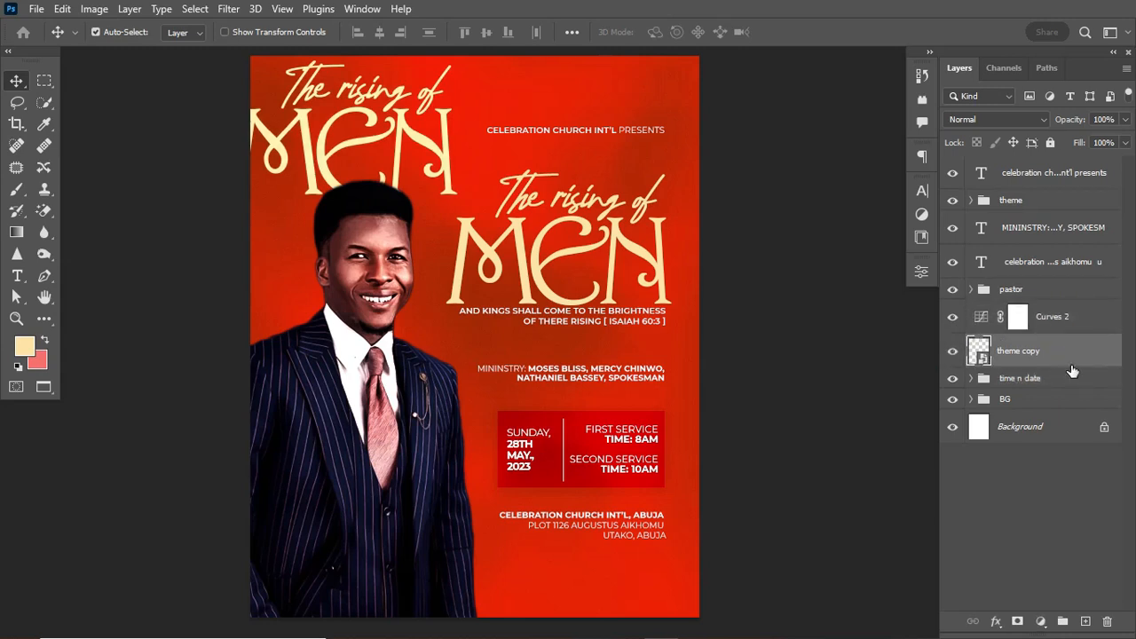
Set the theme copy layer to Soft Light at 45% opacity.
left_click(1029, 118)
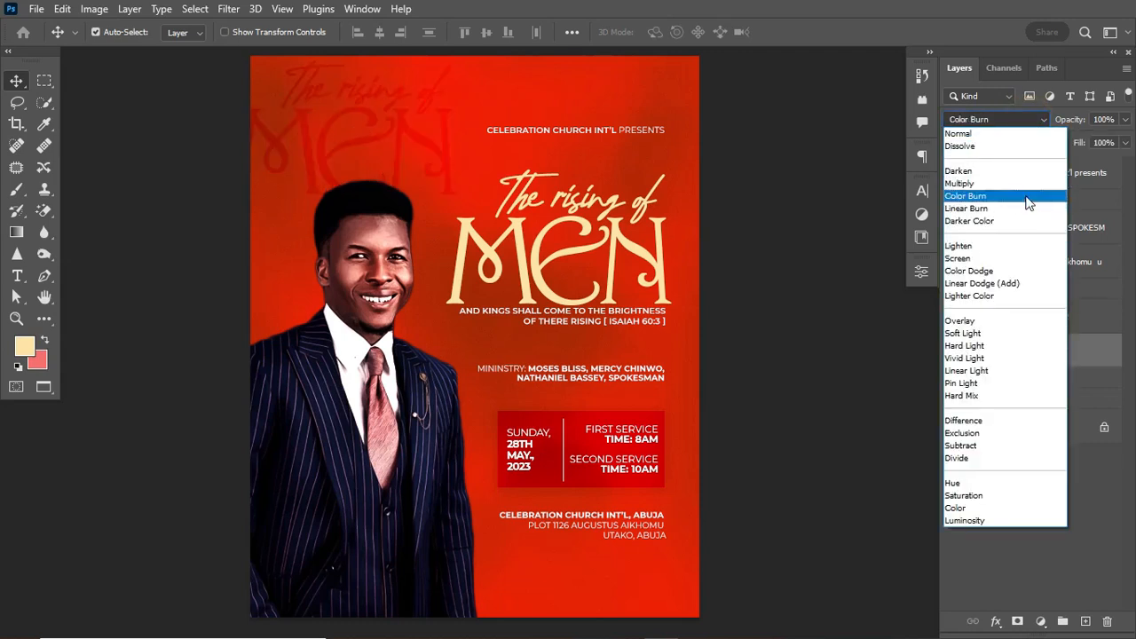
left_click(993, 333)
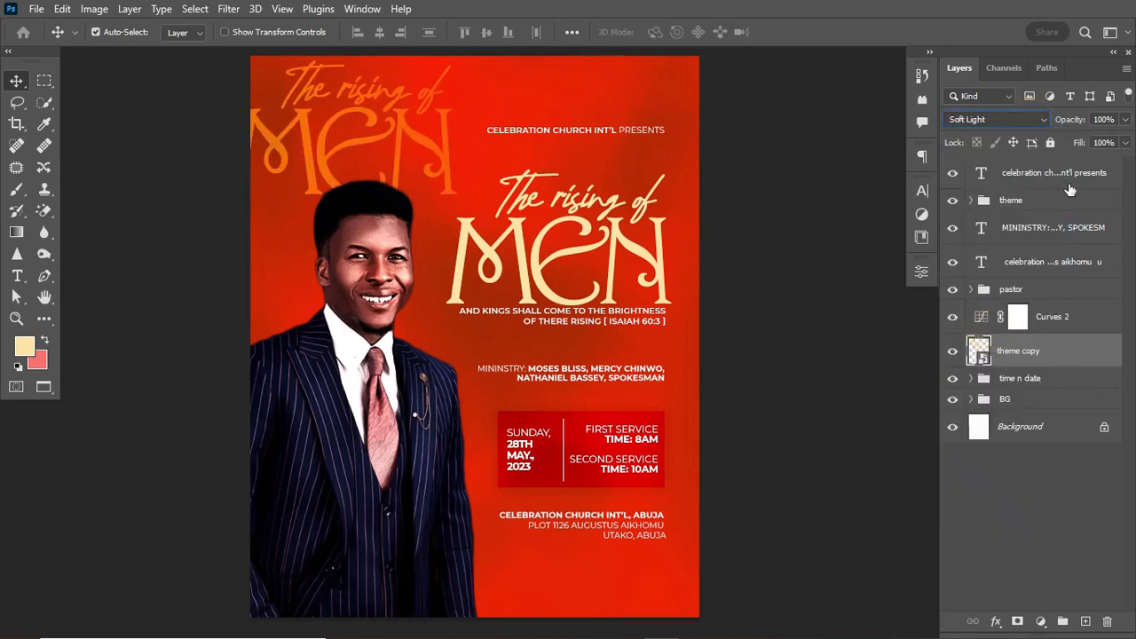
left_click_drag(1078, 120, 1056, 126)
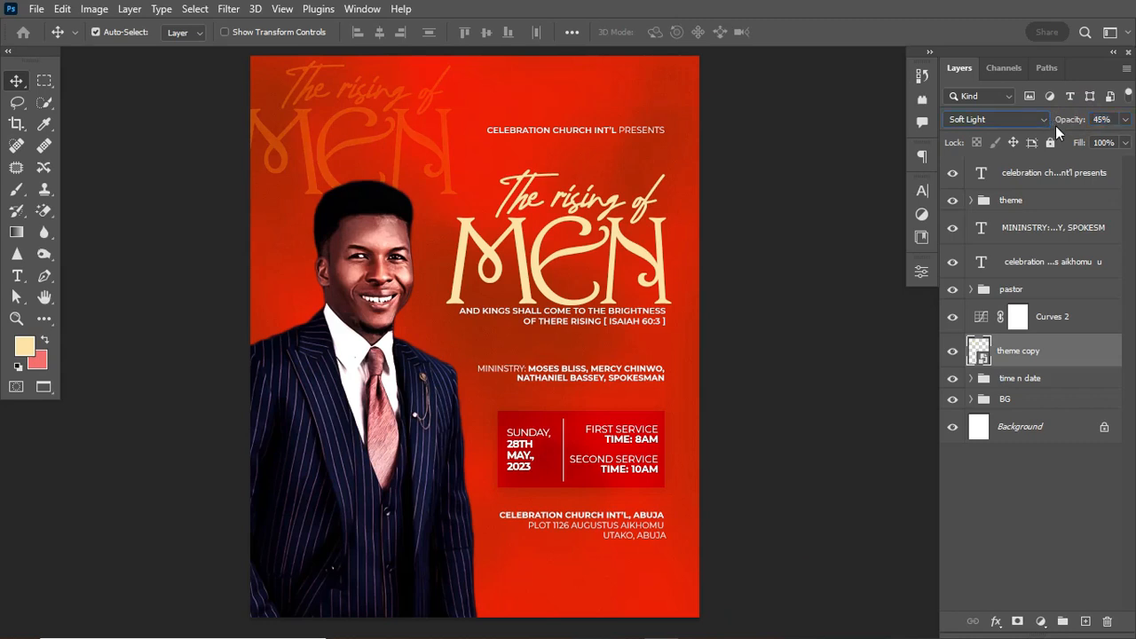
Scale the theme copy to about 185% and shift it right and up.
key("ctrl+t")
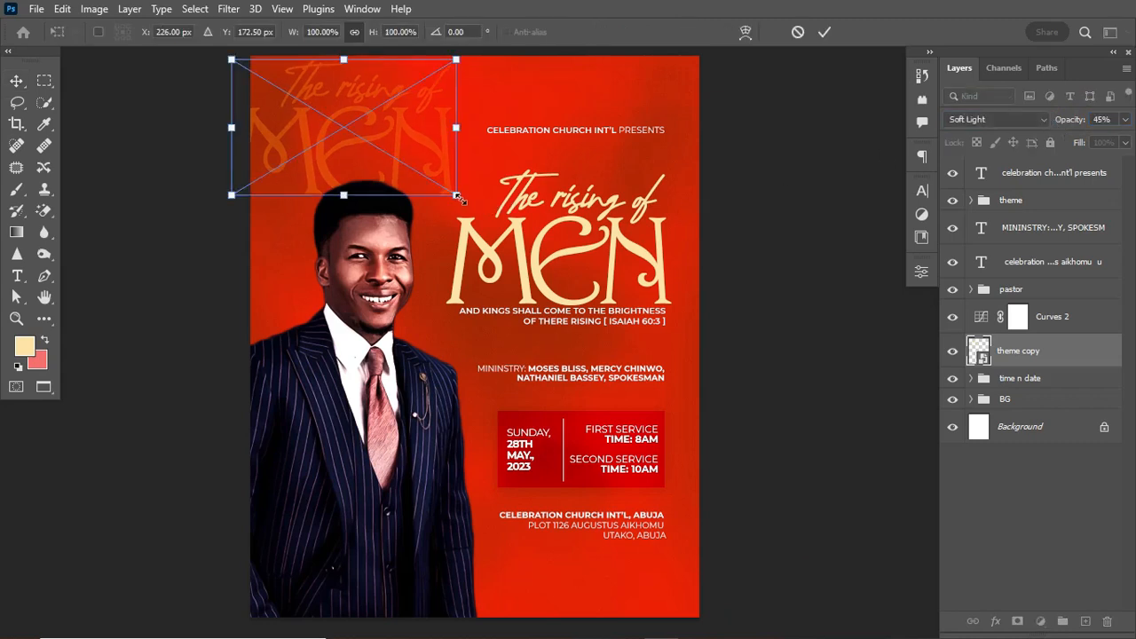
left_click_drag(458, 198, 728, 261)
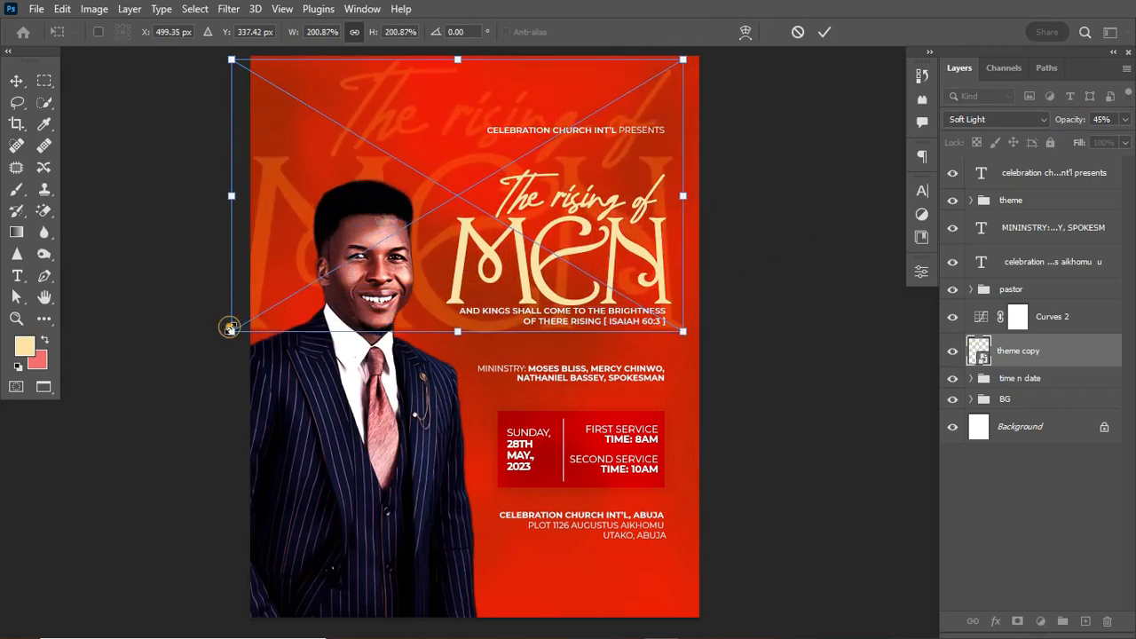
left_click_drag(231, 328, 268, 310)
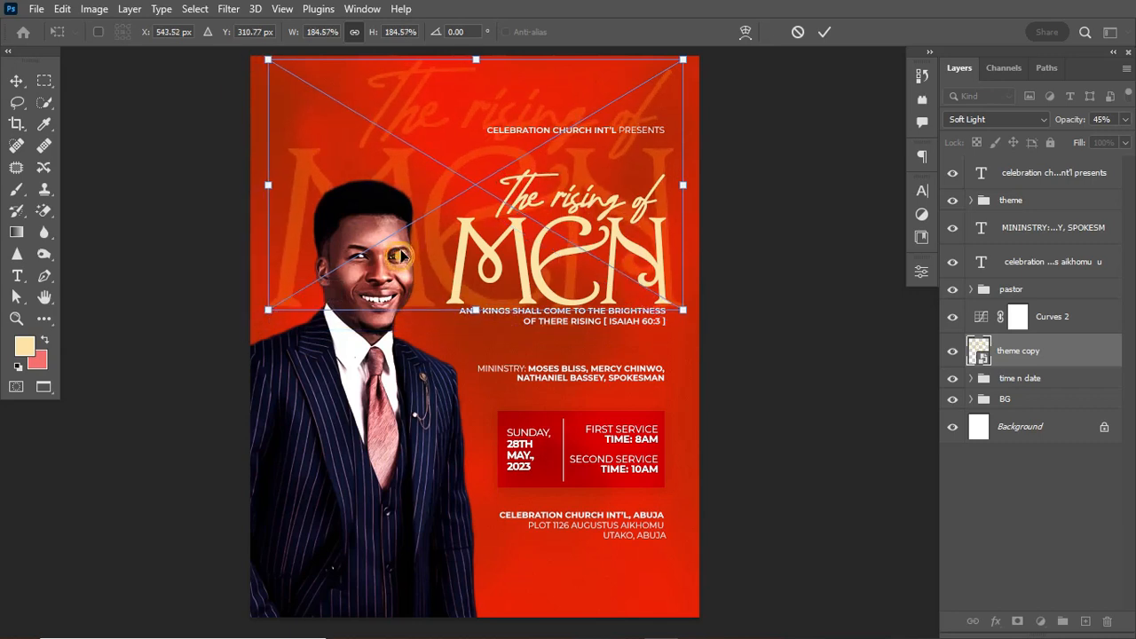
left_click_drag(402, 264, 418, 242)
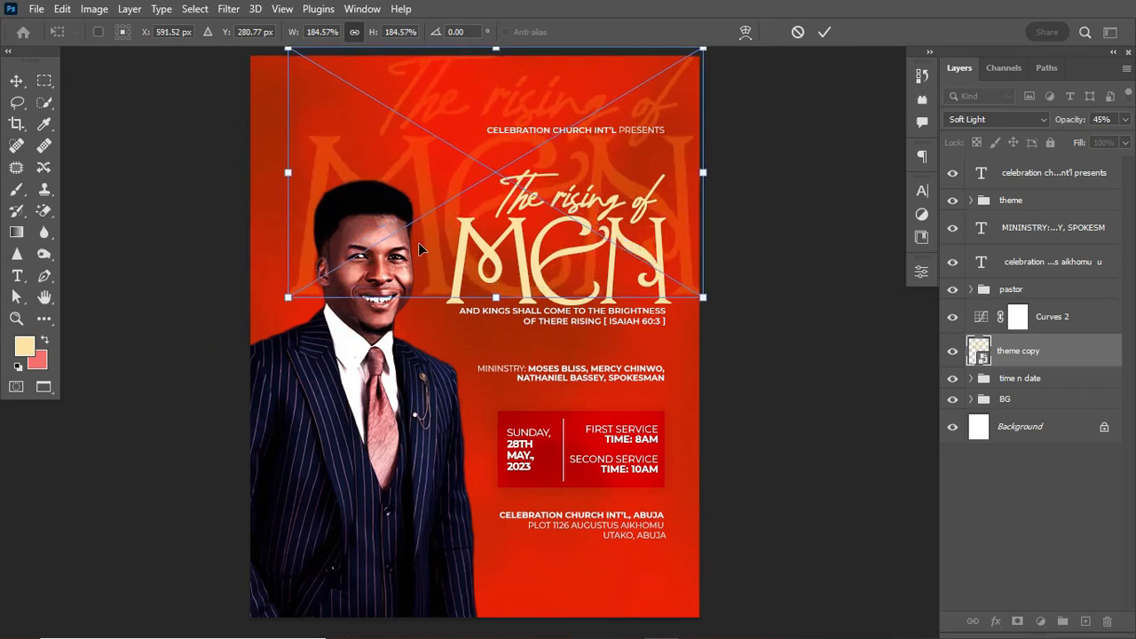
left_click(824, 33)
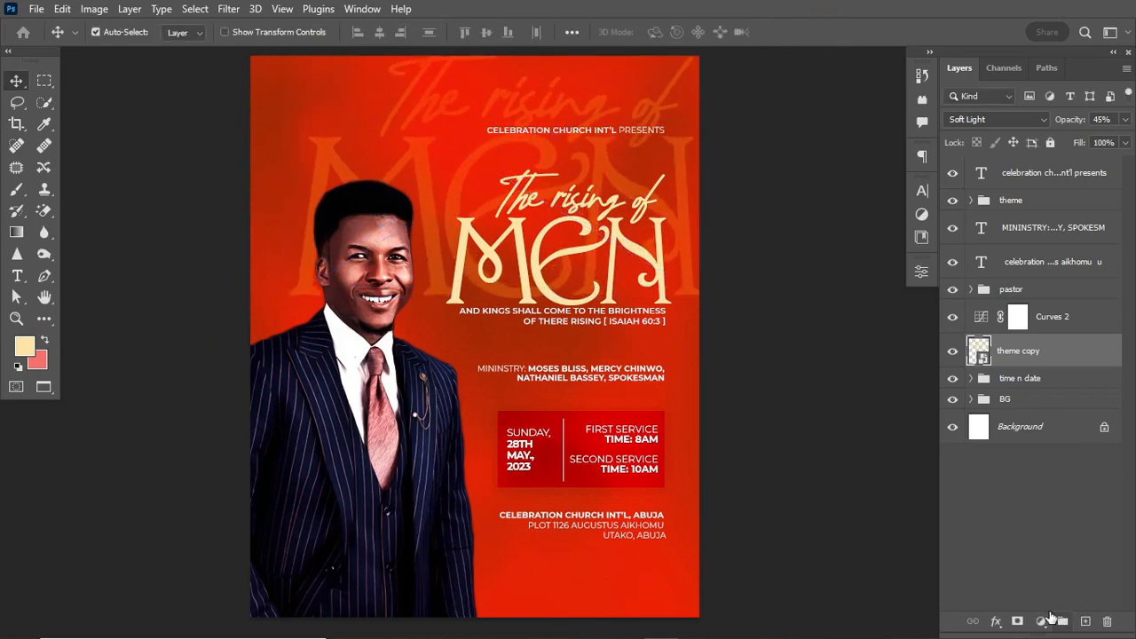
In theme copy's Blending Options, split the Underlying Layer black slider to 38/161 and apply.
left_click(1089, 359)
double_click(1090, 359)
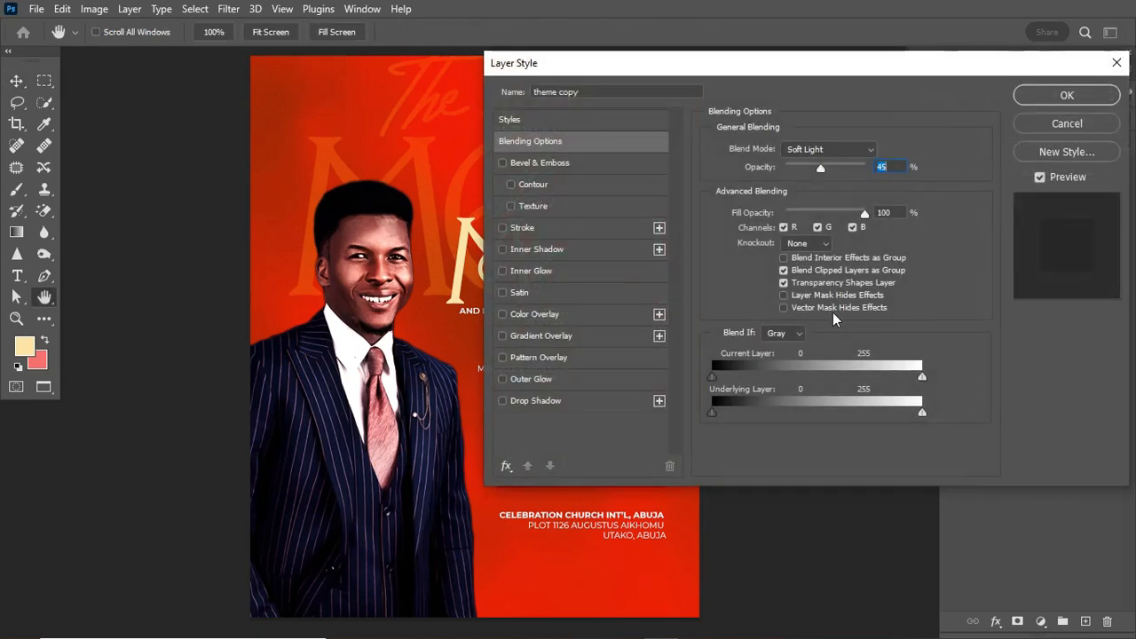
left_click_drag(717, 411, 724, 412)
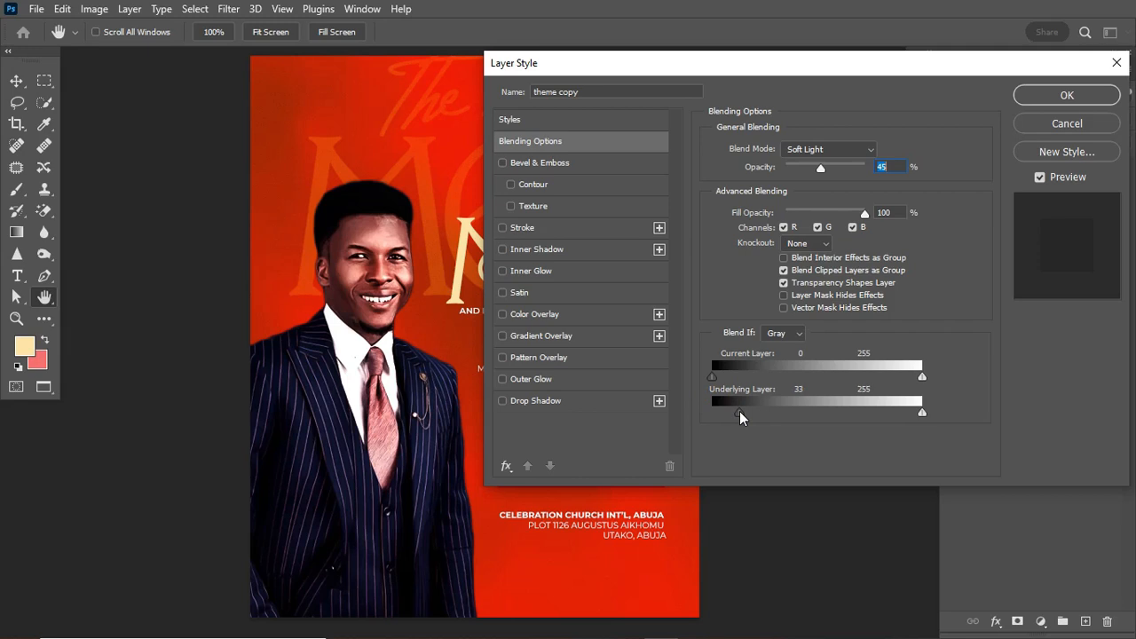
left_click_drag(740, 411, 822, 420)
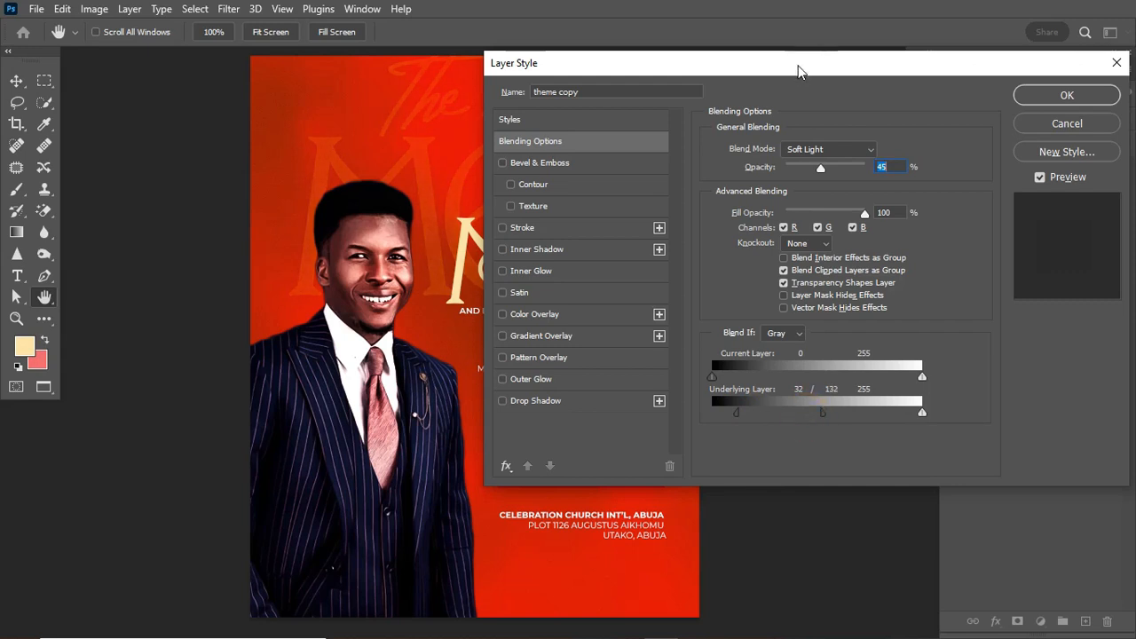
left_click_drag(792, 64, 914, 68)
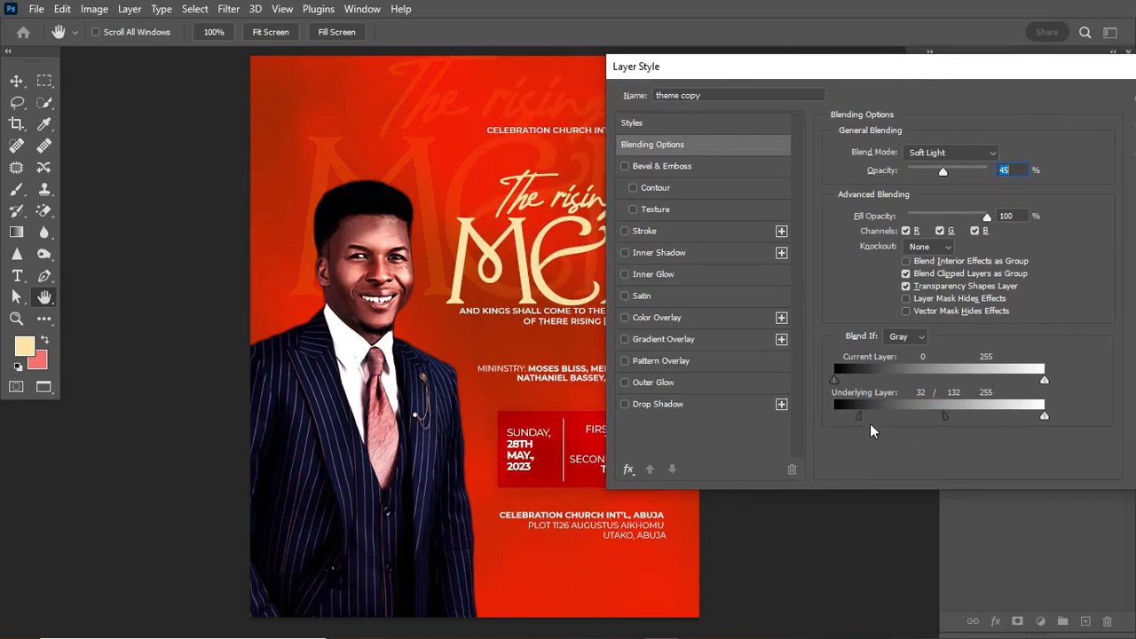
left_click_drag(857, 420, 861, 423)
left_click_drag(945, 416, 959, 417)
left_click_drag(1096, 68, 1022, 71)
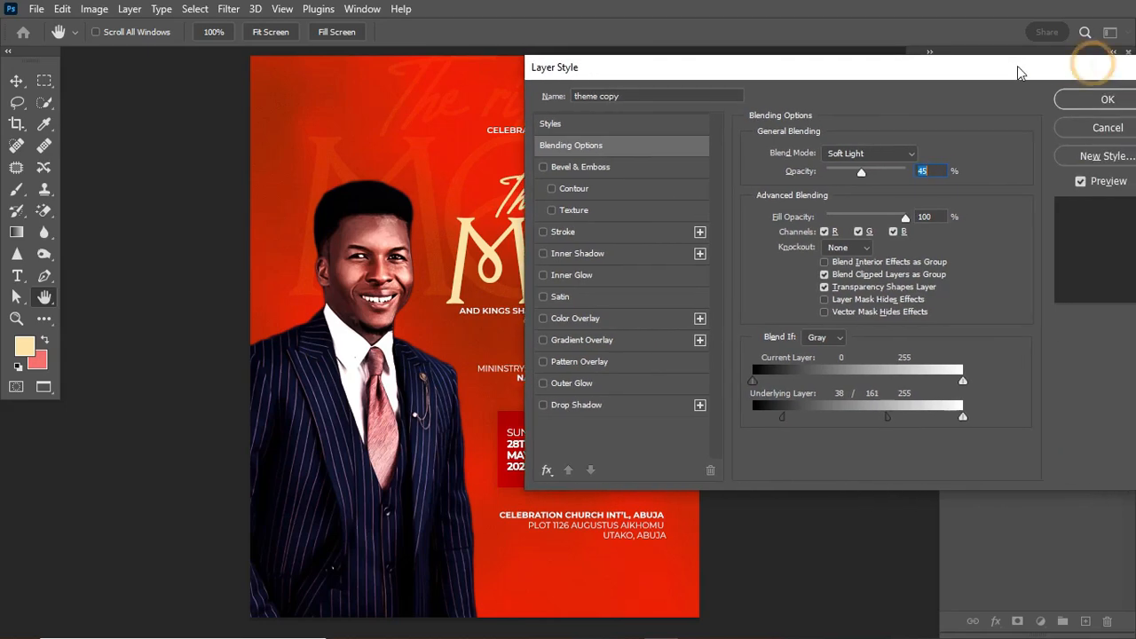
left_click(1106, 101)
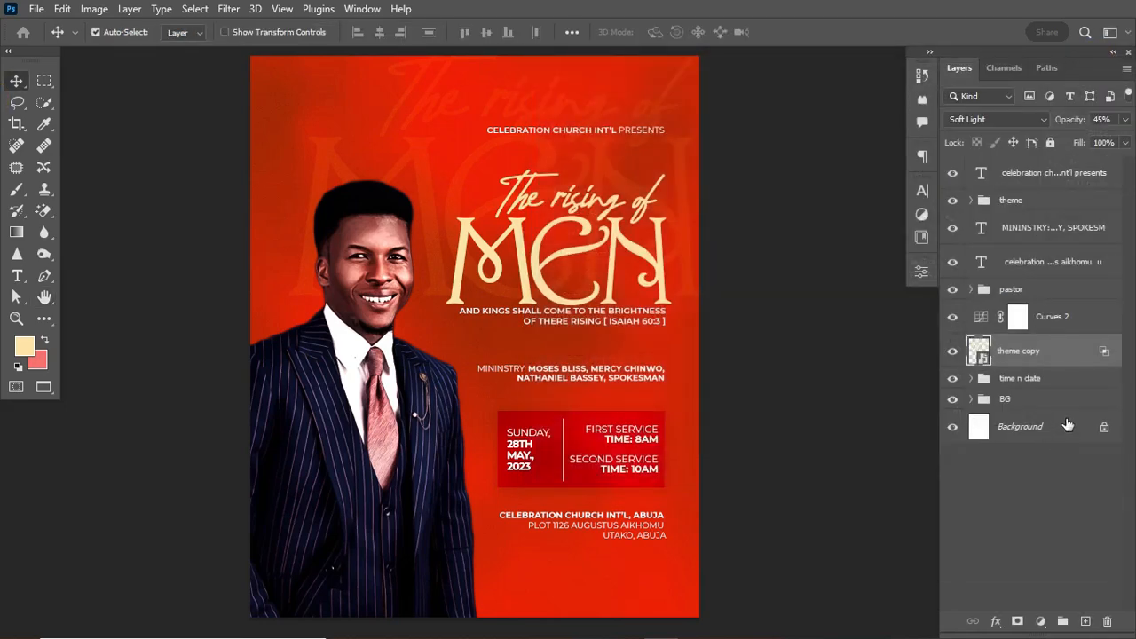
Duplicate theme copy, scale it across the poster's lower half, and set its opacity to 32%.
key("ctrl+j")
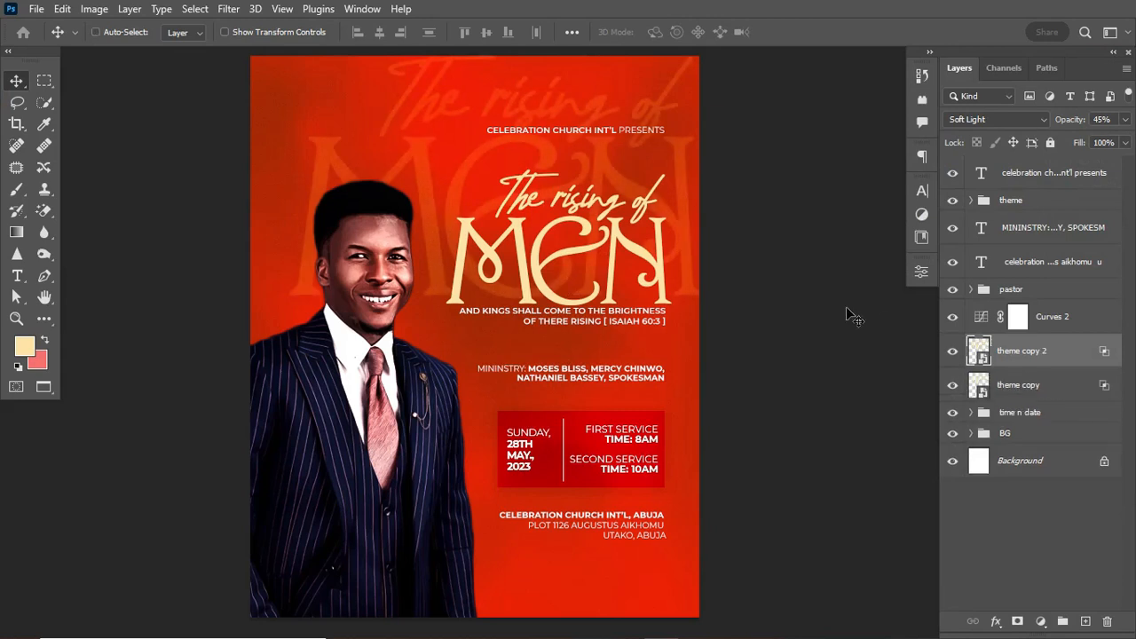
key("ctrl+t")
left_click_drag(622, 270, 653, 586)
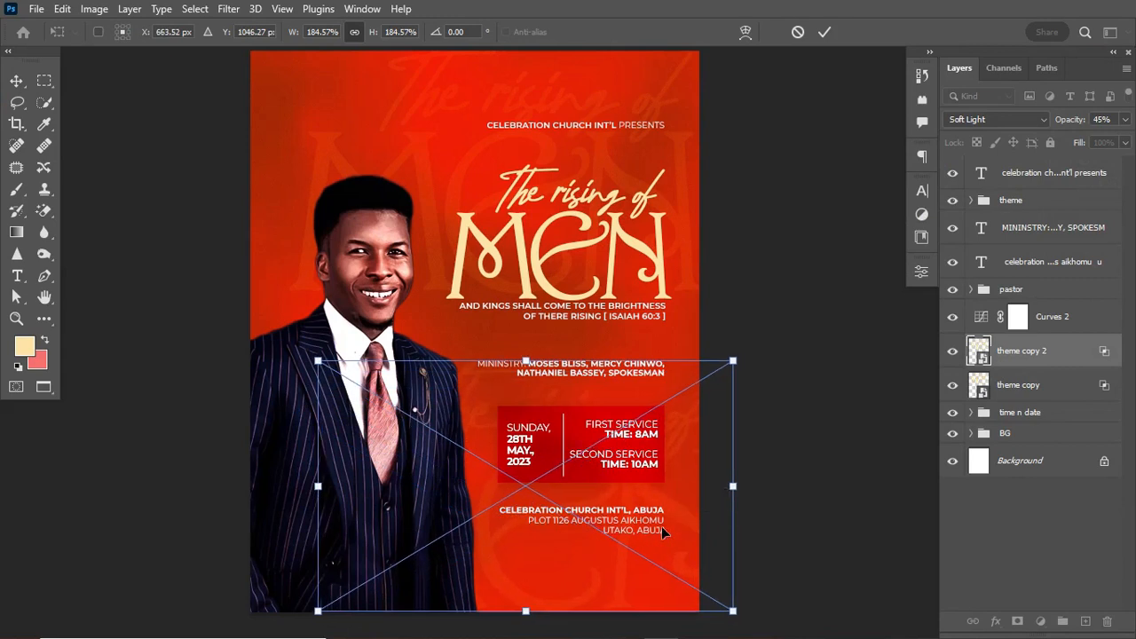
left_click_drag(318, 609, 429, 541)
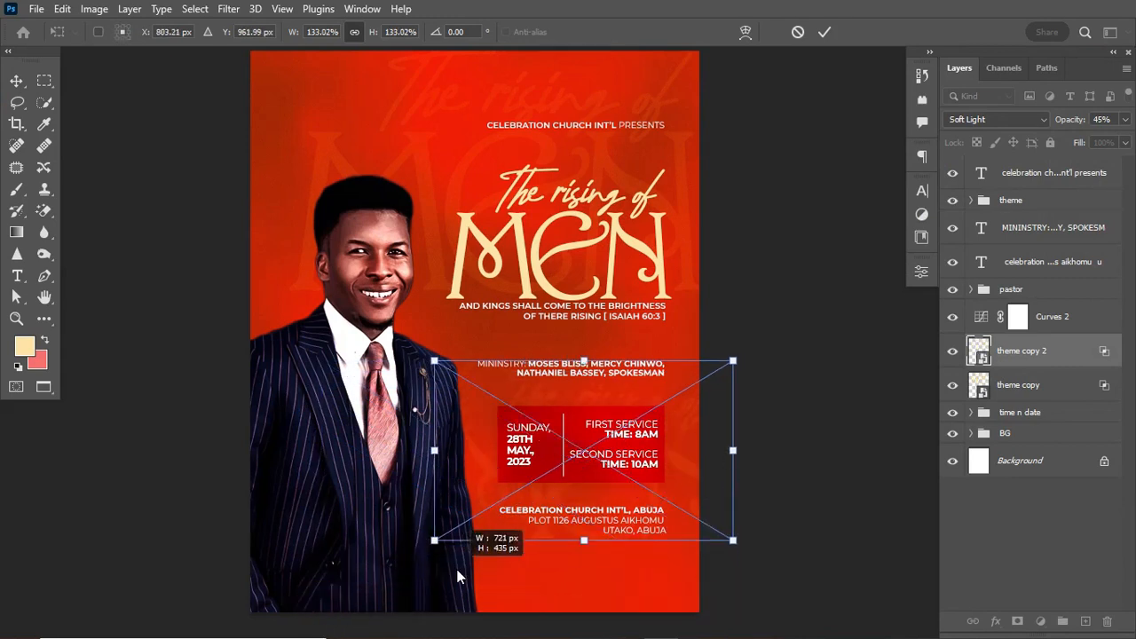
left_click_drag(540, 524, 525, 587)
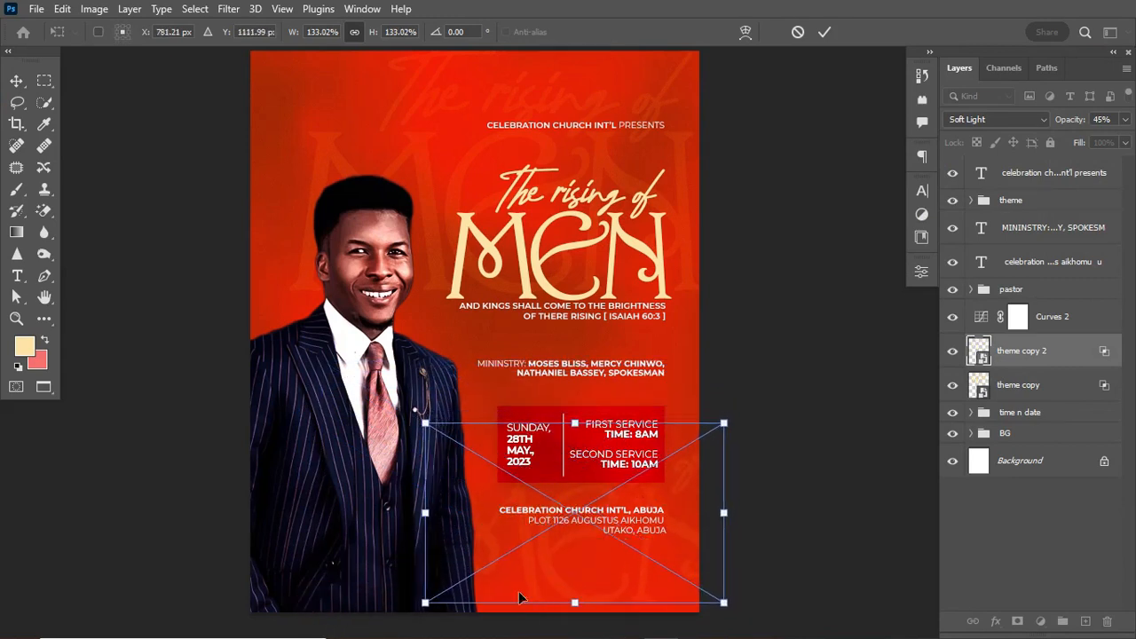
left_click_drag(422, 605, 346, 626)
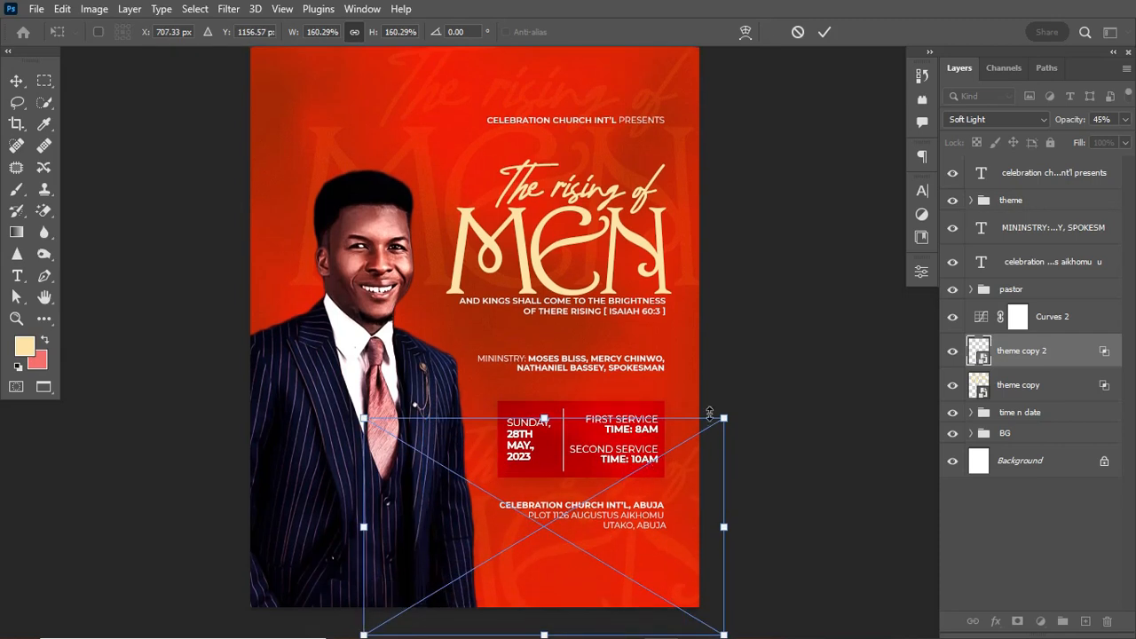
left_click_drag(725, 415, 785, 390)
left_click_drag(698, 487, 615, 465)
double_click(666, 479)
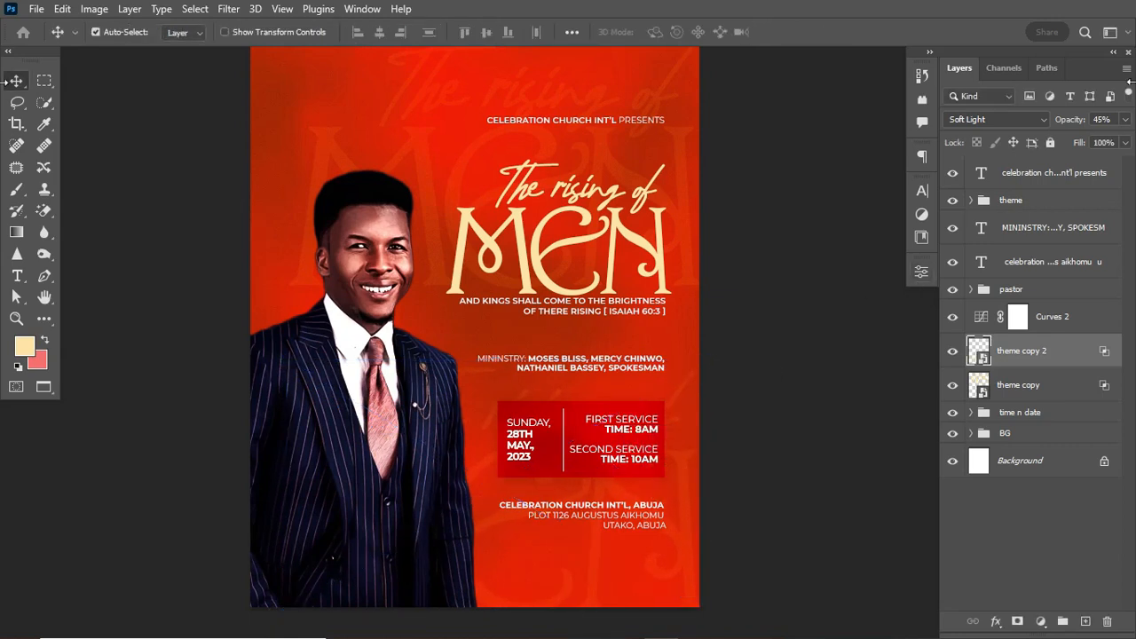
left_click_drag(1075, 124, 1066, 125)
key("Return")
Draw a circle with the Ellipse Tool over the suit below the date box.
left_click(49, 320)
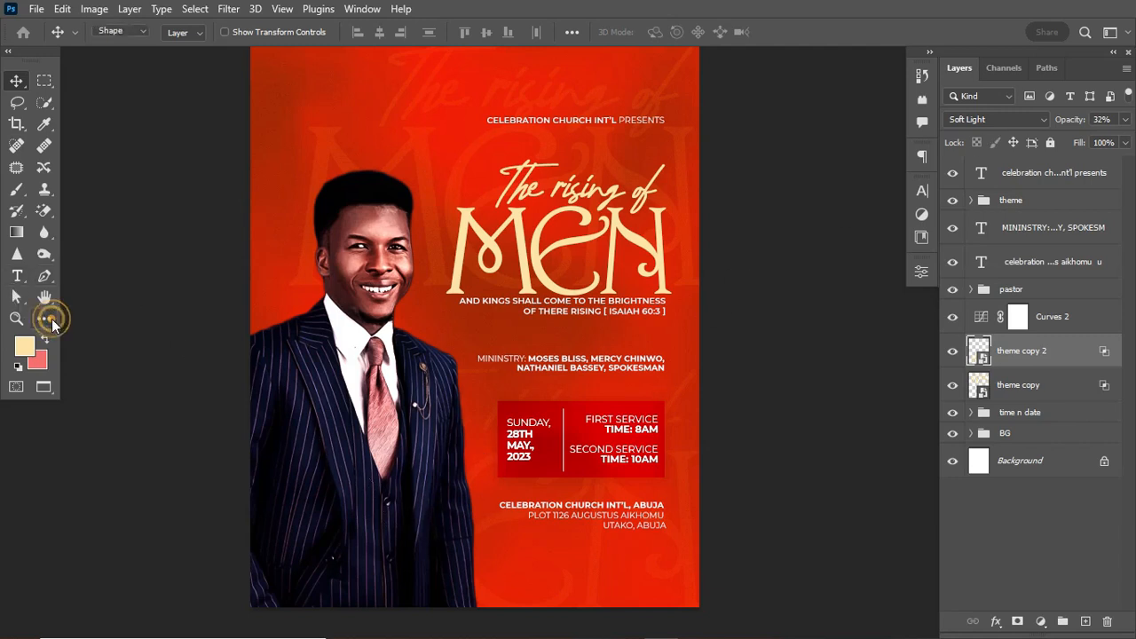
left_click(44, 324)
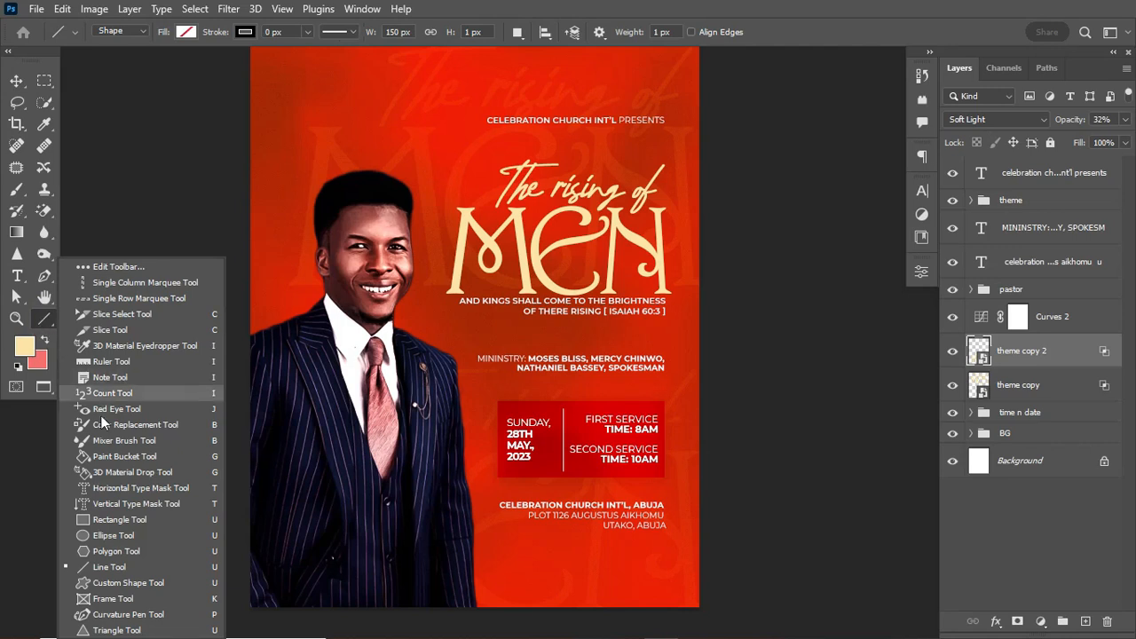
left_click(116, 539)
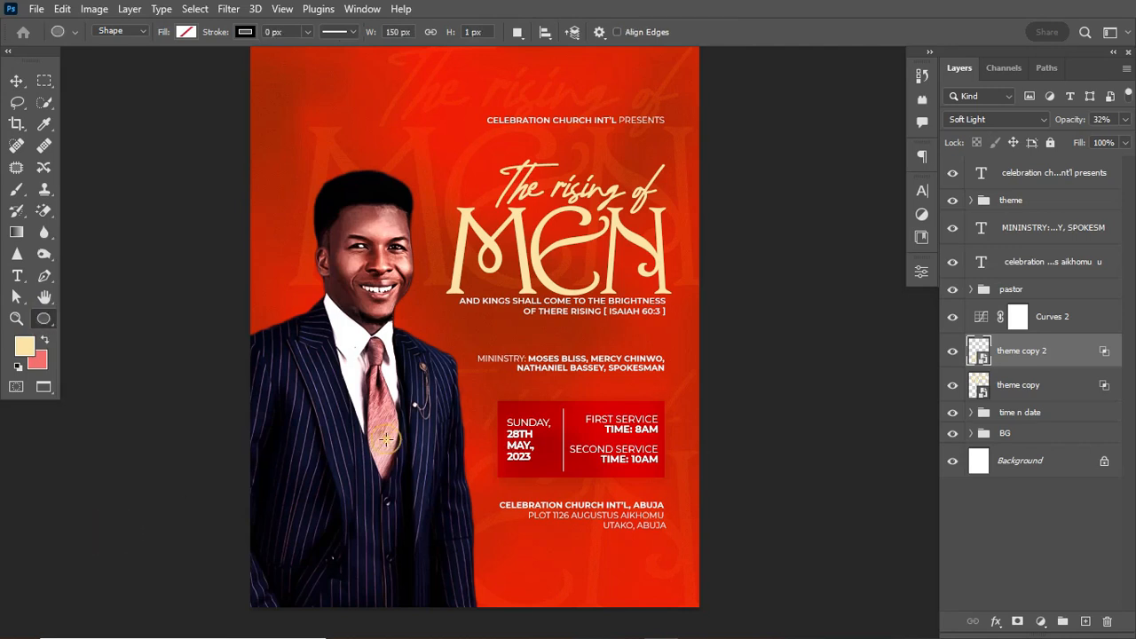
left_click_drag(385, 439, 487, 559)
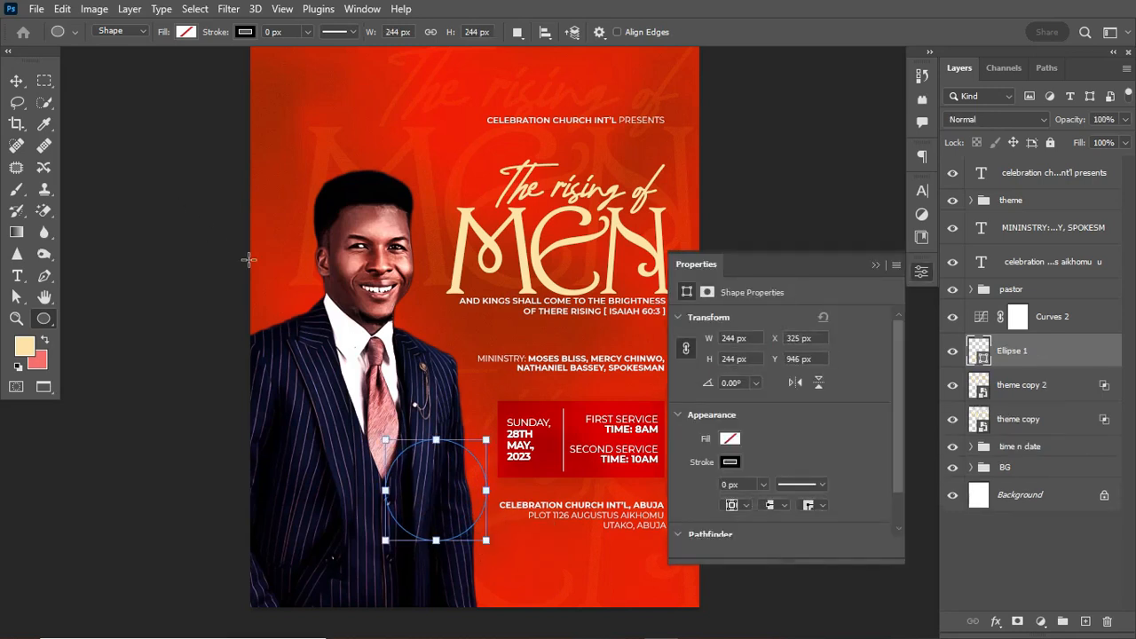
Fill the circle with the recently used red and move Ellipse 1 to the top of the layers.
left_click(730, 439)
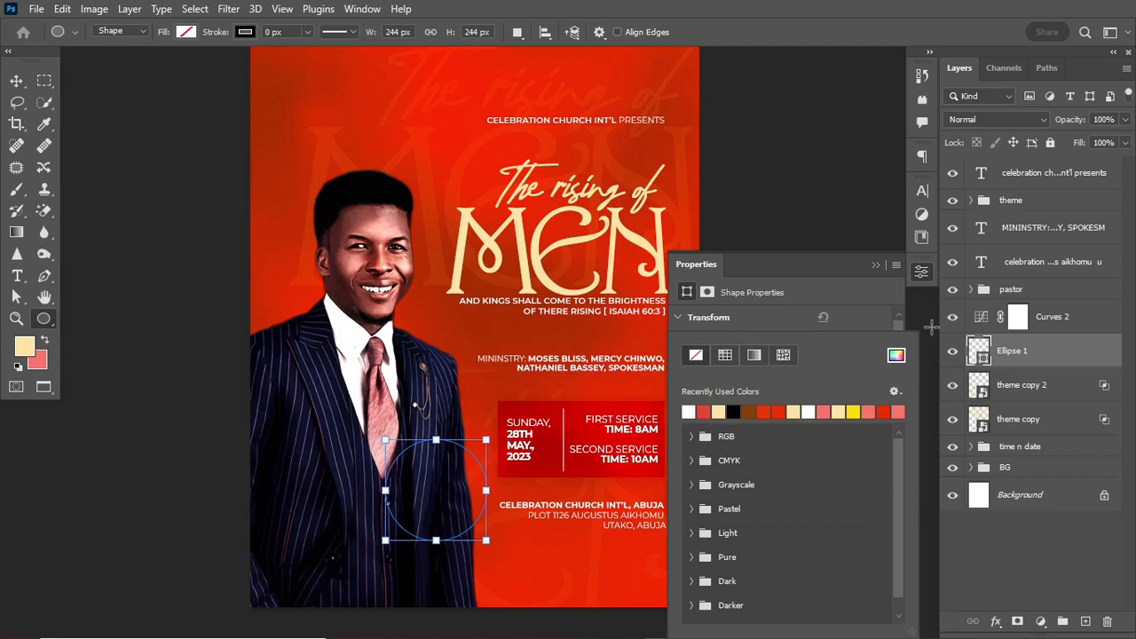
left_click(983, 358)
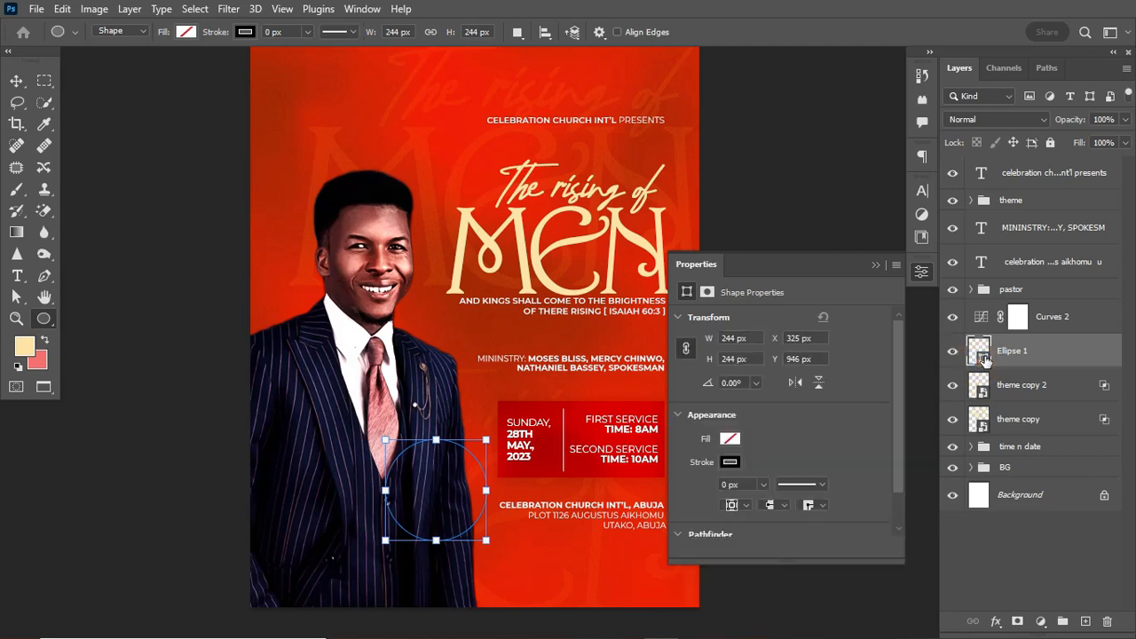
double_click(980, 355)
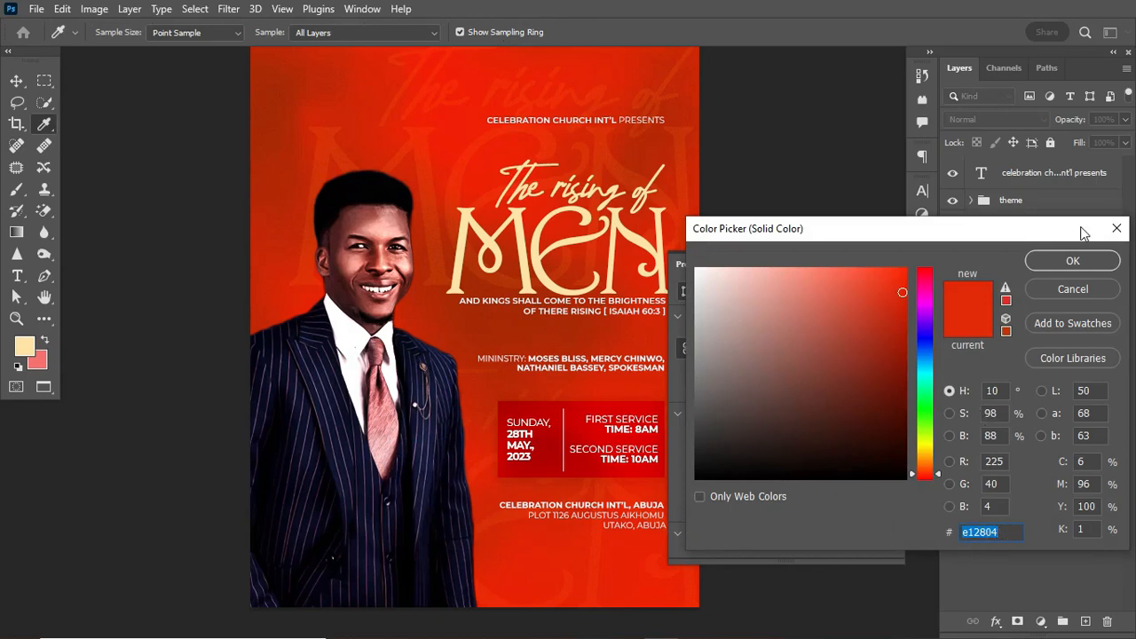
left_click(1072, 260)
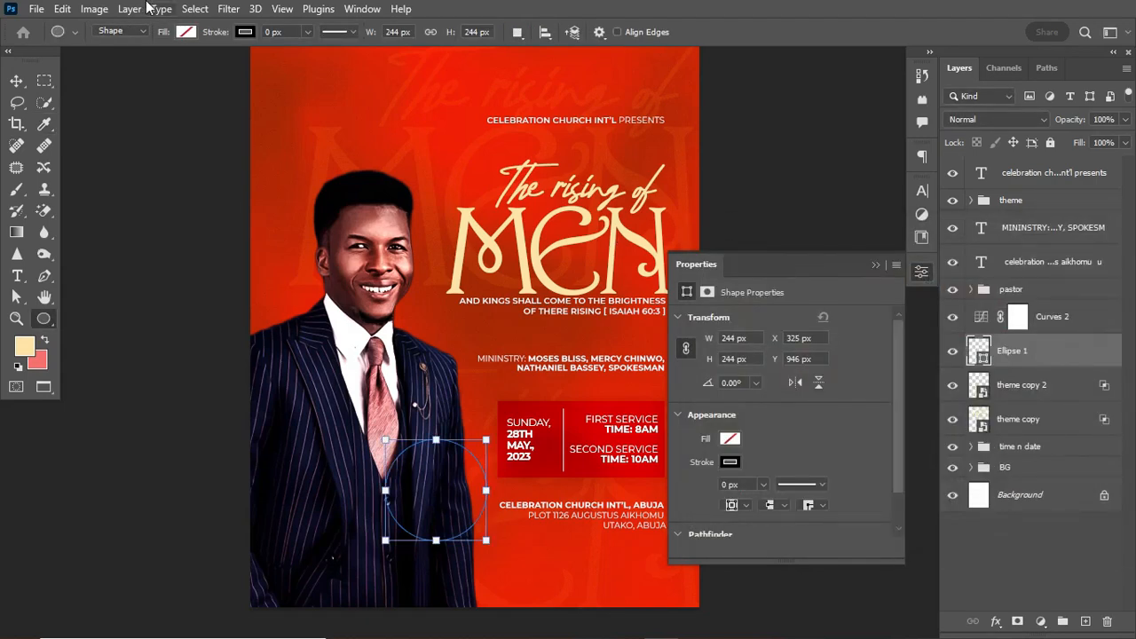
left_click(187, 34)
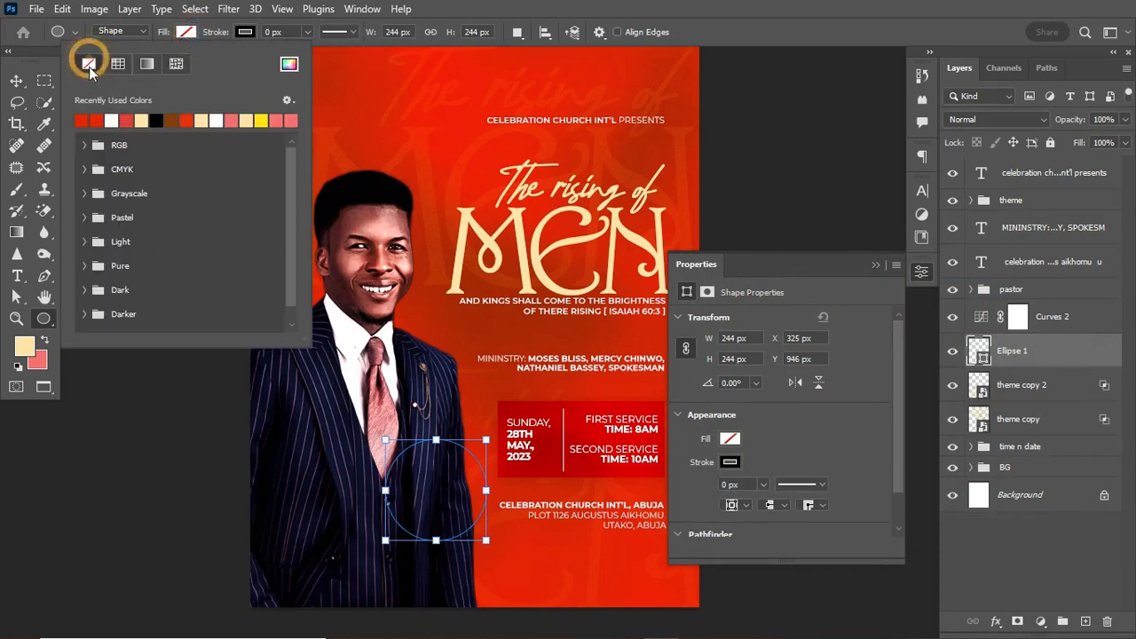
left_click(81, 120)
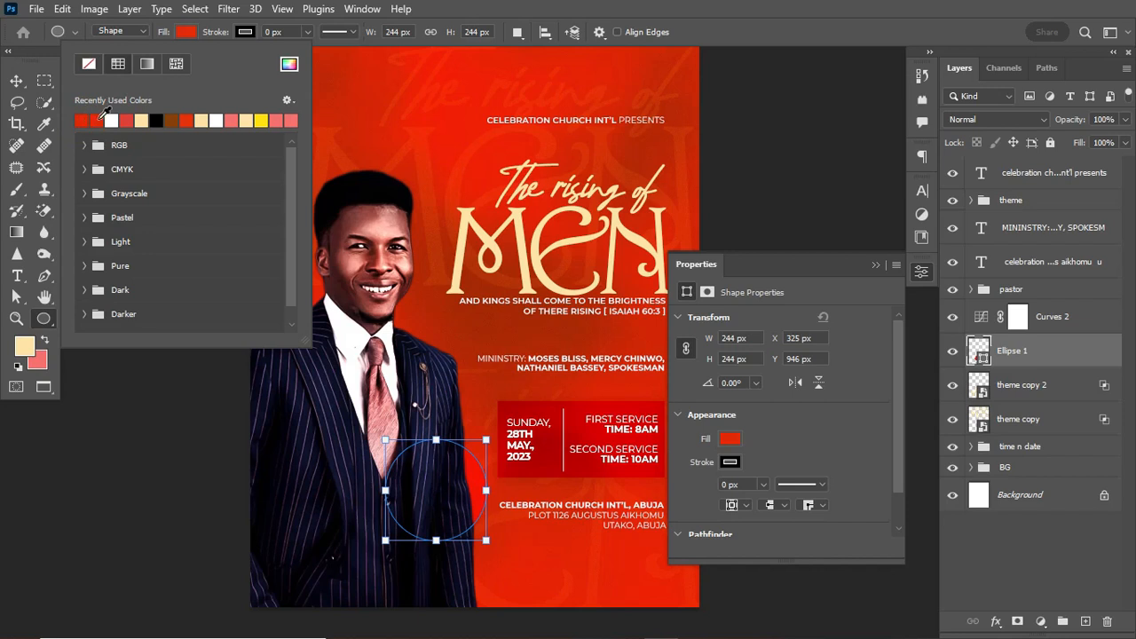
left_click(764, 9)
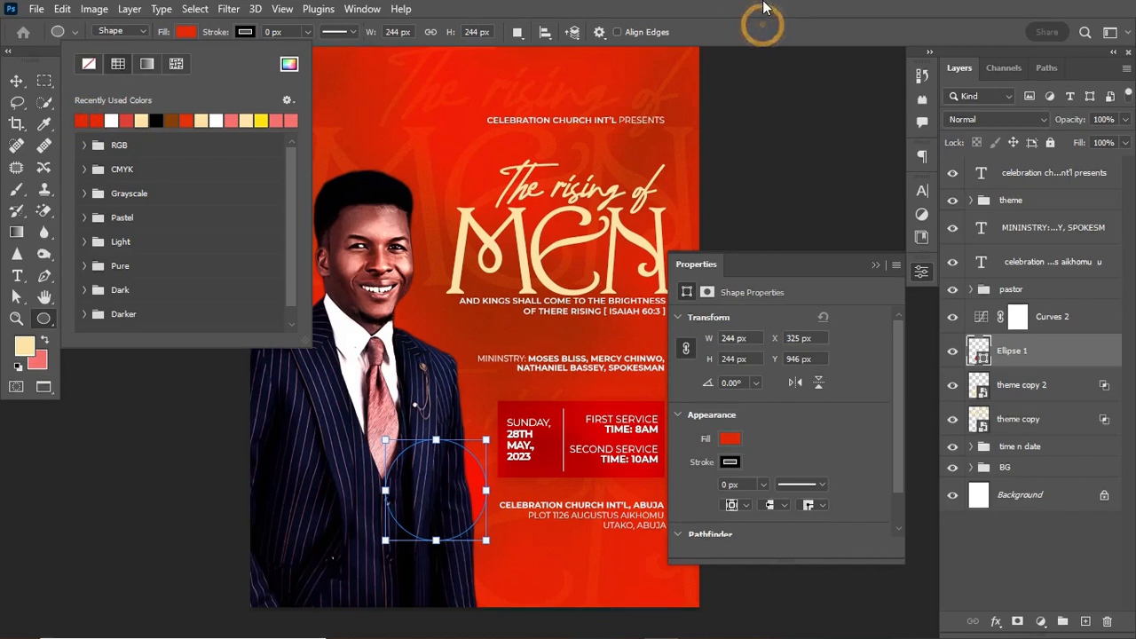
left_click(1089, 348)
left_click_drag(1092, 350, 1069, 170)
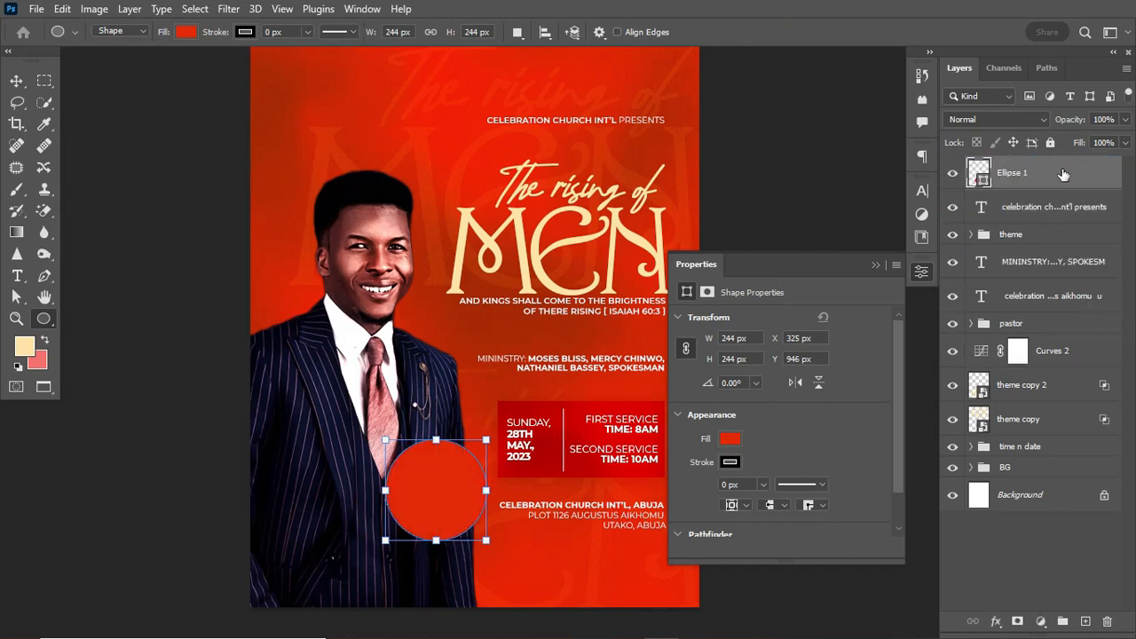
Shrink the red circle to about 71%, making it 200 px.
key("ctrl+t")
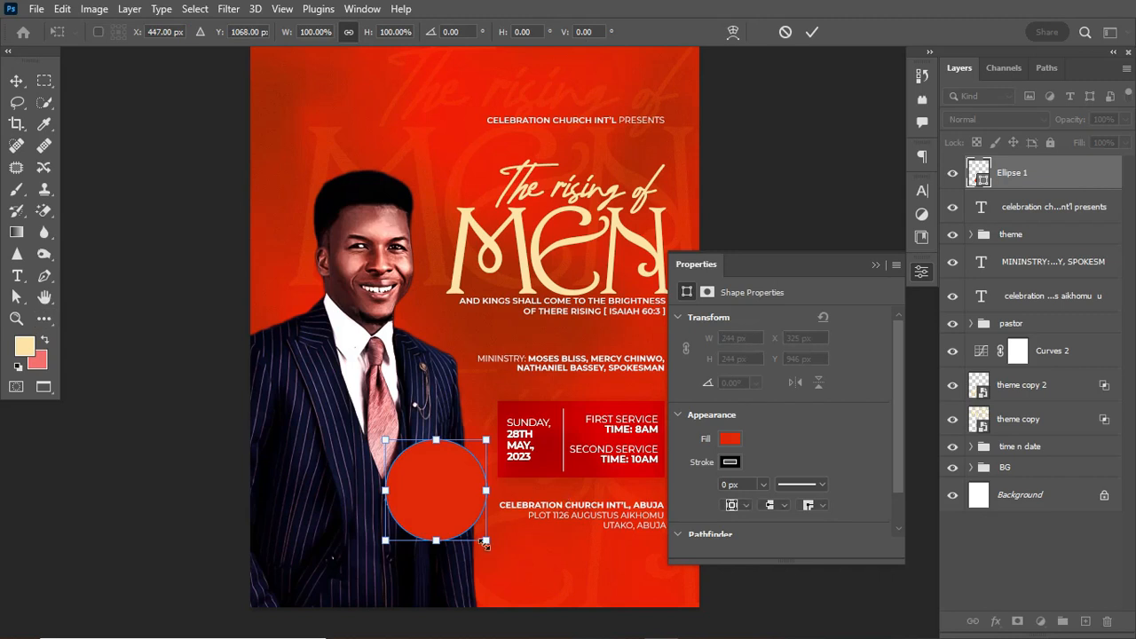
left_click_drag(485, 541, 469, 529)
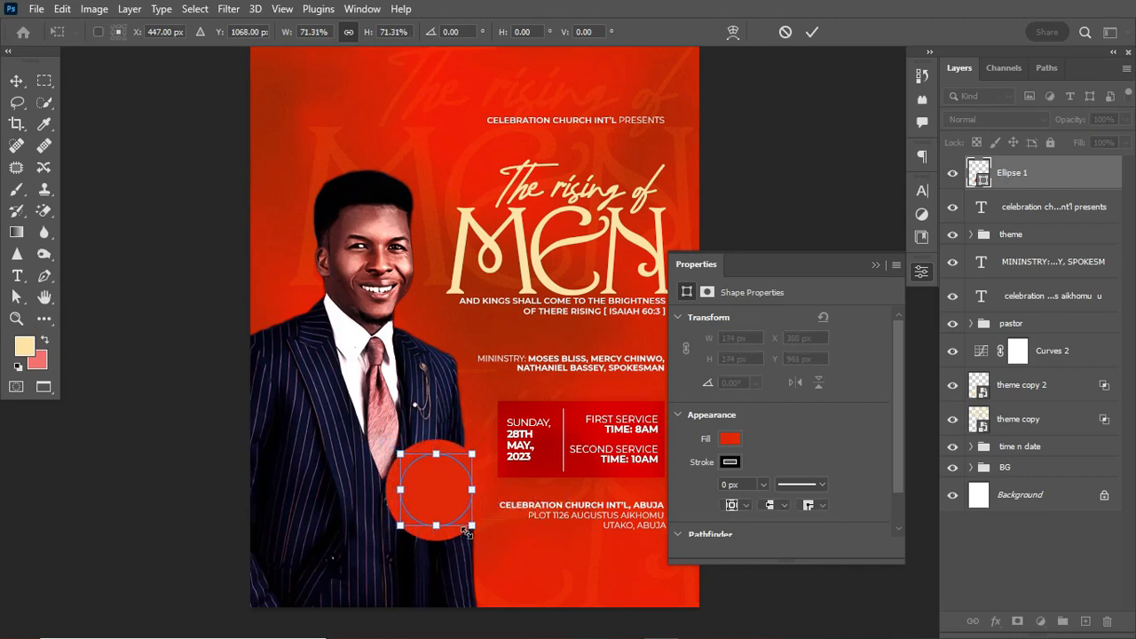
key("Return")
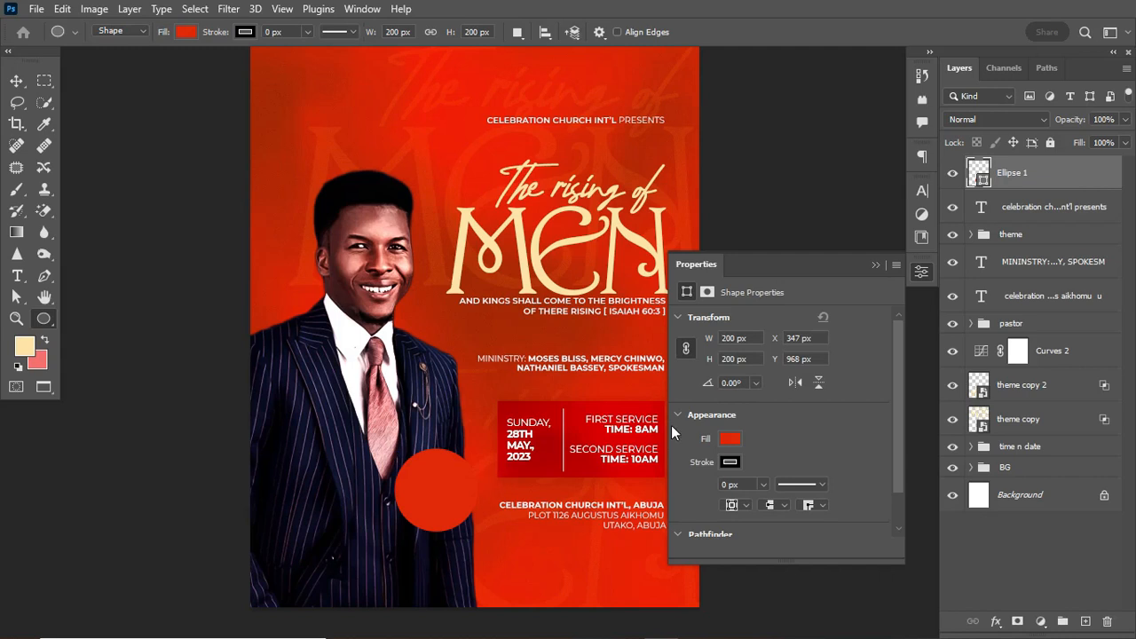
Duplicate the circle, enlarge the copy slightly, and place it below Ellipse 1.
key("ctrl+j")
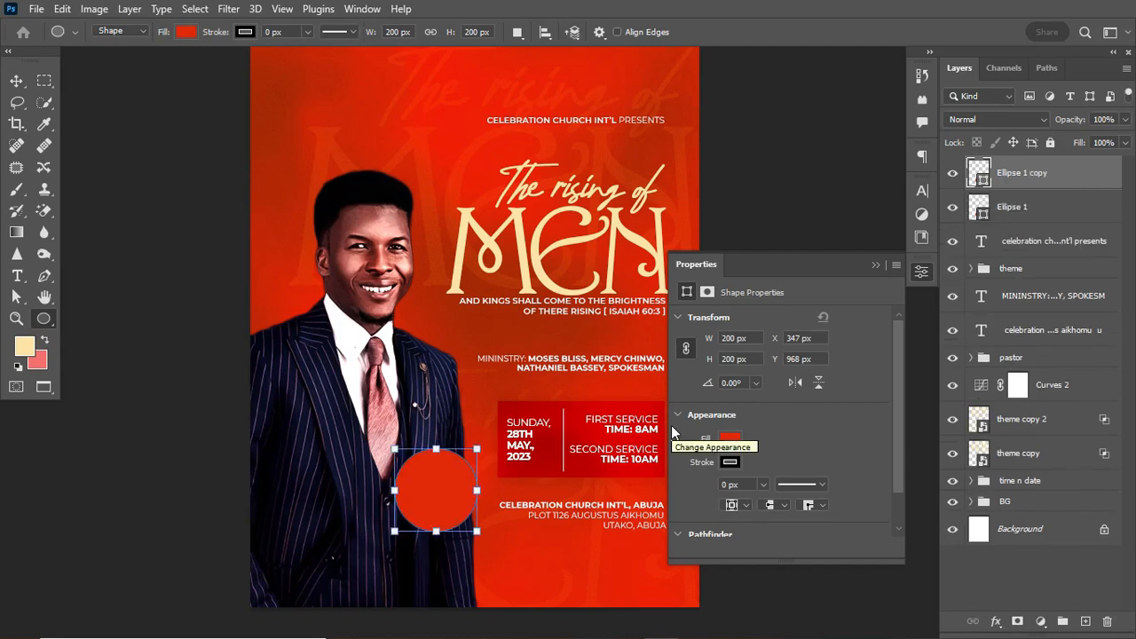
key("ctrl+t")
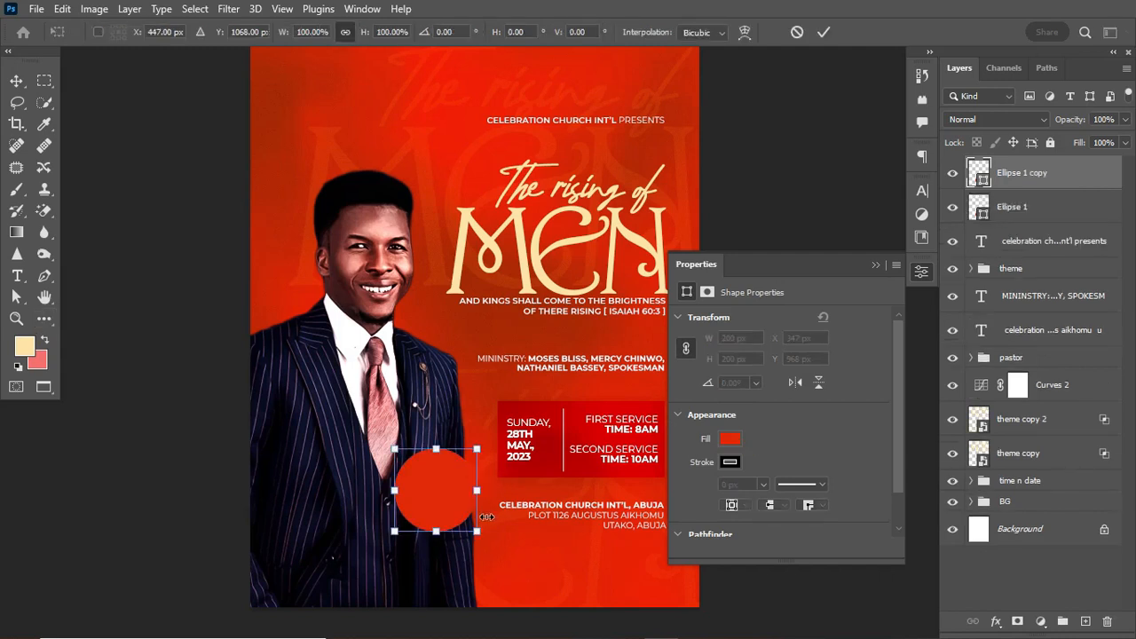
left_click_drag(478, 535, 482, 541)
left_click_drag(1070, 210, 1067, 213)
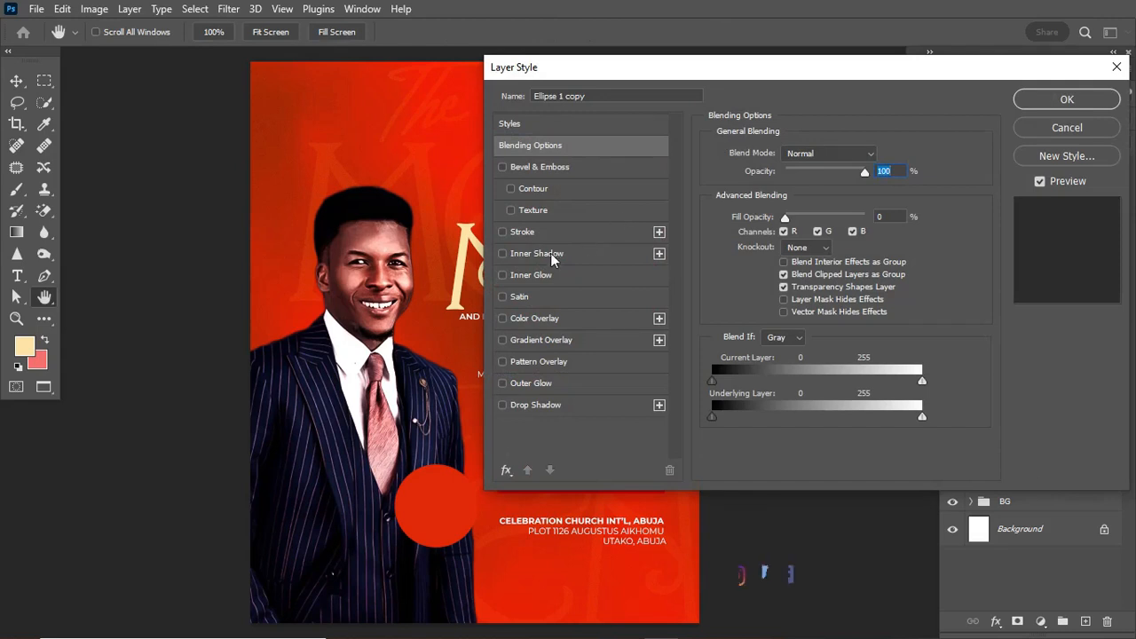
Give Ellipse 1 copy a 32 px outside Color Dodge gradient stroke fading from white to transparent.
left_click(524, 231)
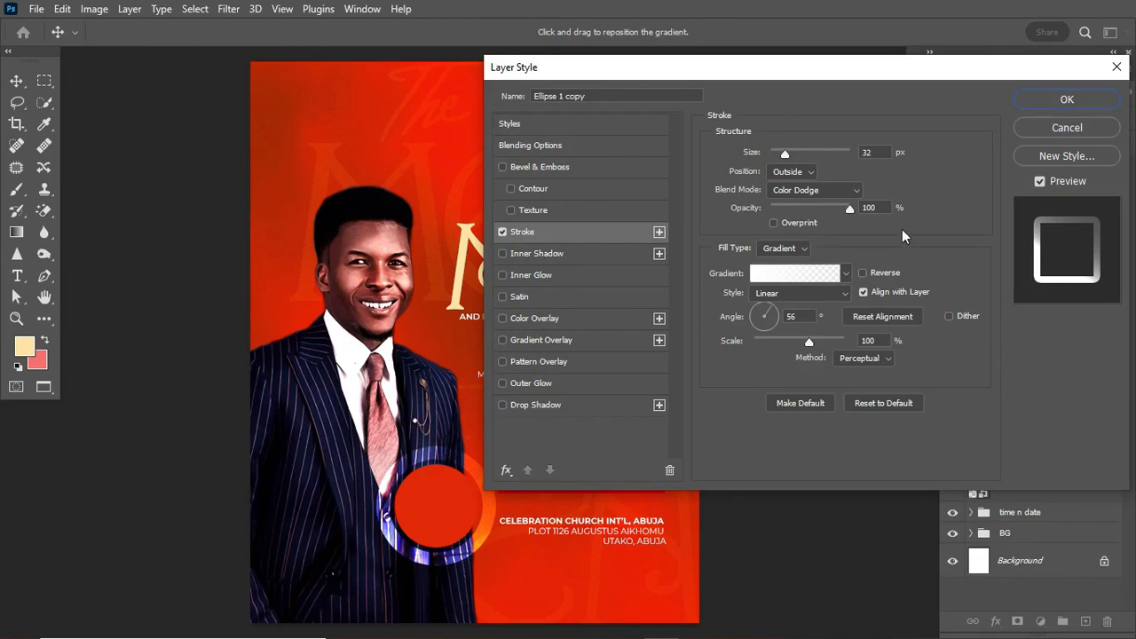
left_click(874, 152)
left_click(769, 277)
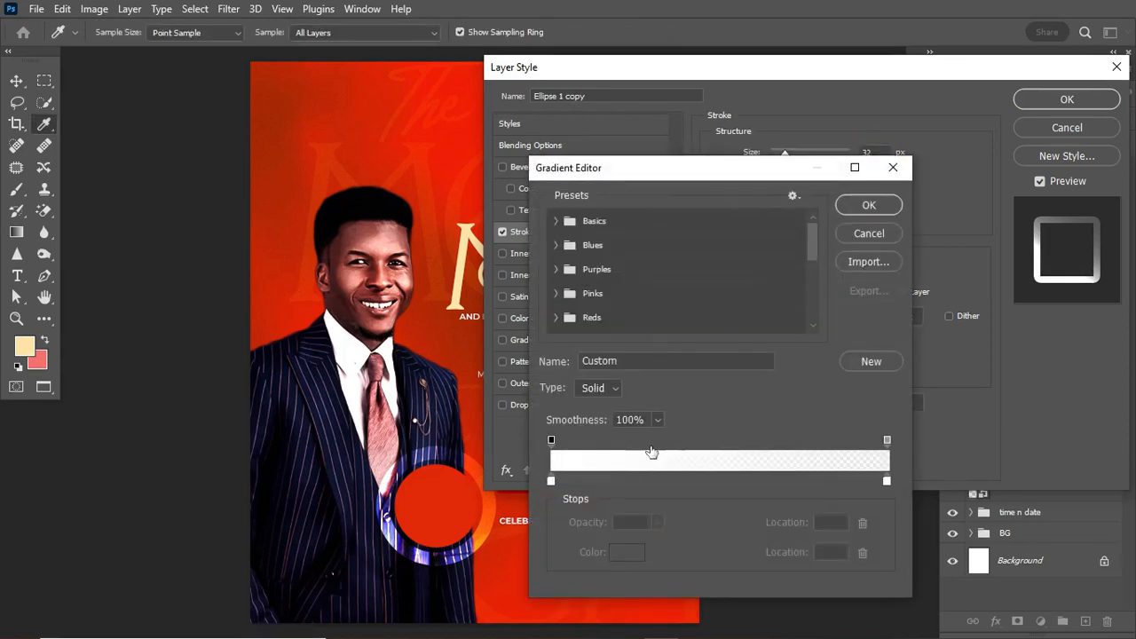
left_click(550, 481)
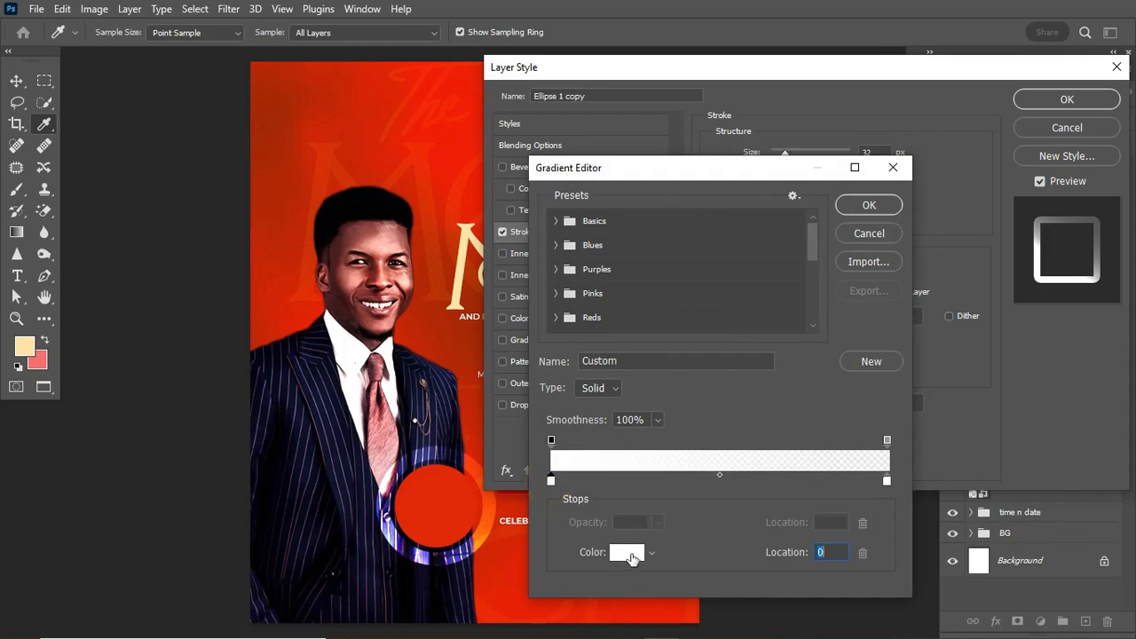
left_click(888, 481)
left_click(621, 555)
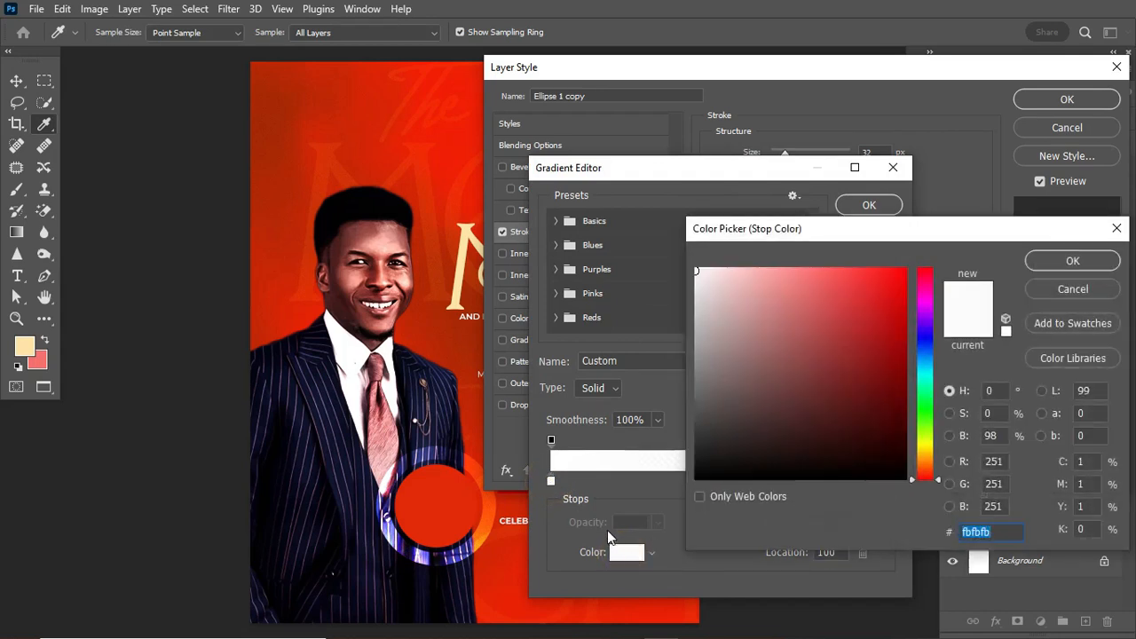
left_click(1072, 289)
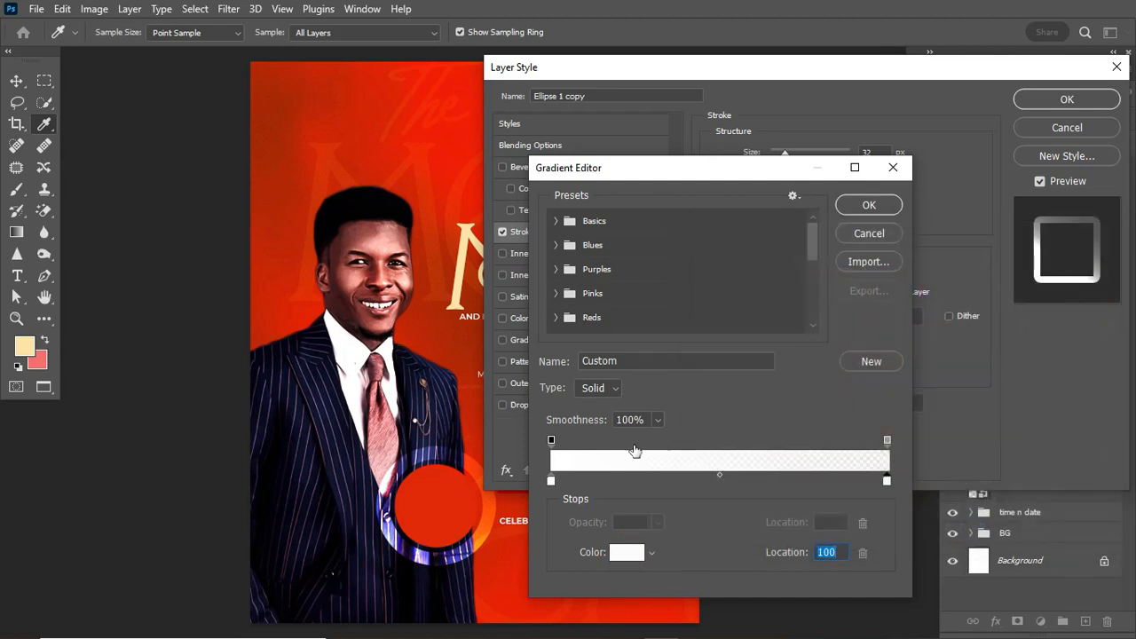
left_click(551, 441)
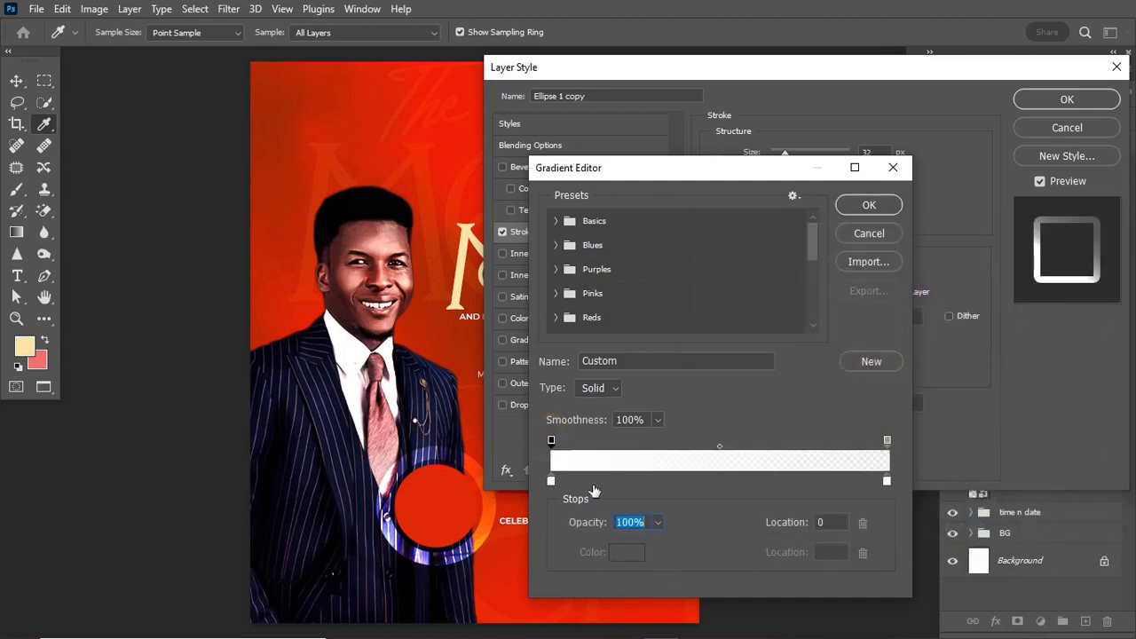
left_click(887, 441)
left_click(870, 210)
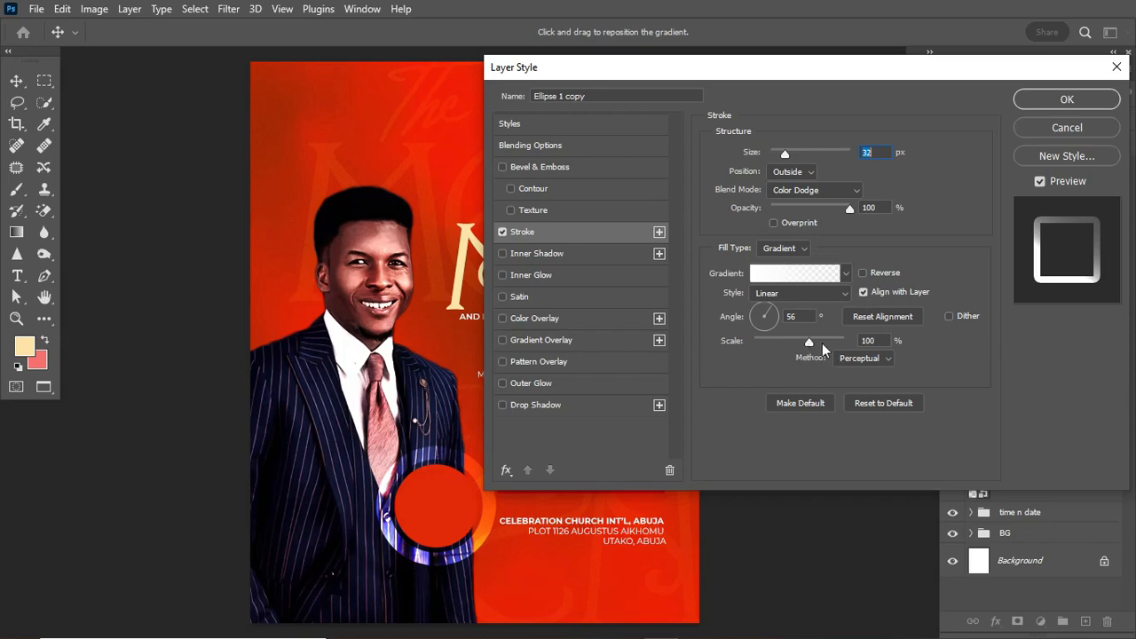
left_click(1076, 103)
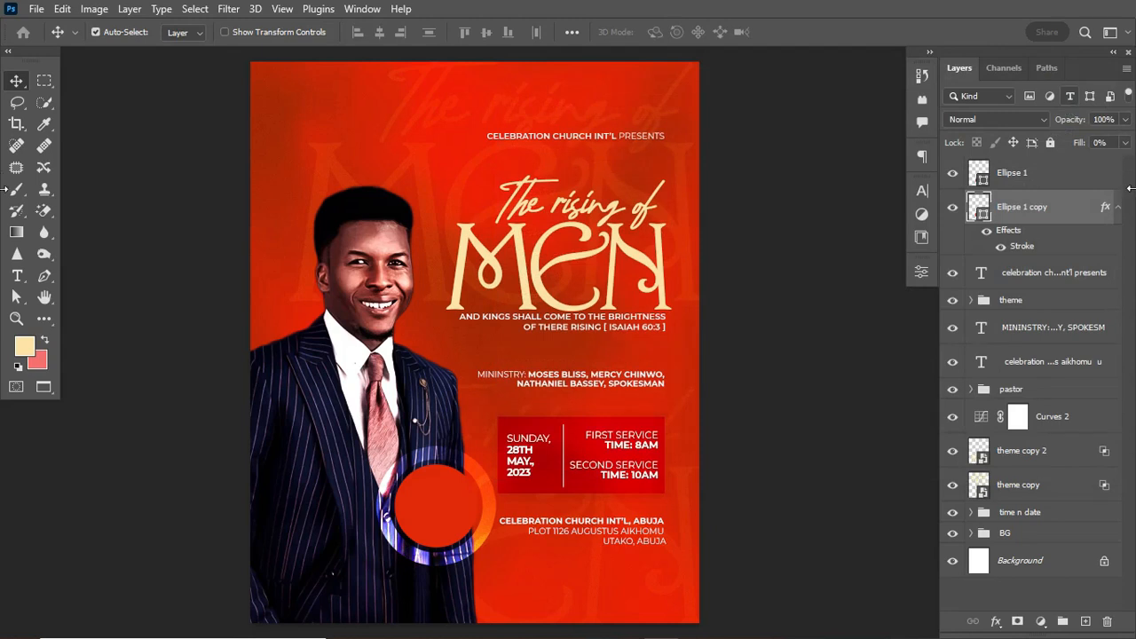
left_click(1119, 209)
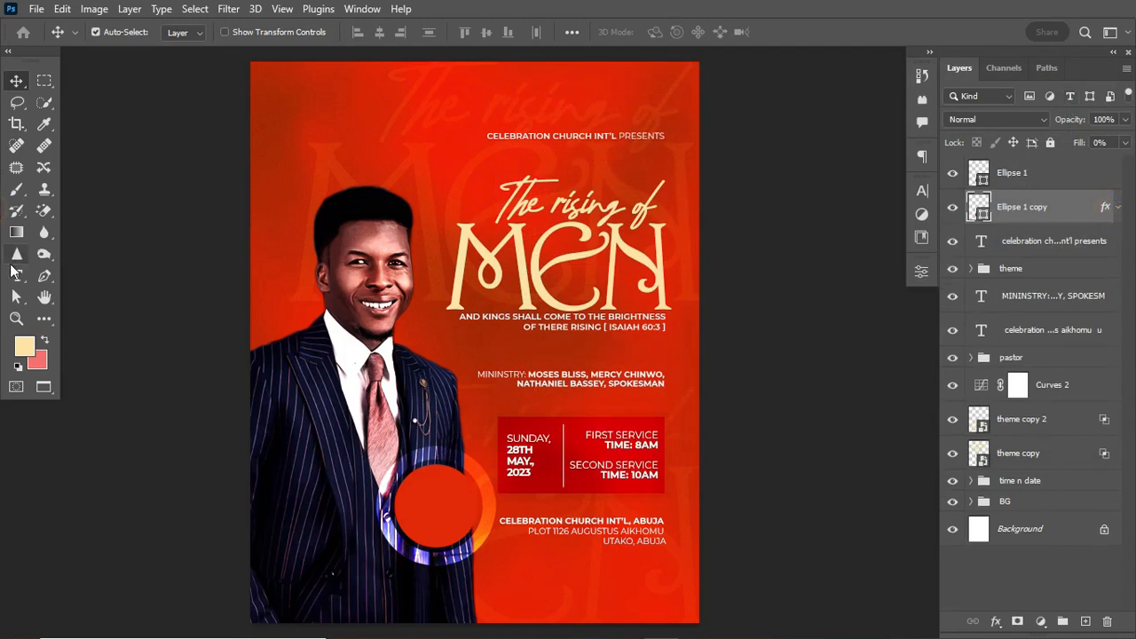
left_click(16, 277)
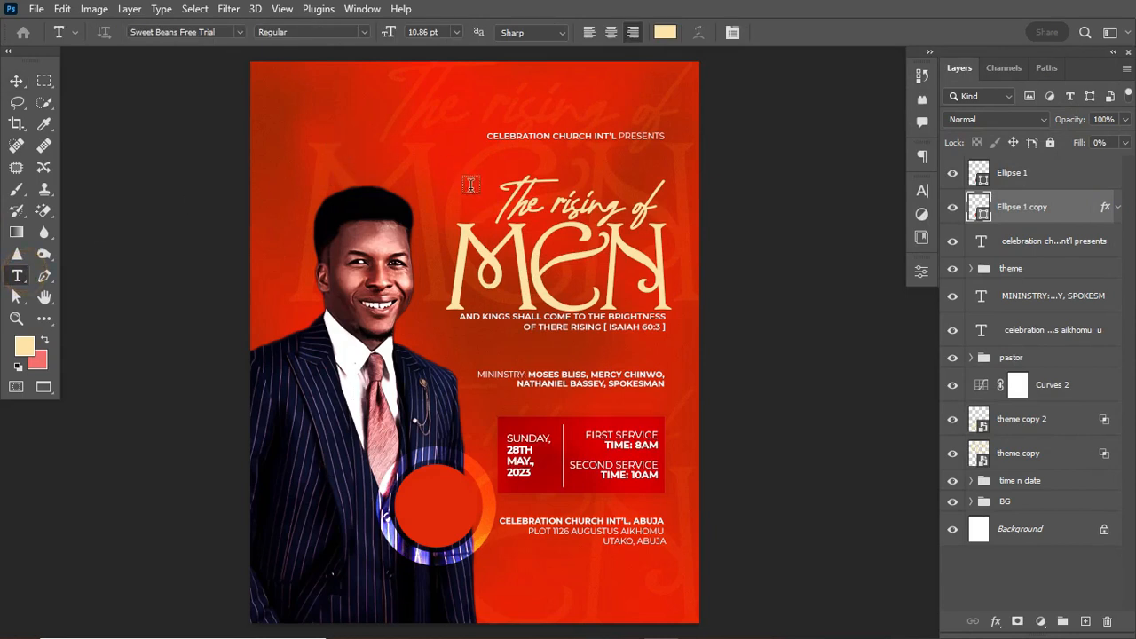
left_click(361, 153)
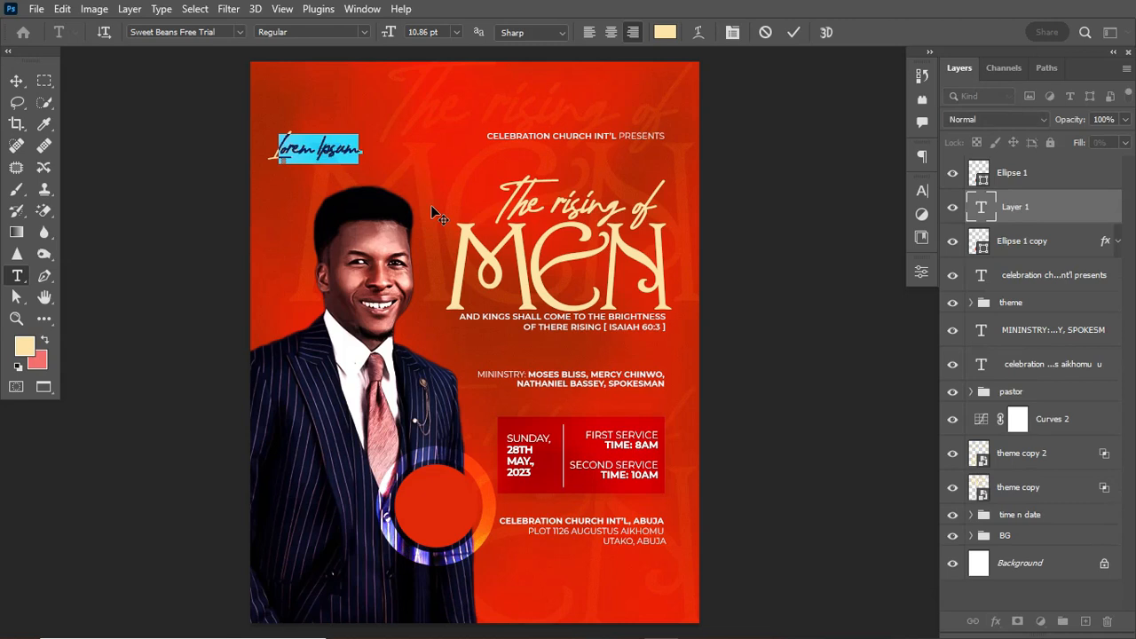
left_click(433, 208)
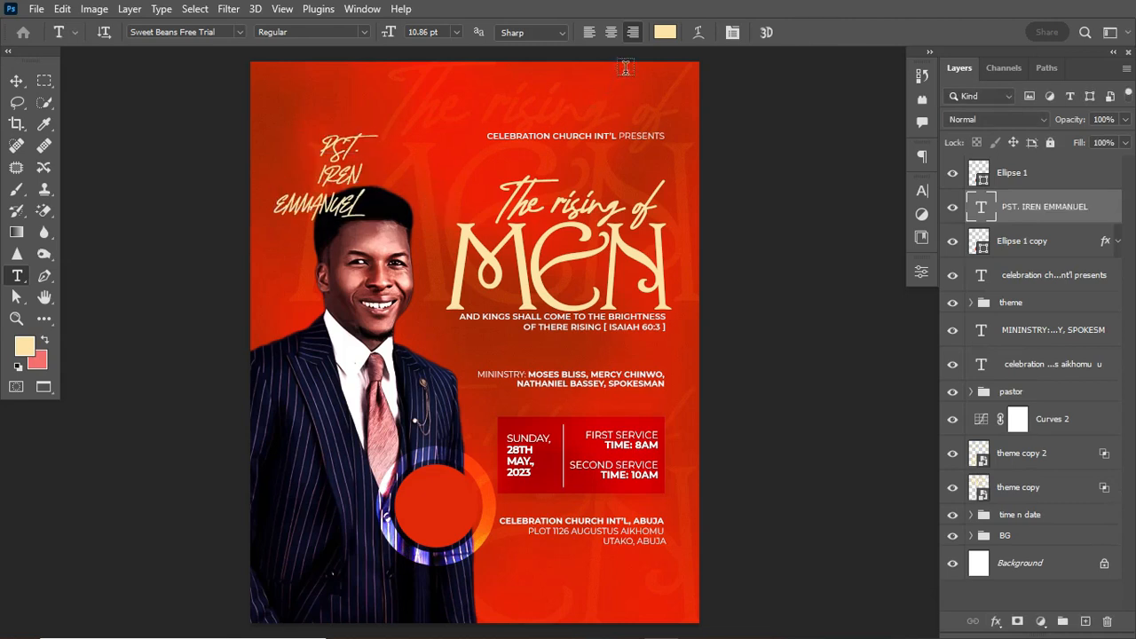
left_click(589, 34)
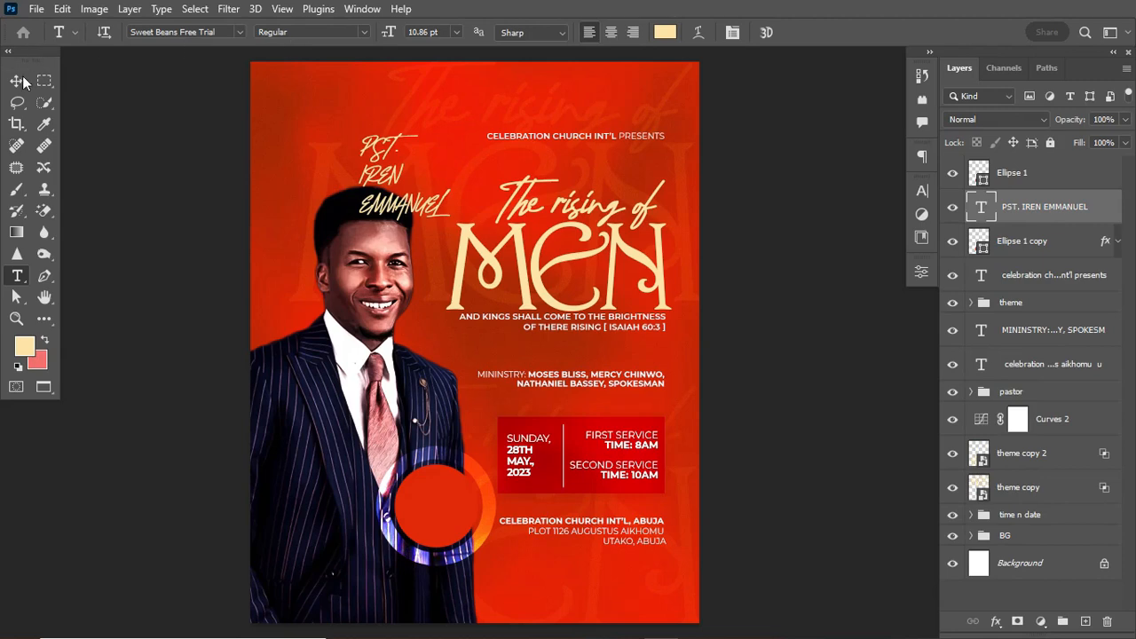
Change the name text's font to Gotham Ultra Italic.
left_click(205, 31)
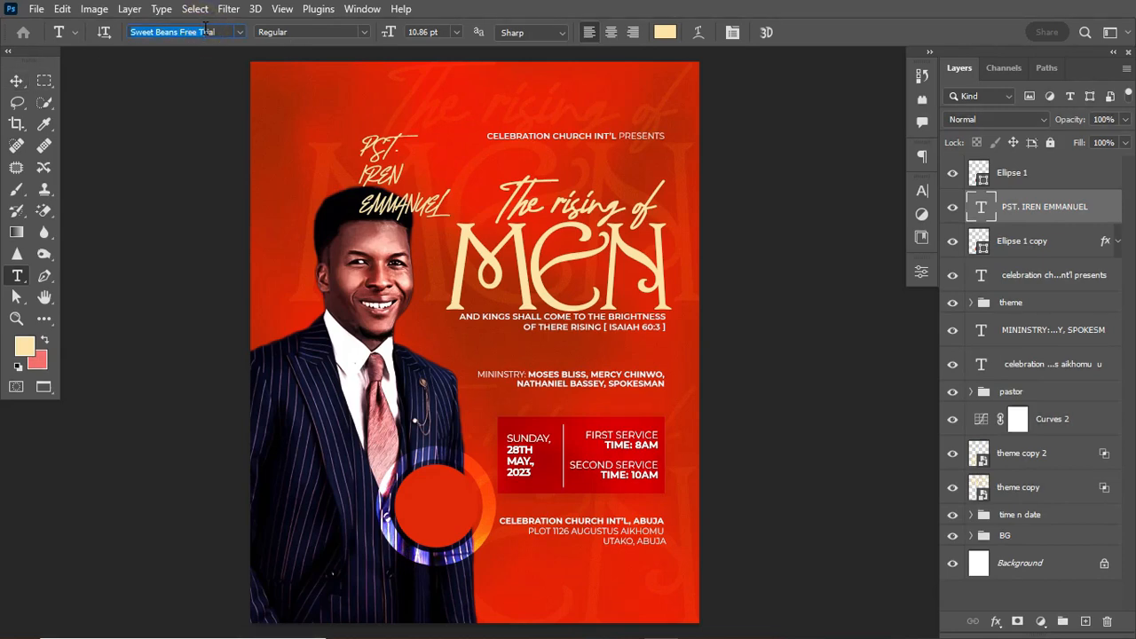
type("Gotham")
key("Return")
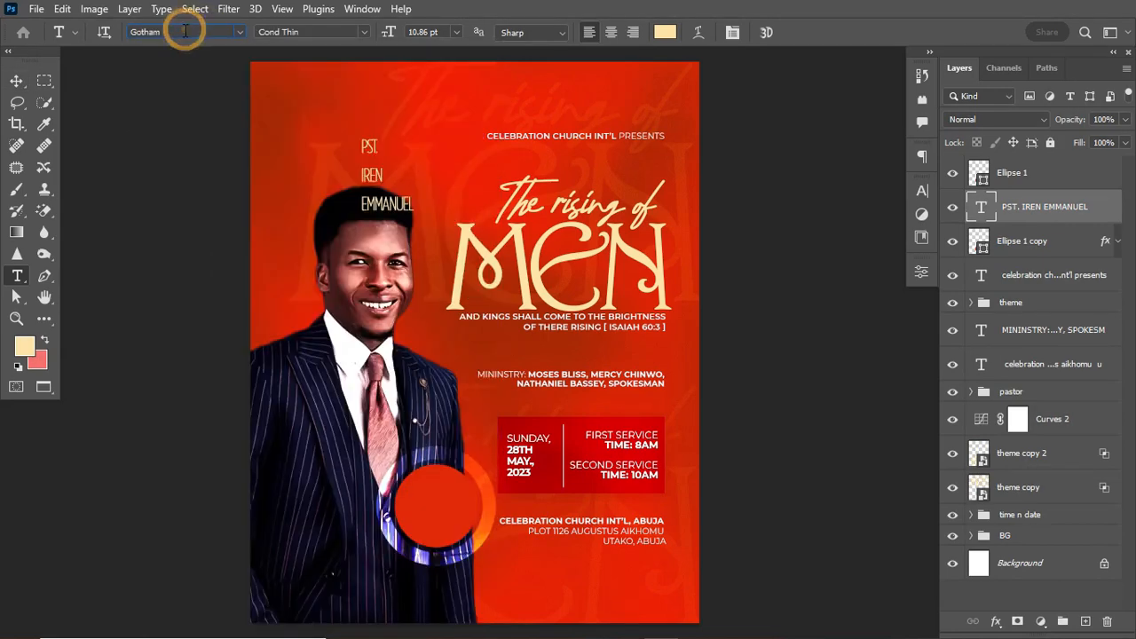
type("Gotham U")
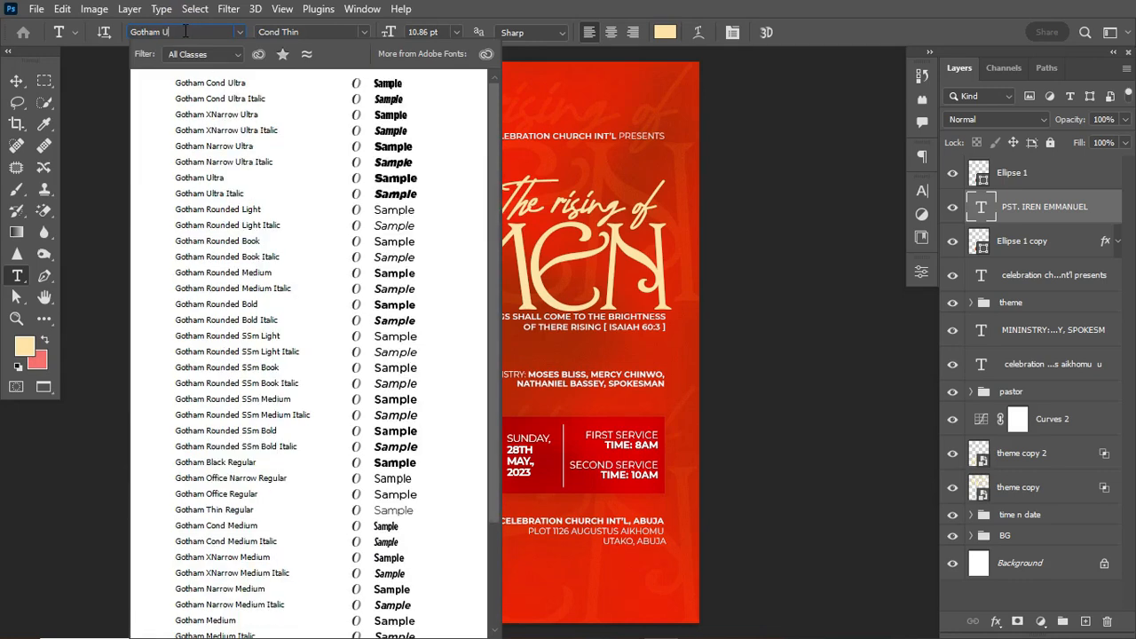
type("l")
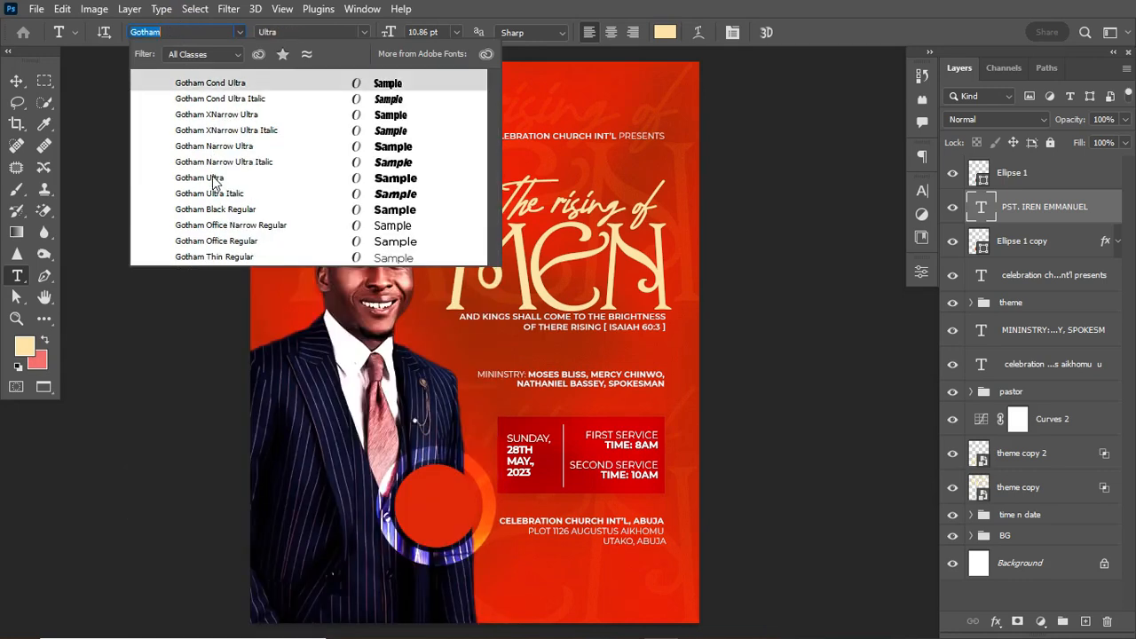
left_click(212, 189)
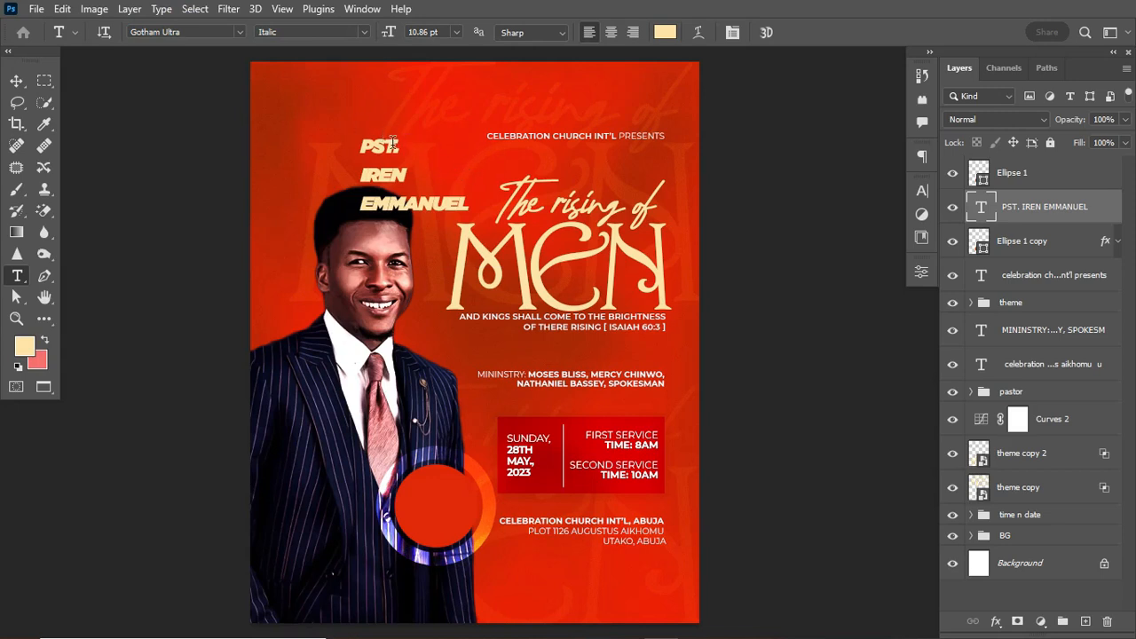
Set the name's tracking to 0 and tighten the line spacing in the Character panel.
left_click(926, 177)
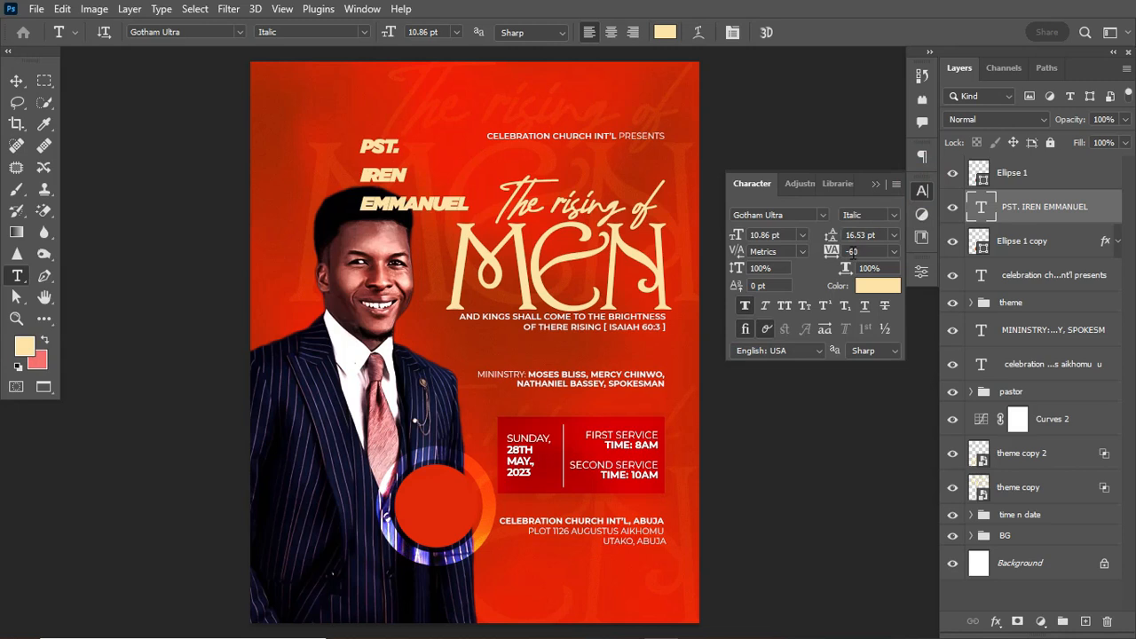
left_click(837, 253)
key("Return")
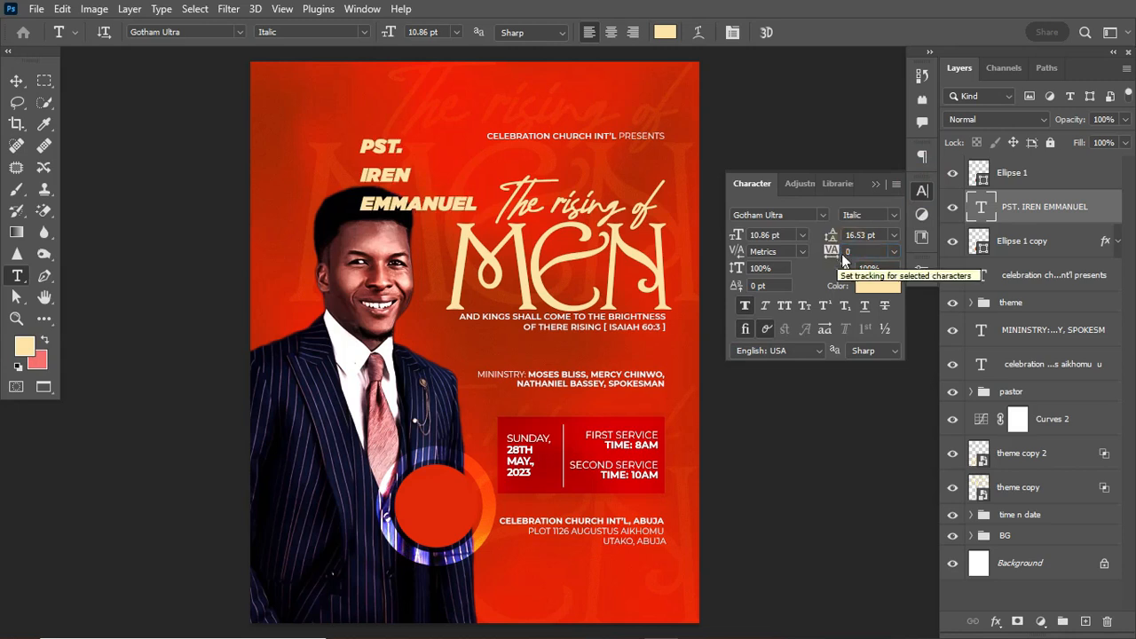
left_click(831, 241)
left_click_drag(831, 240, 818, 236)
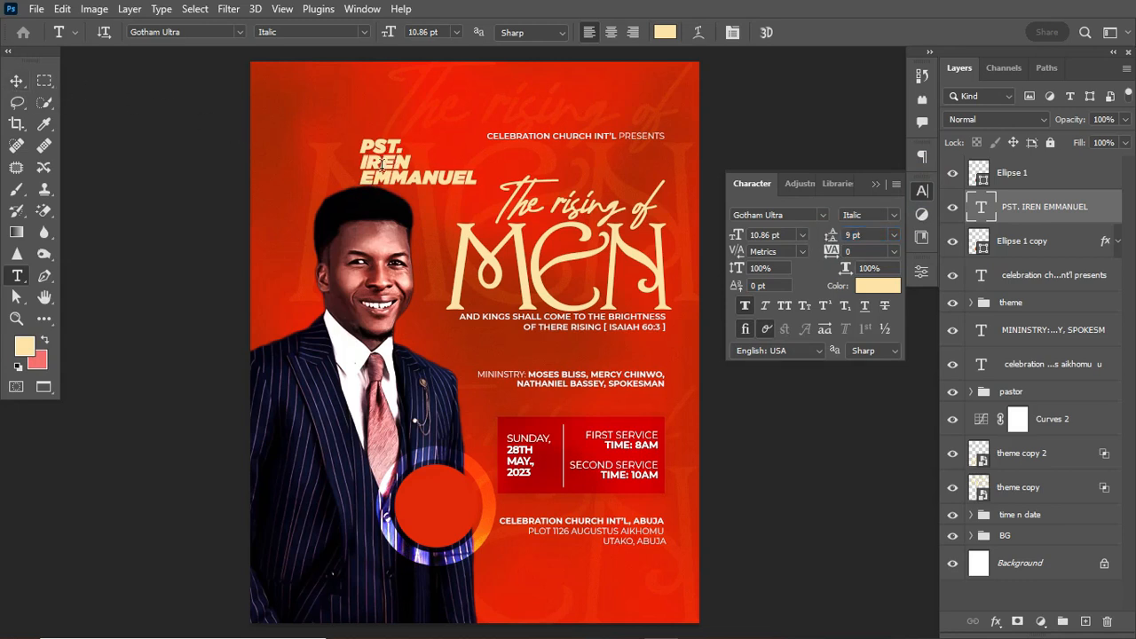
left_click_drag(363, 162, 426, 161)
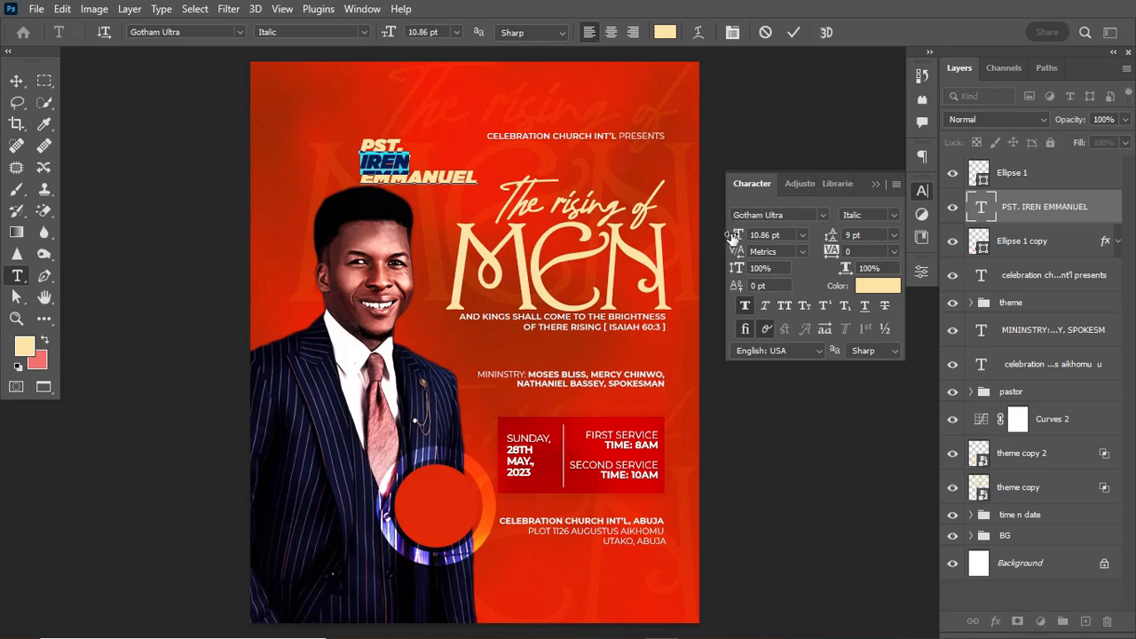
left_click_drag(732, 238, 740, 238)
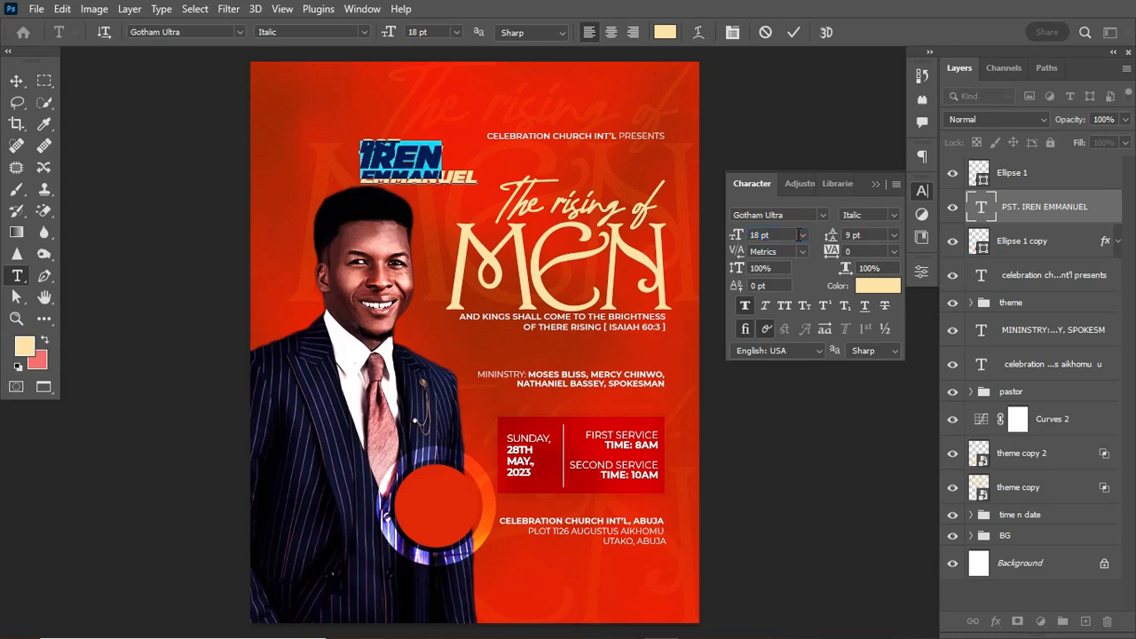
left_click_drag(827, 236, 831, 236)
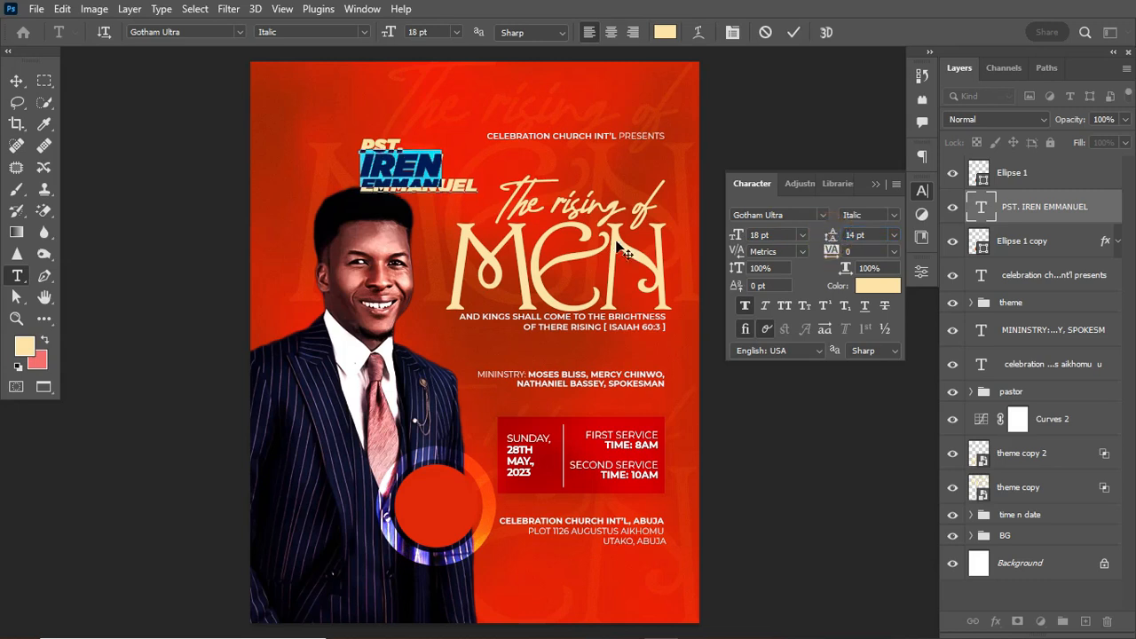
left_click_drag(364, 183, 477, 185)
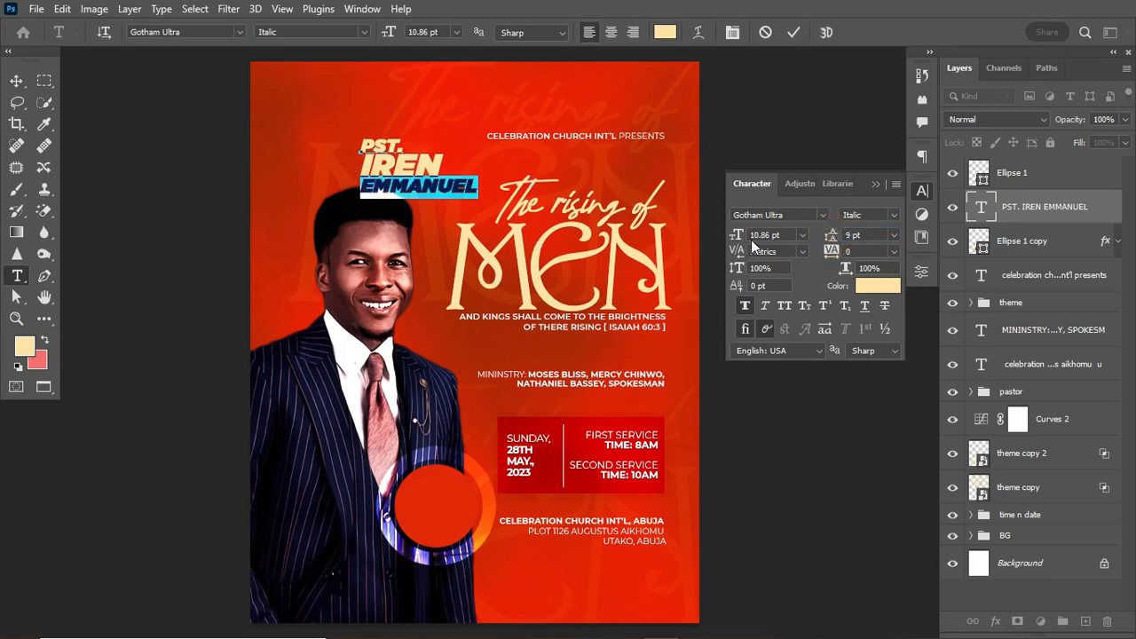
left_click_drag(737, 235, 735, 236)
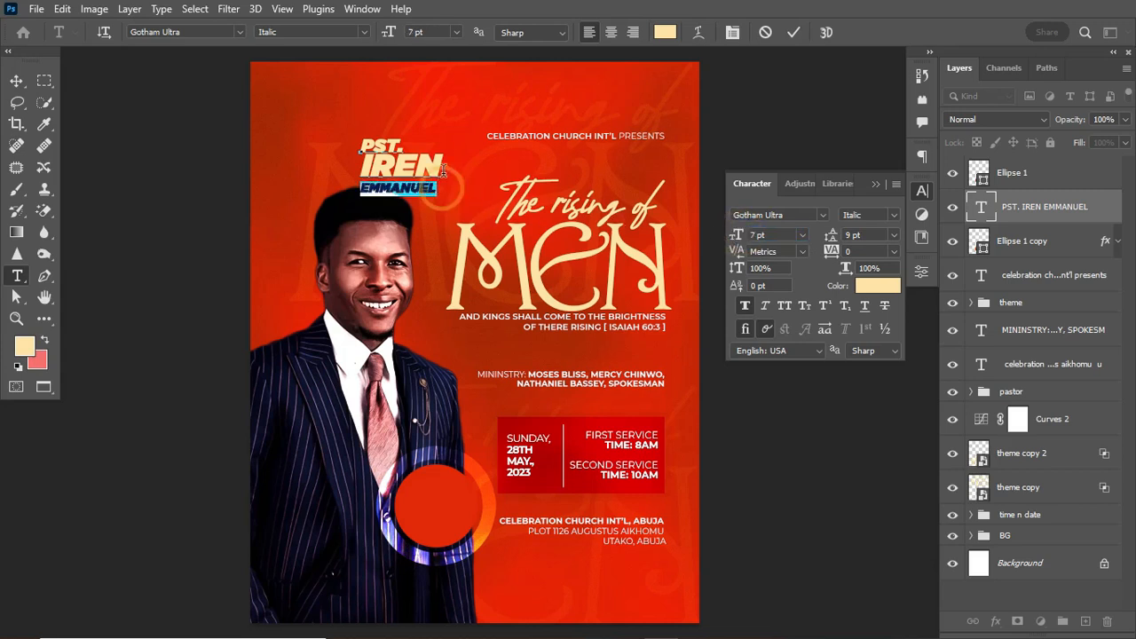
left_click(443, 171, "shift")
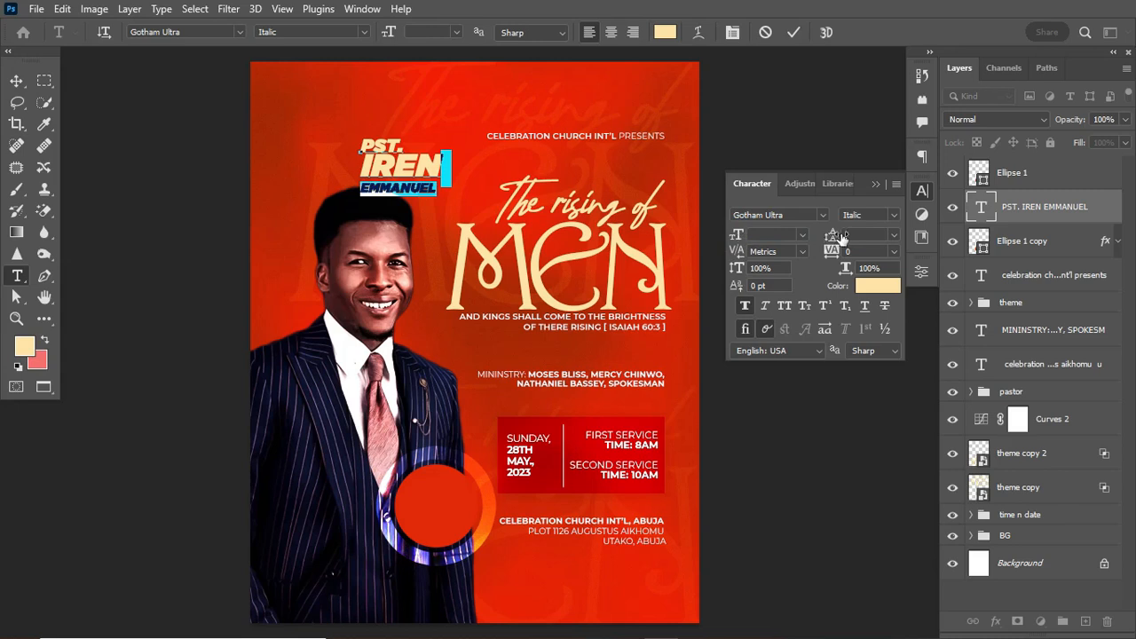
left_click(891, 235)
left_click(869, 342)
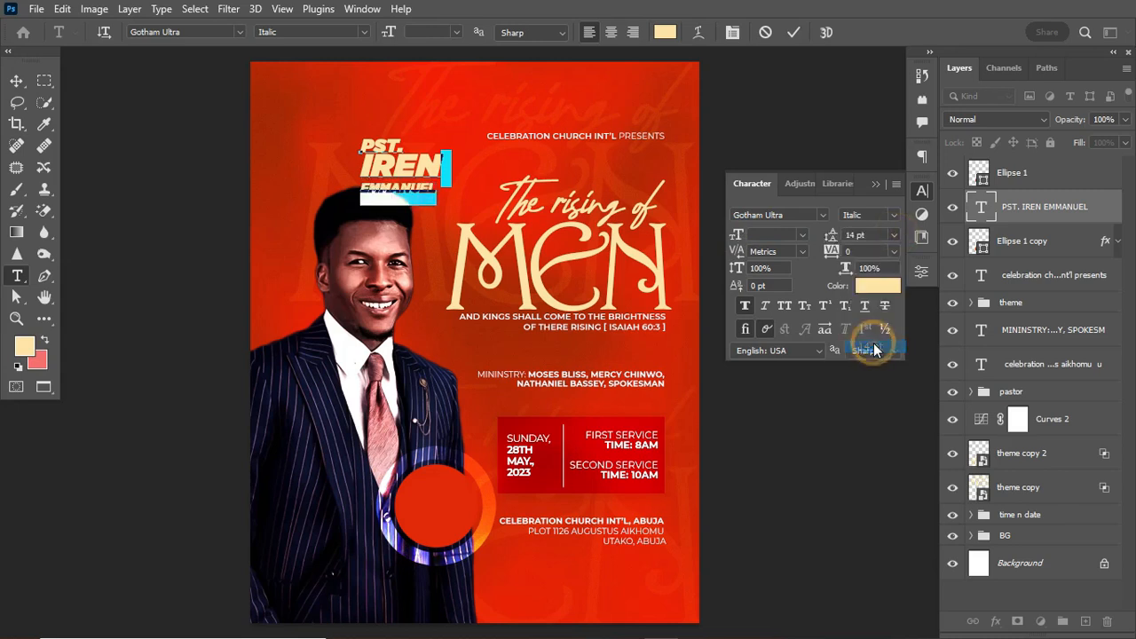
left_click_drag(832, 234, 825, 238)
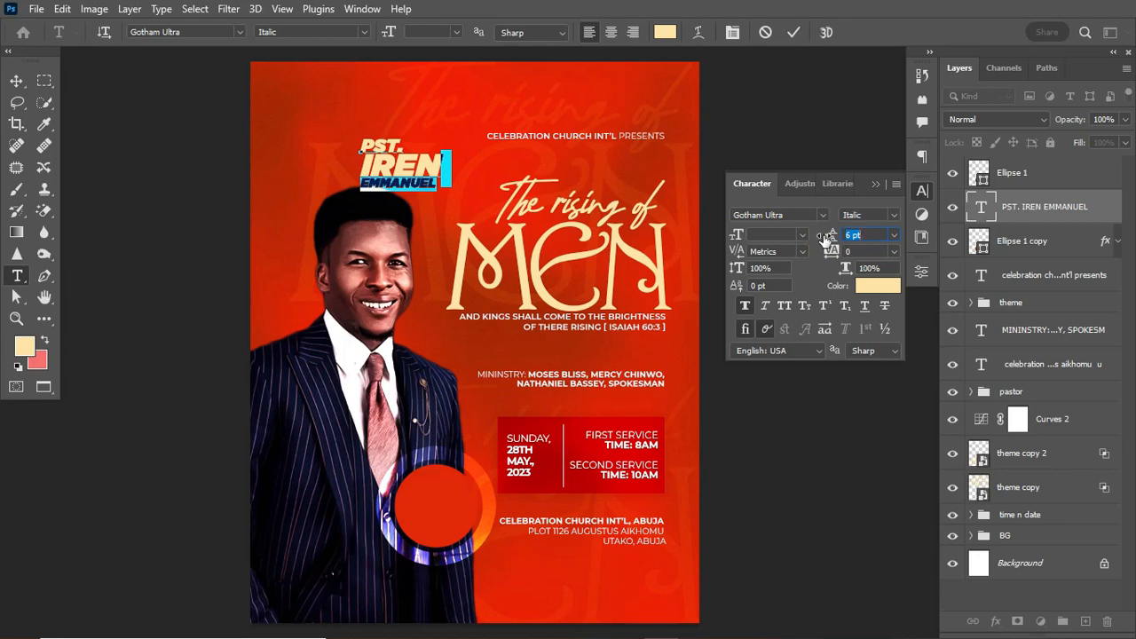
left_click(794, 33)
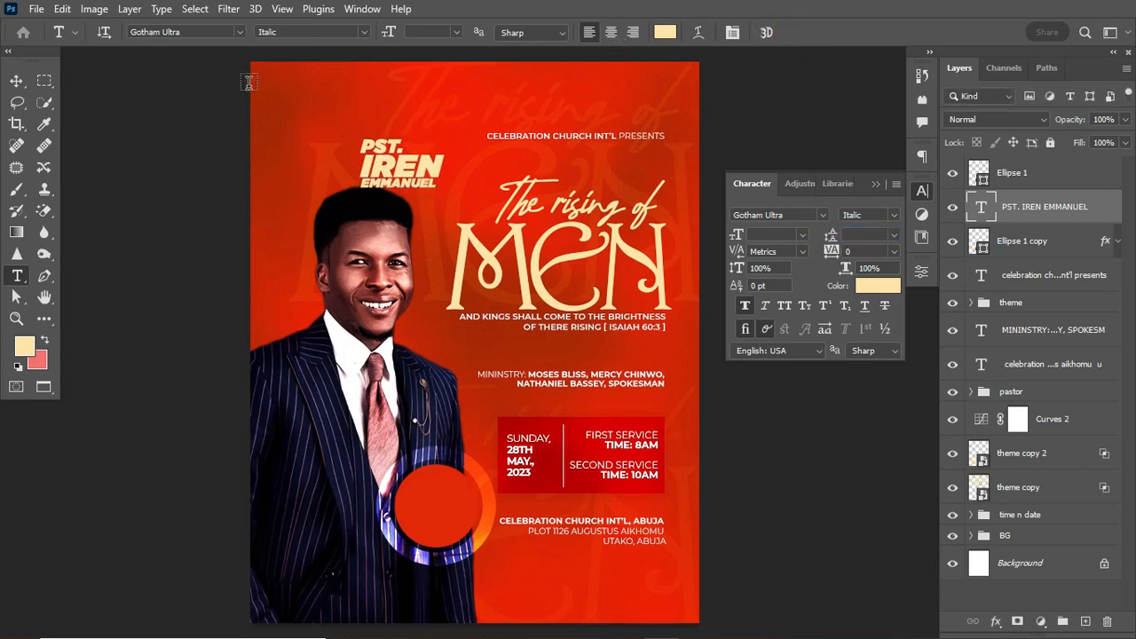
left_click(14, 84)
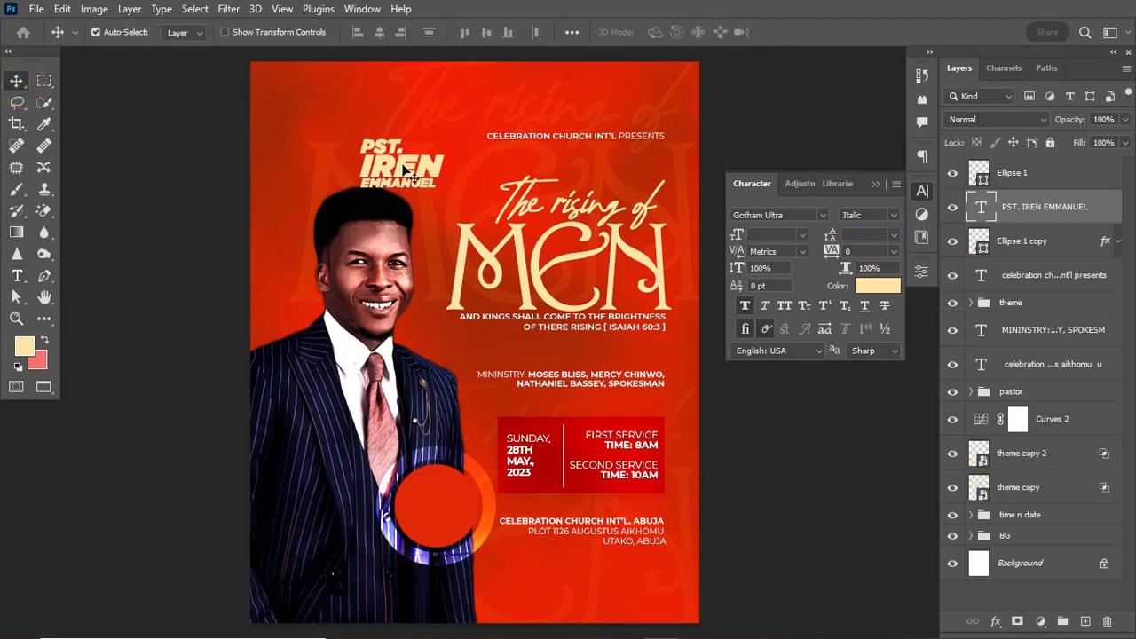
Move the name text onto the red circle, above the Ellipse 1 layer, and scale it down.
left_click_drag(406, 170, 437, 494)
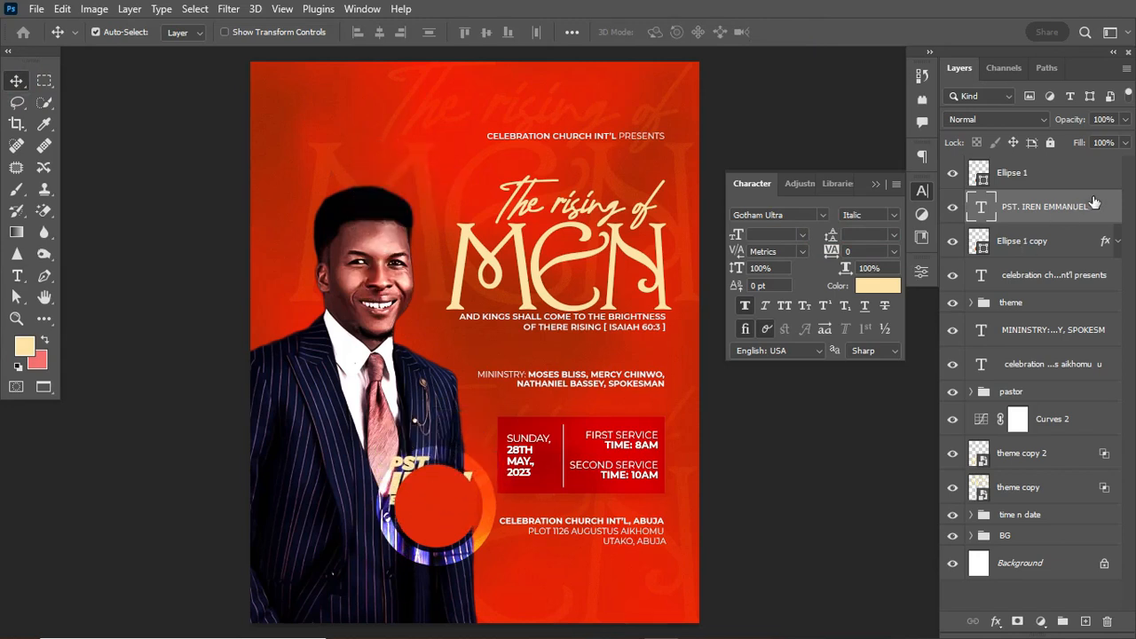
left_click_drag(1091, 205, 1071, 162)
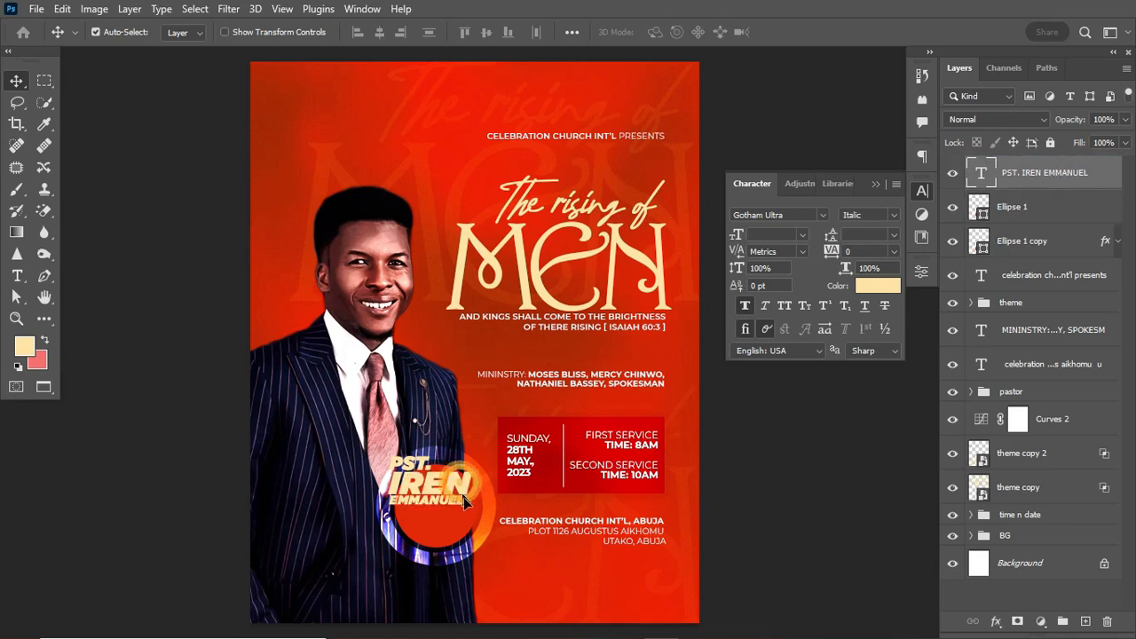
mouse_move(464, 497)
left_mouse_down()
mouse_move(477, 524)
mouse_move(460, 518)
left_mouse_up()
key("ctrl+t")
key("Return")
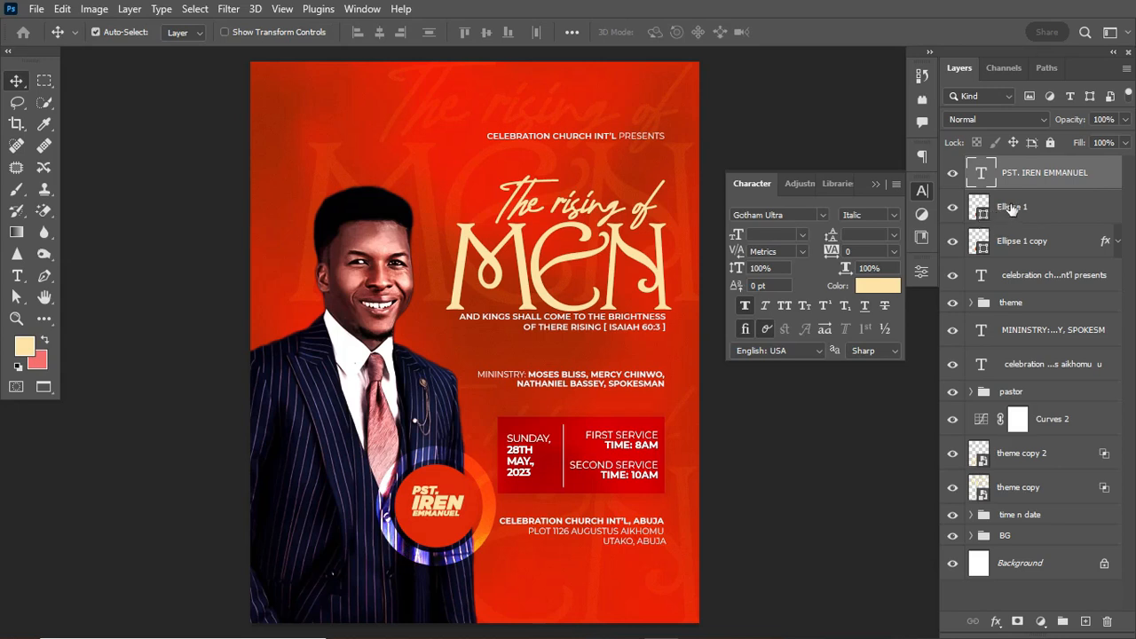
Centre the name text horizontally and vertically within the Ellipse 1 circle's outline.
left_click(1027, 206, "ctrl")
left_click(953, 208)
left_click(953, 208)
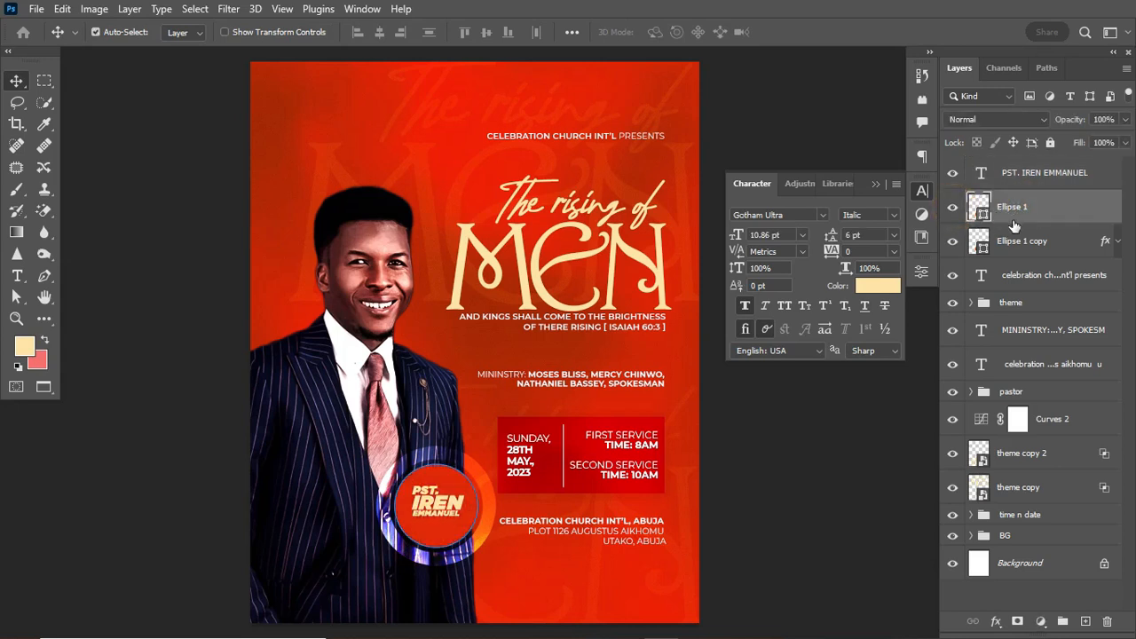
left_click(982, 211, "ctrl")
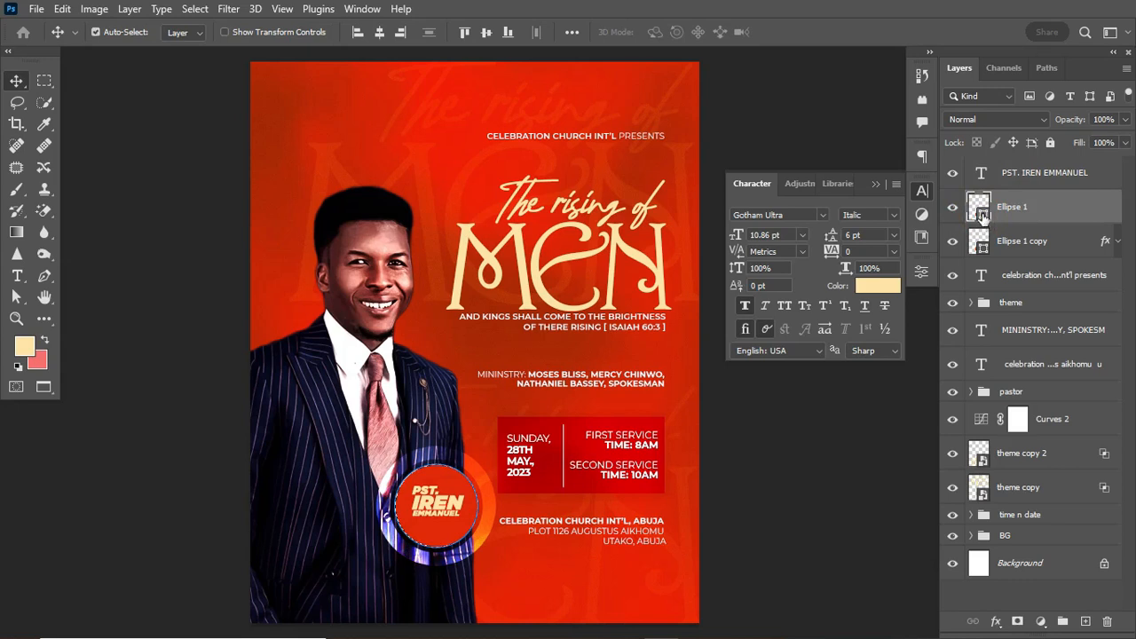
left_click(1001, 175)
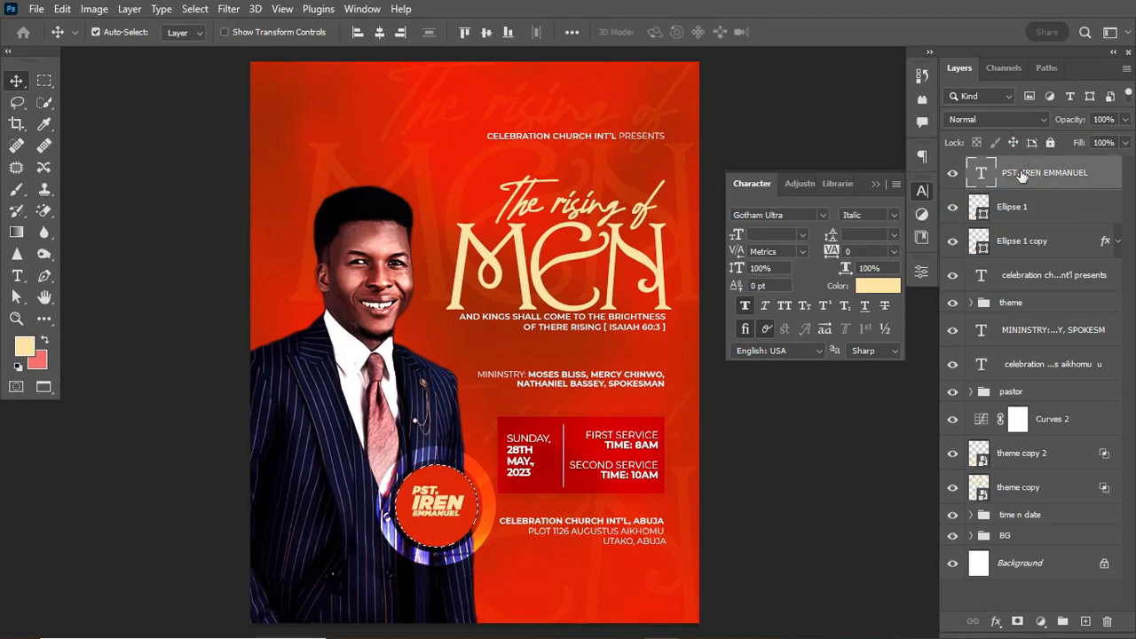
left_click(488, 36)
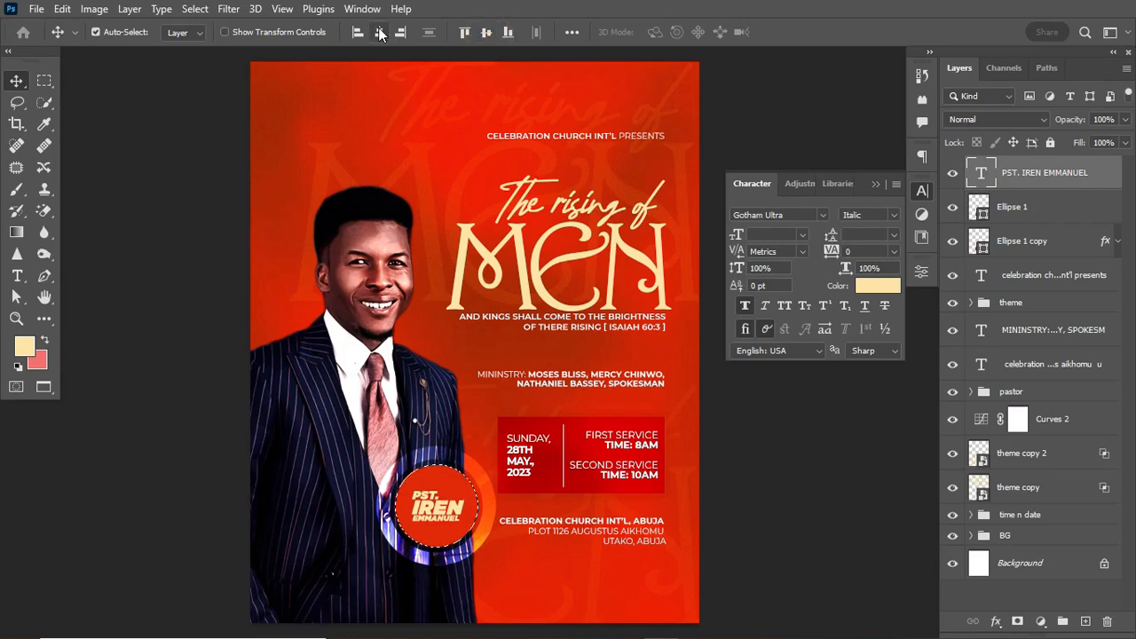
left_click(380, 33)
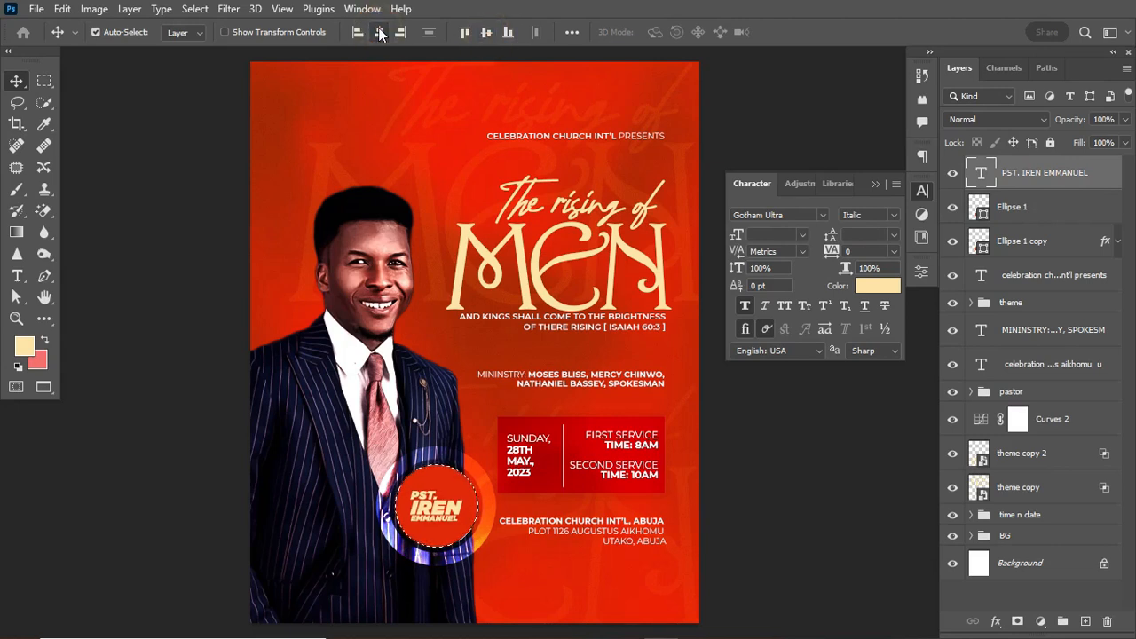
left_click(380, 33)
left_click(485, 33)
Deselect and scale the badge name text up to about 119%.
key("ctrl+d")
key("ctrl+t")
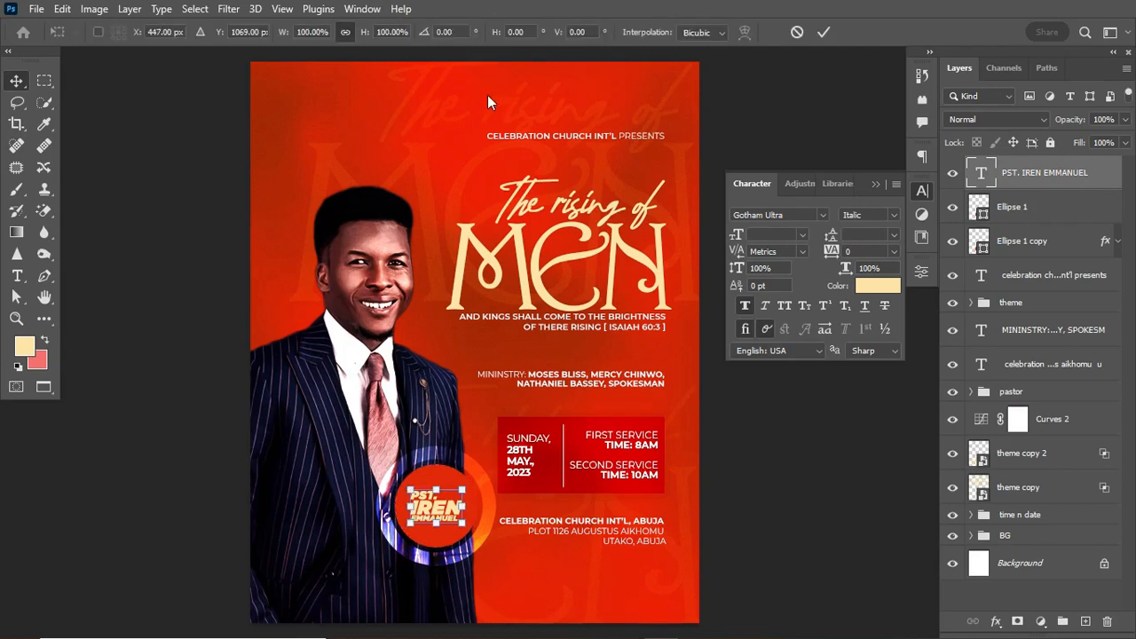
left_click_drag(462, 521, 466, 526)
key("Return")
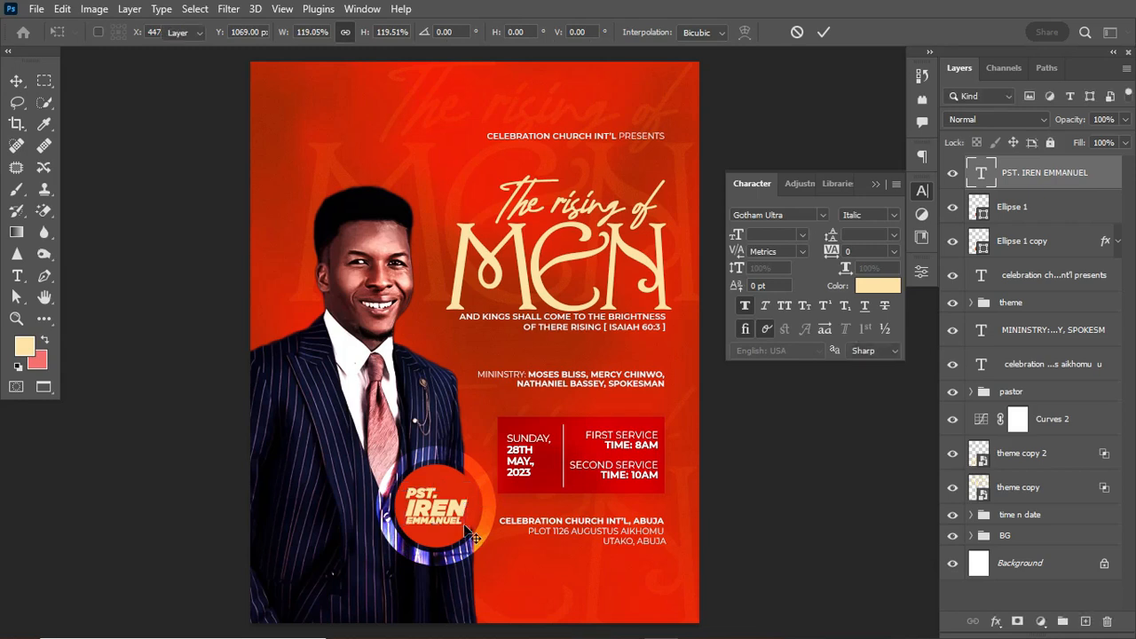
Set the leading of all the badge text to 5 pt and commit.
key("t")
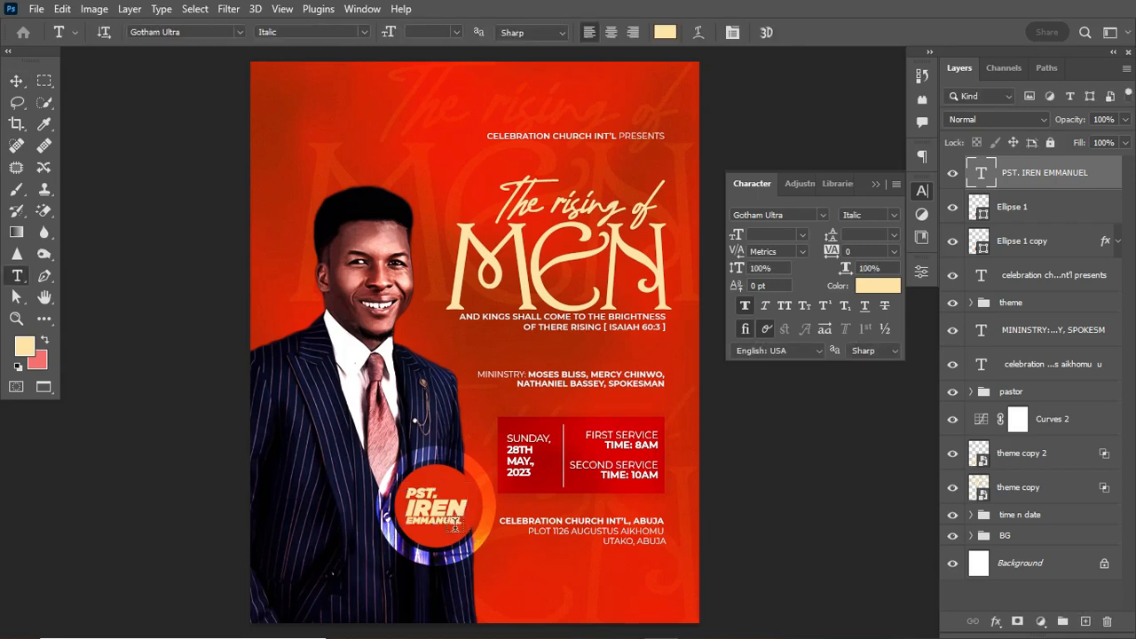
left_click(459, 522)
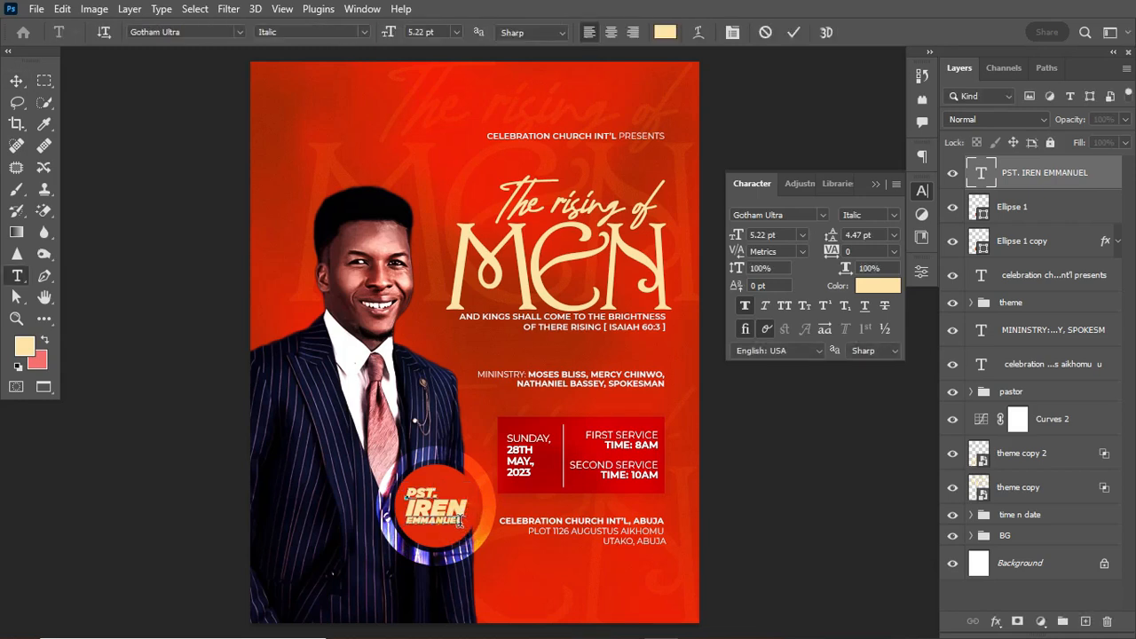
left_click_drag(464, 522, 441, 519)
double_click(470, 513)
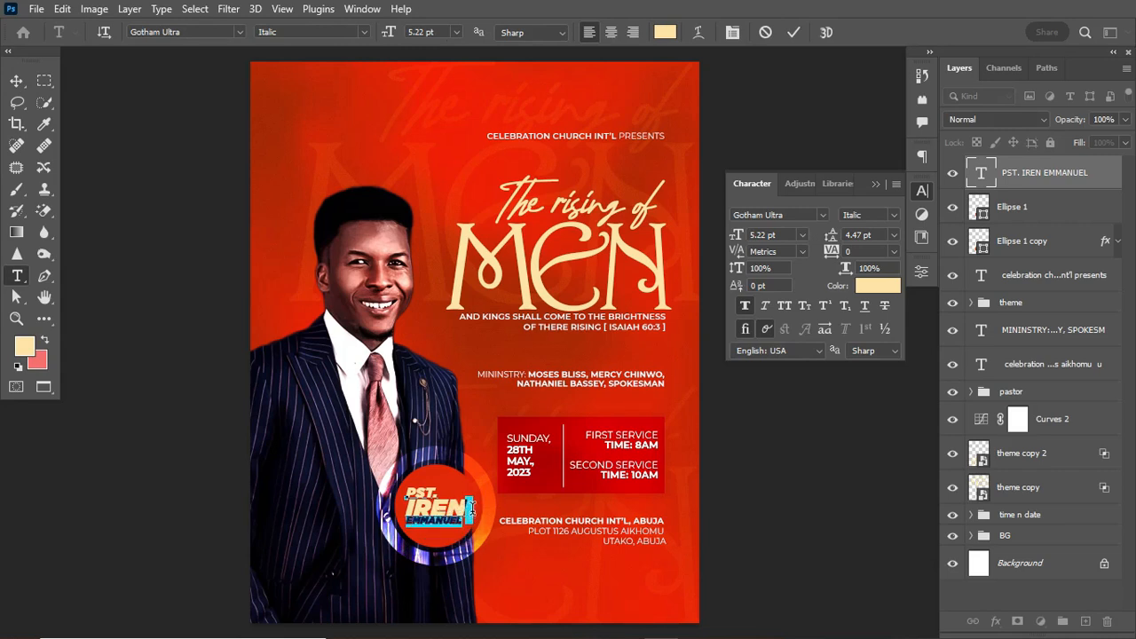
key("ctrl+a")
left_click_drag(831, 236, 831, 238)
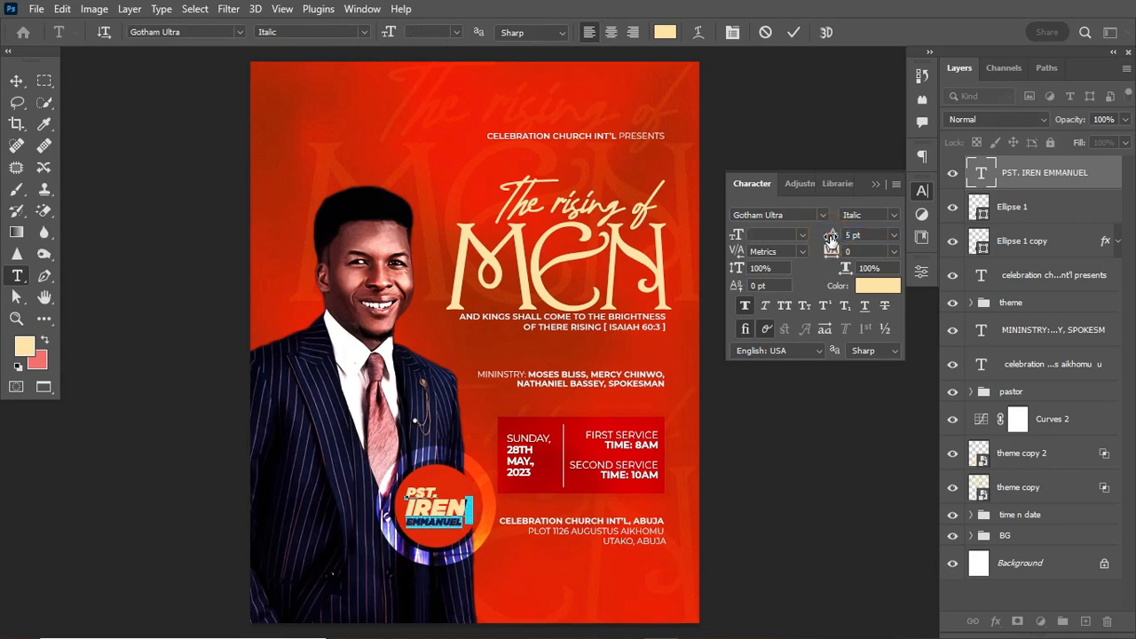
left_click(793, 32)
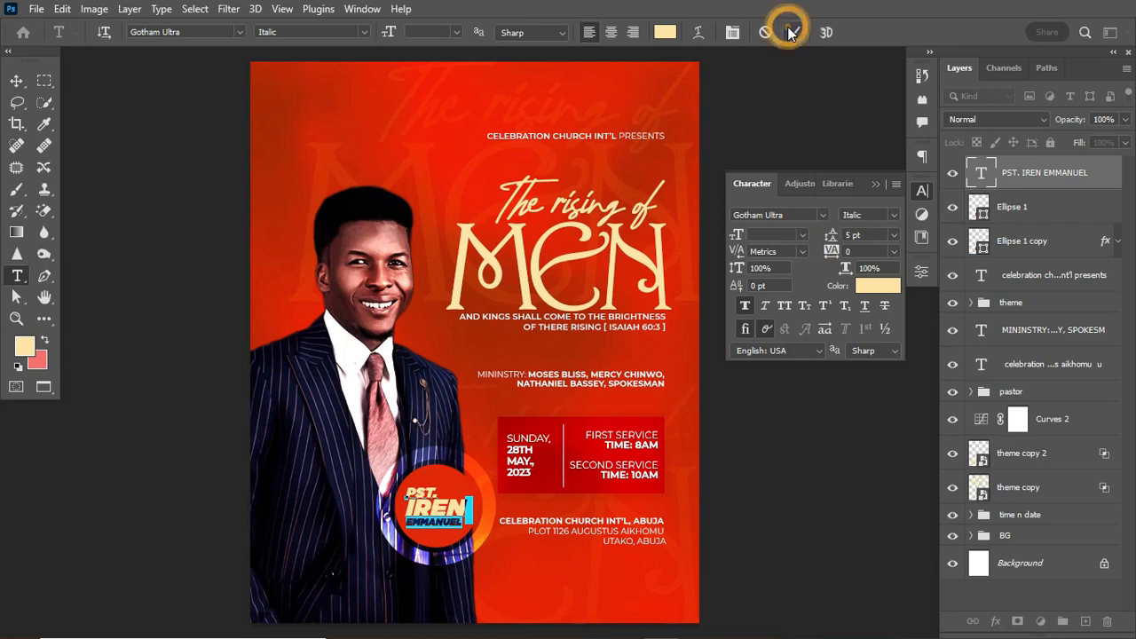
left_click(19, 82)
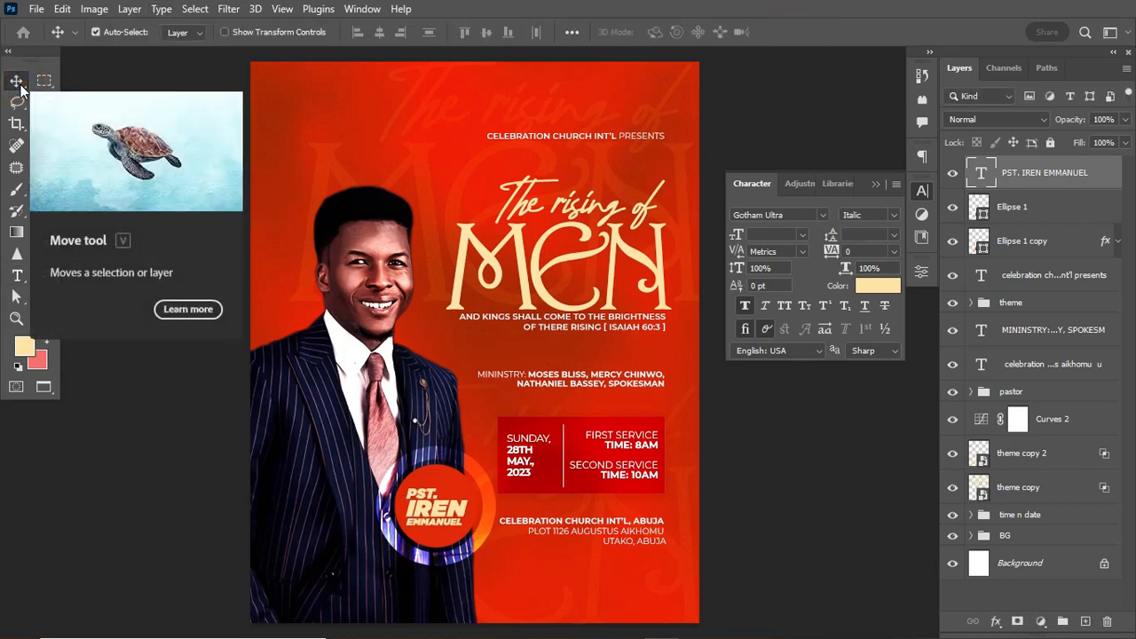
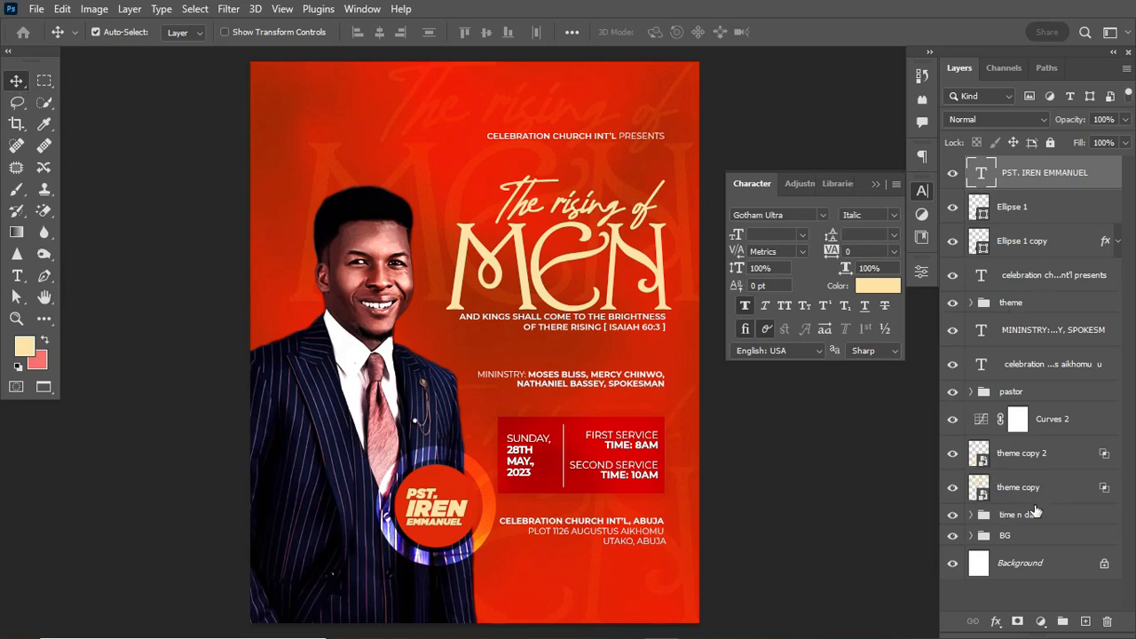
Apply a slight scale-down to the theme group and the church address text.
left_click(1042, 302)
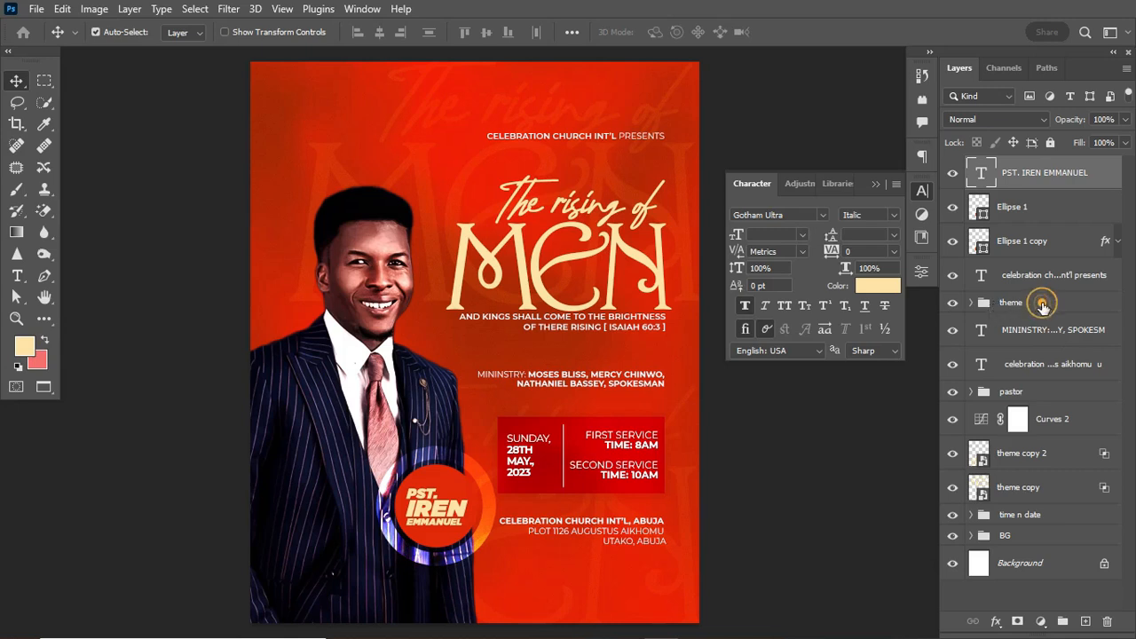
left_click(1056, 368)
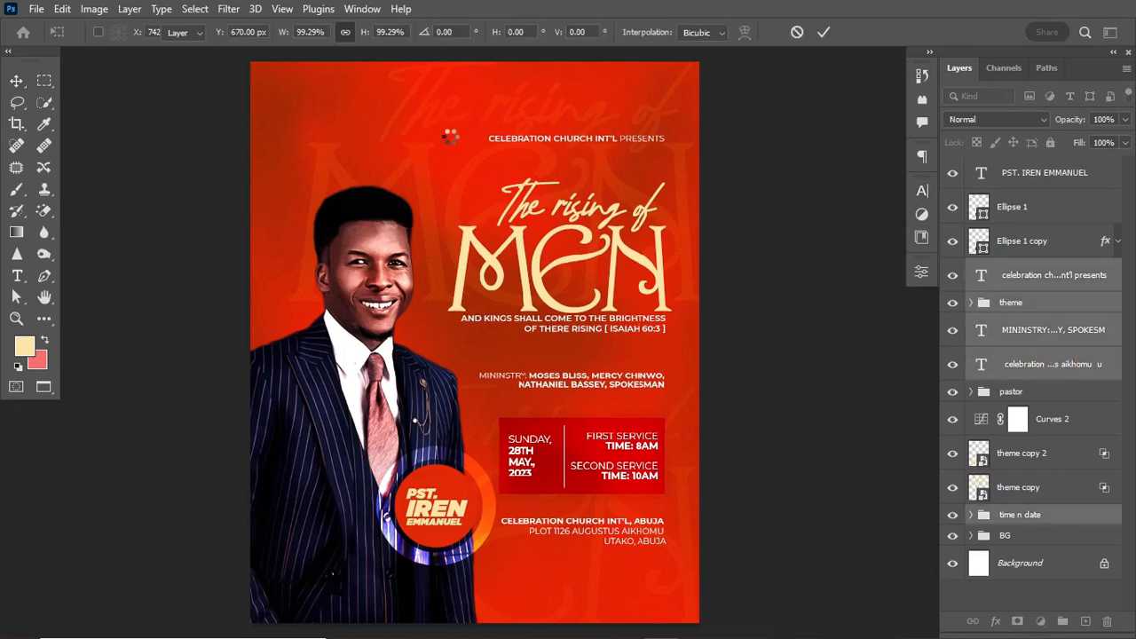
key("Return")
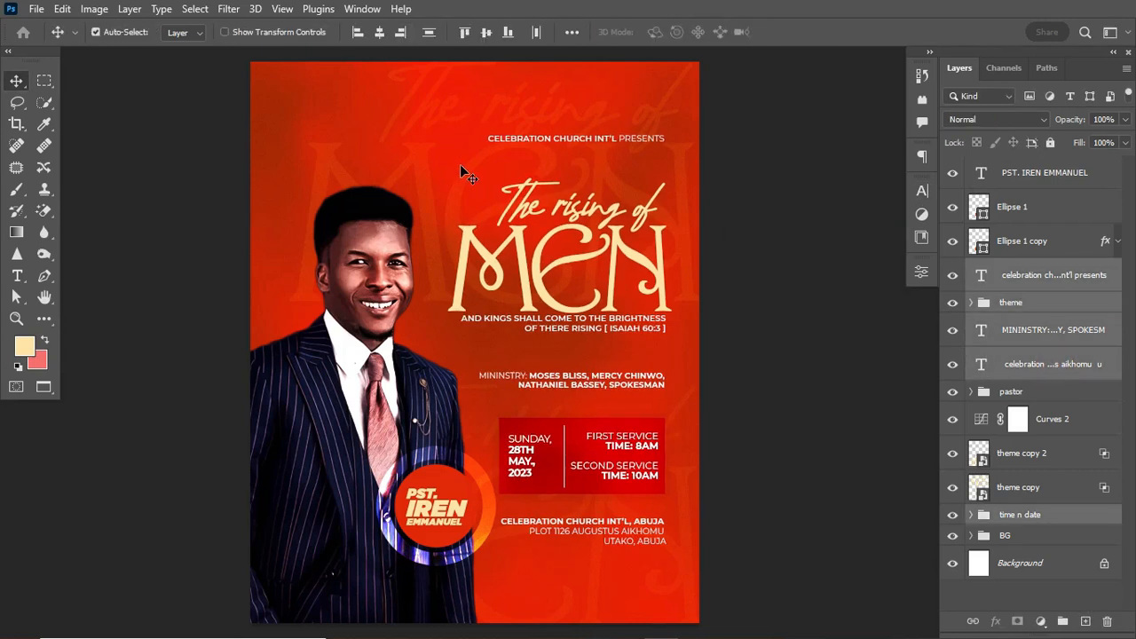
left_click(1049, 172)
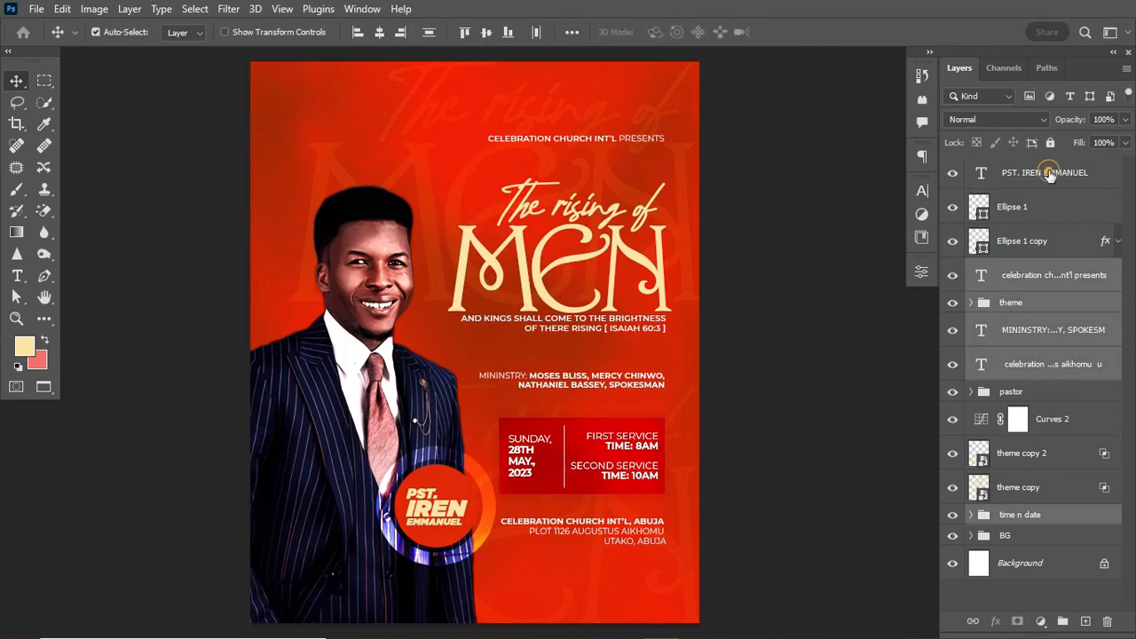
left_click(1032, 244)
key("ctrl+g")
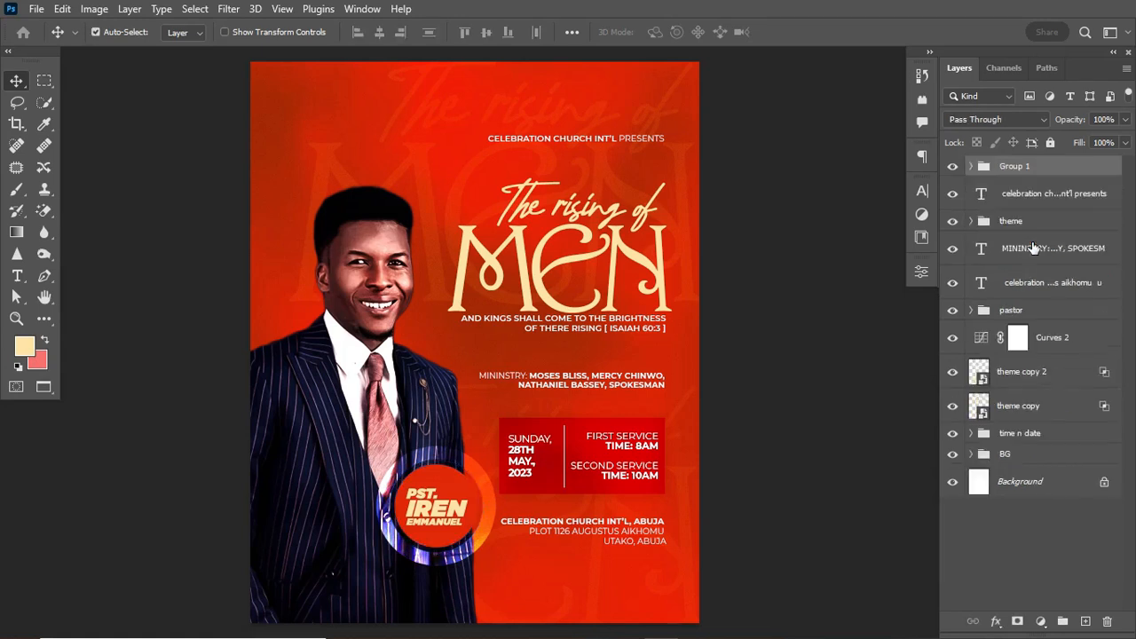
left_click(951, 164)
left_click(951, 163)
double_click(1010, 166)
type("NAME")
key("Return")
Move the NAME badge lower near the poster's bottom and scale it to about 92%.
key("ctrl+t")
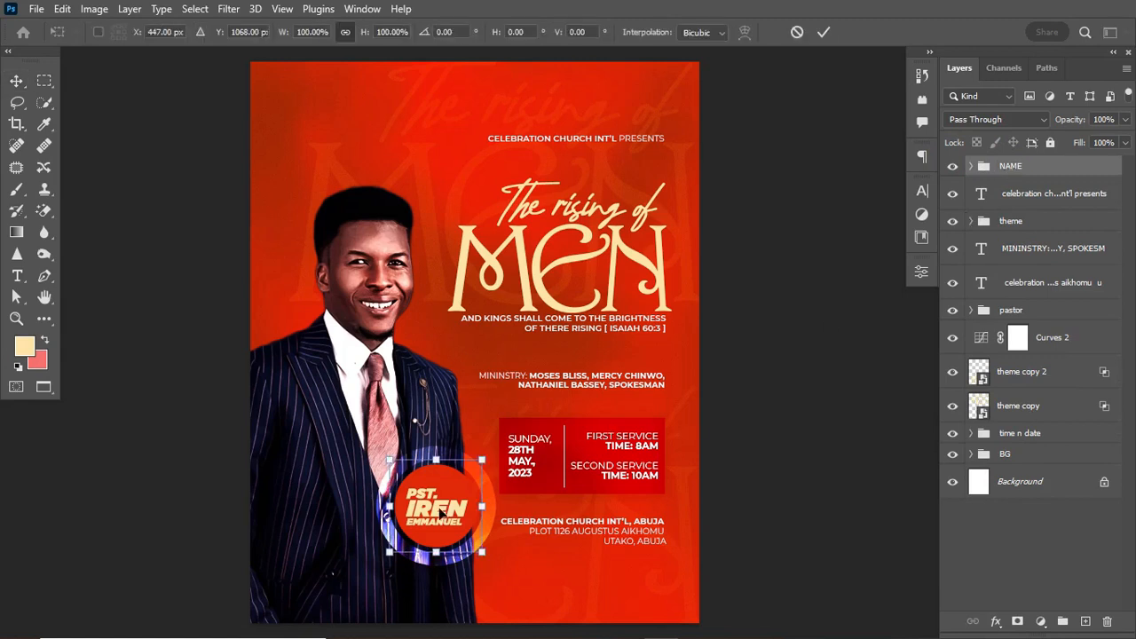
left_click_drag(440, 513, 435, 558)
left_click_drag(478, 507, 471, 512)
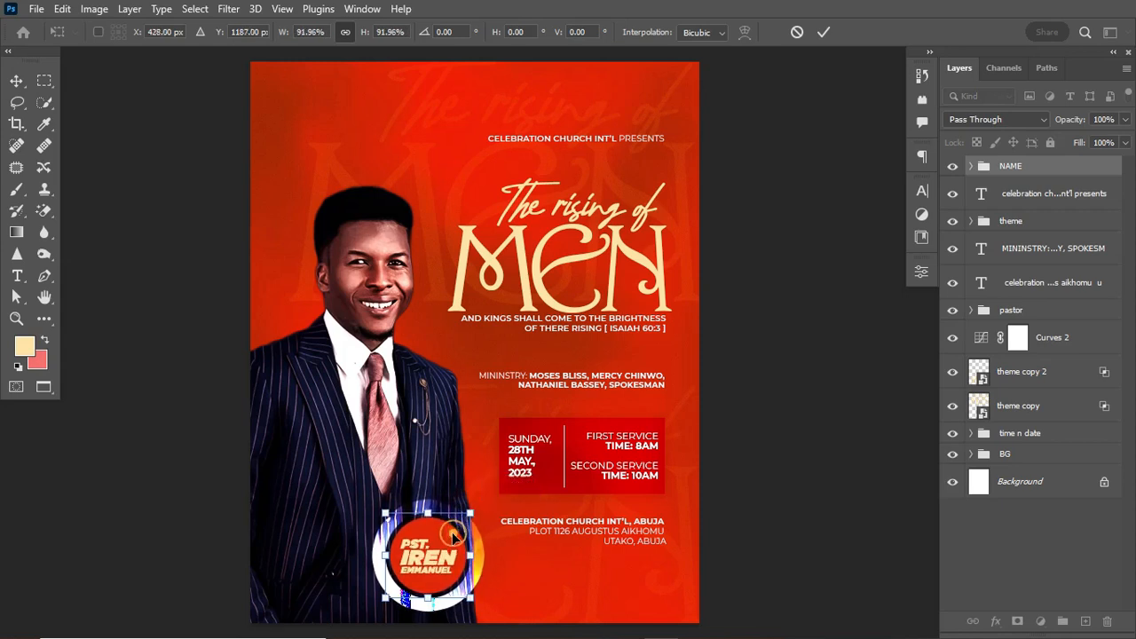
key("Return")
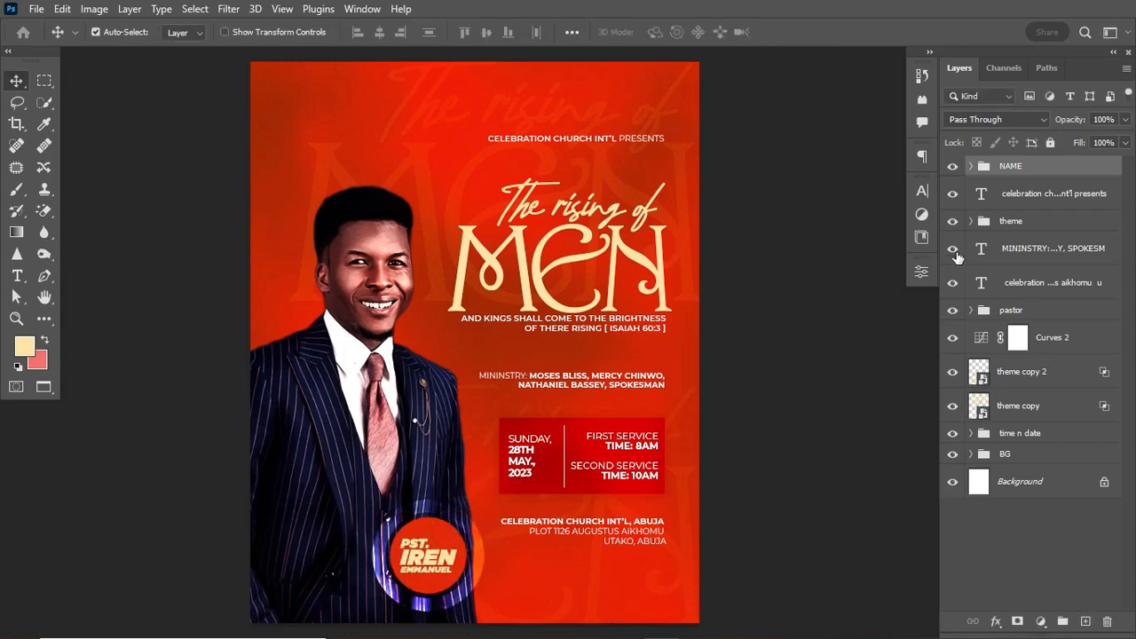
key("ctrl+t")
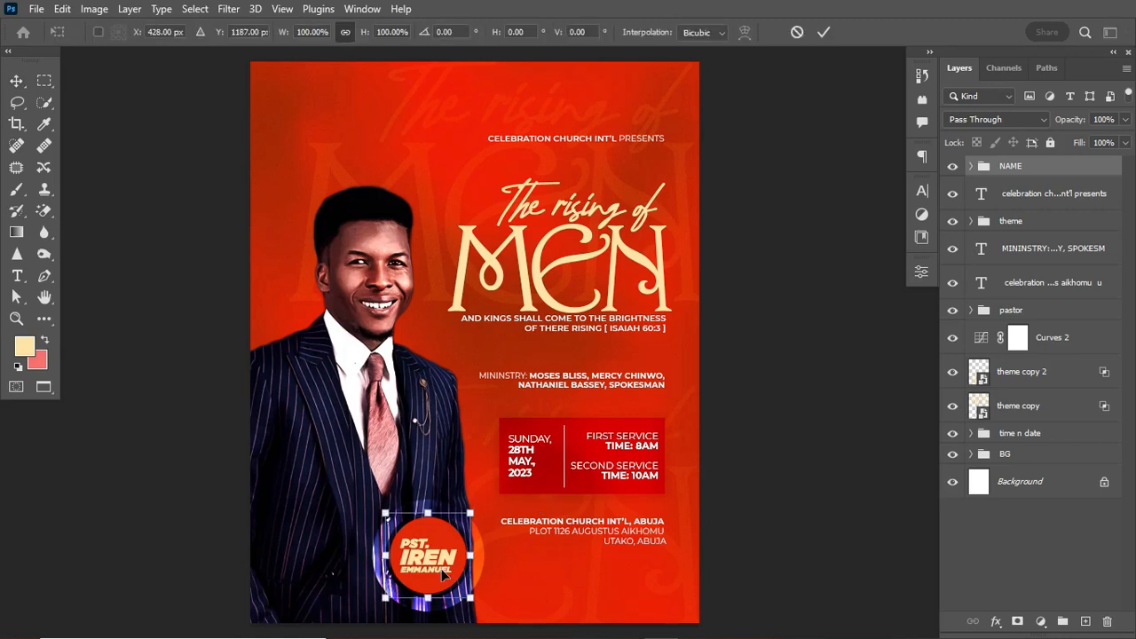
left_click_drag(444, 575, 454, 569)
key("Return")
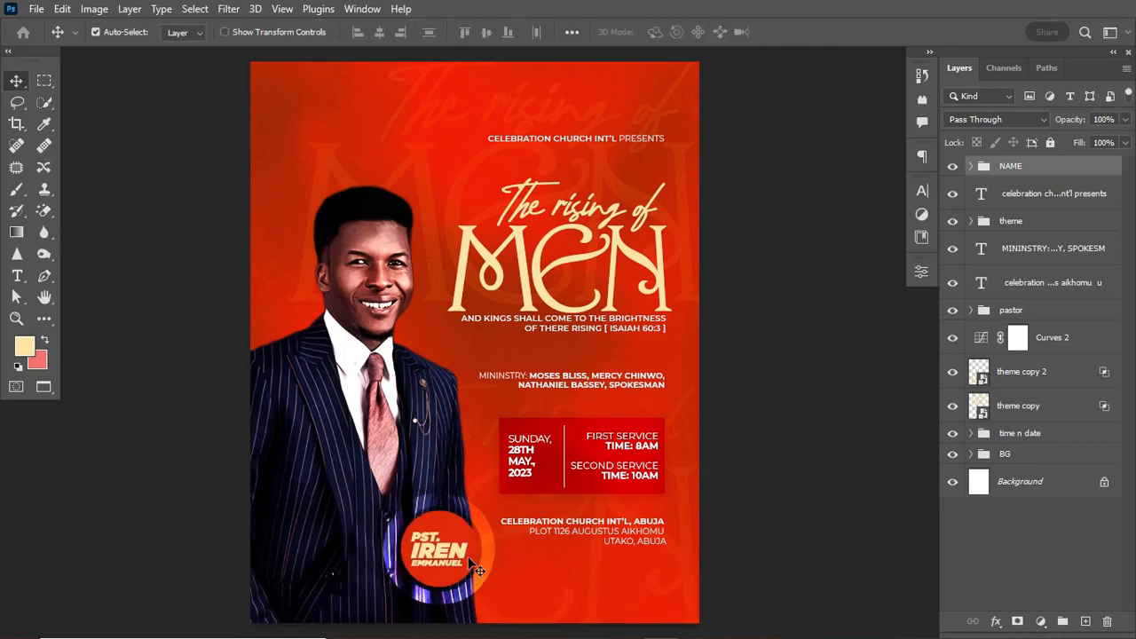
Enlarge the pastor portrait group to about 102.33%, fine-tune its position, and expand the group.
left_click(1052, 316)
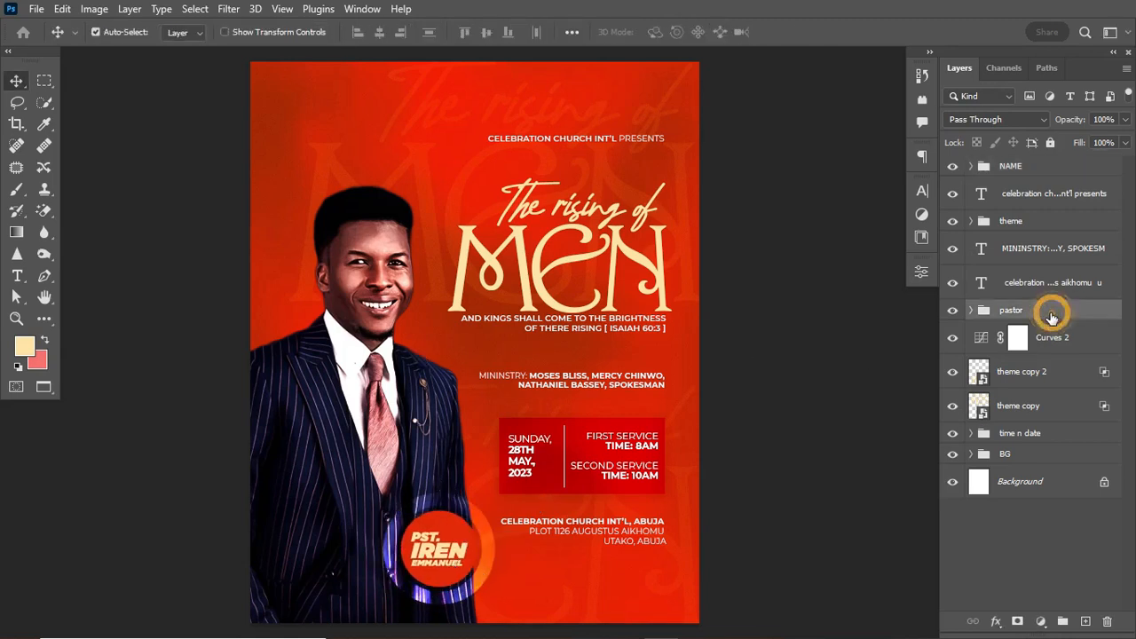
key("ctrl+t")
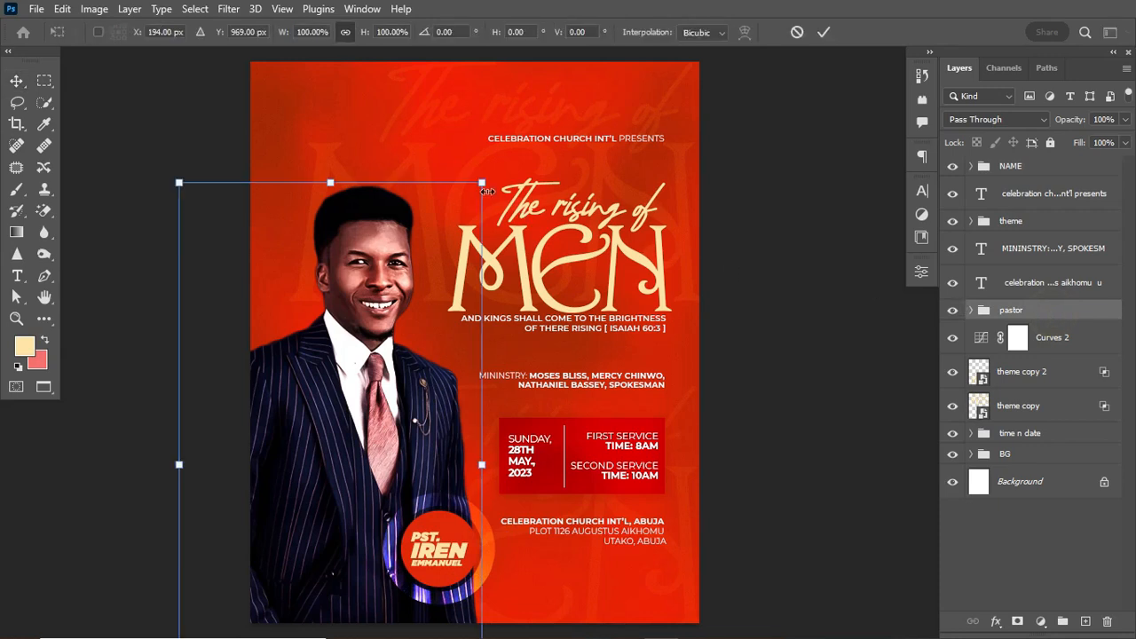
mouse_move(487, 191)
left_mouse_down()
mouse_move(503, 158)
mouse_move(500, 178)
left_mouse_up()
mouse_move(360, 285)
left_mouse_down()
mouse_move(361, 305)
mouse_move(360, 283)
left_mouse_up()
double_click(342, 354)
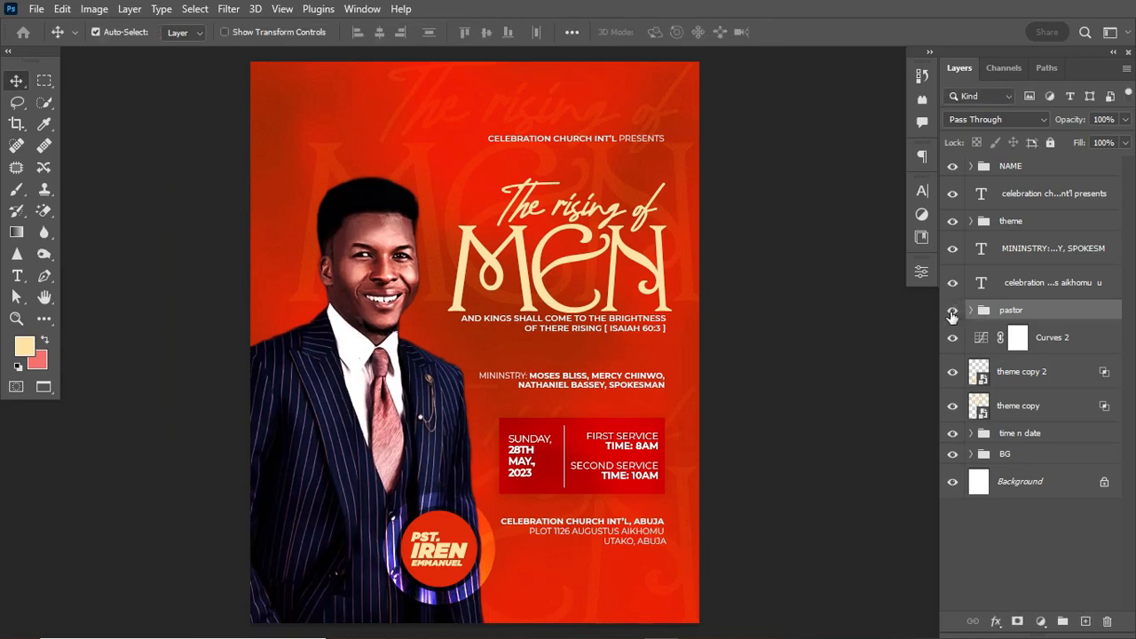
left_click(971, 309)
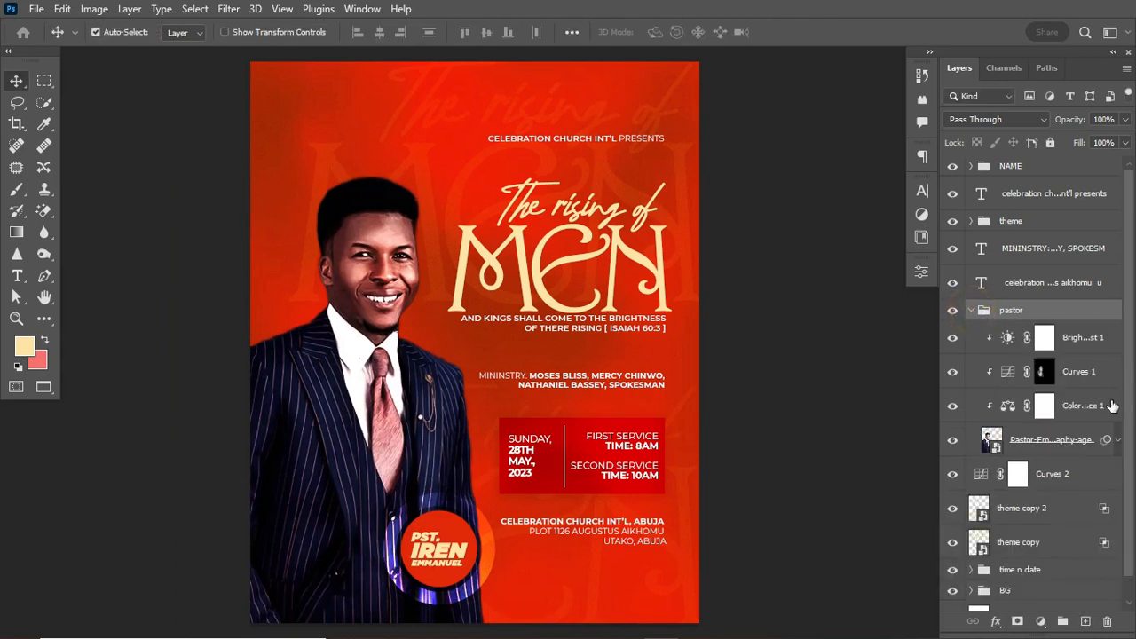
left_click(1105, 338)
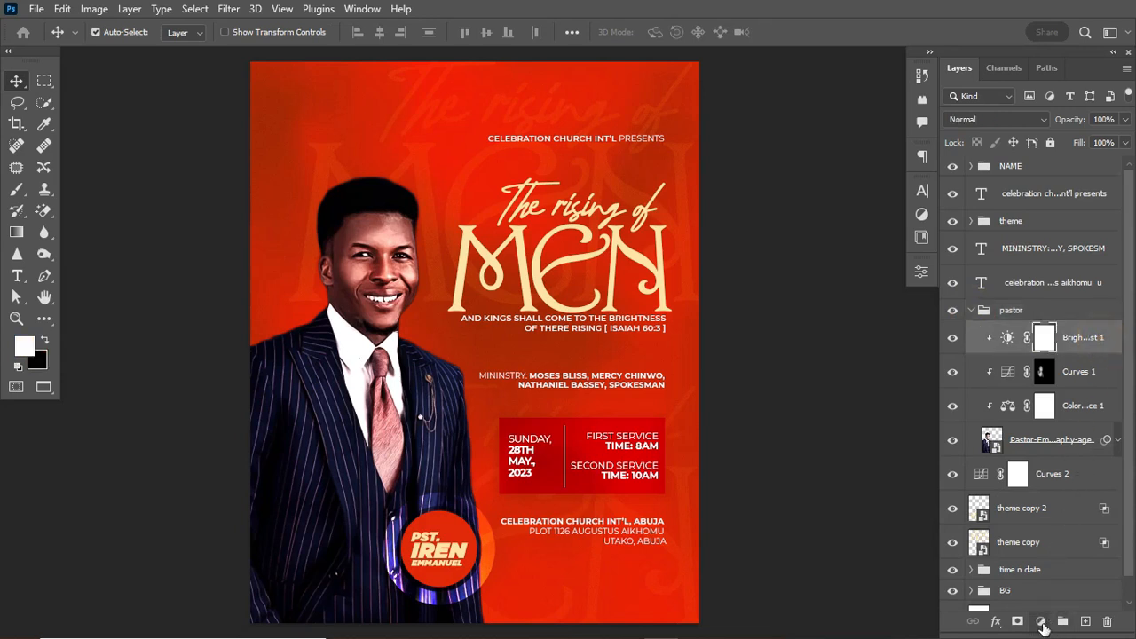
On a new layer, paint a red glow on the left shoulder (brush 250, 100% flow) in Soft Light.
left_click(1085, 622)
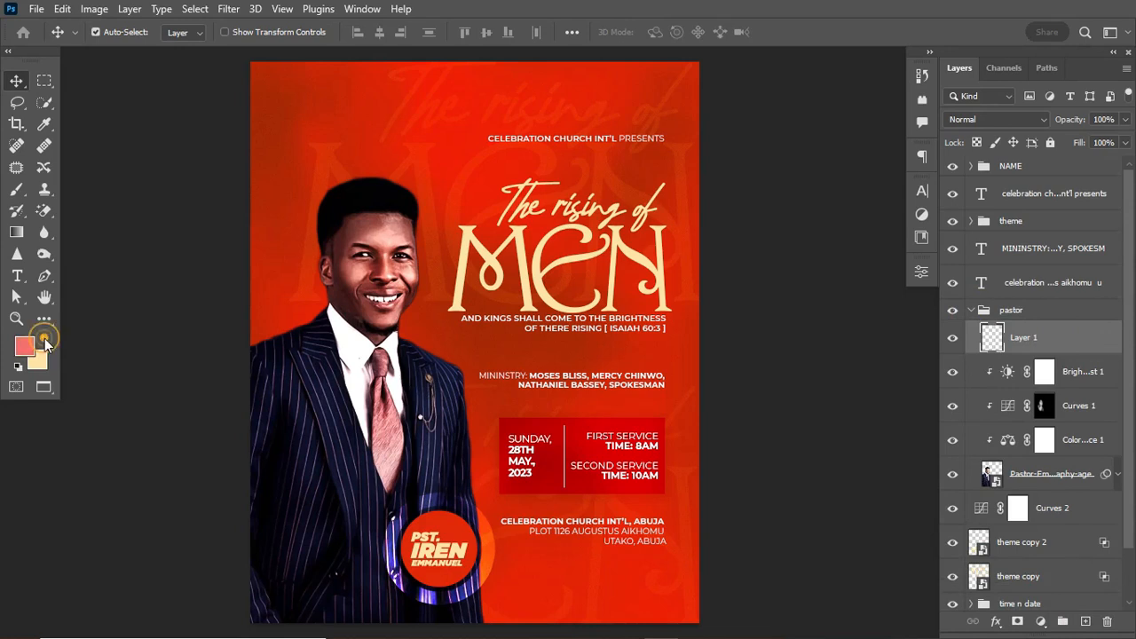
left_click(17, 190)
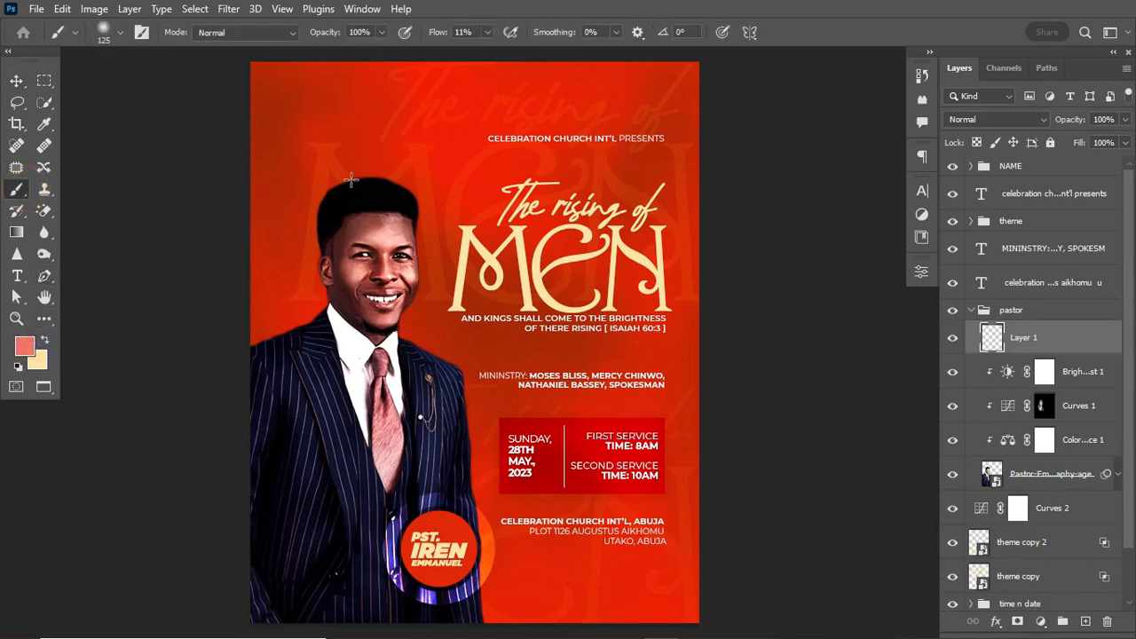
key("bracketright")
key("bracketright")
key("bracketright")
key("bracketright")
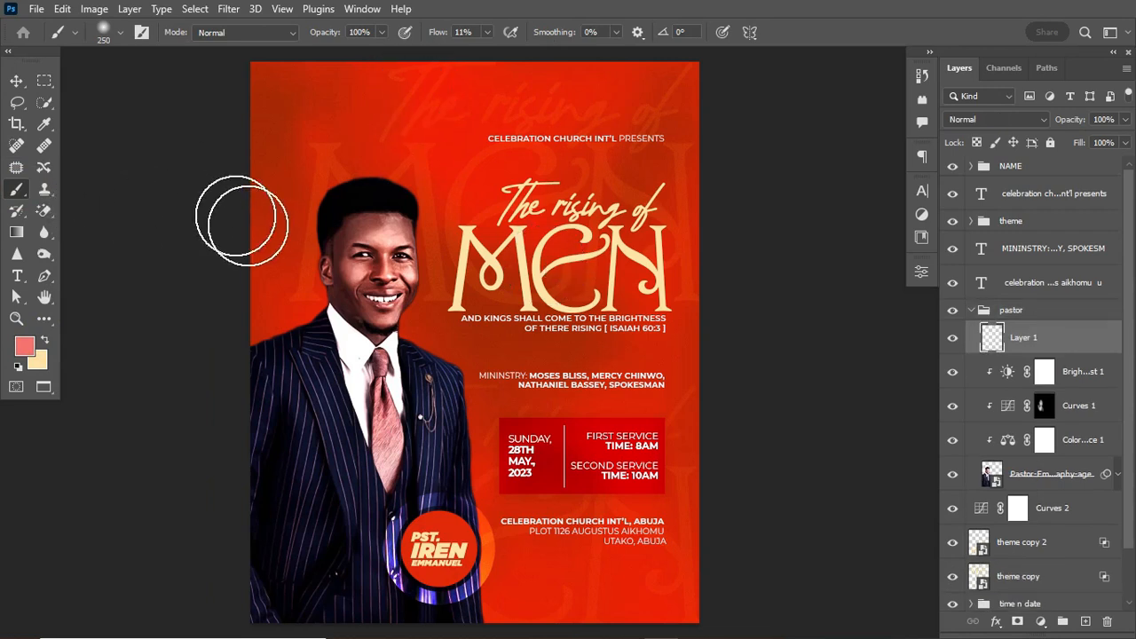
left_click_drag(435, 32, 556, 74)
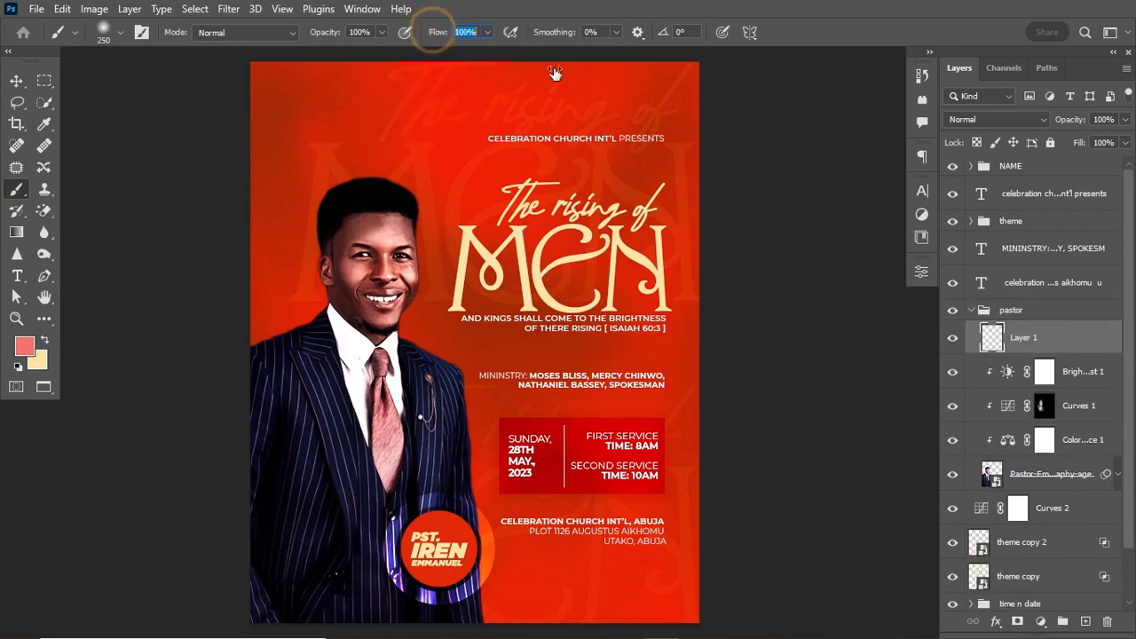
left_click(309, 299)
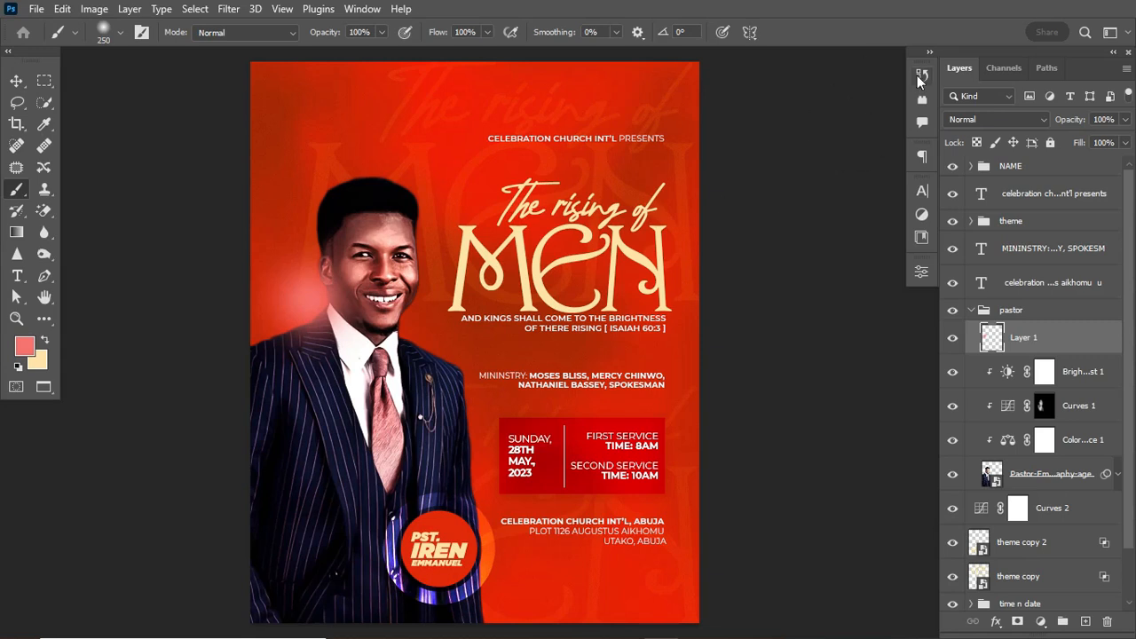
left_click(997, 121)
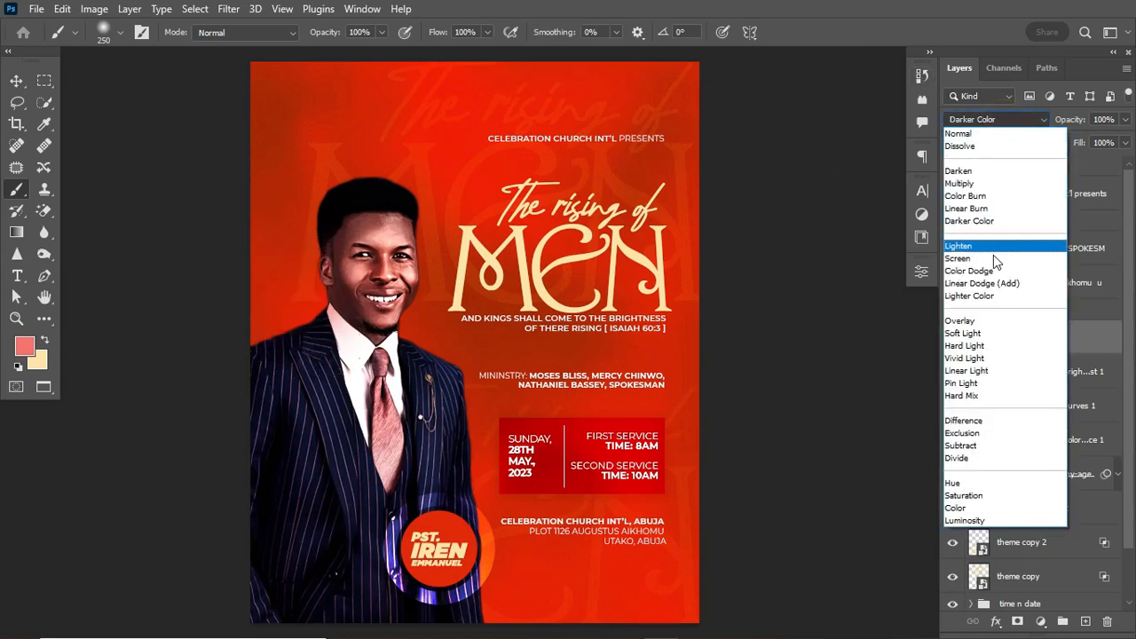
left_click(986, 333)
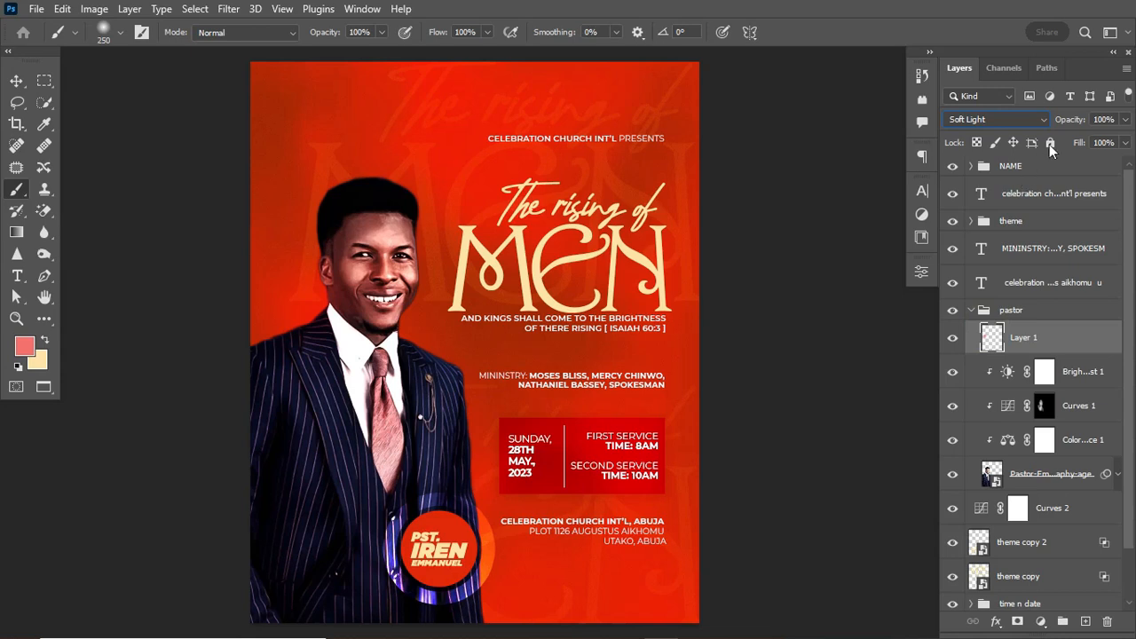
Enlarge the glow to about 161% over the portrait and lower its opacity to 66%.
key("ctrl+t")
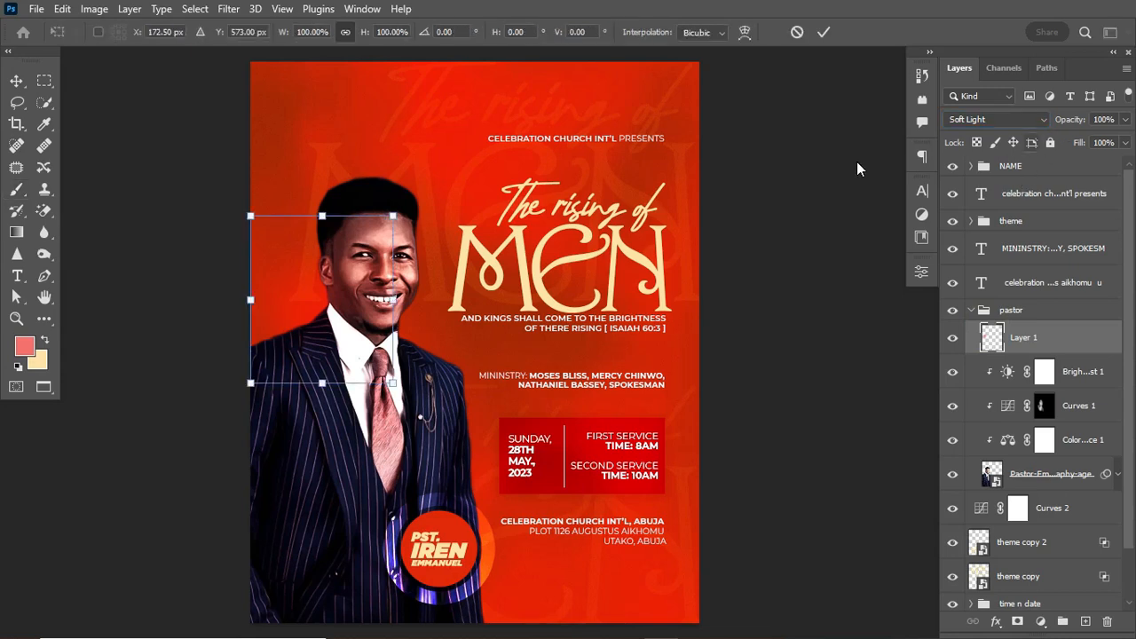
left_click_drag(386, 214, 408, 188)
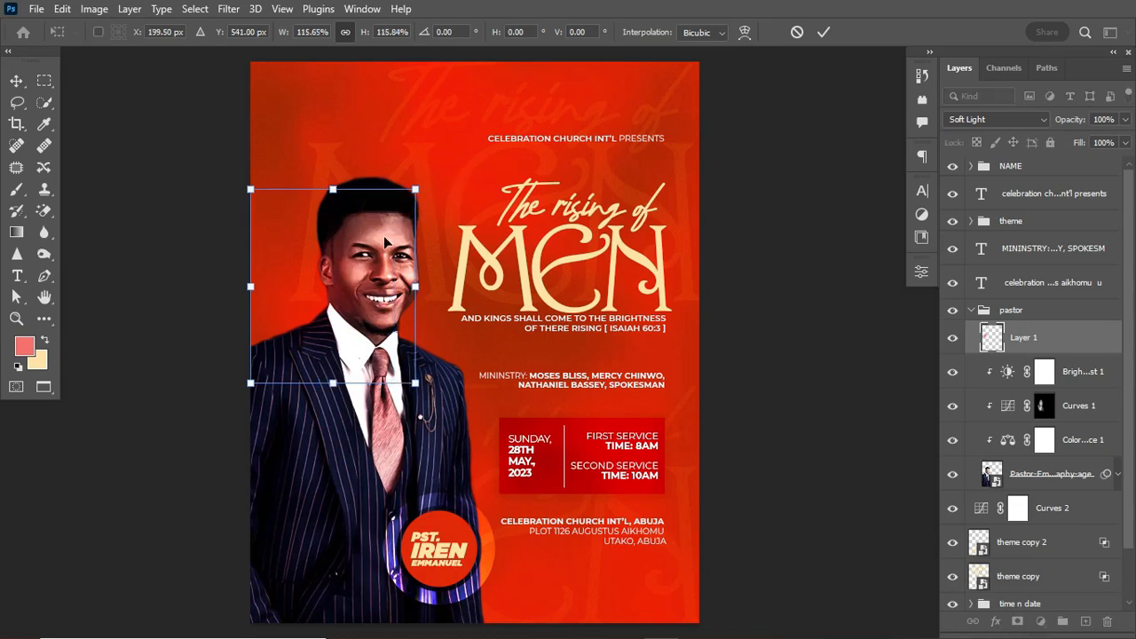
mouse_move(330, 277)
left_mouse_down()
mouse_move(355, 279)
mouse_move(343, 274)
left_mouse_up()
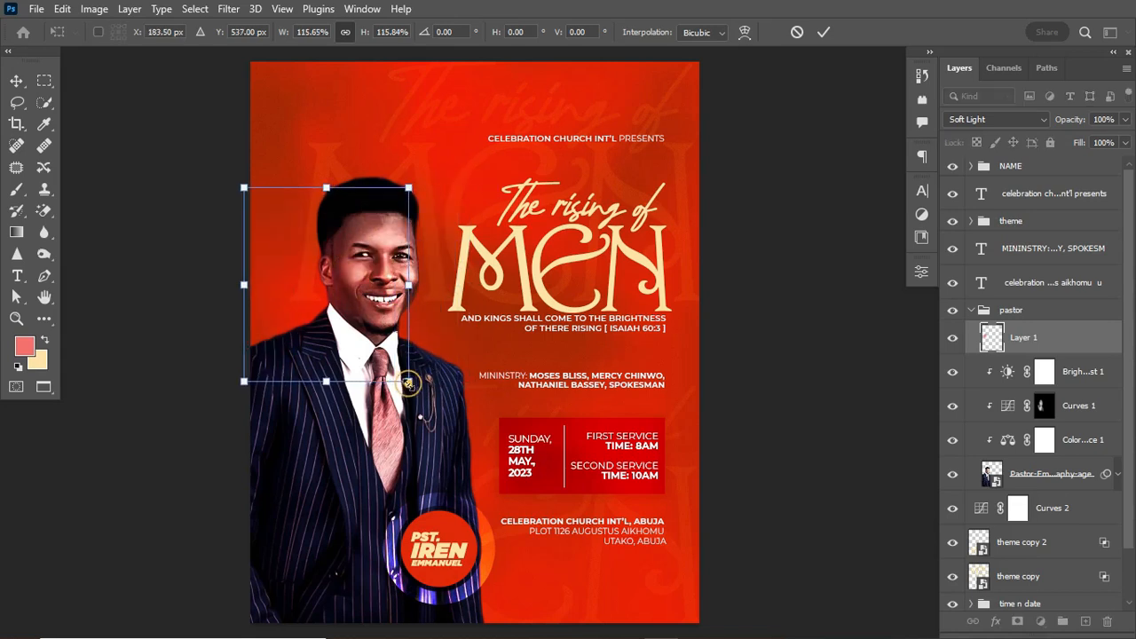
left_click_drag(409, 381, 474, 458)
left_click_drag(439, 408, 419, 341)
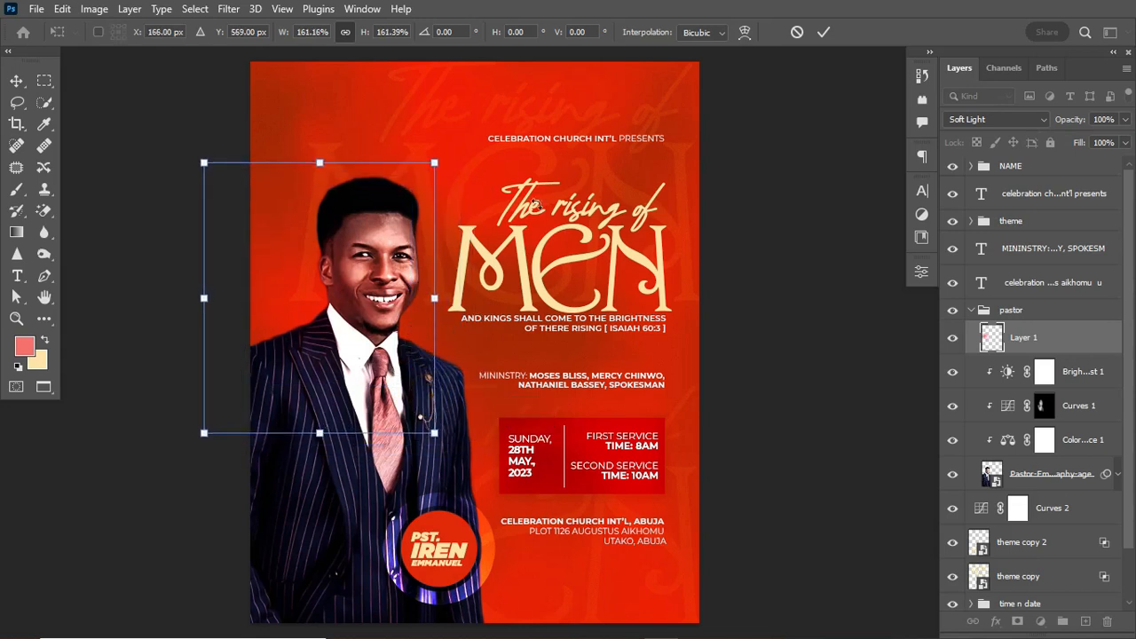
left_click(824, 32)
key("b")
mouse_move(1072, 119)
left_mouse_down()
mouse_move(1038, 137)
mouse_move(1052, 134)
left_mouse_up()
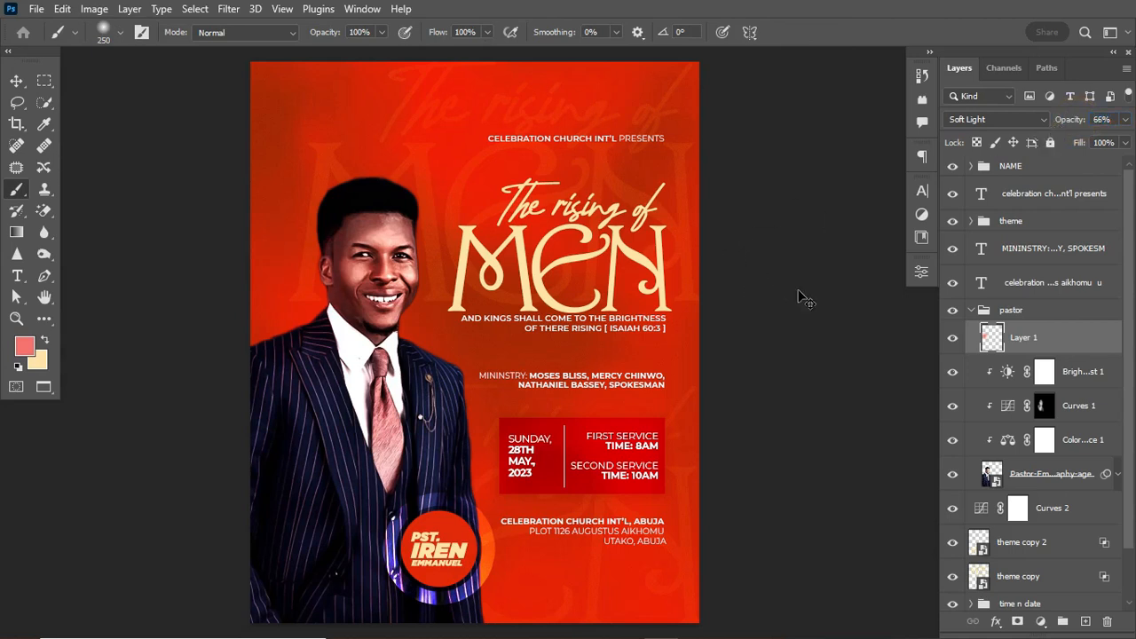
Duplicate the glow layer and move the copy to the right of the face.
key("ctrl+j")
key("ctrl+t")
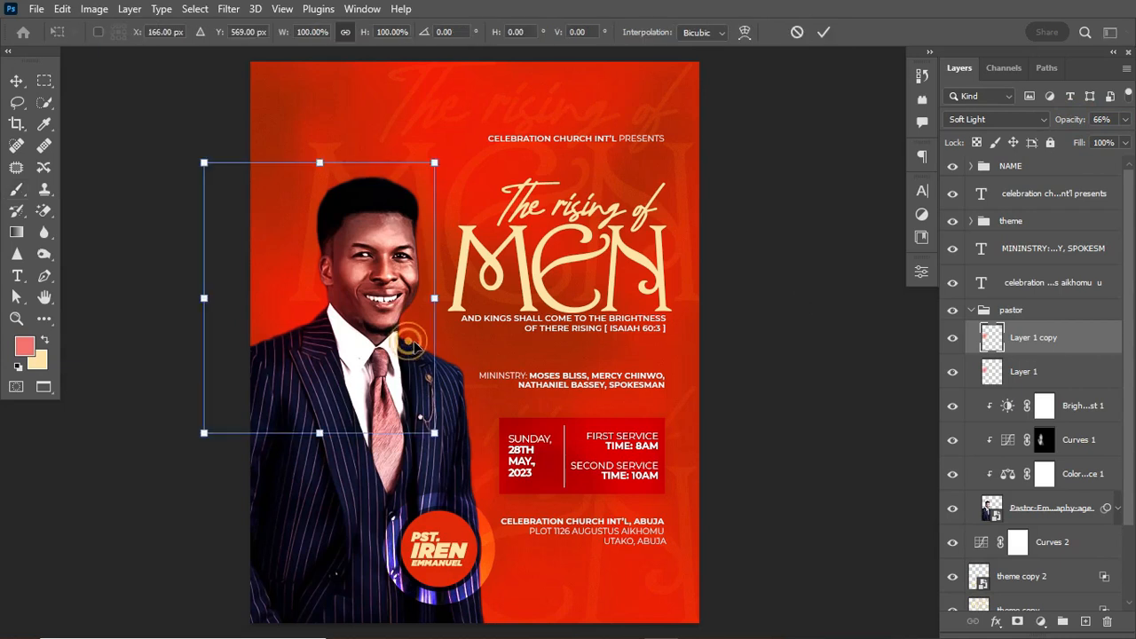
left_click_drag(410, 343, 575, 351)
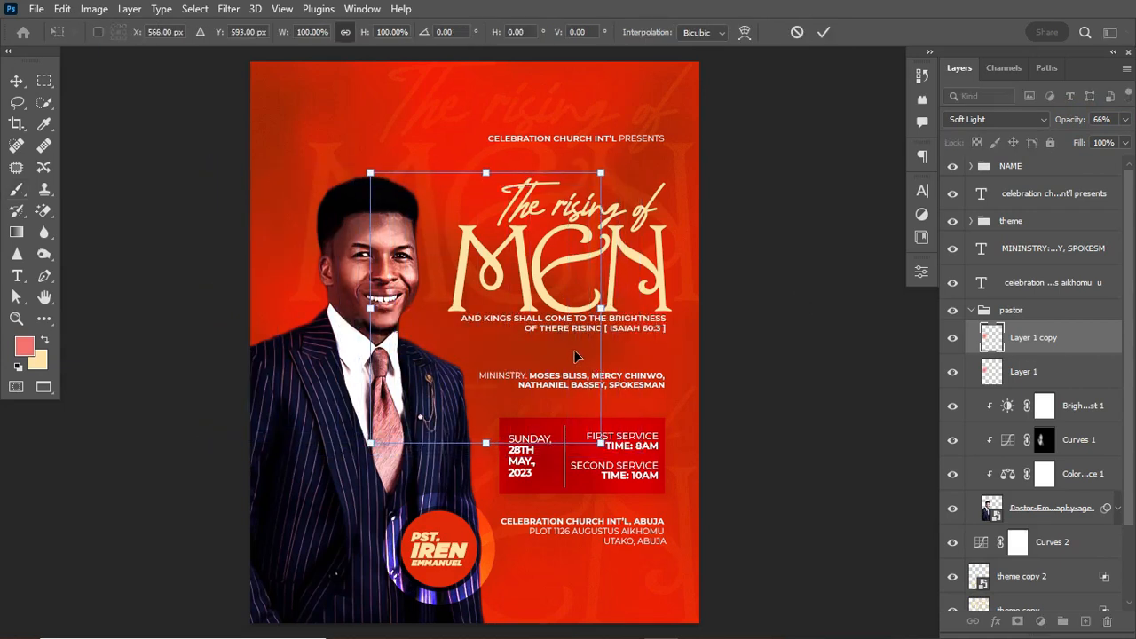
left_click(824, 31)
key("b")
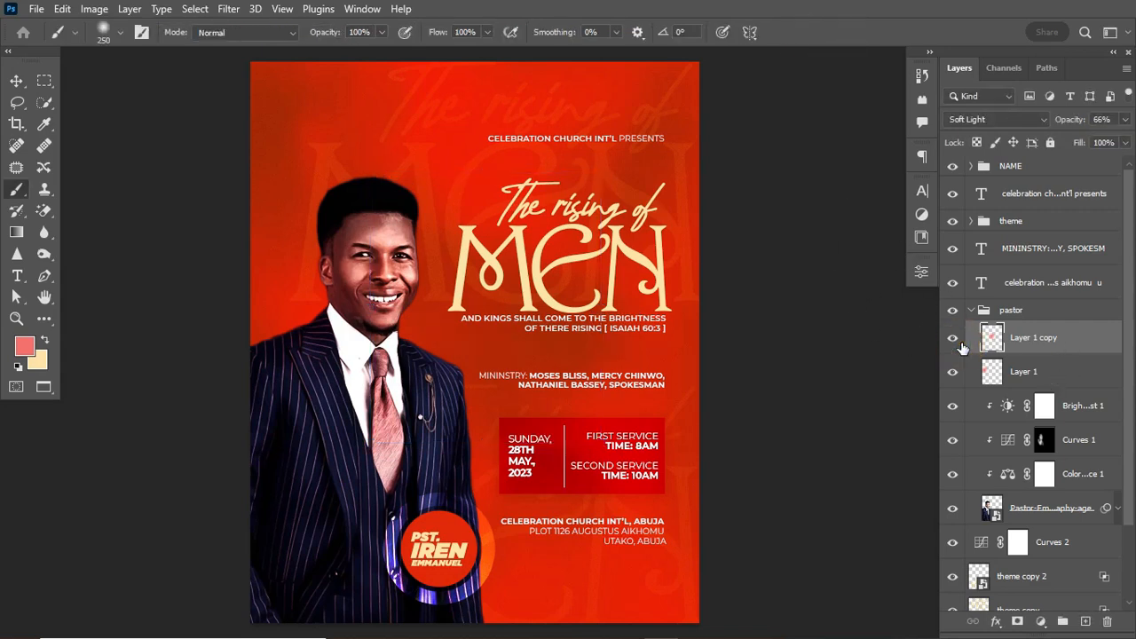
Stamp all visible layers into a merged top Layer 2 and convert it to a smart object.
left_click(971, 310)
left_click(1061, 168)
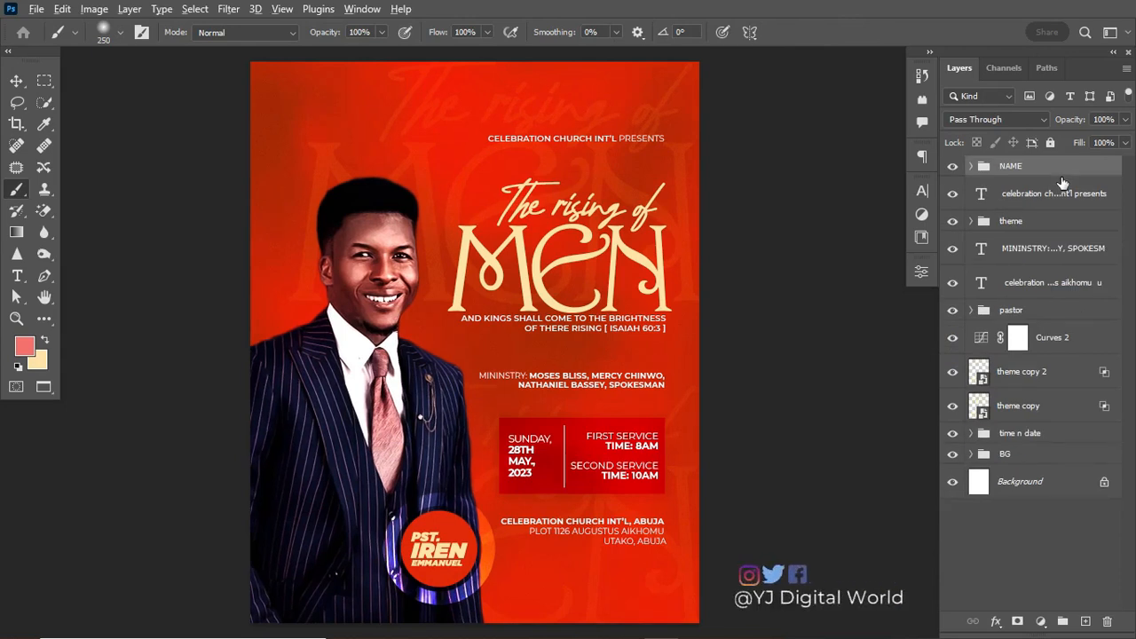
key("ctrl+shift+alt+e")
right_click(1062, 178)
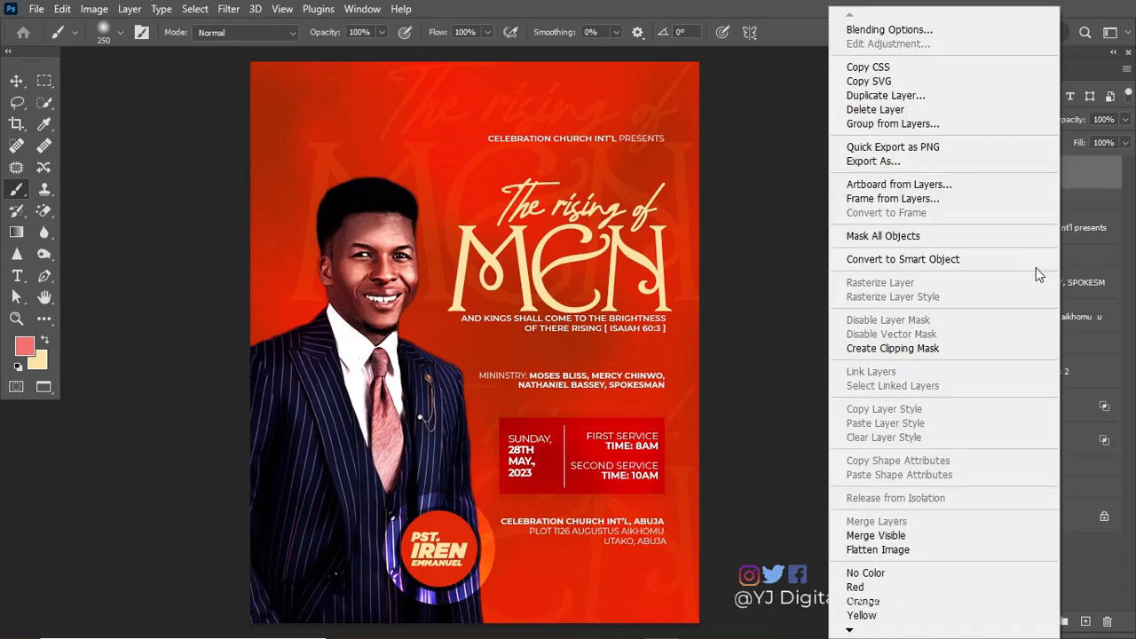
left_click(1020, 260)
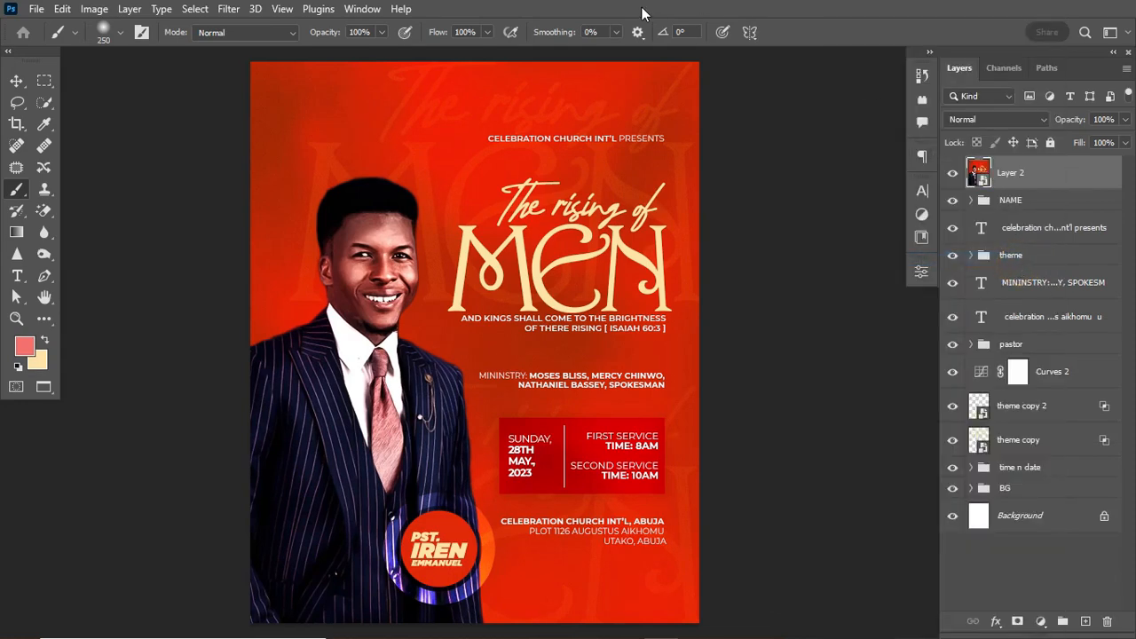
Apply Camera Raw Filter to Layer 2 with Detail sharpening 46 and noise reduction 19.
left_click(233, 9)
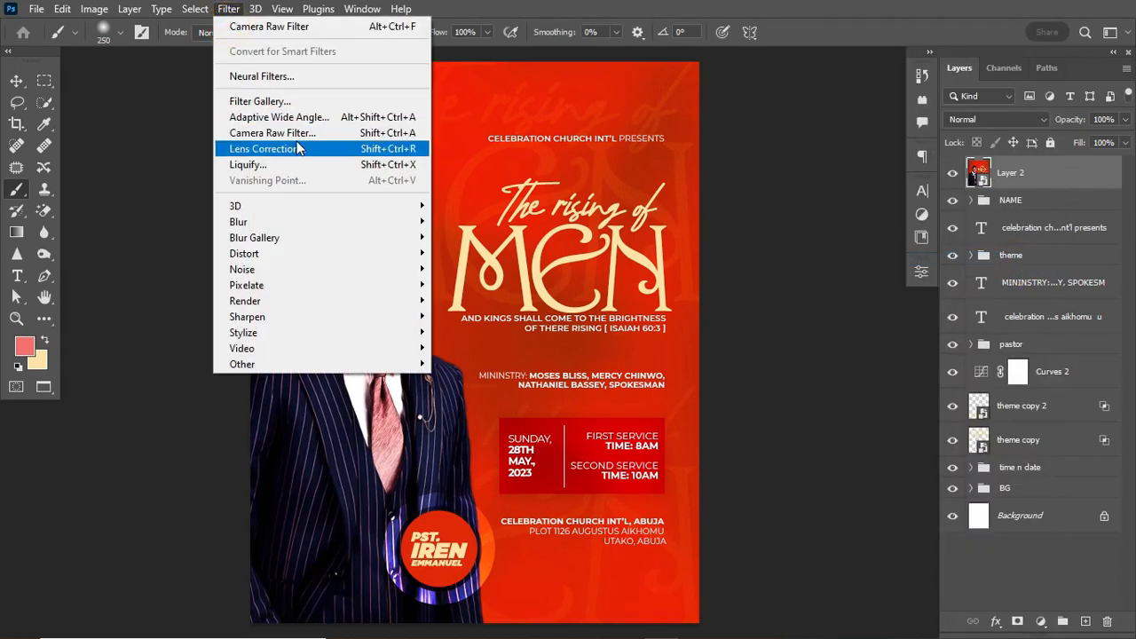
left_click(271, 132)
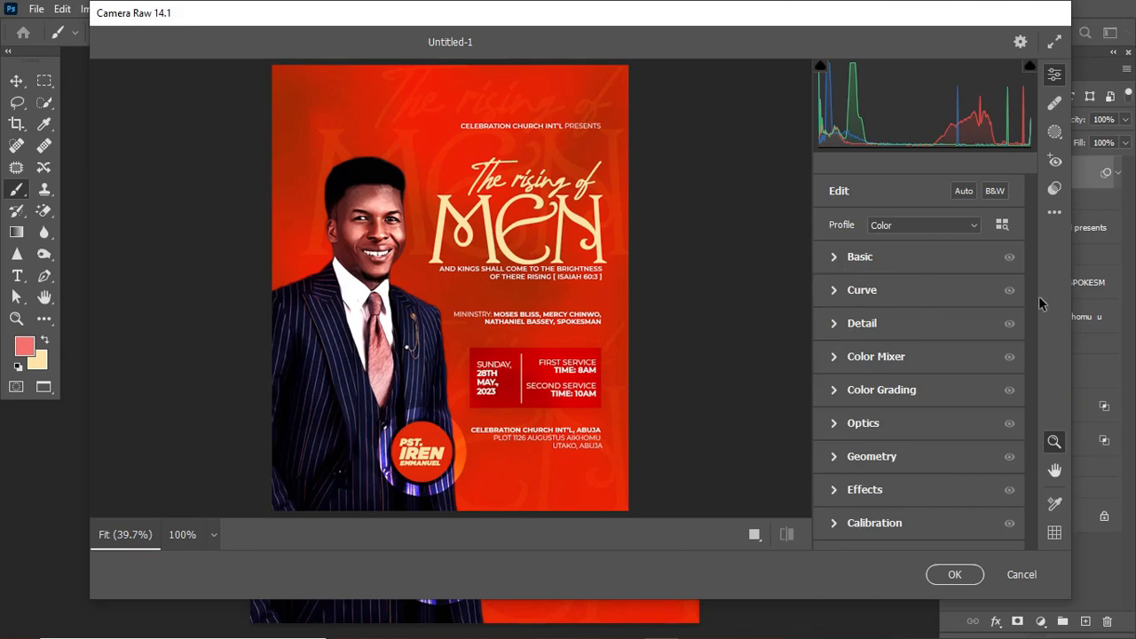
left_click(835, 323)
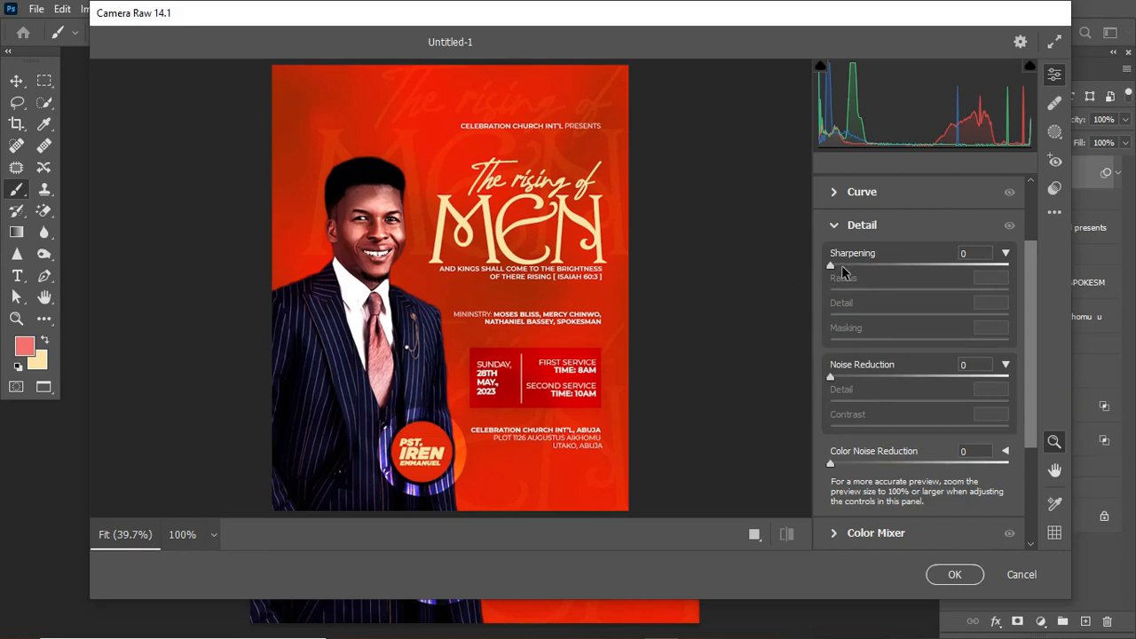
left_click_drag(835, 264, 885, 271)
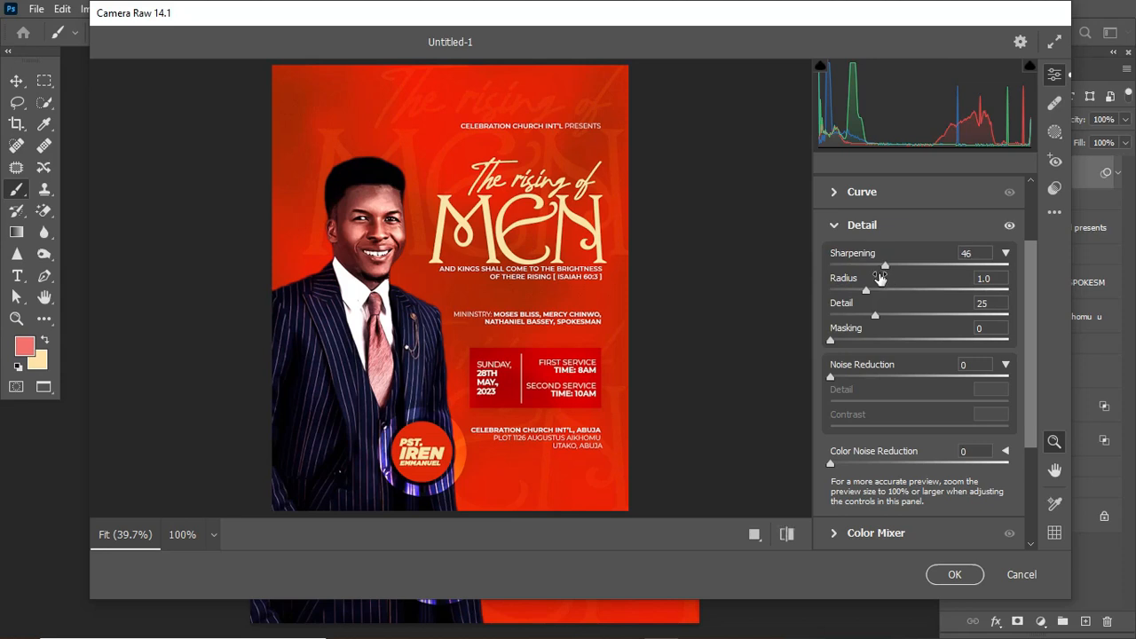
left_click_drag(833, 378, 852, 380)
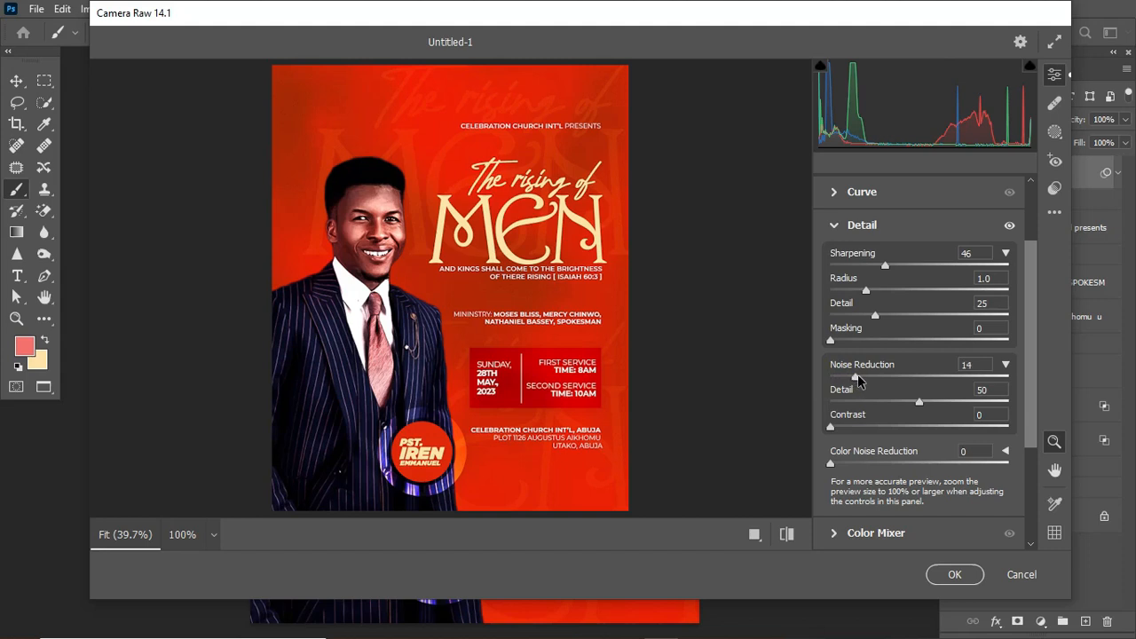
left_click_drag(862, 380, 867, 381)
left_click(837, 228)
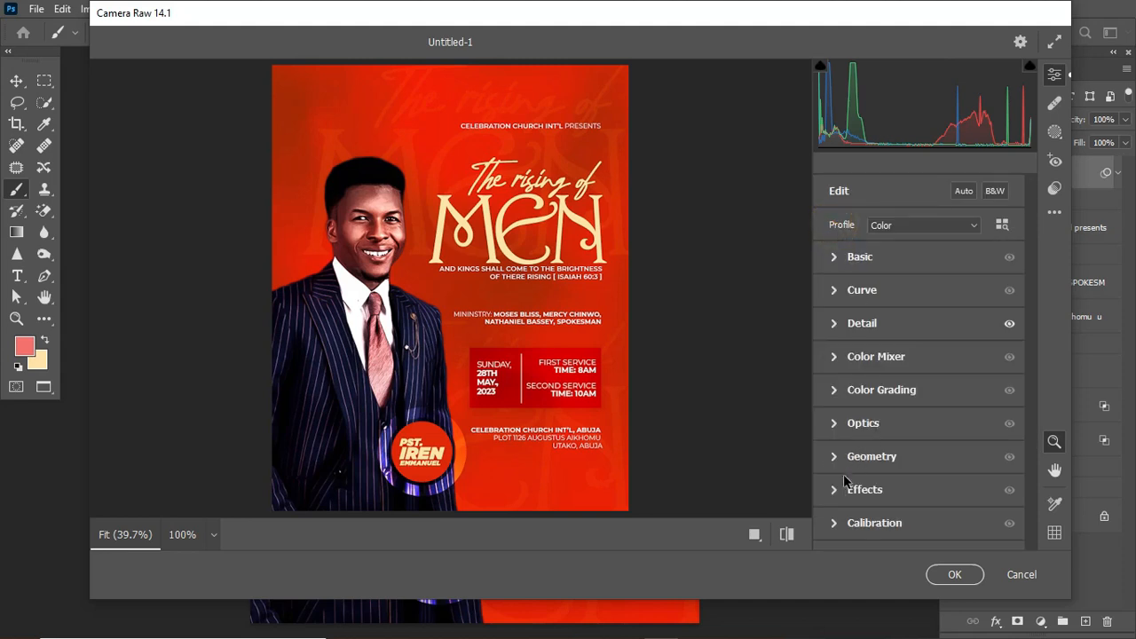
Set Camera Raw Effects to Grain 10 and Vignetting -26.
left_click(835, 491)
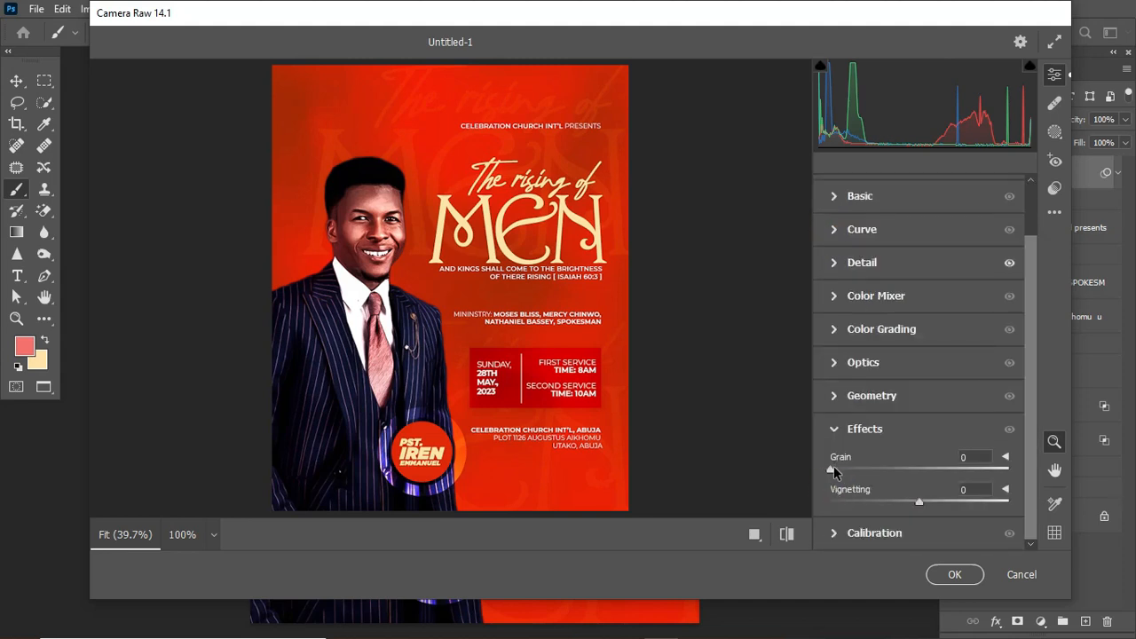
left_click_drag(833, 467, 850, 467)
left_click_drag(920, 506, 897, 508)
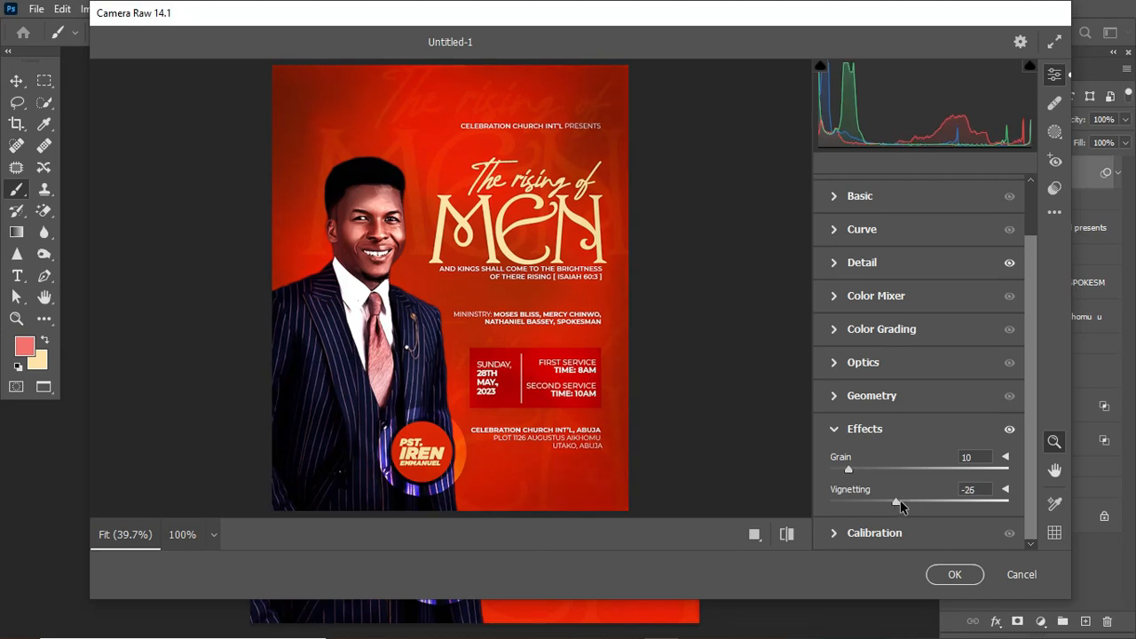
left_click(833, 429)
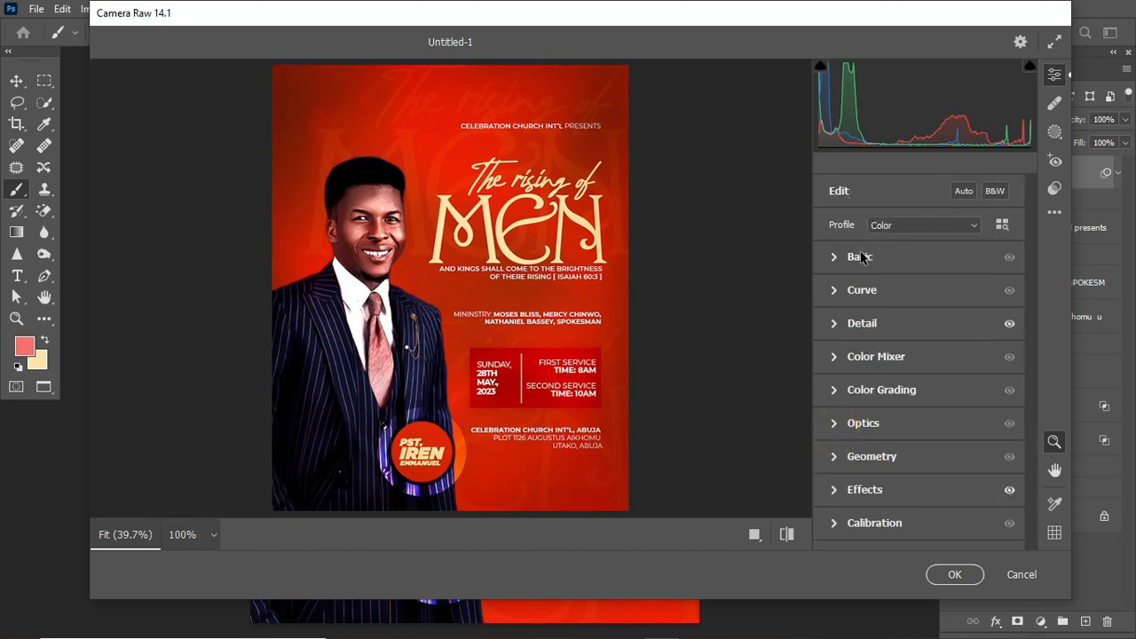
In Color Mixer, shift hues (Reds +7, Oranges +2, Yellows -31) and raise Oranges saturation to +72.
left_click(837, 357)
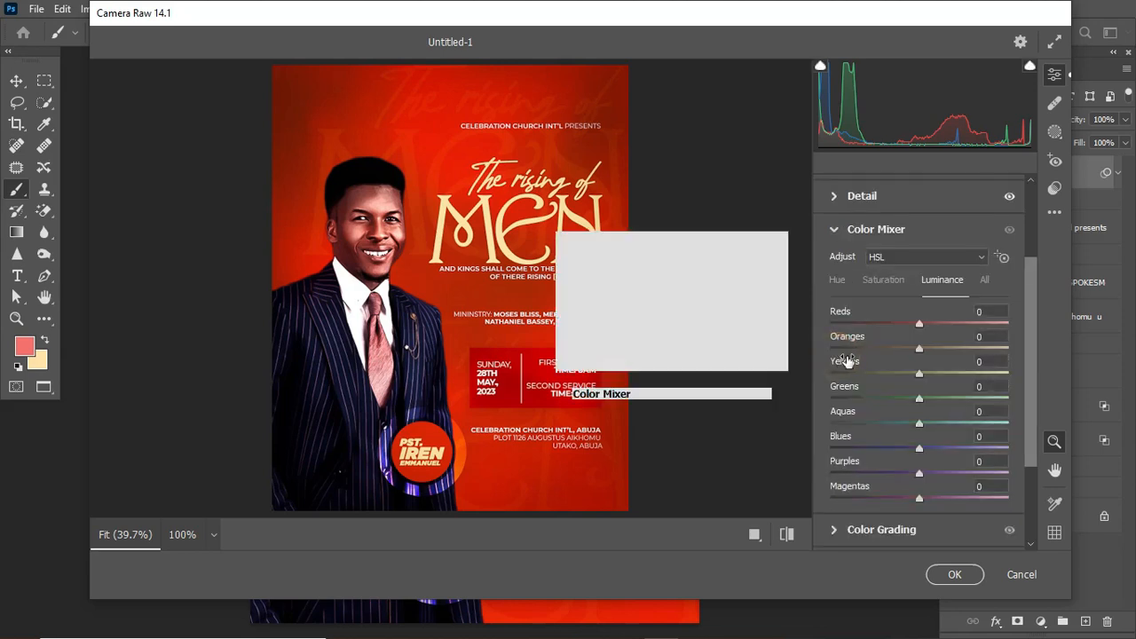
left_click(835, 280)
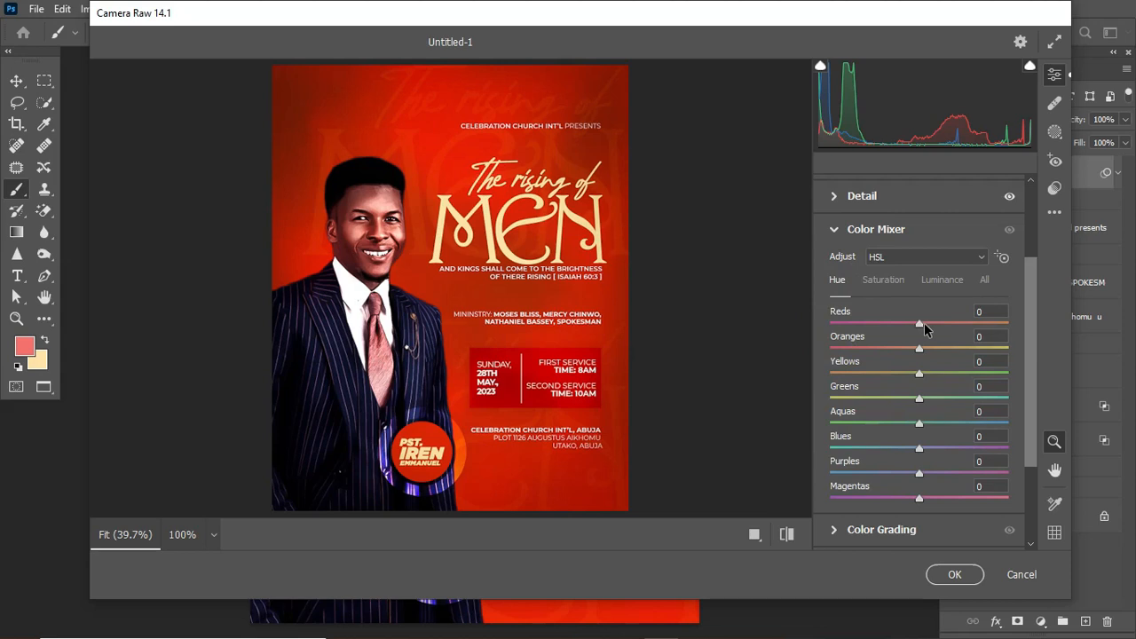
left_click_drag(920, 325, 925, 356)
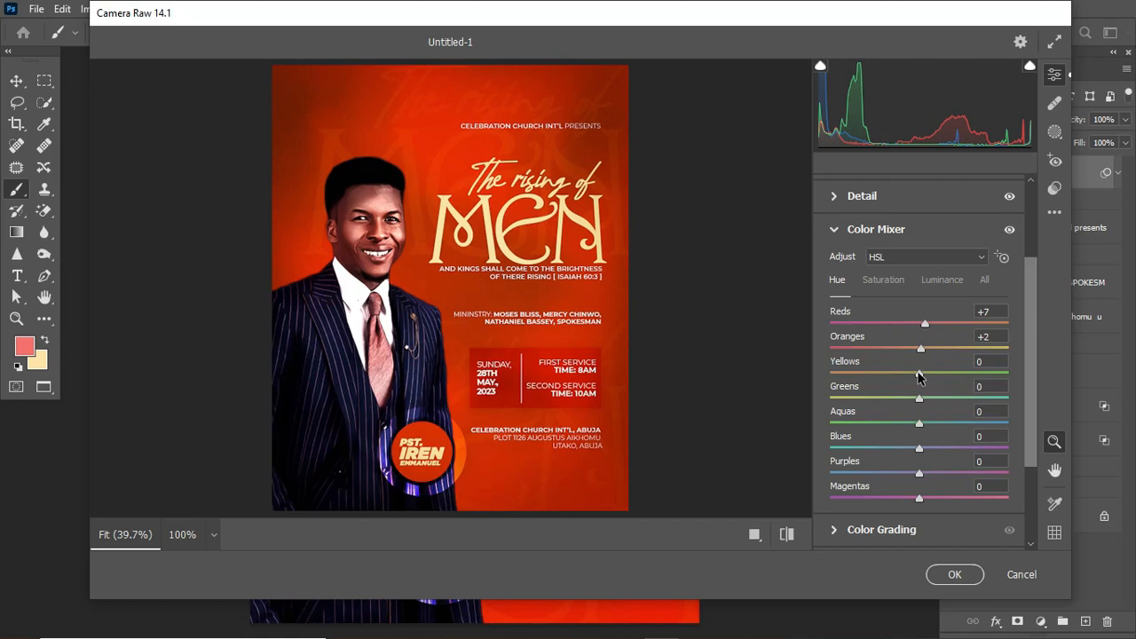
left_click_drag(917, 374, 887, 377)
left_click(888, 280)
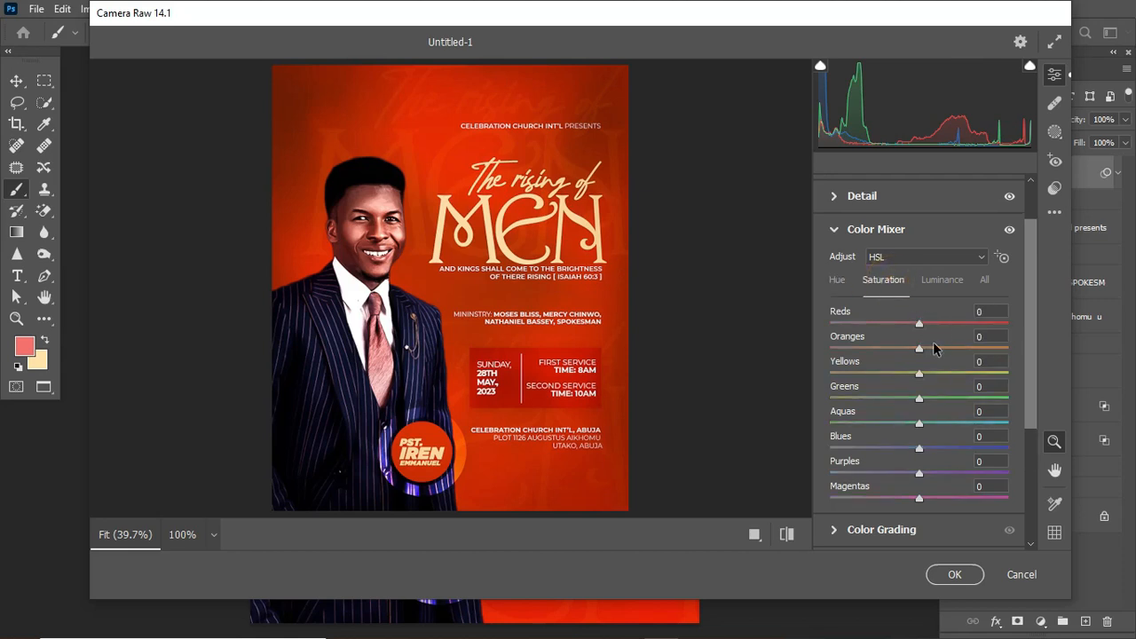
left_click_drag(921, 347, 974, 350)
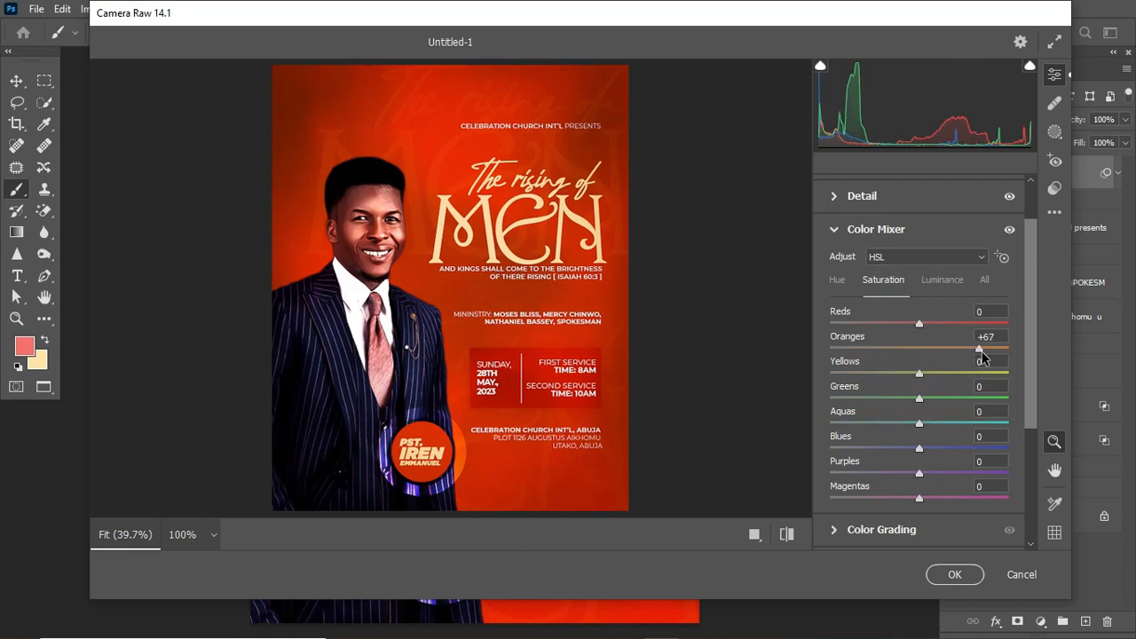
left_click_drag(980, 351, 984, 350)
left_click(837, 229)
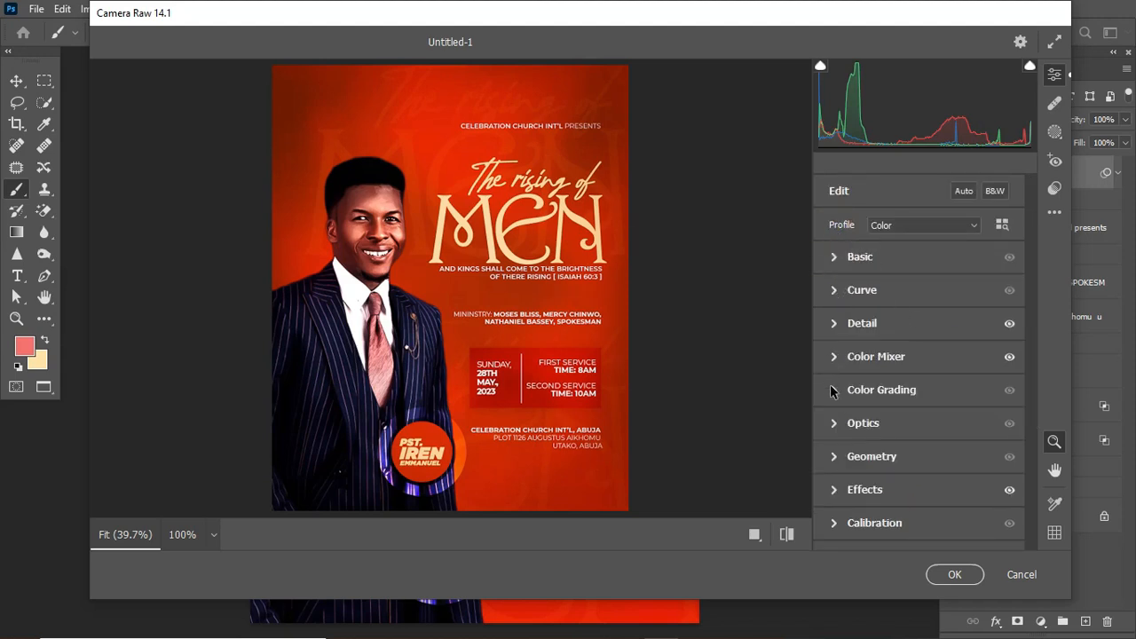
Tint the midtones (H:10 S:25) and highlights (H:8 S:15) red-orange in Color Grading.
left_click(832, 390)
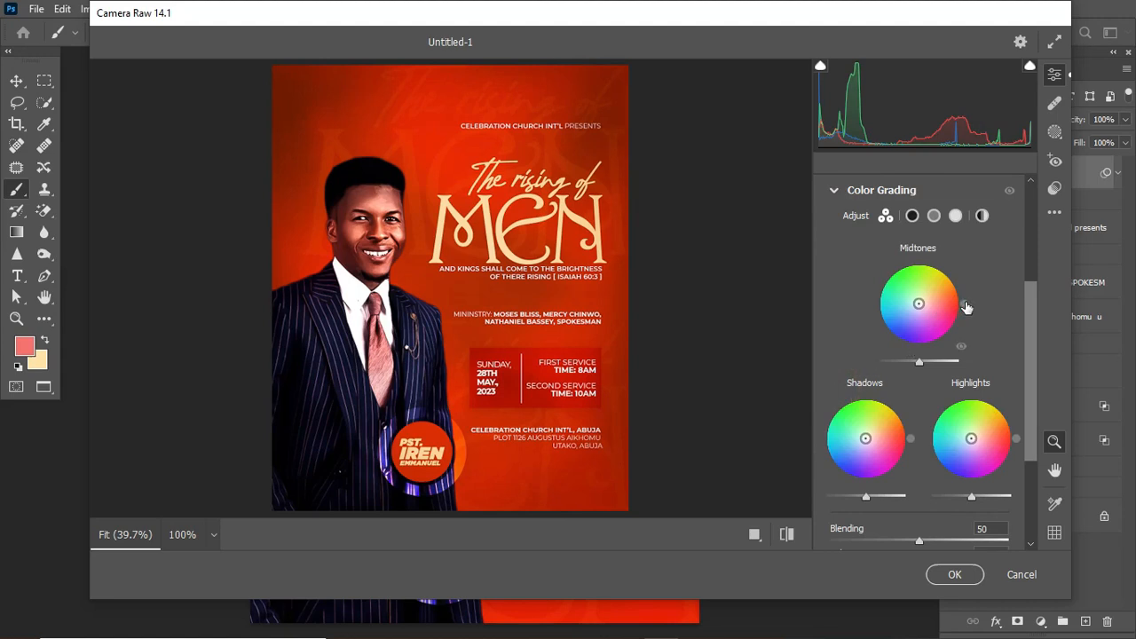
mouse_move(966, 306)
left_click_drag(966, 304, 957, 279)
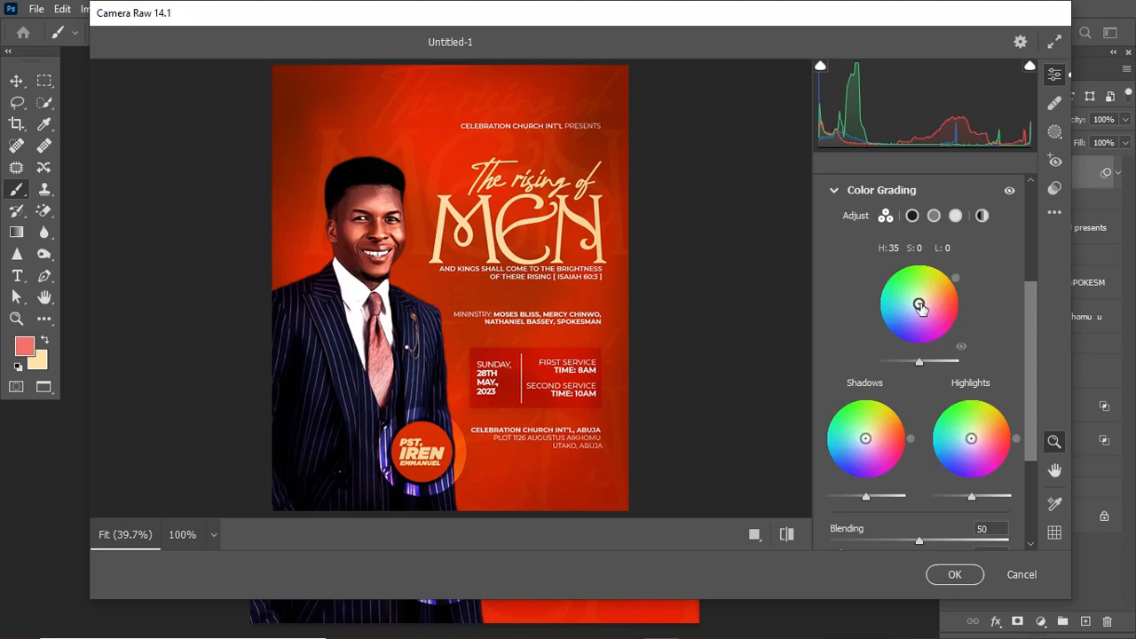
left_click_drag(921, 307, 920, 302)
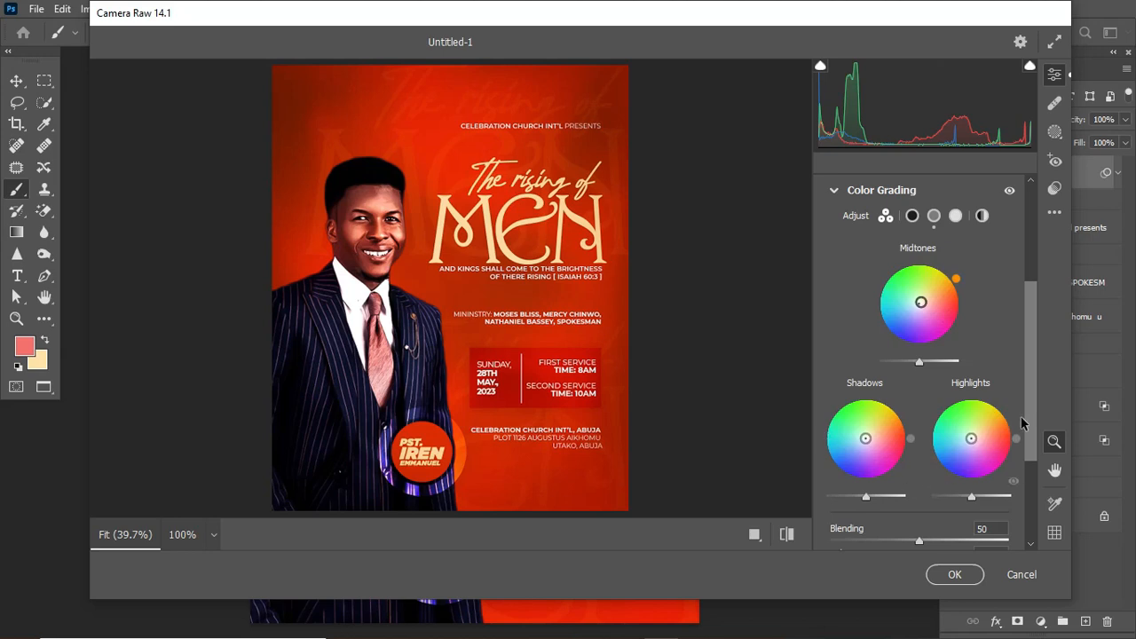
mouse_move(1017, 434)
left_click_drag(971, 438, 974, 438)
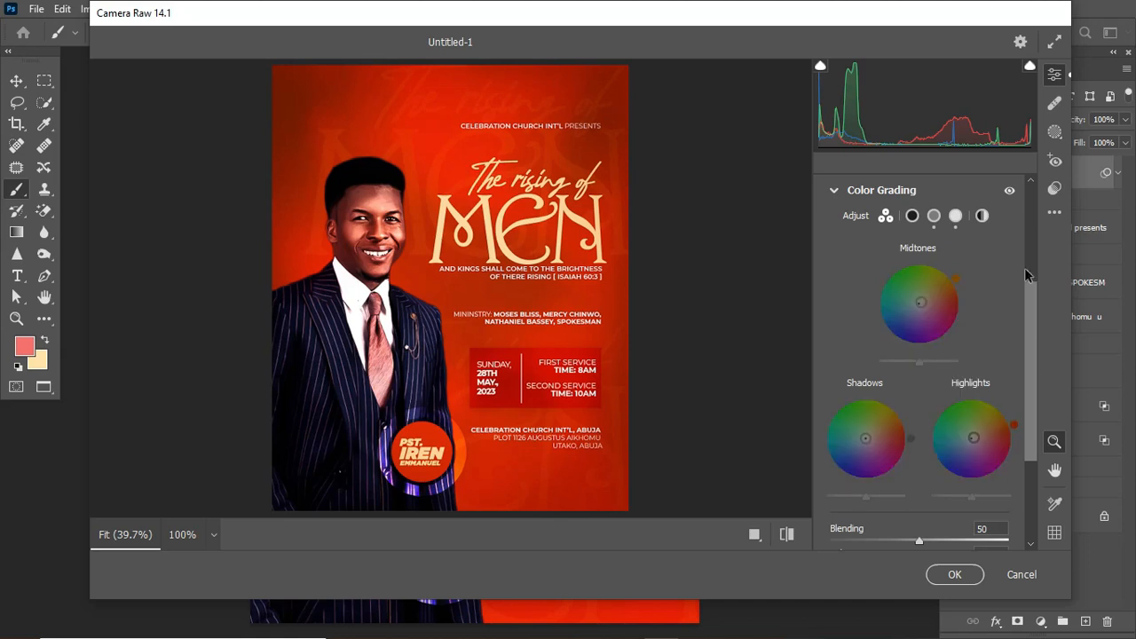
Toggle Color Grading and Color Mixer off and on to compare before and after, leaving both on.
left_click(1009, 190)
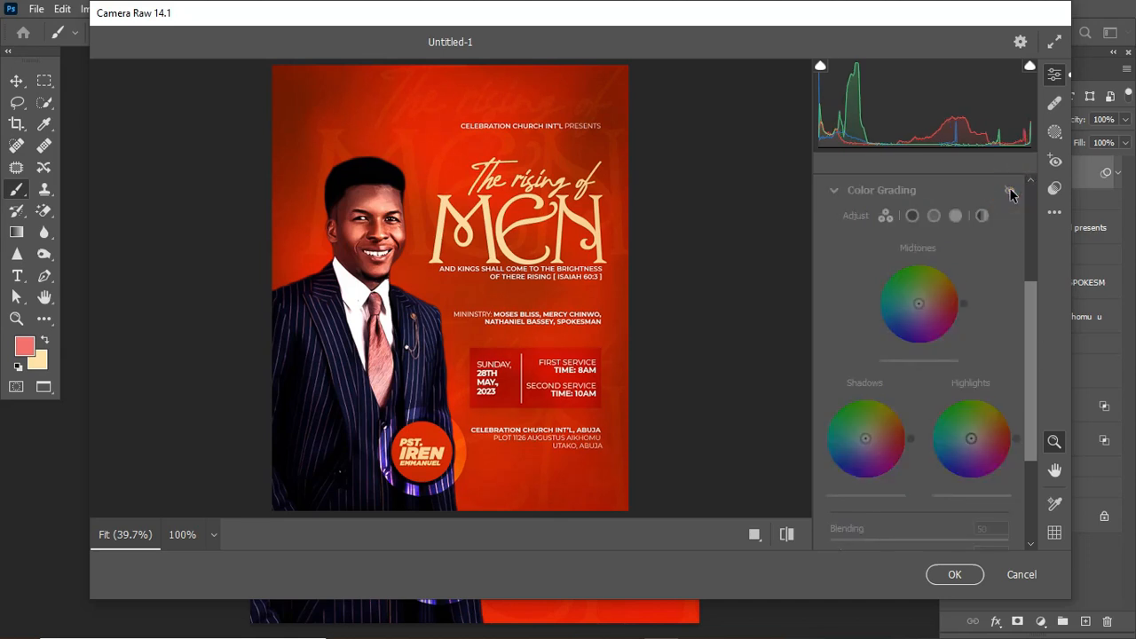
left_click(1009, 190)
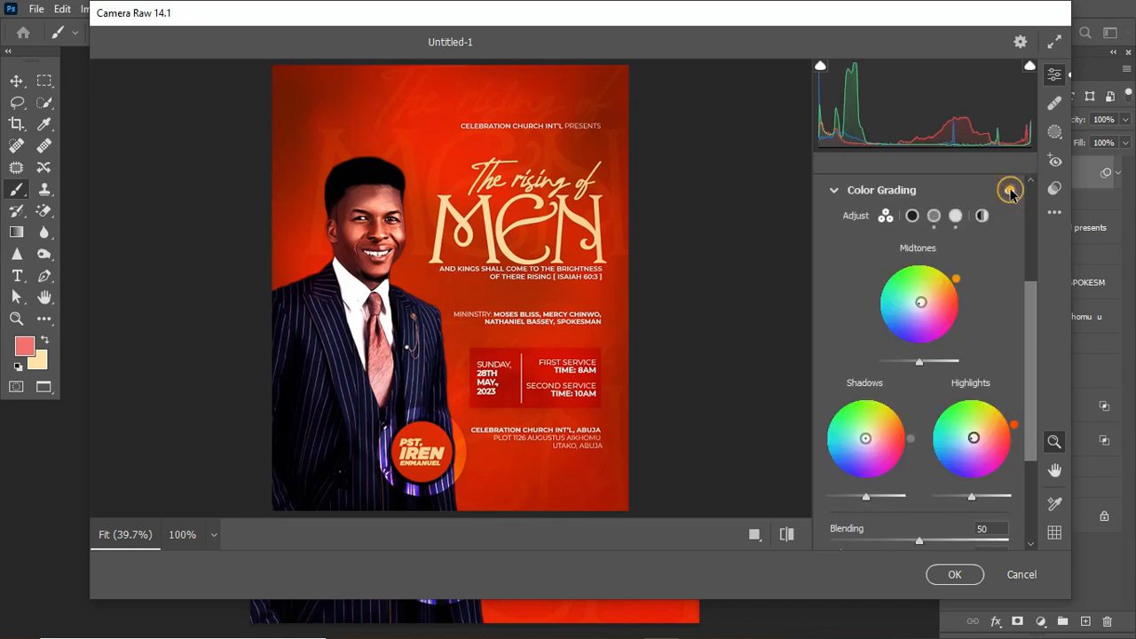
left_click(1010, 190)
left_click(1009, 190)
left_click(834, 190)
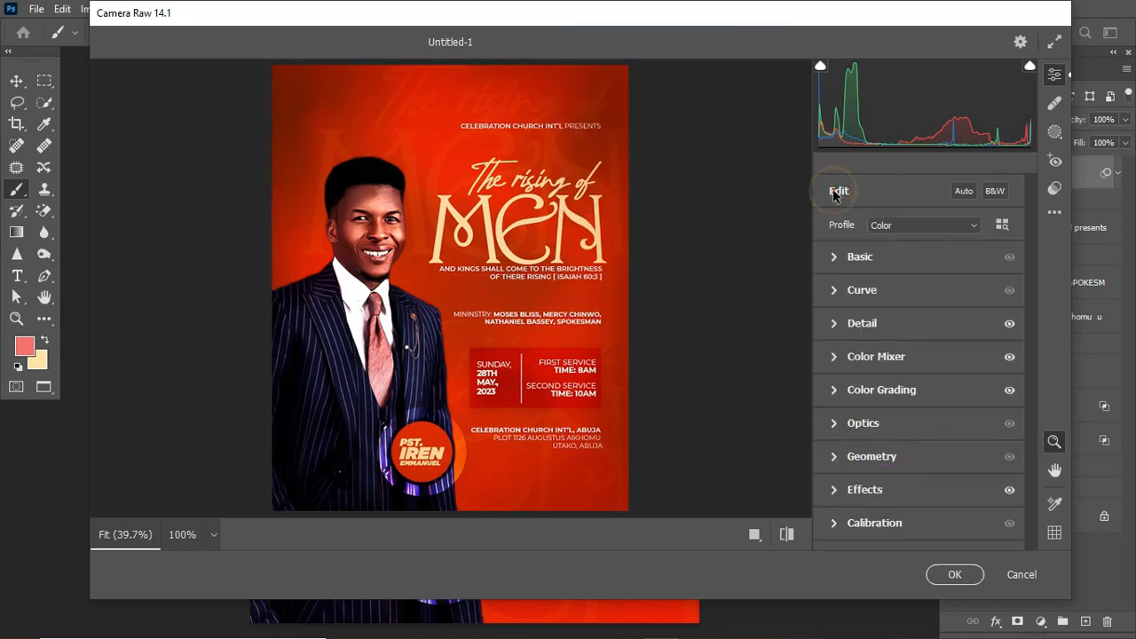
left_click(1009, 356)
left_click(1009, 356)
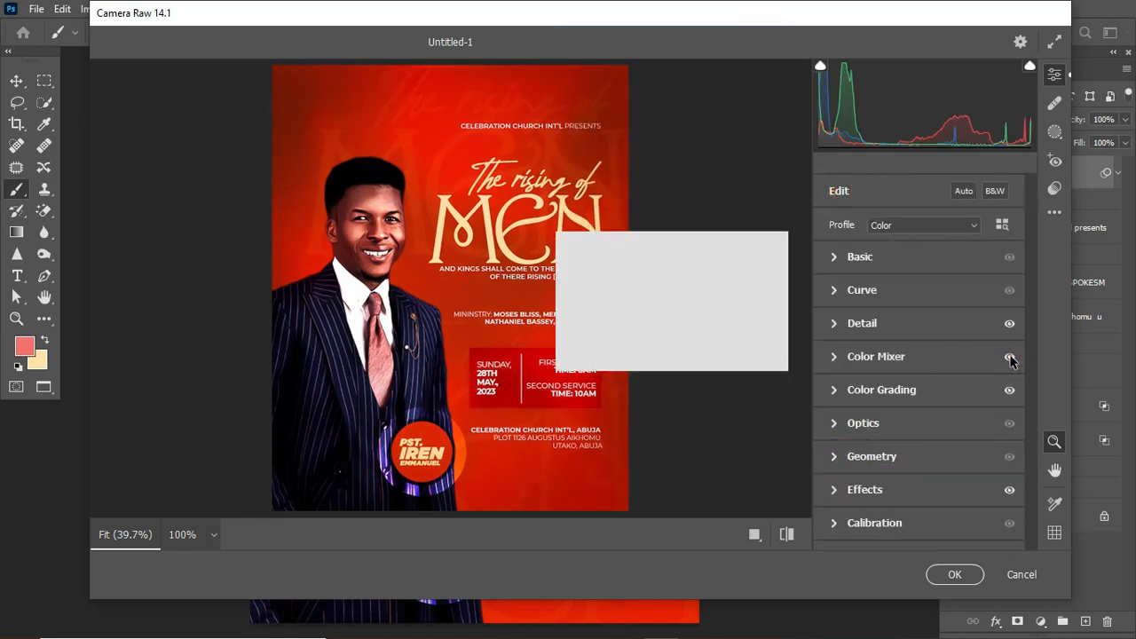
left_click(1009, 357)
left_click(1010, 356)
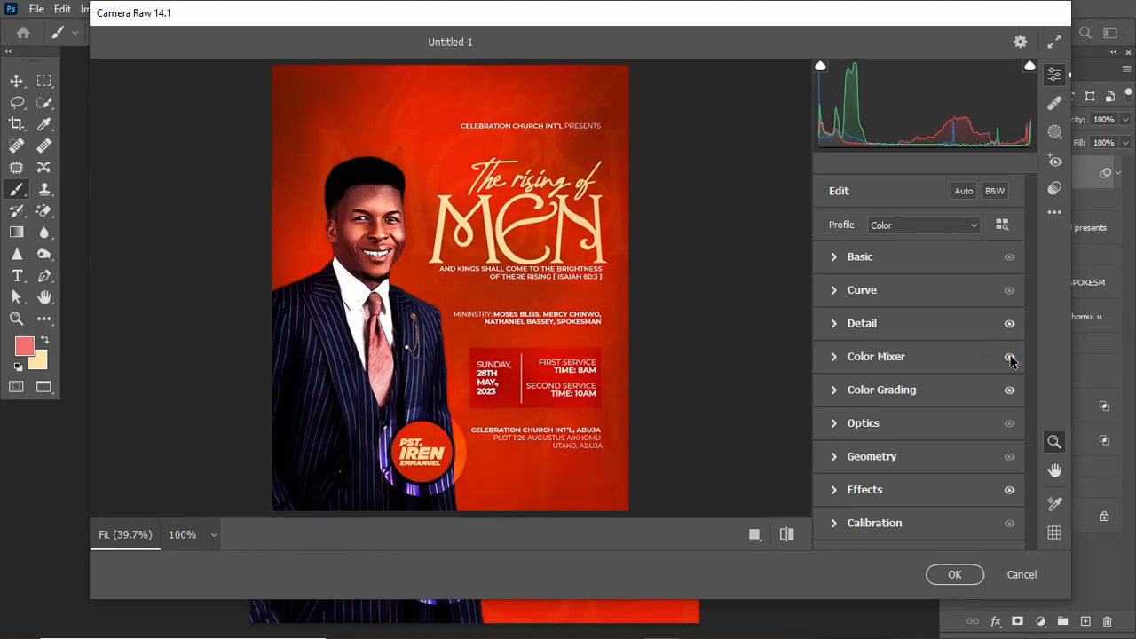
Commit the Camera Raw grade as a smart filter on Layer 2 and compare it against the ungraded poster.
left_click(957, 575)
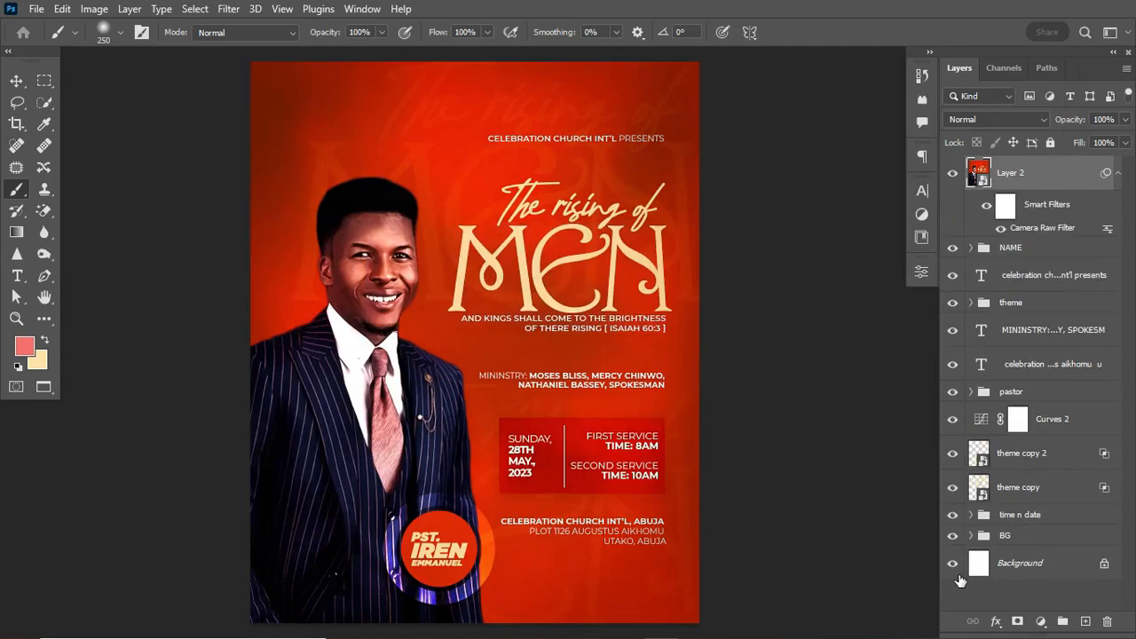
left_click(953, 173)
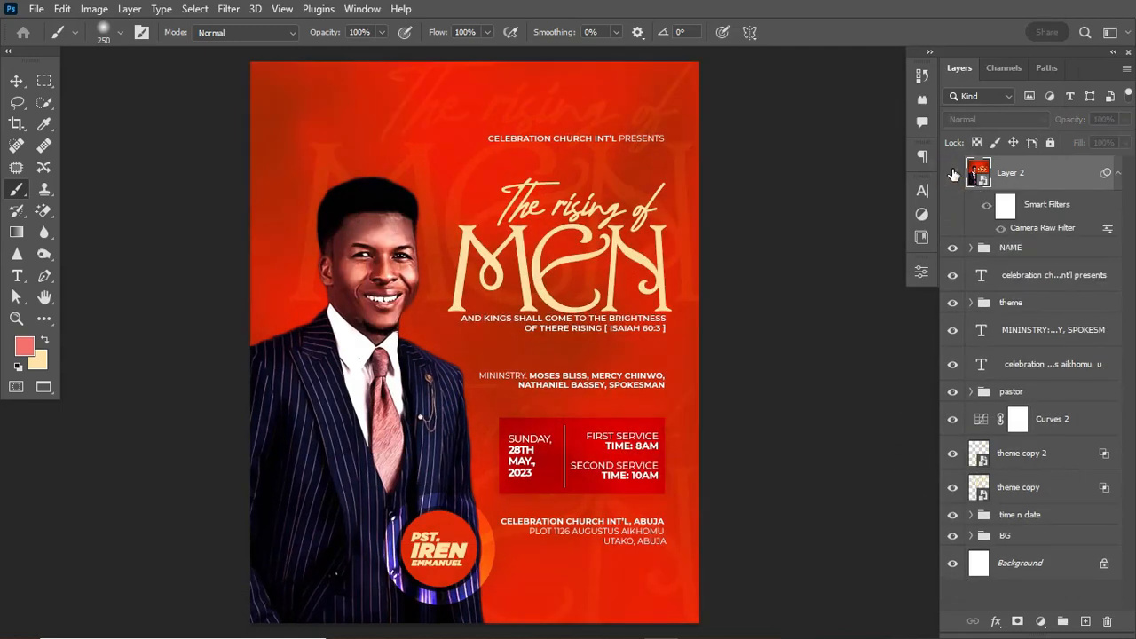
left_click(953, 174)
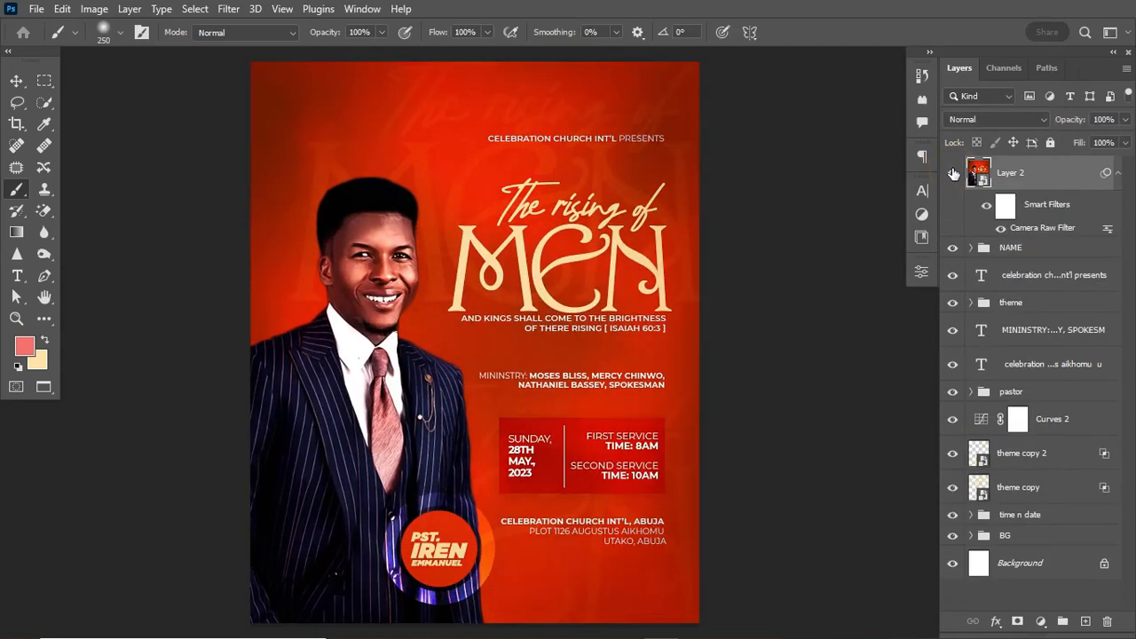
left_click(1117, 173)
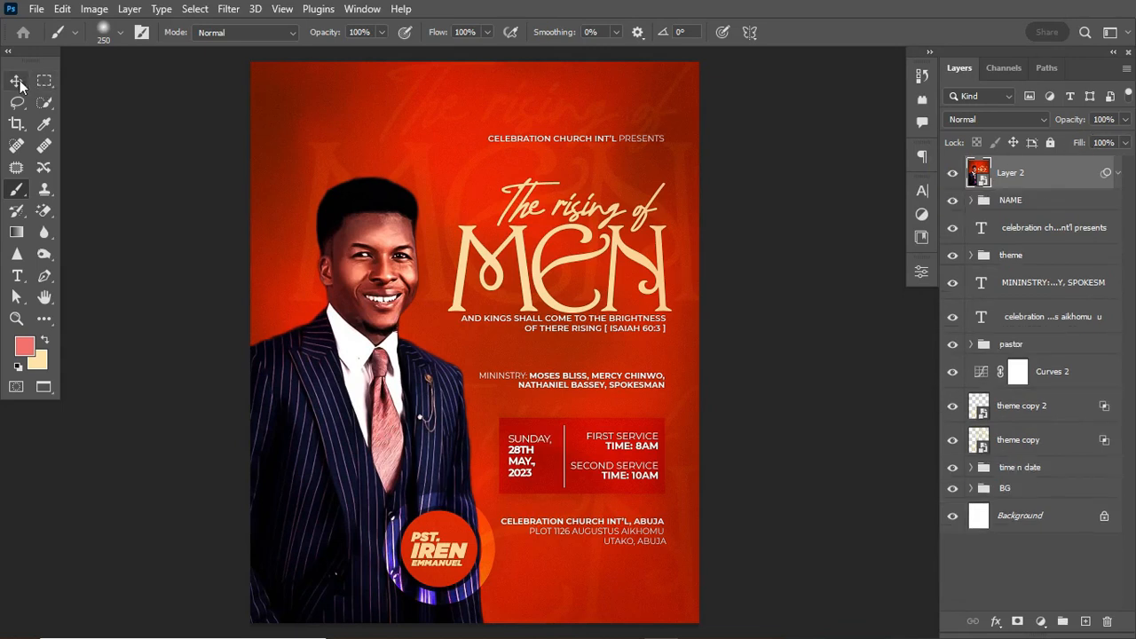
key("v")
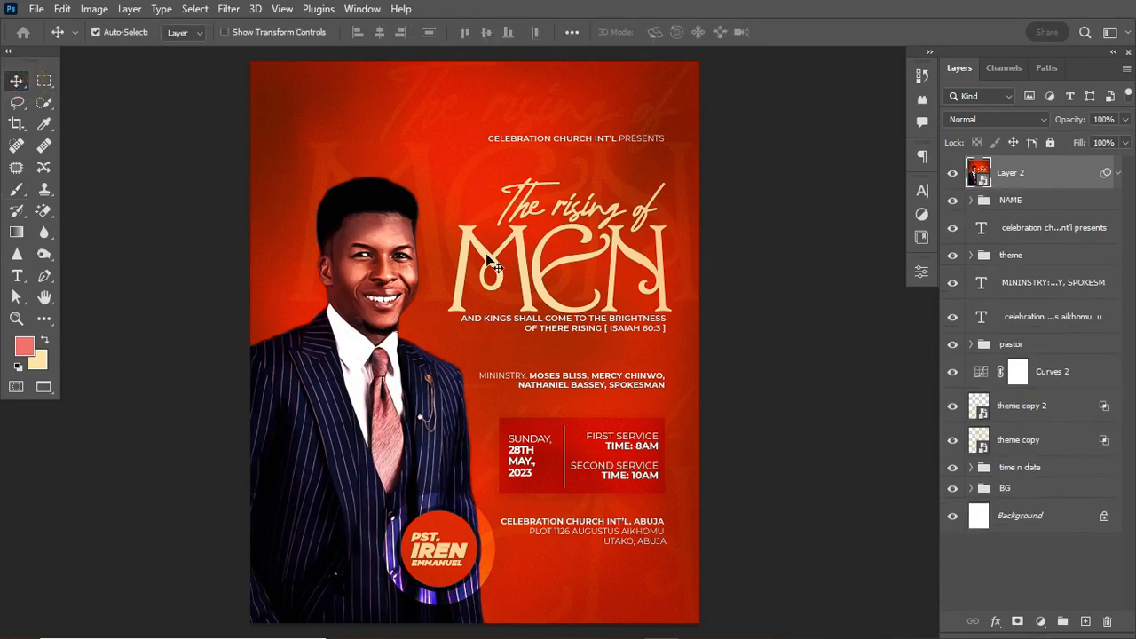